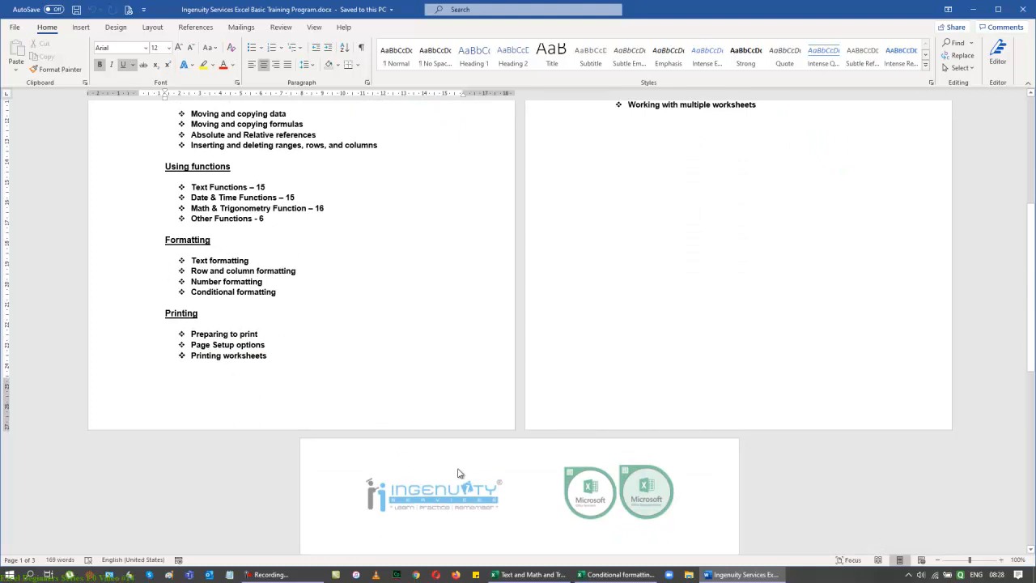
Step: Remove the trailing blank page after the Managing large workbooks section
scroll(648, 532, "up", 1)
scroll(839, 305, "up", 3)
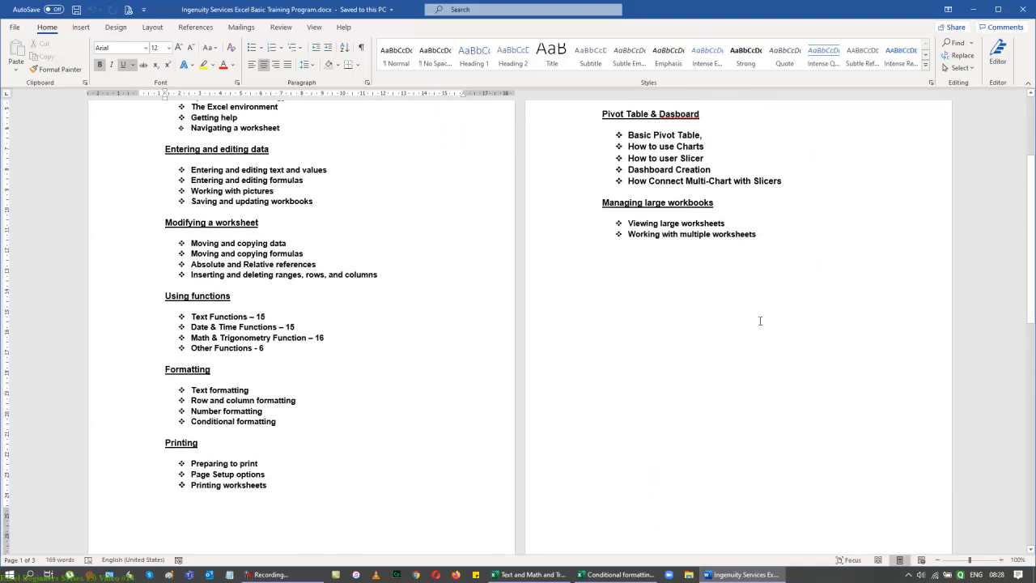
key("Delete")
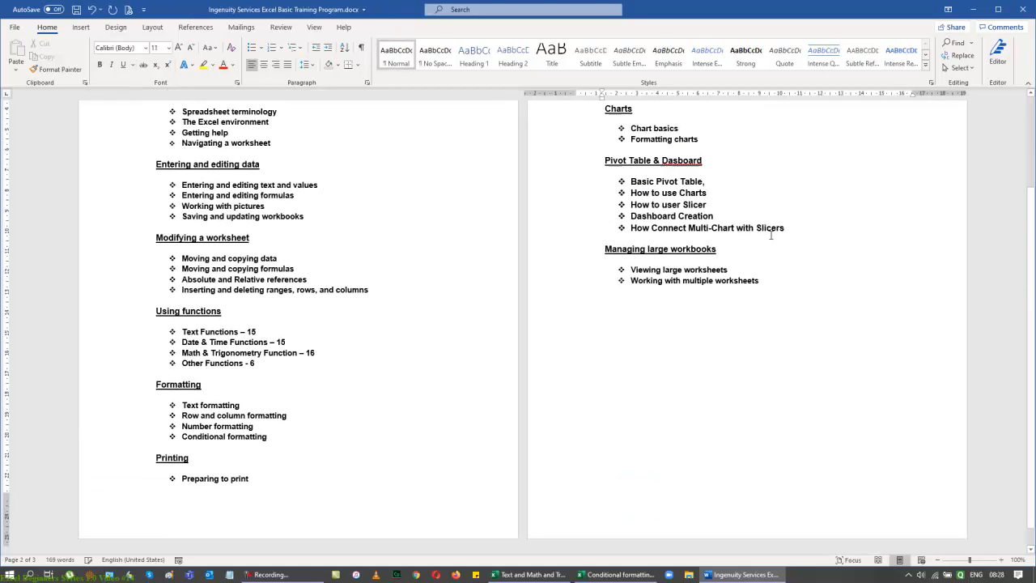
scroll(821, 296, "up", 3)
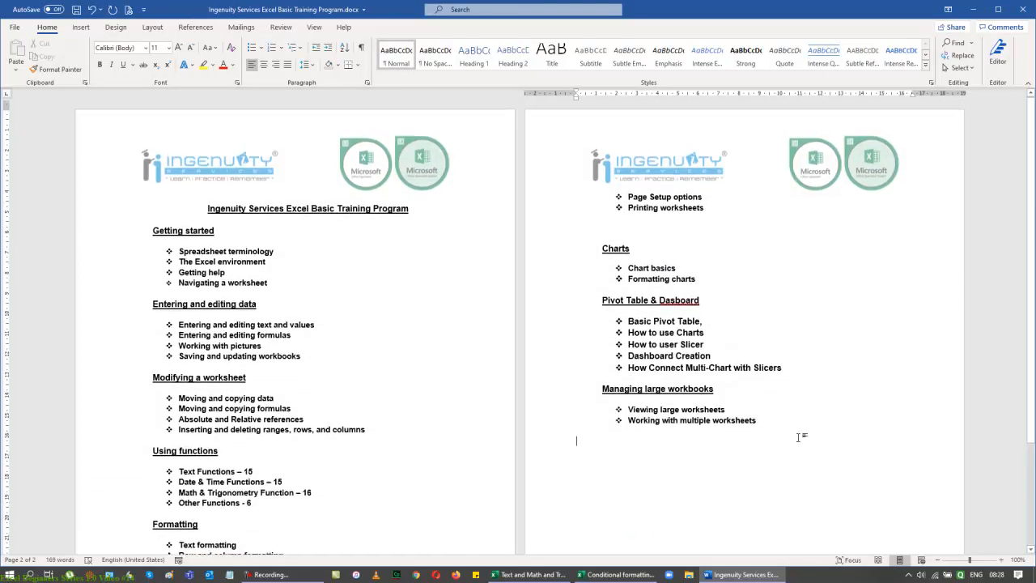
scroll(800, 435, "down", 3)
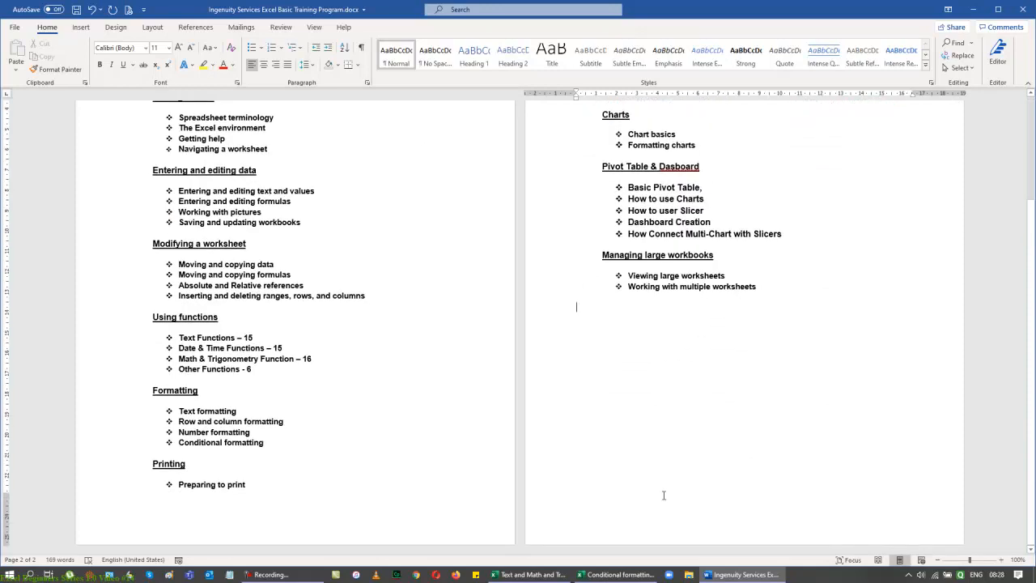
left_click(365, 506)
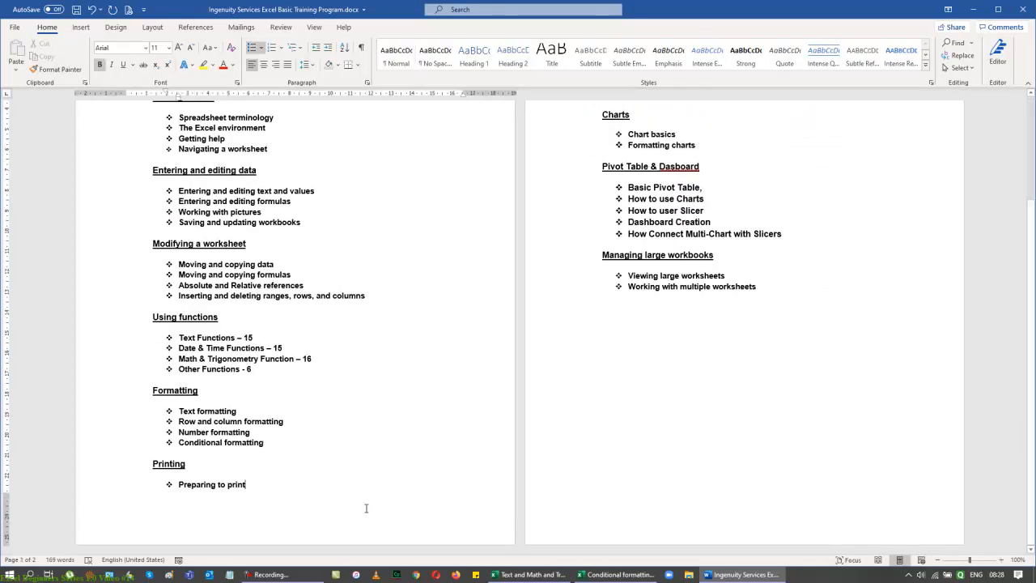
key("Delete")
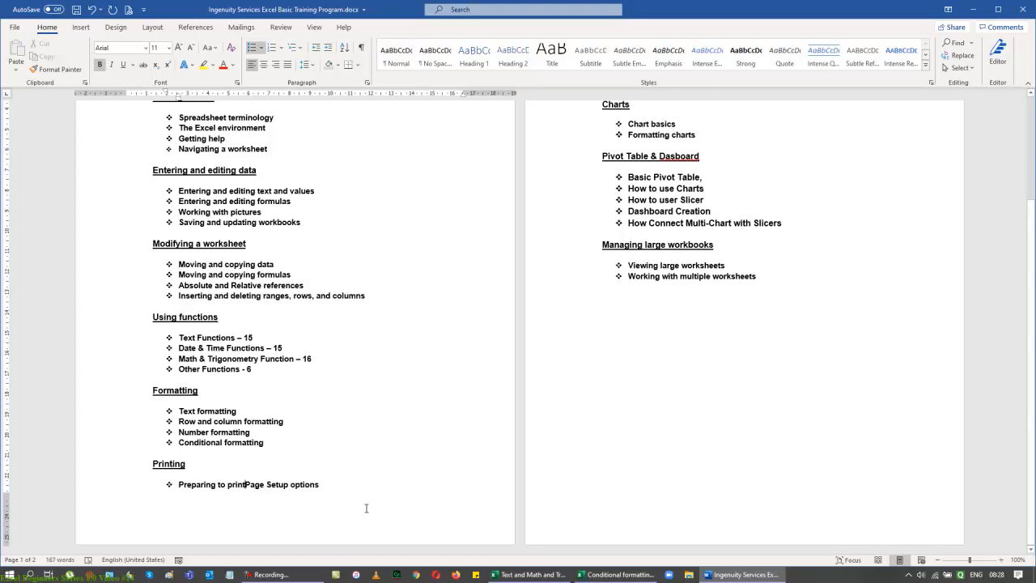
key("Return")
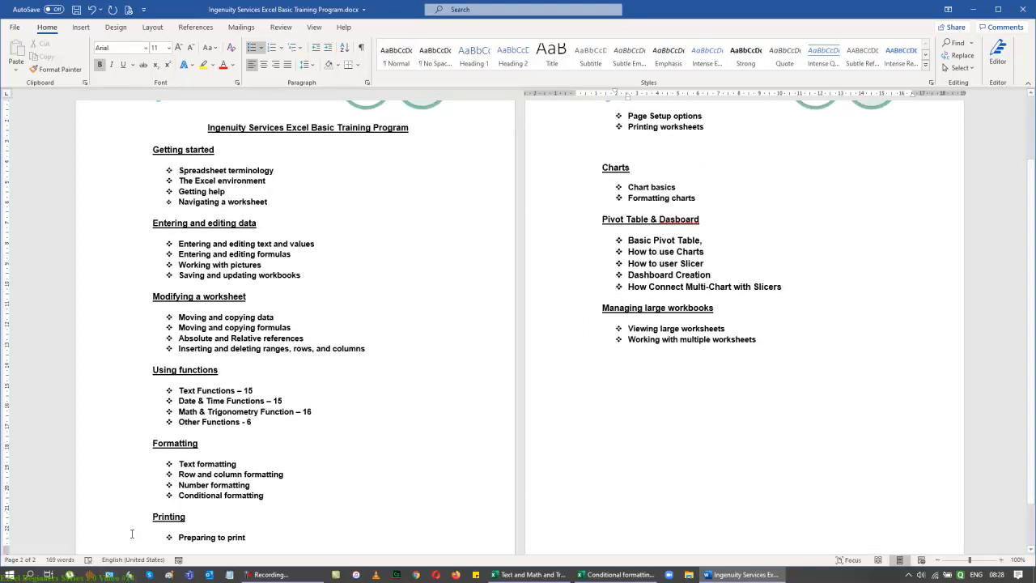
Step: Push the Printing section onto the second page by inserting blank lines before its heading
left_click(148, 516)
key("Return")
key("Return")
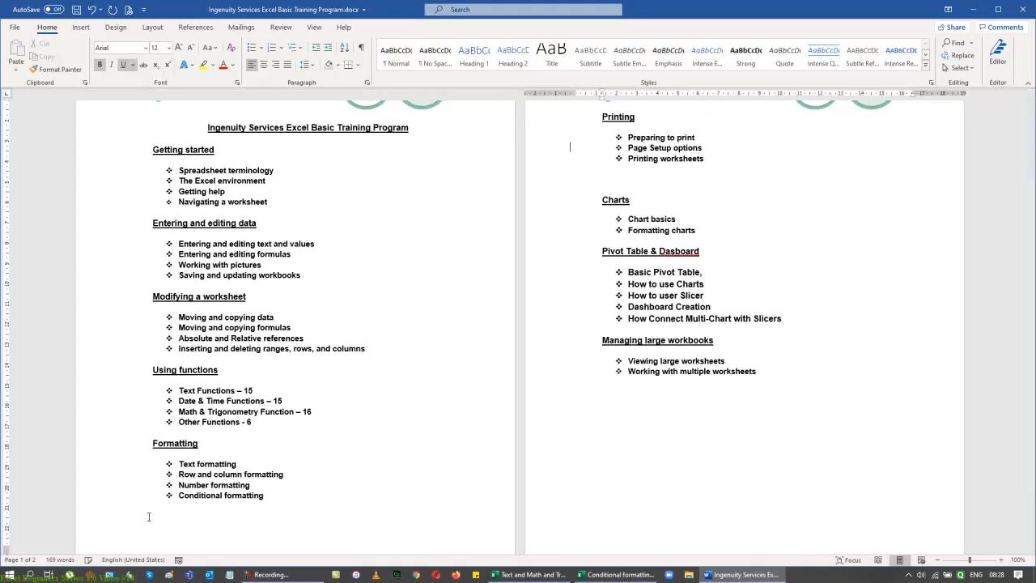
Step: Delete the extra blank space between the Printing worksheets item and the Charts heading
scroll(396, 391, "up", 2)
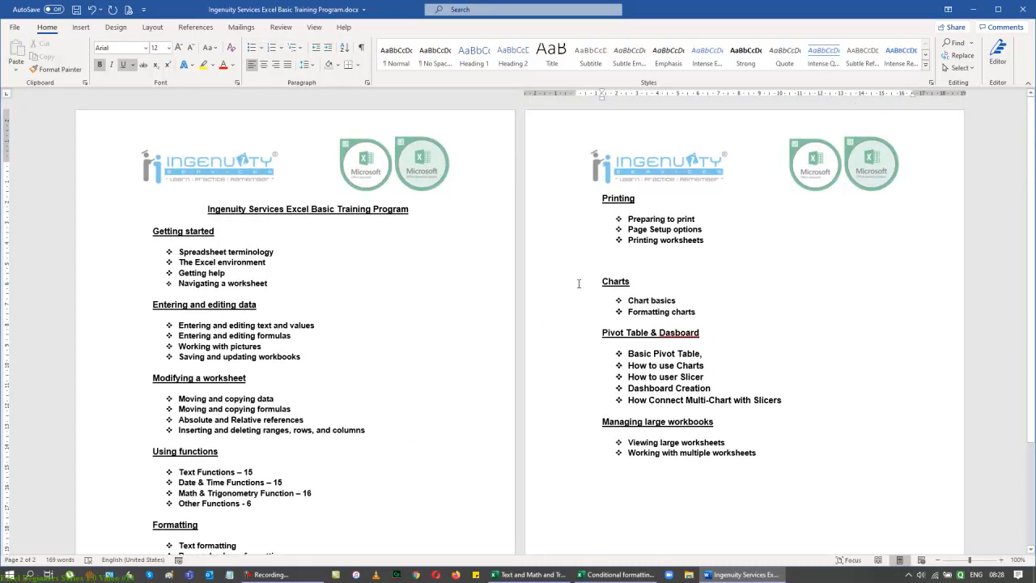
left_click(607, 261)
key("Delete")
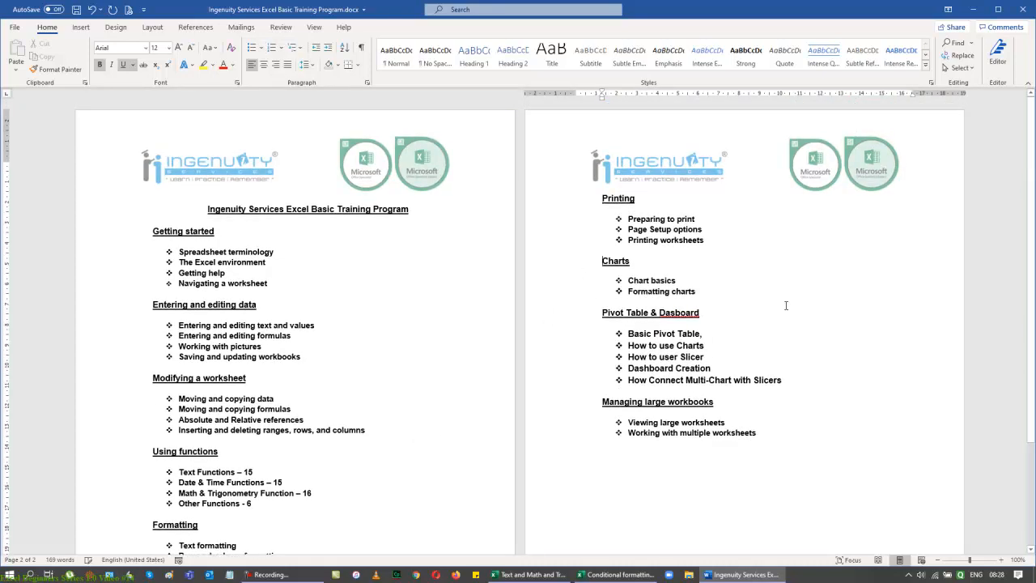
Step: Insert one blank line above the Printing heading at the start of the second page
key("Up")
key("Up")
key("Up")
key("Up")
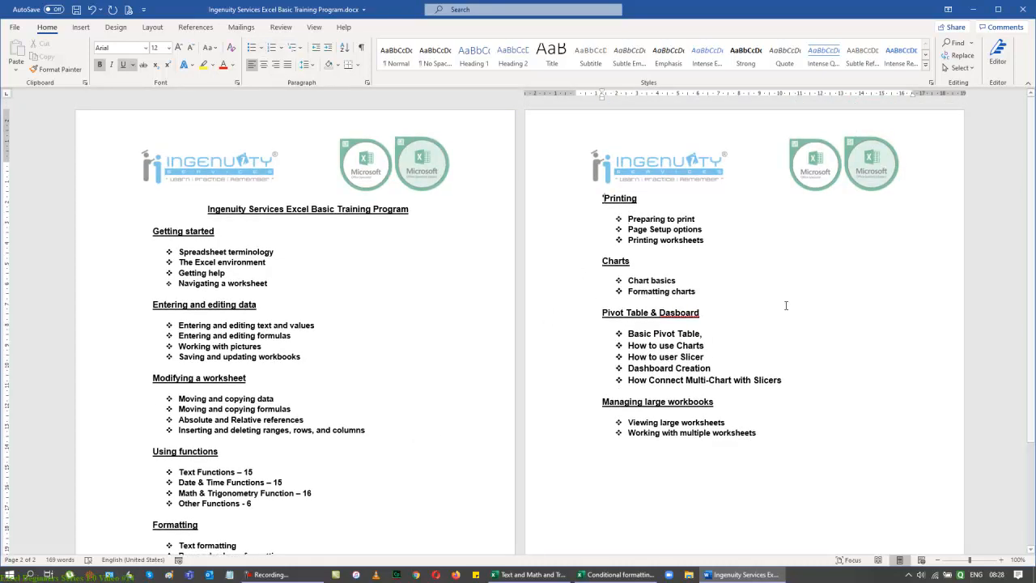
key("Return")
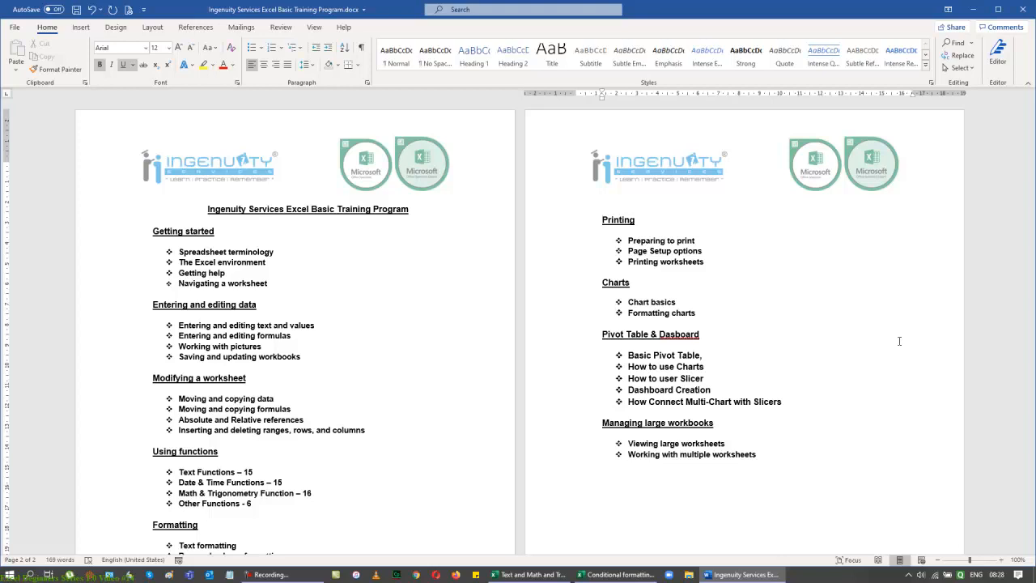
Step: Close the training program document and save its changes
left_click(1021, 8)
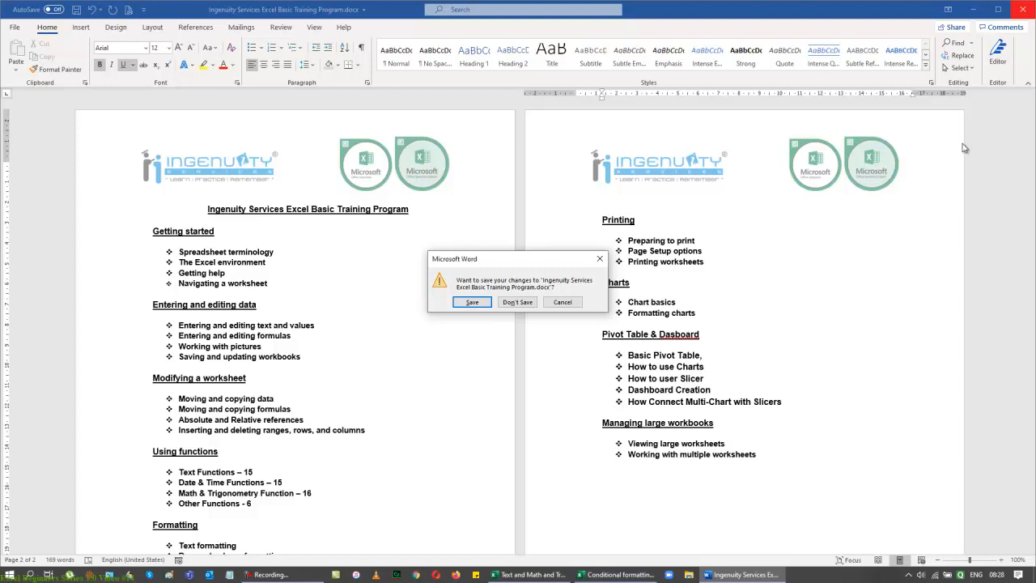
left_click(467, 302)
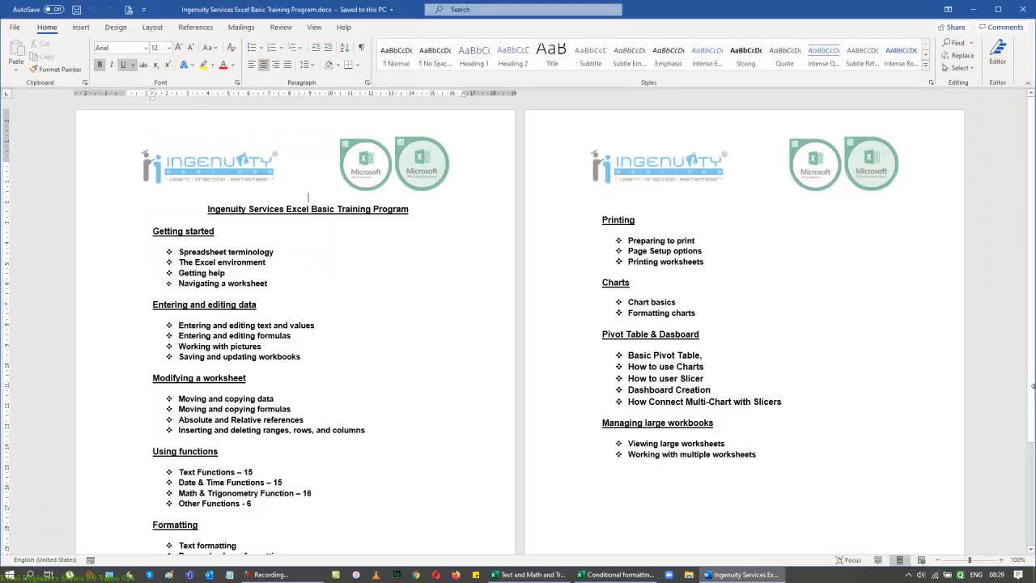
Step: Switch to the Conditional formatting Basic.xlsx workbook in Excel and close it without saving
scroll(670, 361, "down", 3)
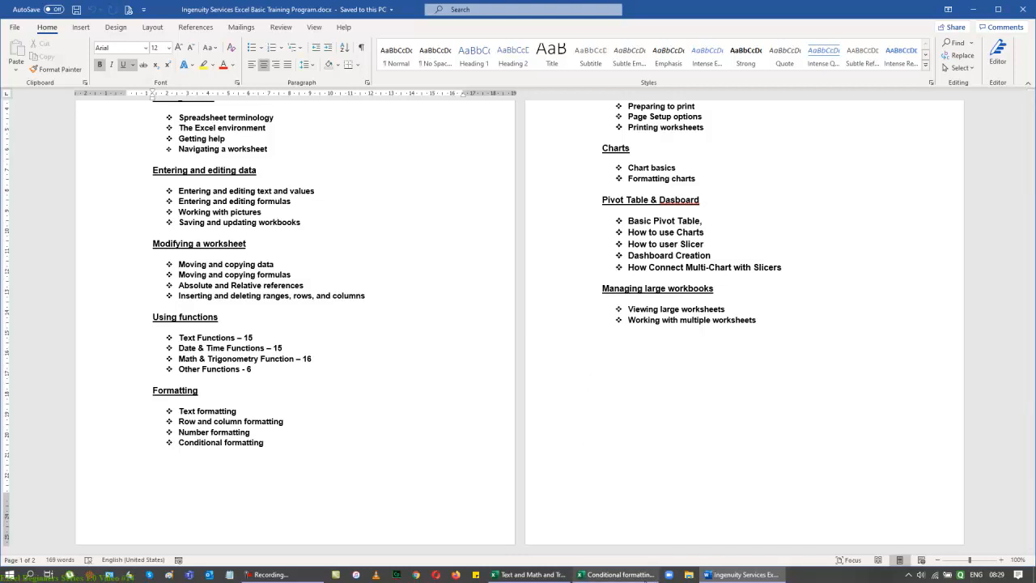
left_click(643, 575)
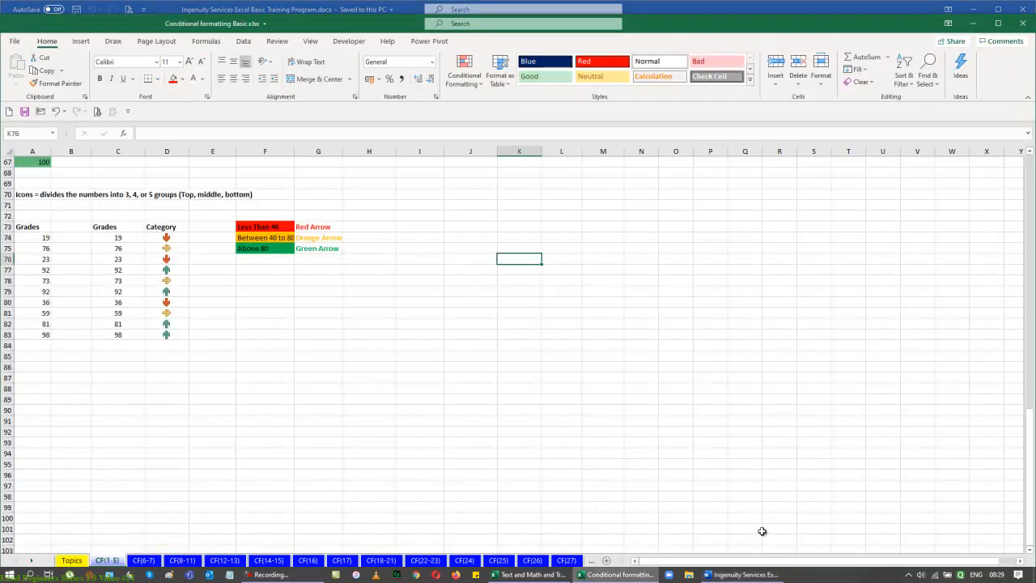
left_click(1023, 23)
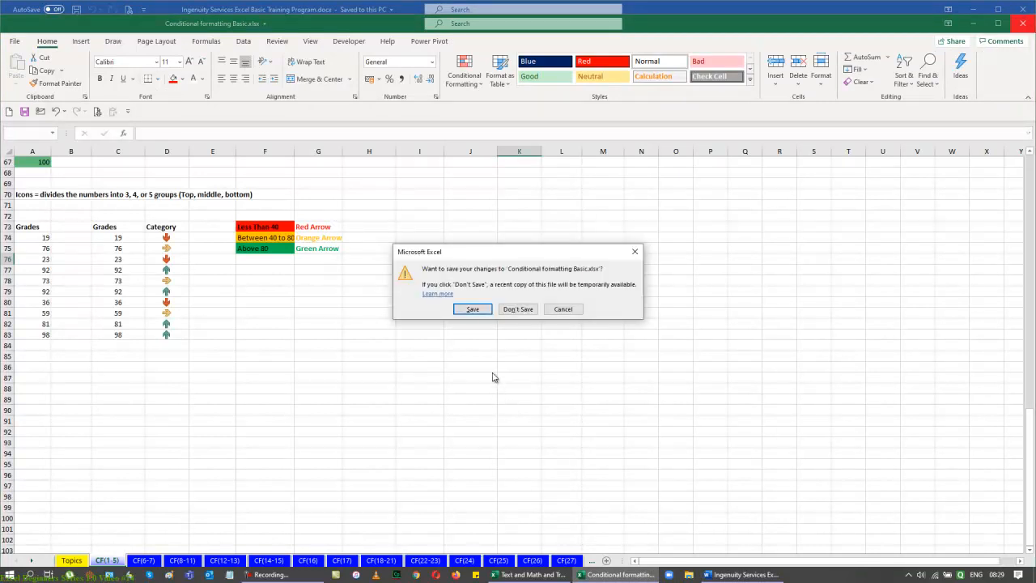
left_click(510, 309)
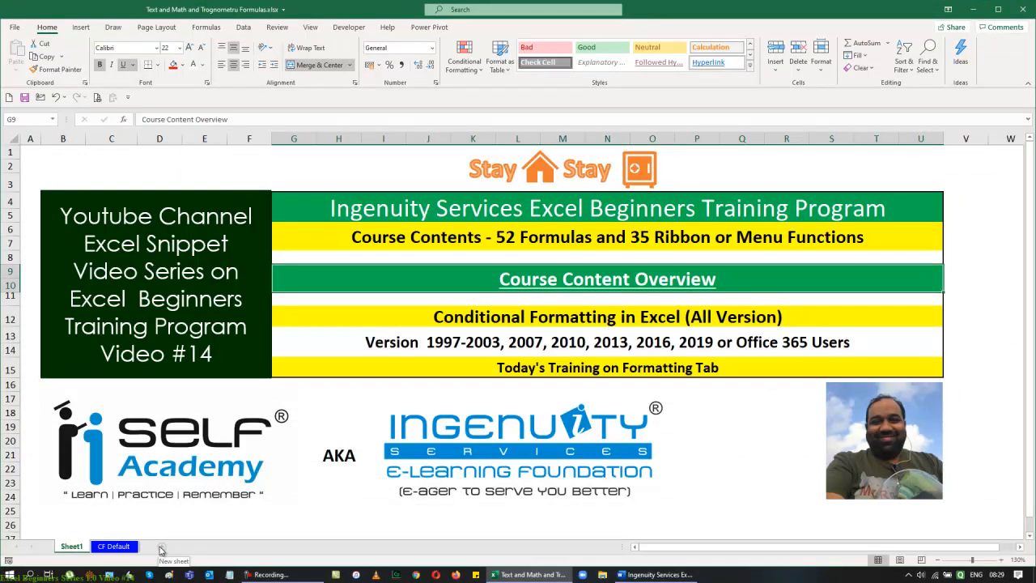
Step: Add a new worksheet, place it after the CF Default sheet, and name it Formatting
key("shift+F11")
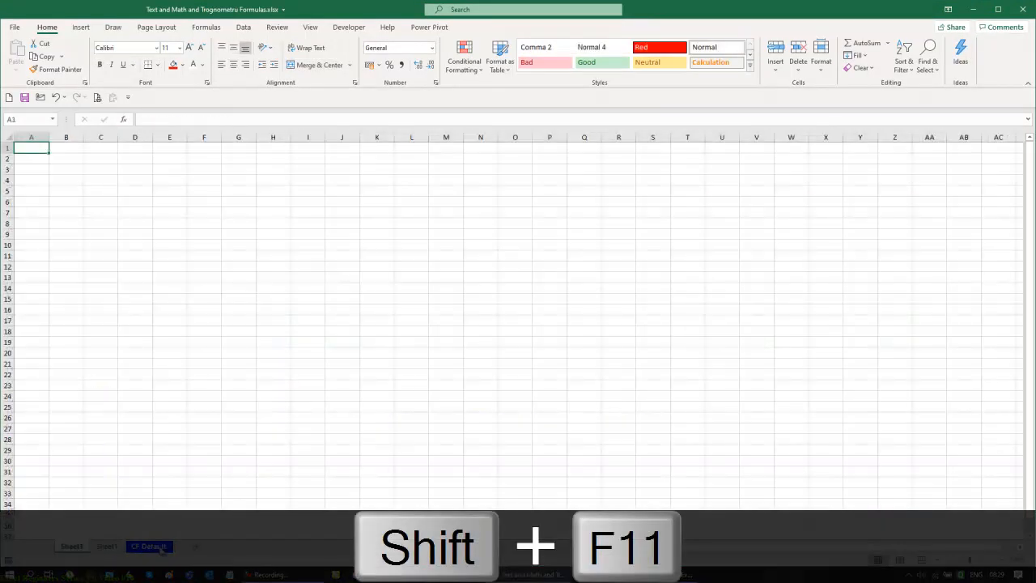
left_click_drag(107, 551, 166, 546)
double_click(166, 546)
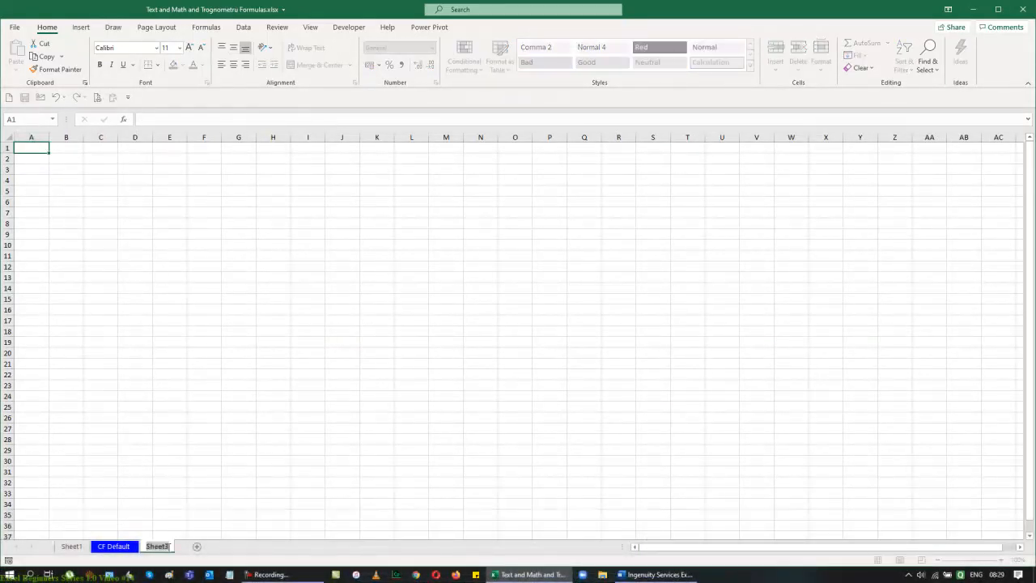
type("Formatting")
key("Return")
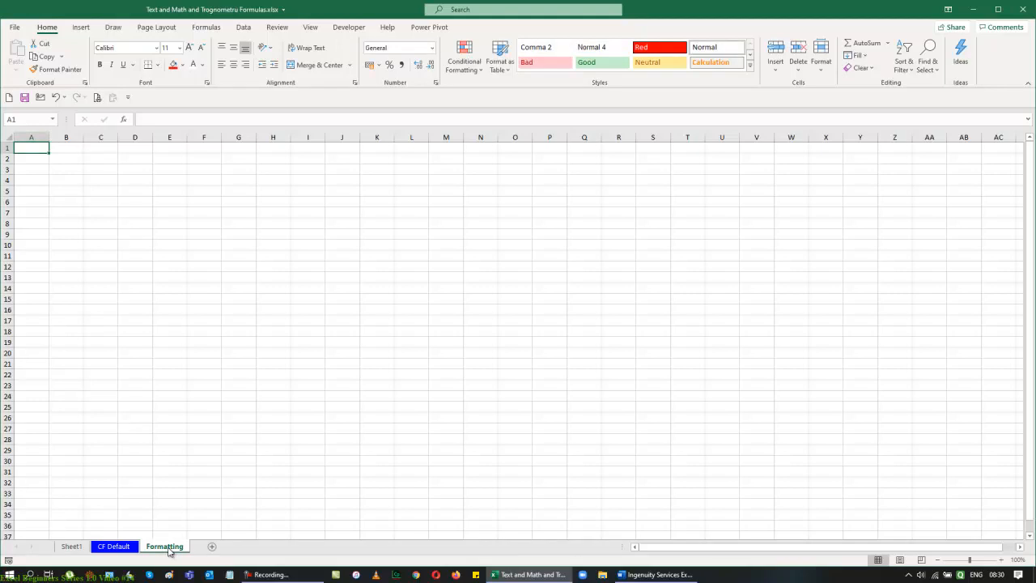
Step: Copy the three conditional formatting definition lines in A1:E3 of the CF Default sheet to cell D4 of the Formatting sheet
left_click(121, 549)
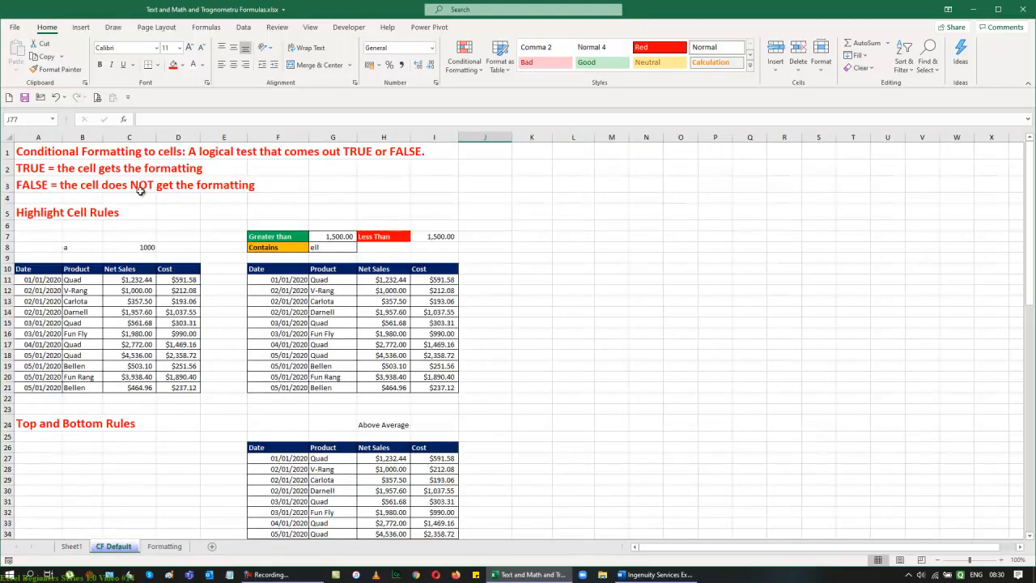
left_click_drag(40, 152, 206, 178)
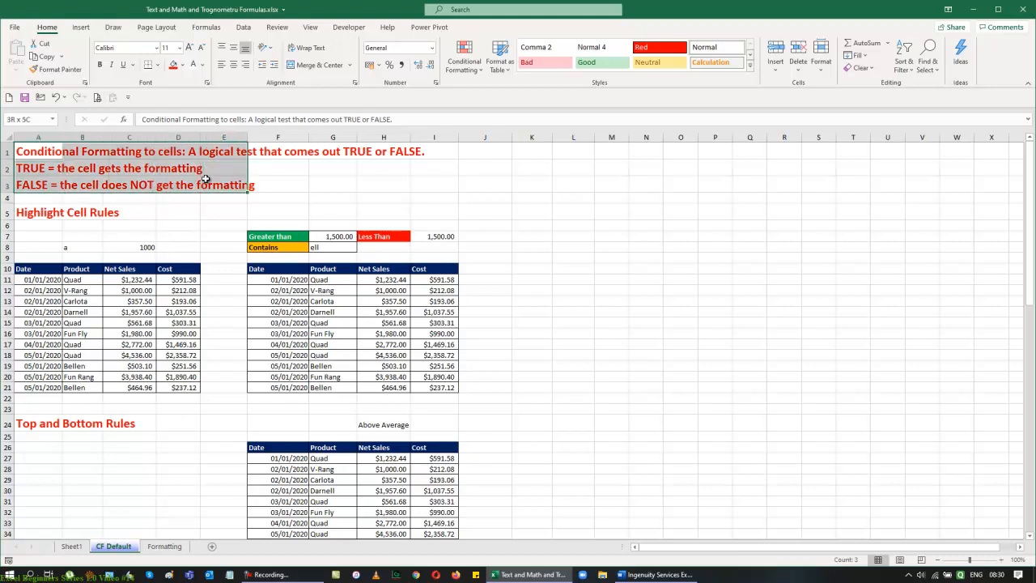
key("ctrl+c")
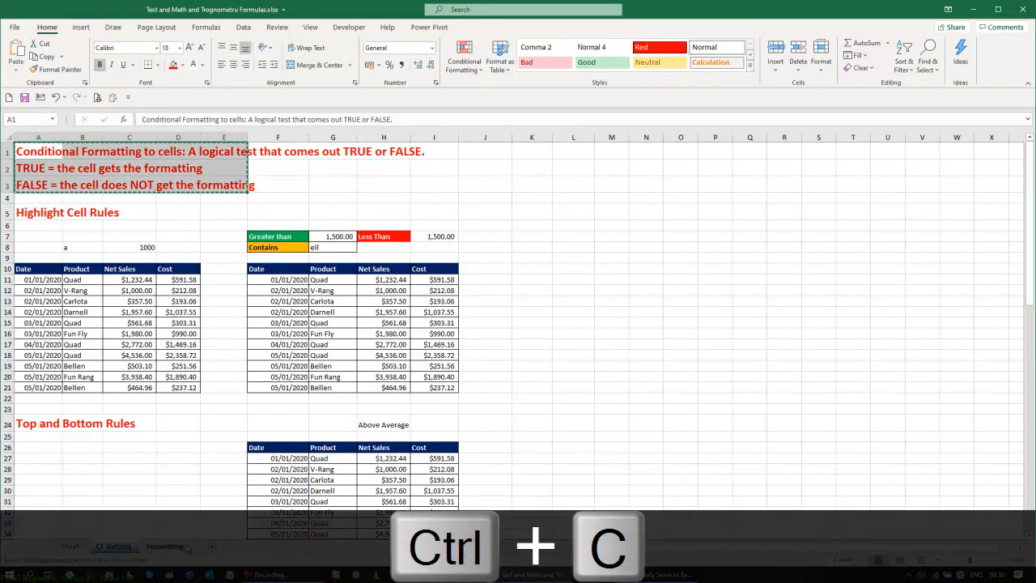
left_click(184, 548)
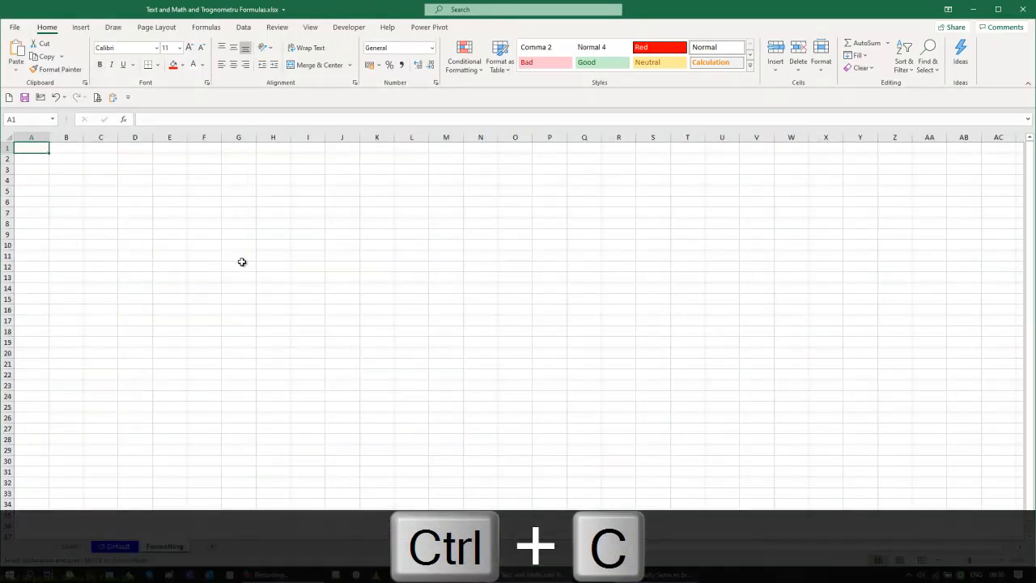
scroll(241, 261, "up", 3)
left_click(204, 204)
key("ctrl+v")
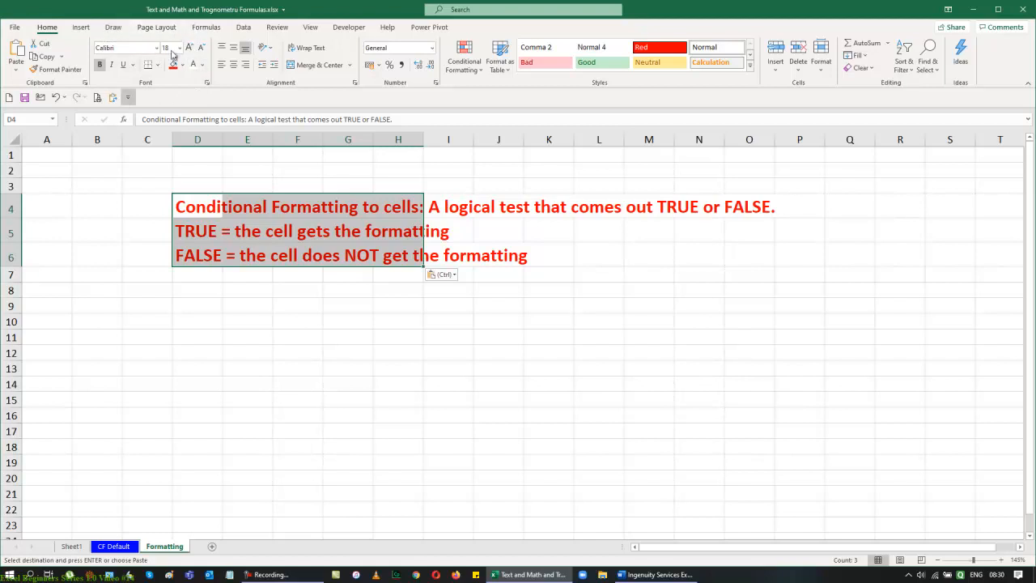
left_click(443, 352)
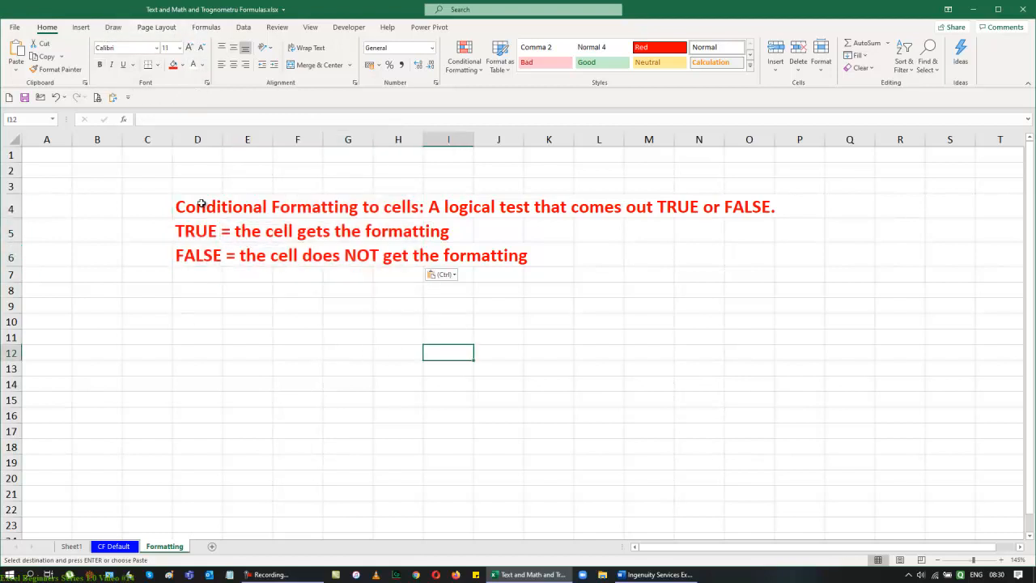
Step: Preview the available cell styles on cells D4:D6 without applying any of them
left_click_drag(199, 206, 204, 256)
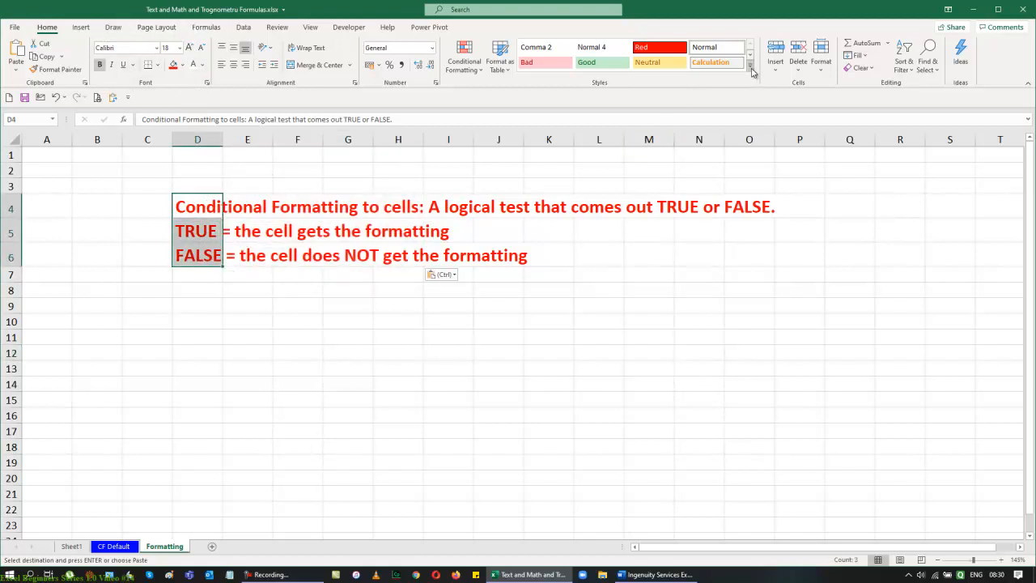
left_click(750, 68)
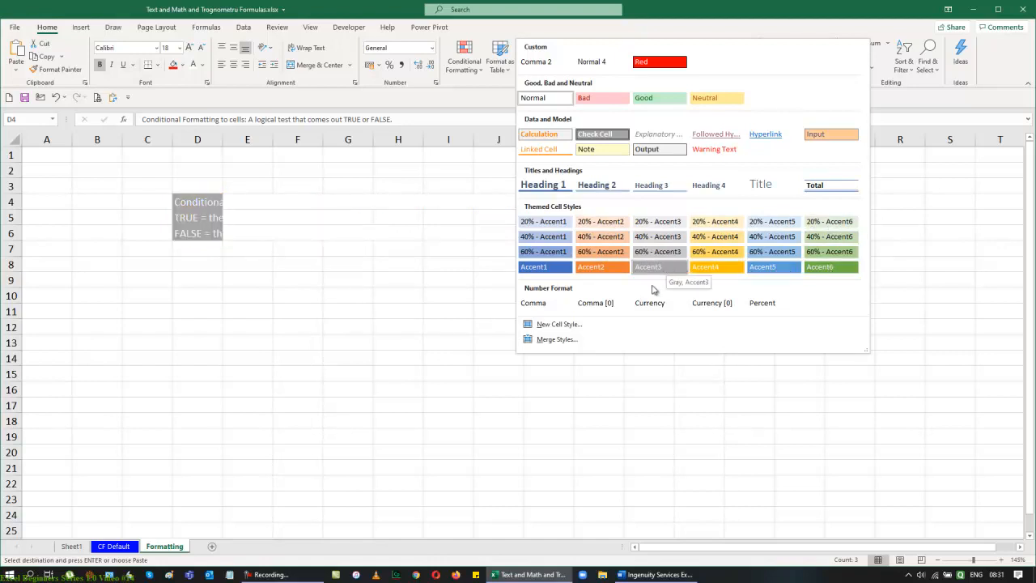
left_click(351, 338)
Step: Apply the Accent6 themed cell style to the definition text range D4:O6
left_click_drag(198, 207, 774, 259)
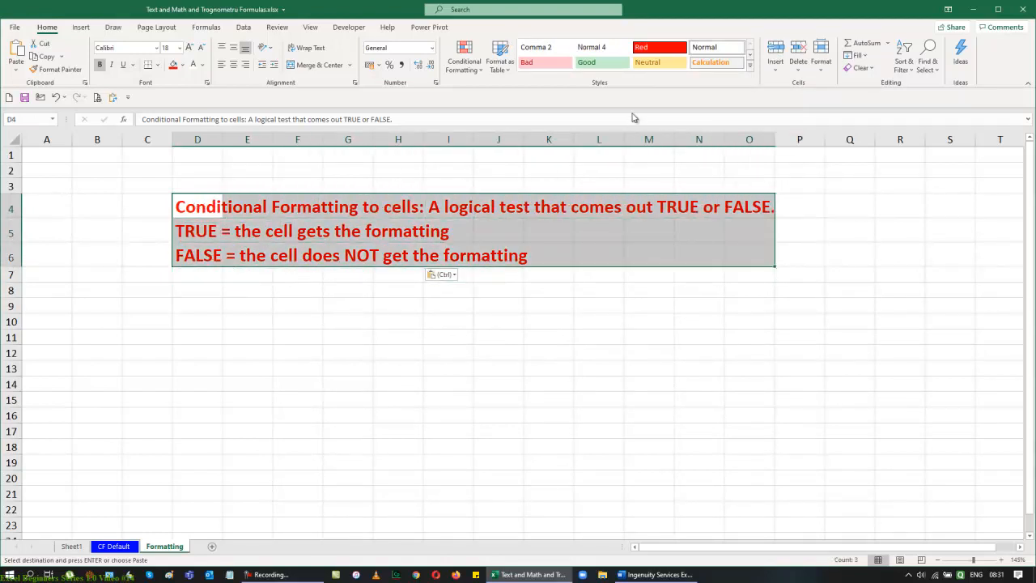
left_click(750, 64)
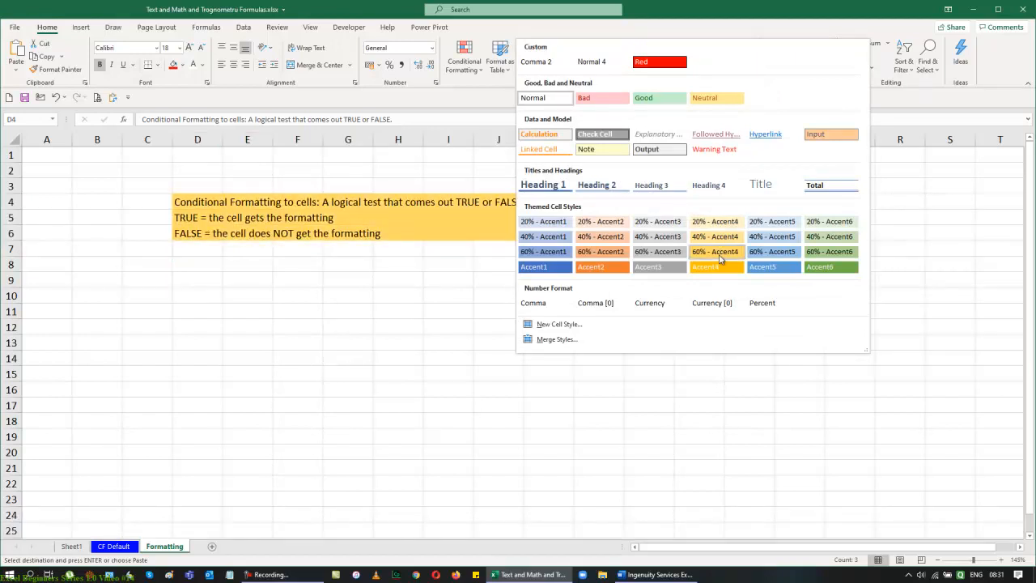
left_click(820, 267)
left_click(754, 339)
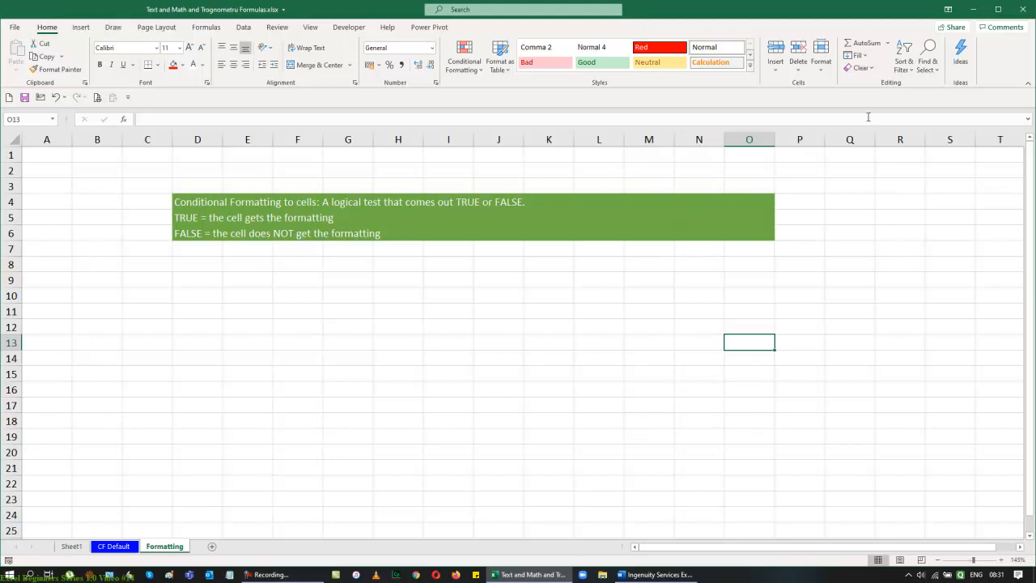
Step: Apply the Check Cell style to the definition text range D4:O6
left_click(750, 65)
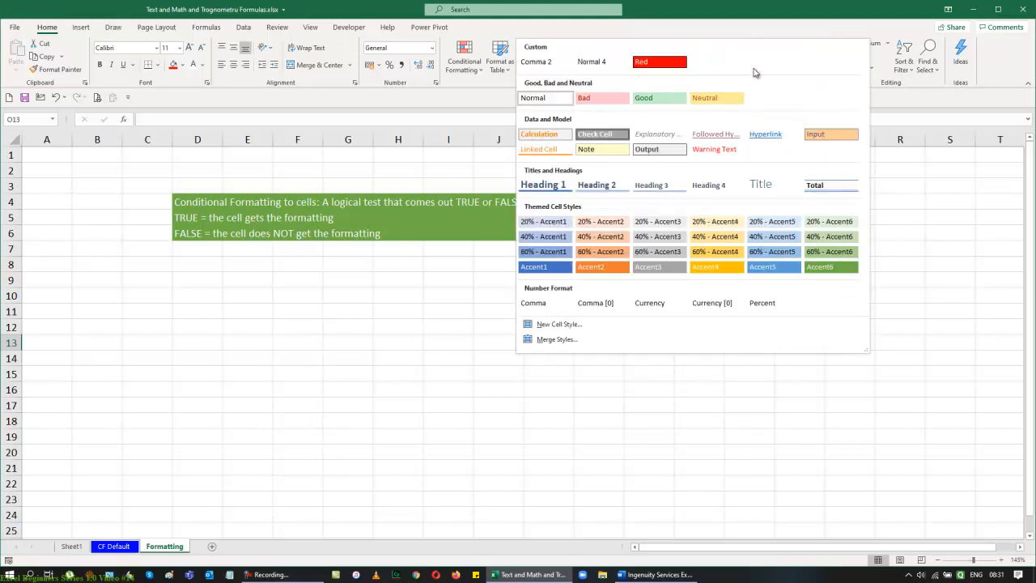
left_click(342, 387)
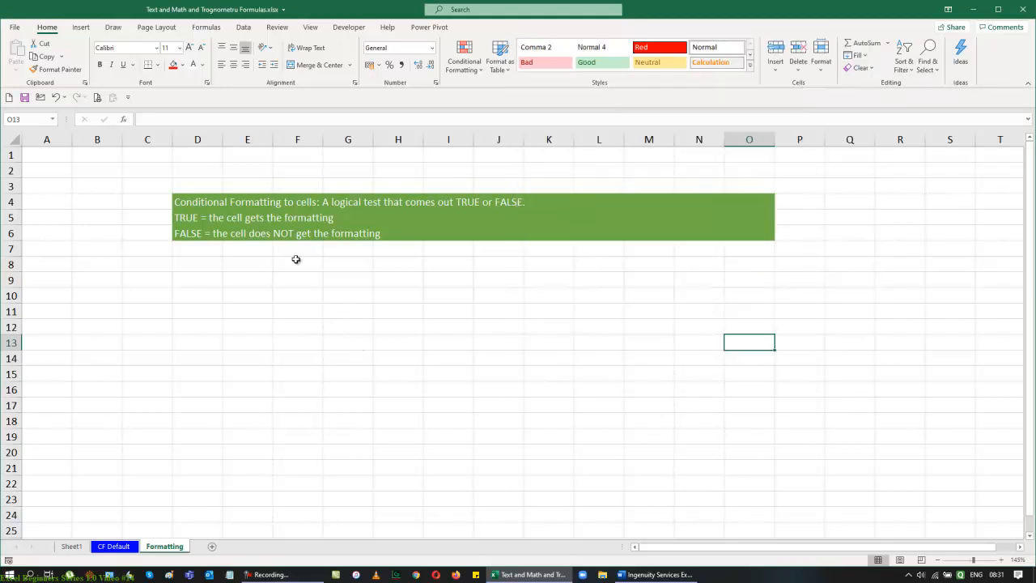
left_click_drag(187, 201, 743, 237)
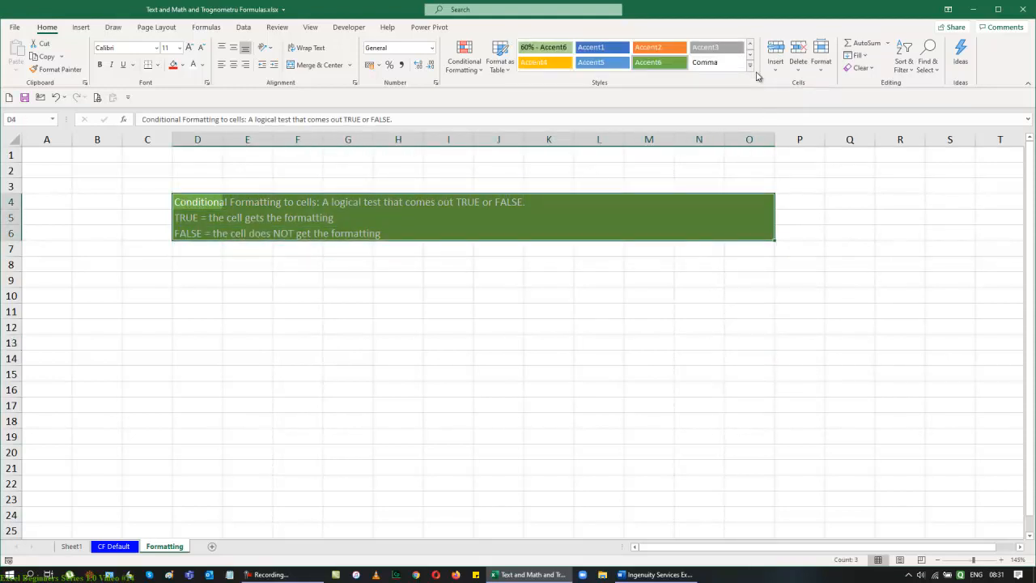
left_click(751, 67)
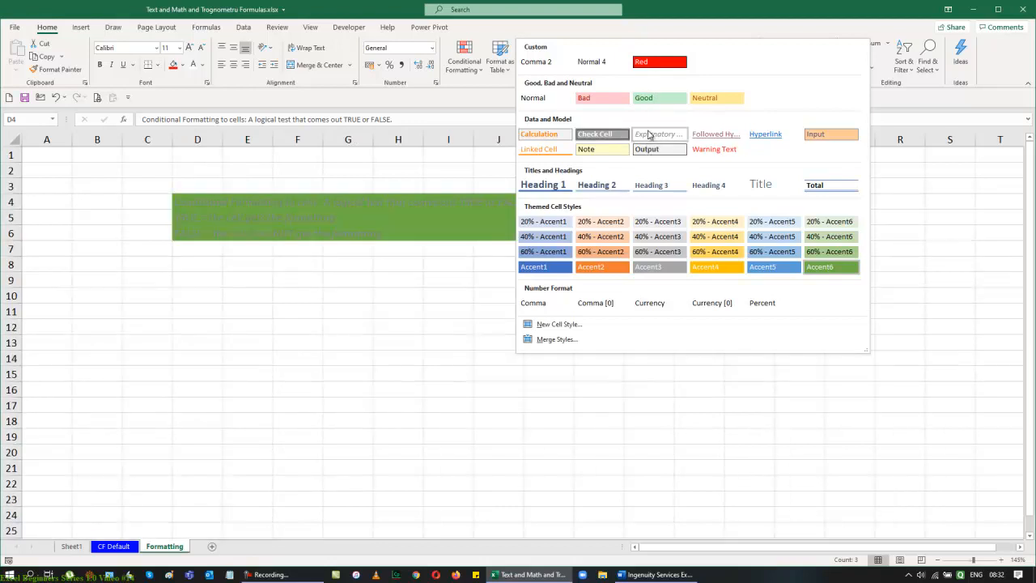
left_click(602, 134)
left_click(588, 350)
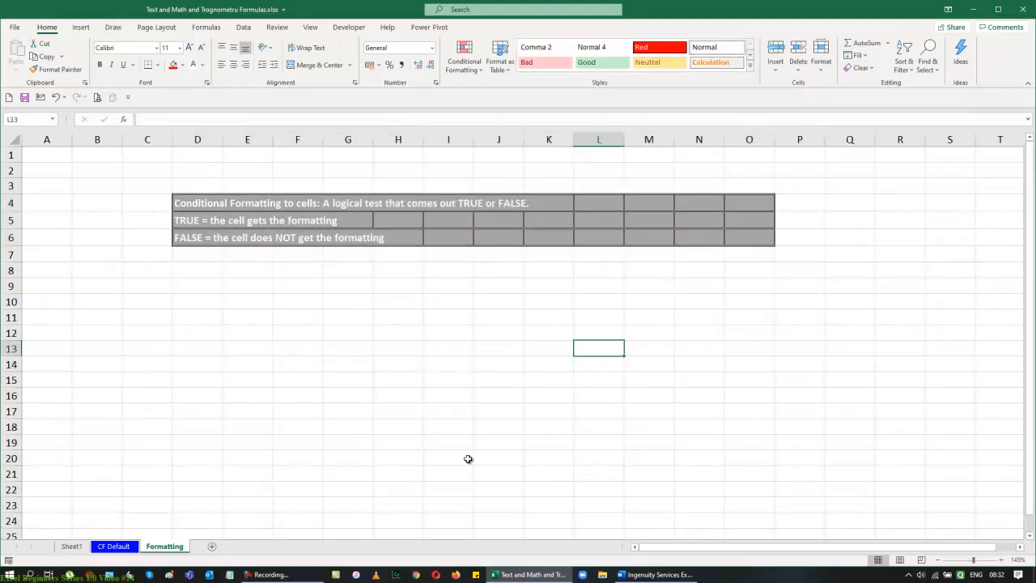
Step: Delete the surplus columns L through P from the Formatting sheet
left_click_drag(599, 139, 801, 141)
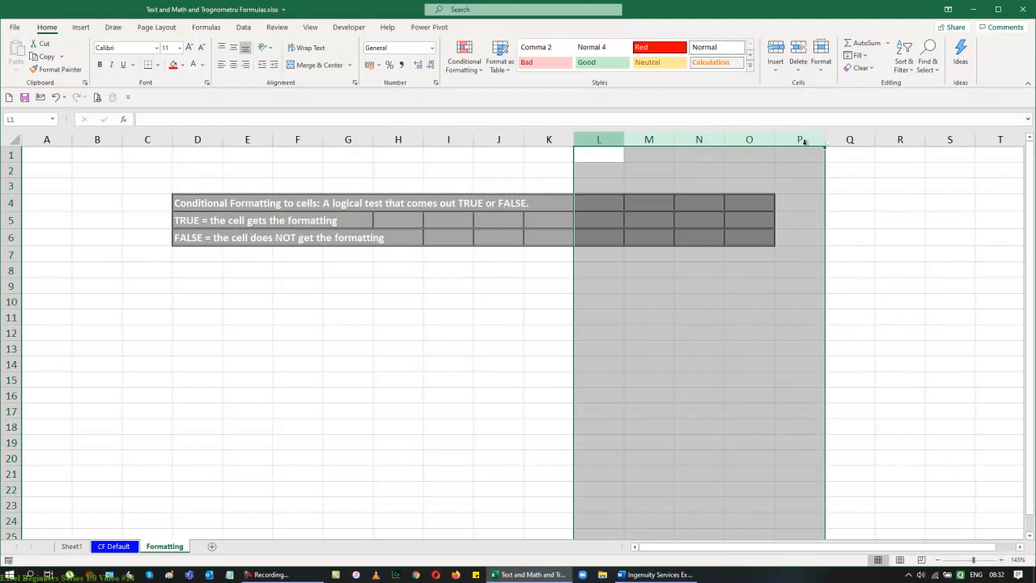
key("ctrl+minus")
key("Left")
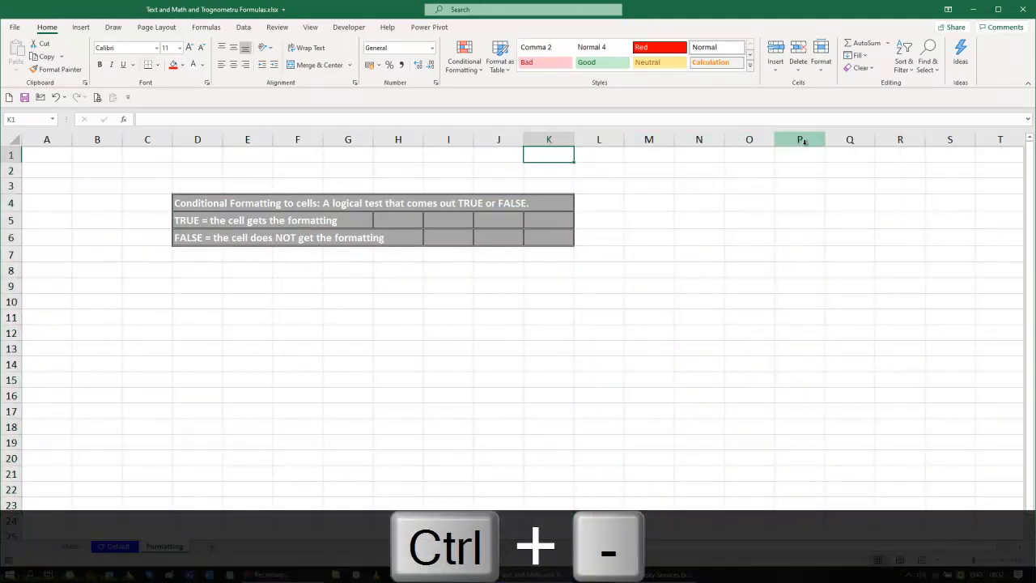
Step: Try trimming the styled block further by deleting columns K back through H
key("ctrl+space")
key("ctrl+minus")
key("Left")
key("Left")
key("Left")
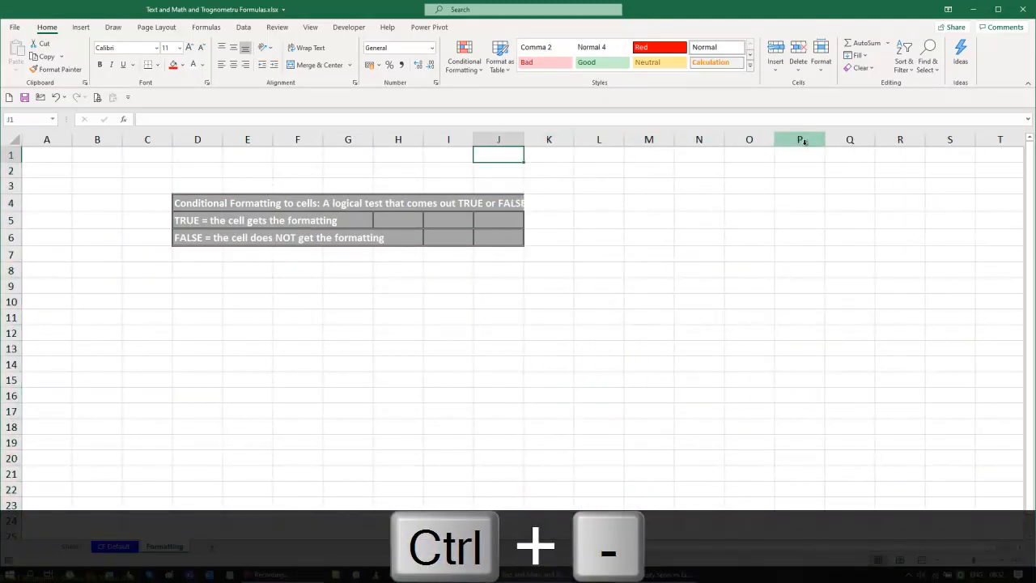
key("ctrl+space")
key("ctrl+minus")
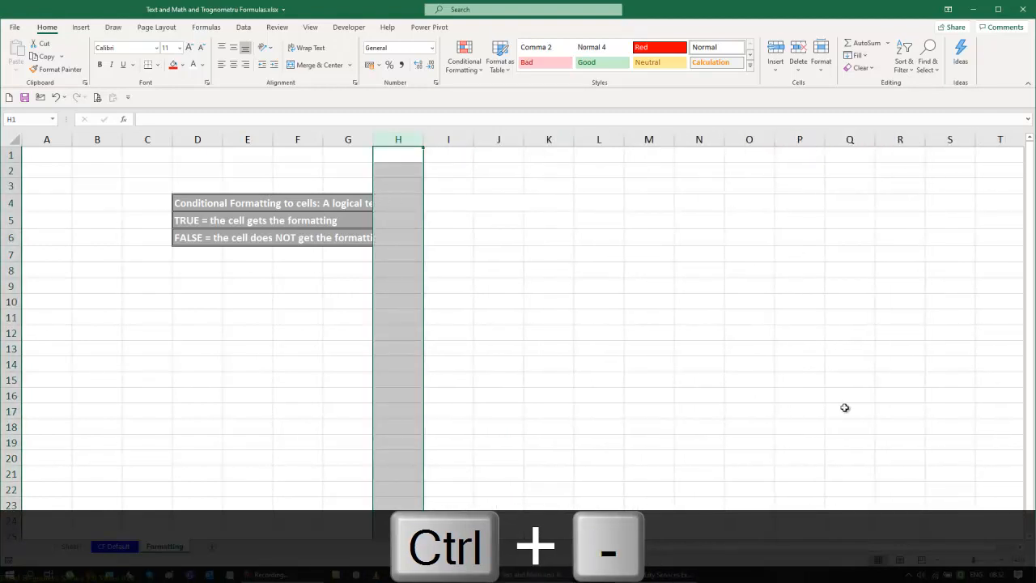
Step: Undo the deletions of columns H through K
key("ctrl+z")
key("ctrl+z")
key("ctrl+z")
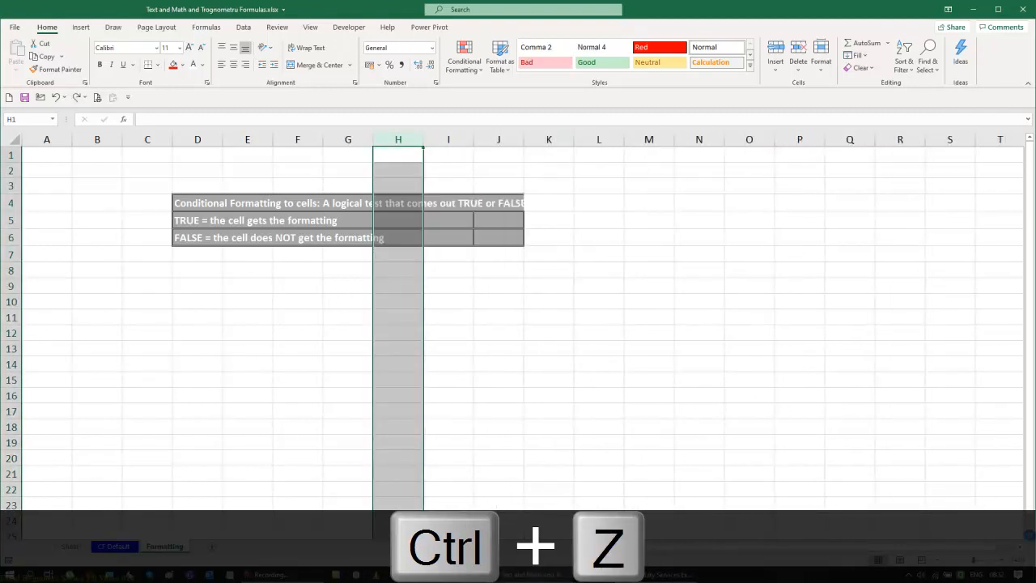
key("ctrl+z")
key("ctrl+z")
Step: Delete column K and widen column J so the styled block covers the whole first definition line
left_click(549, 139)
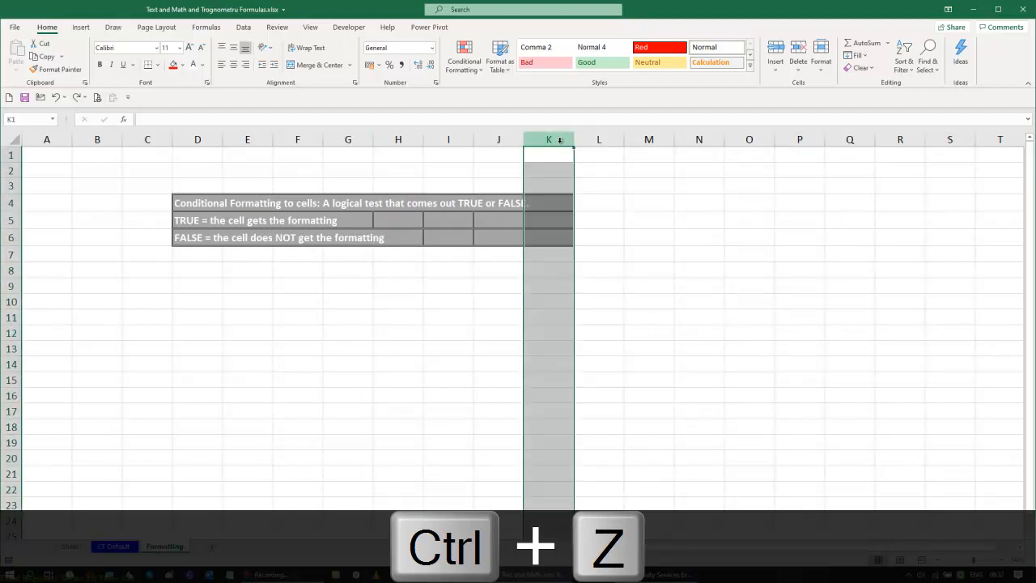
key("ctrl+minus")
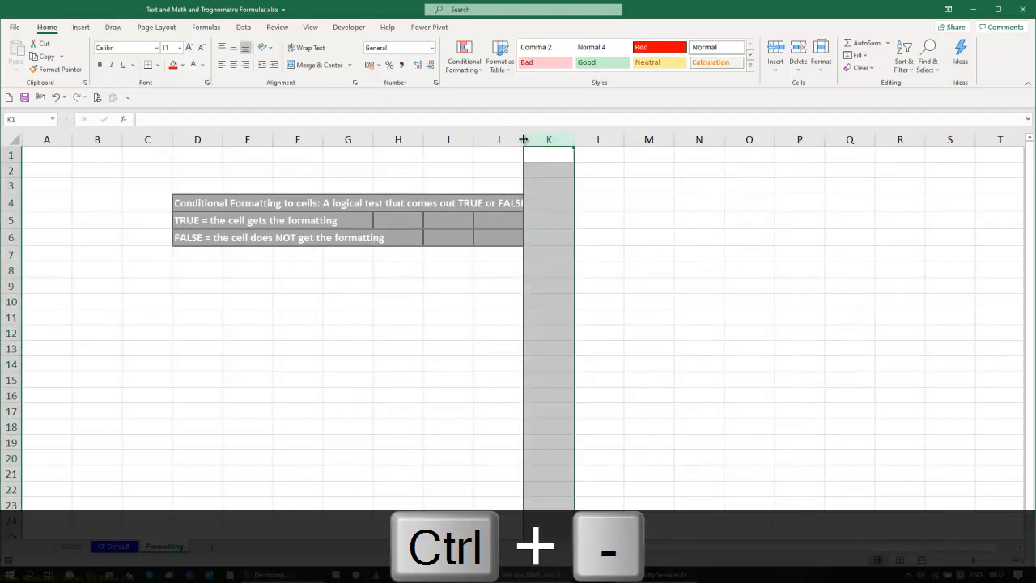
left_click_drag(524, 139, 549, 139)
left_click(701, 258)
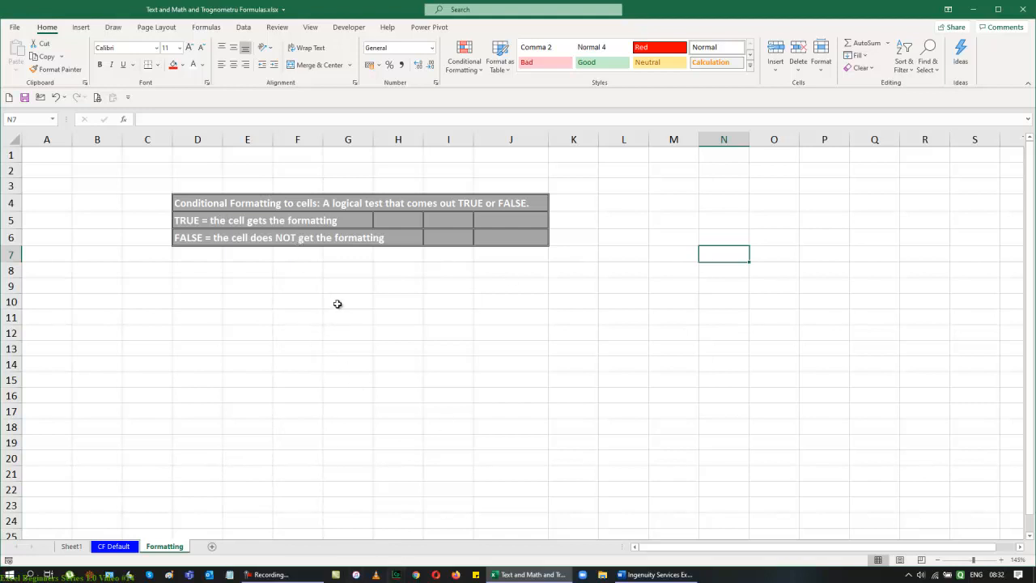
Step: Fill cells G10:G13 with the value 125 in a single entry
left_click_drag(335, 303, 343, 341)
type("125")
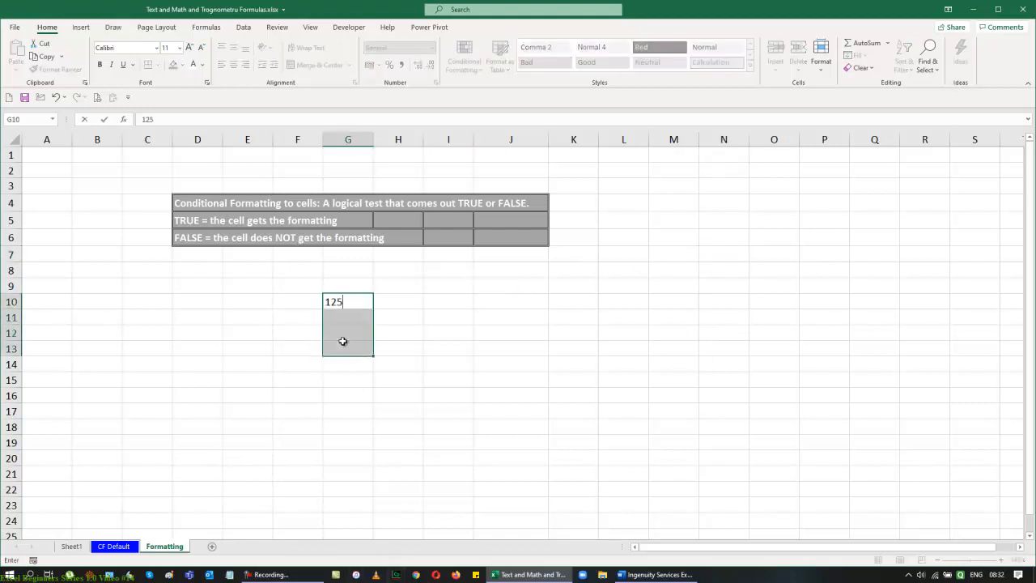
key("ctrl+Return")
left_click(565, 395)
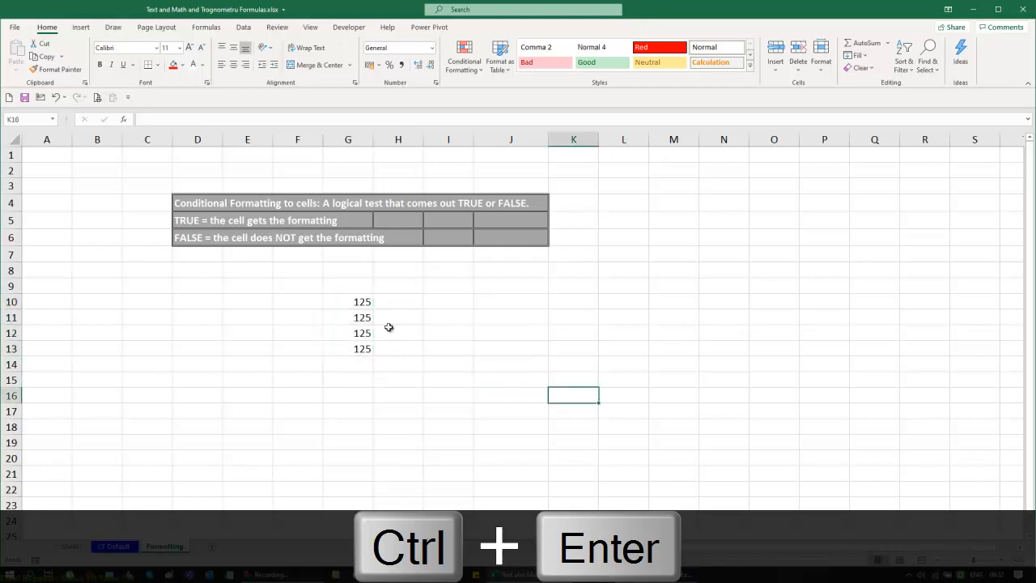
Step: Apply the Number format to the 125 in cell G11
left_click(338, 301)
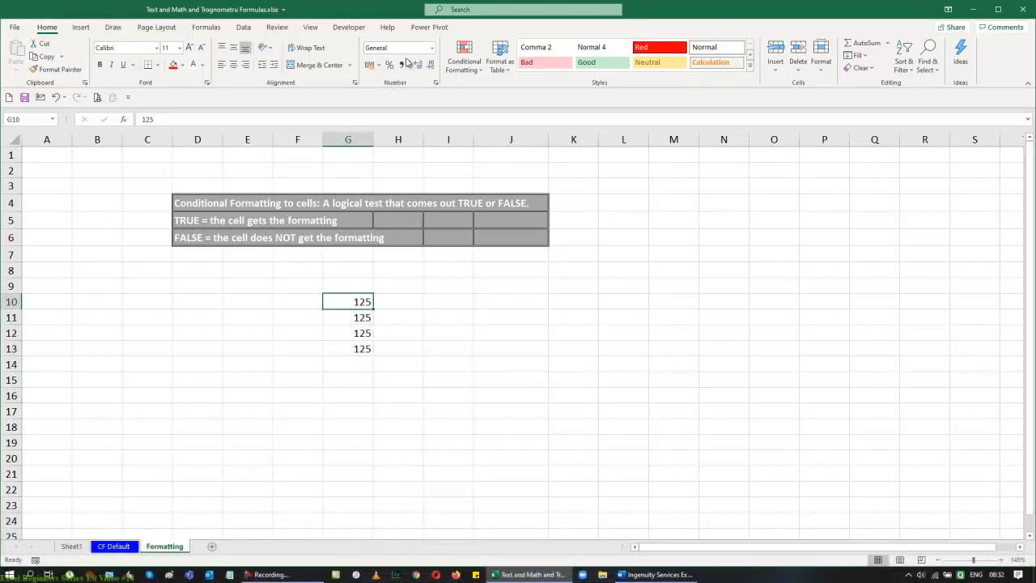
left_click(347, 312)
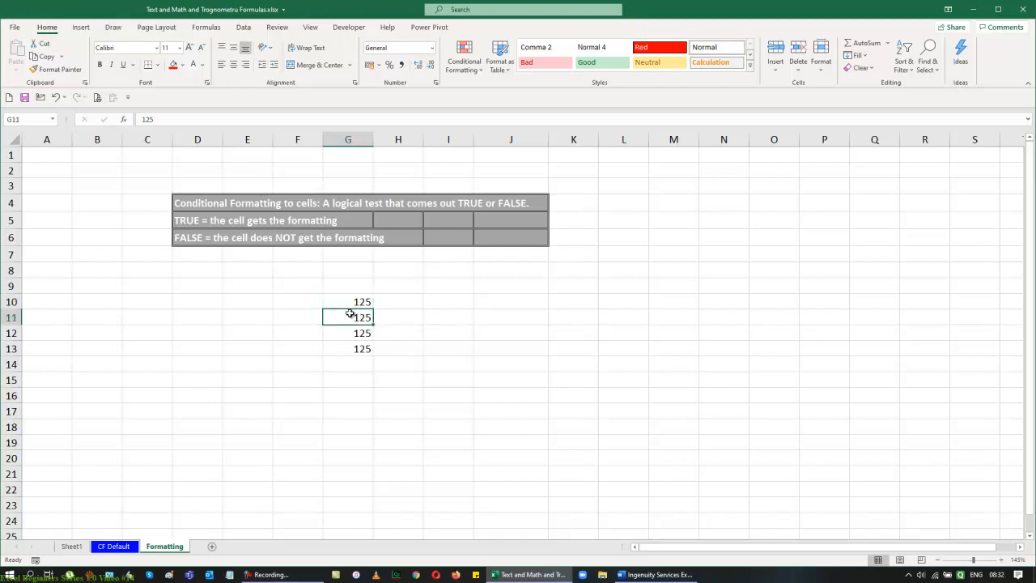
left_click(432, 48)
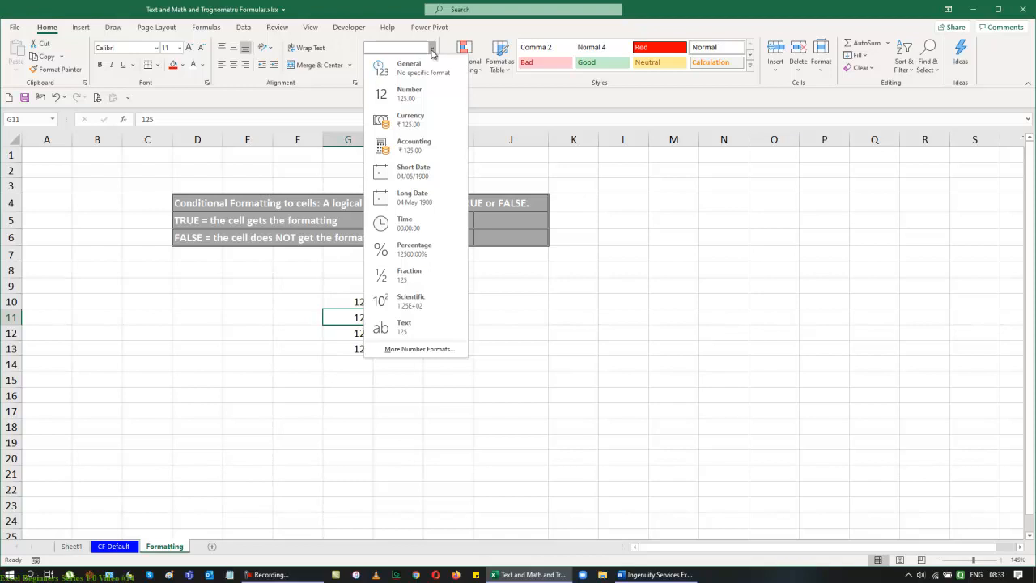
left_click(542, 415)
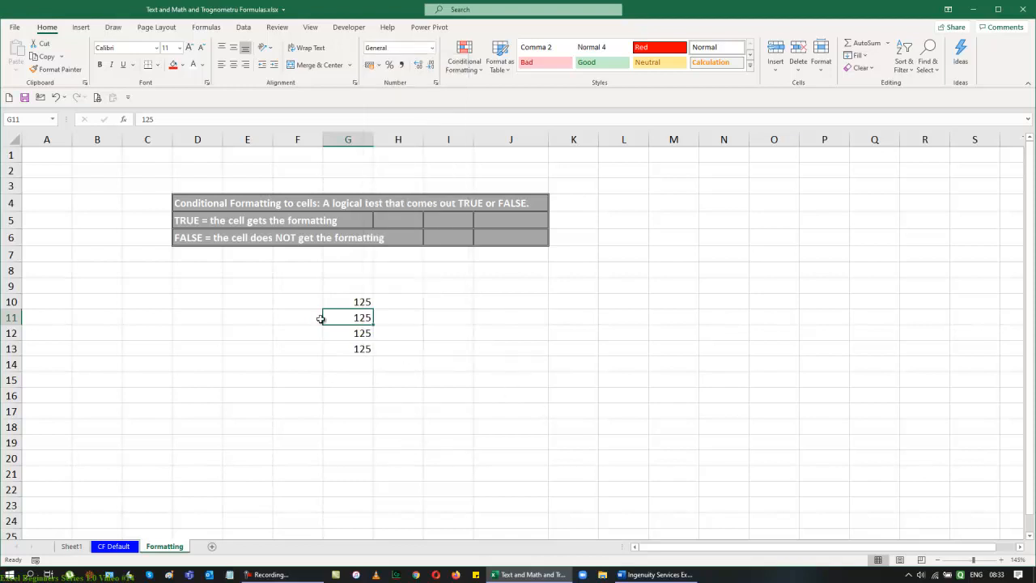
left_click(431, 48)
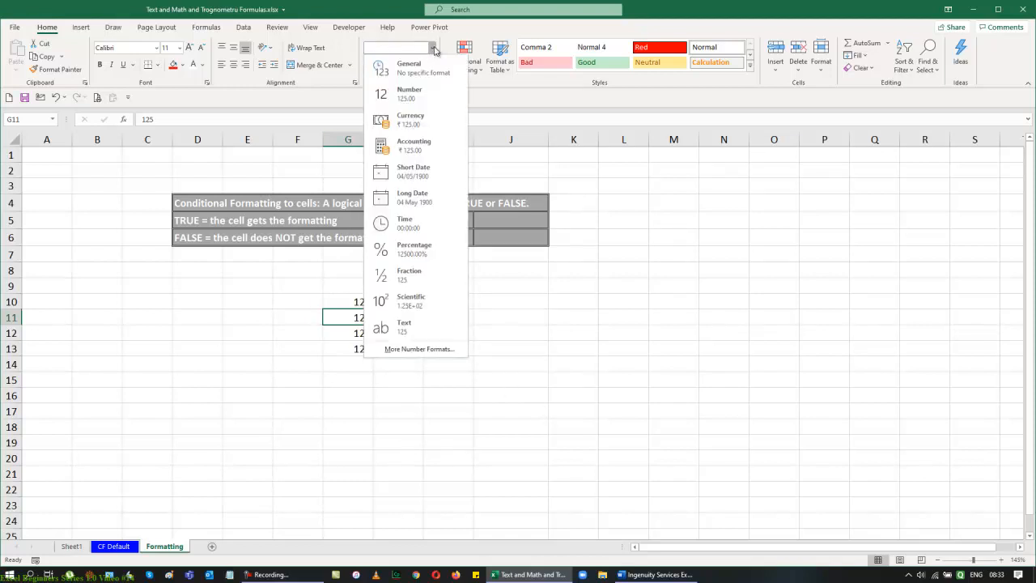
left_click(421, 95)
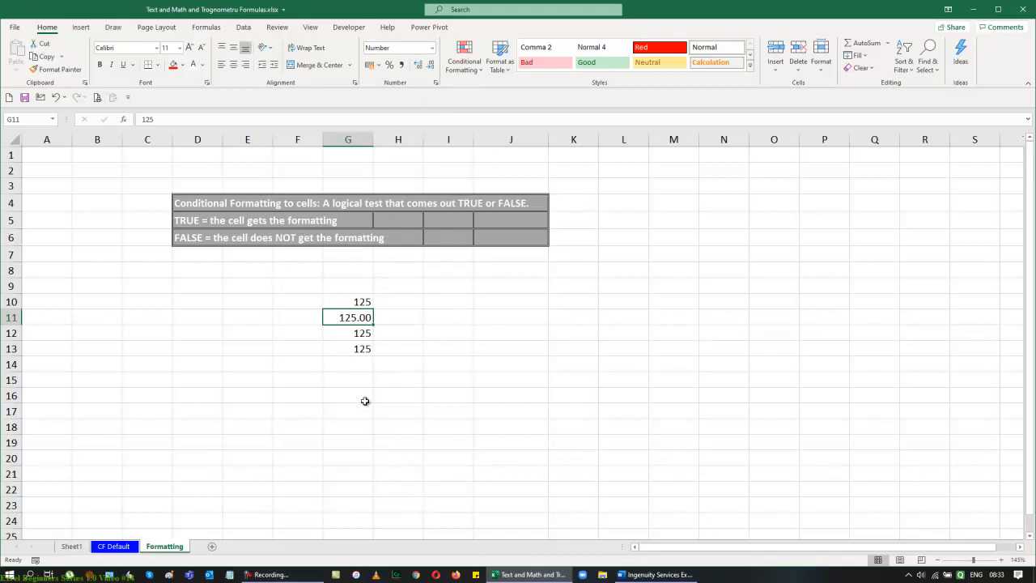
Step: Format cell G12 as Currency and cell G13 as Accounting
left_click(348, 332)
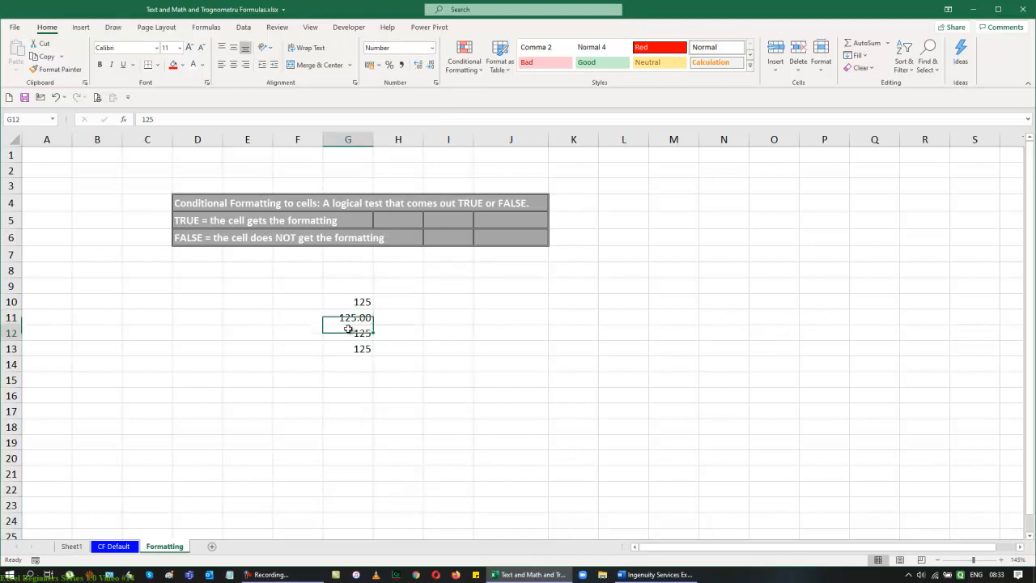
left_click(431, 47)
left_click(412, 118)
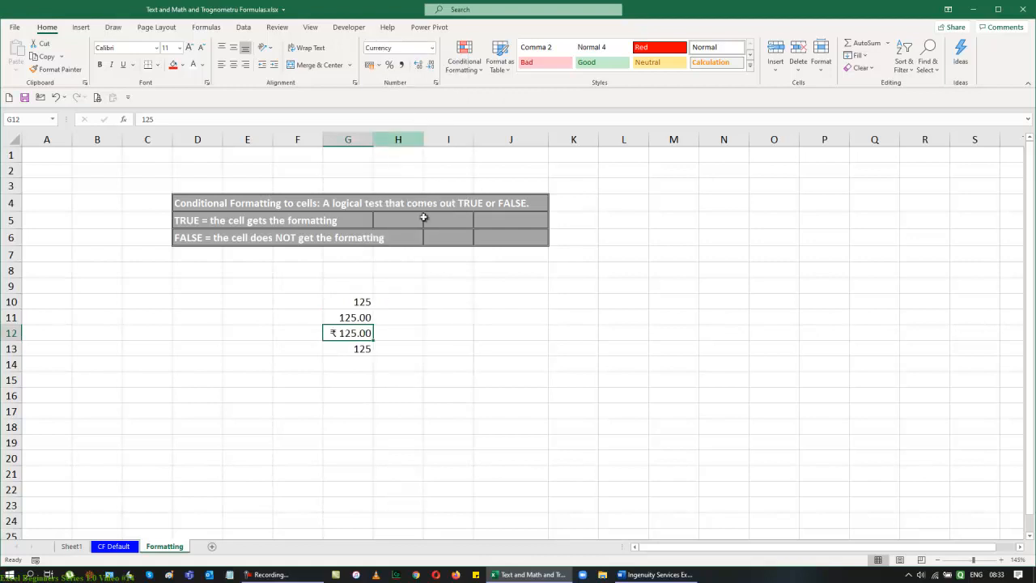
left_click(353, 351)
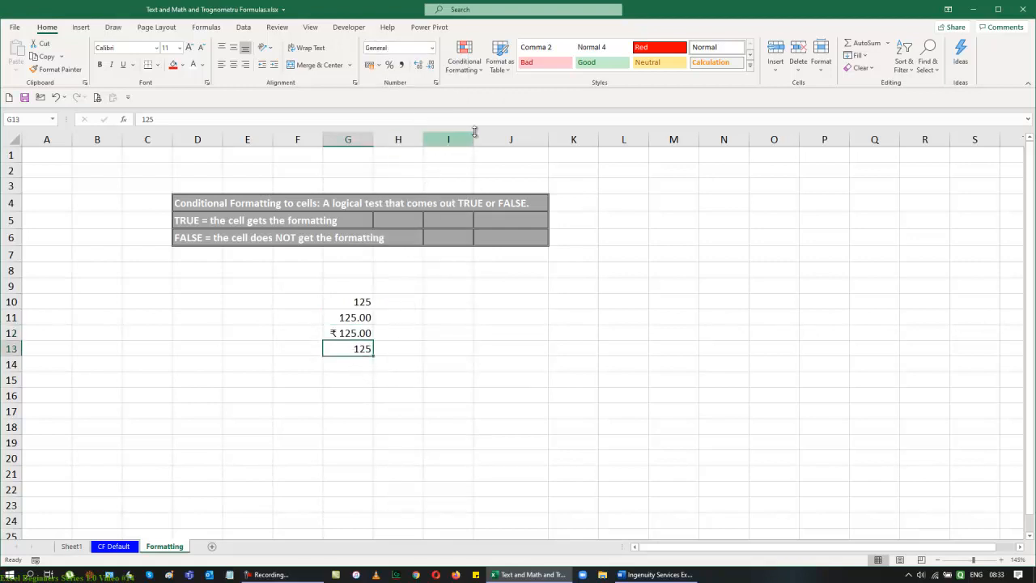
left_click(431, 49)
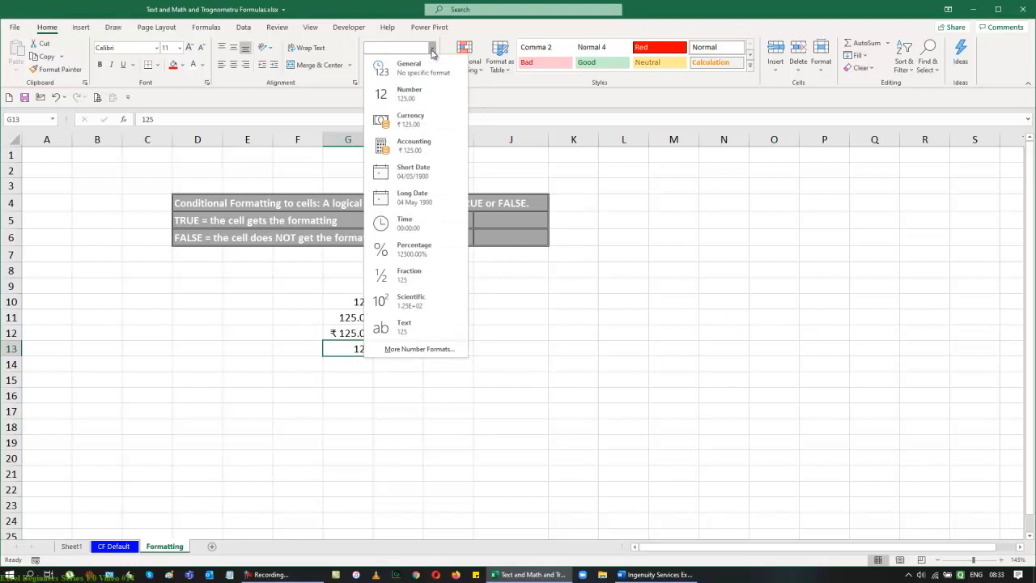
left_click(413, 148)
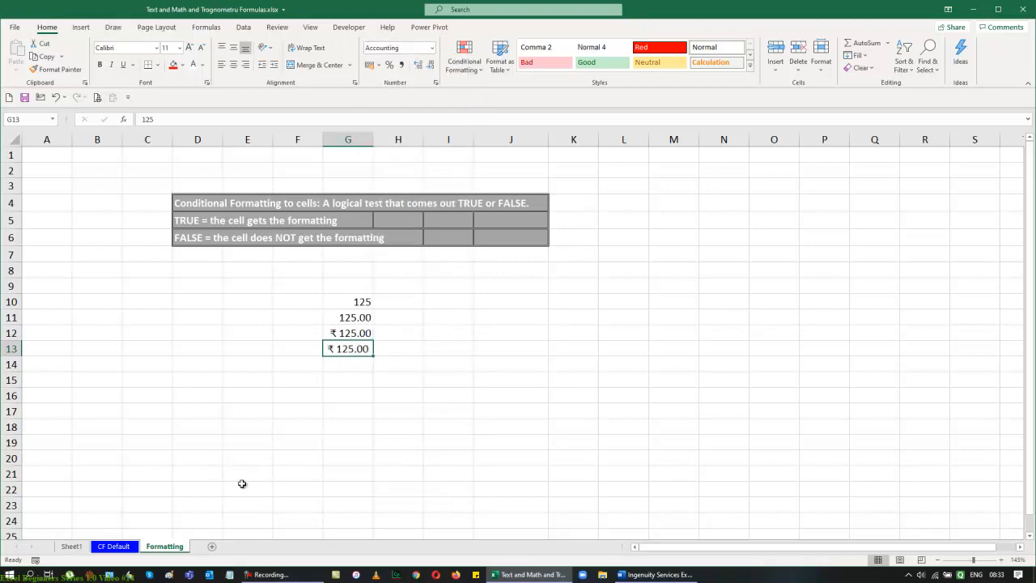
Step: Enter the column header Qty in cell J9
left_click(508, 287)
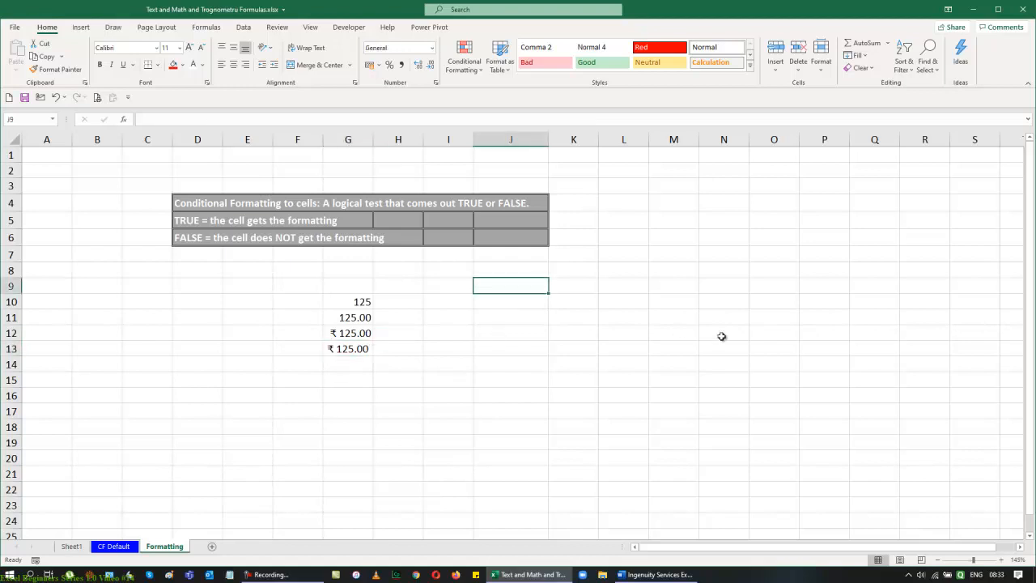
type("Qty")
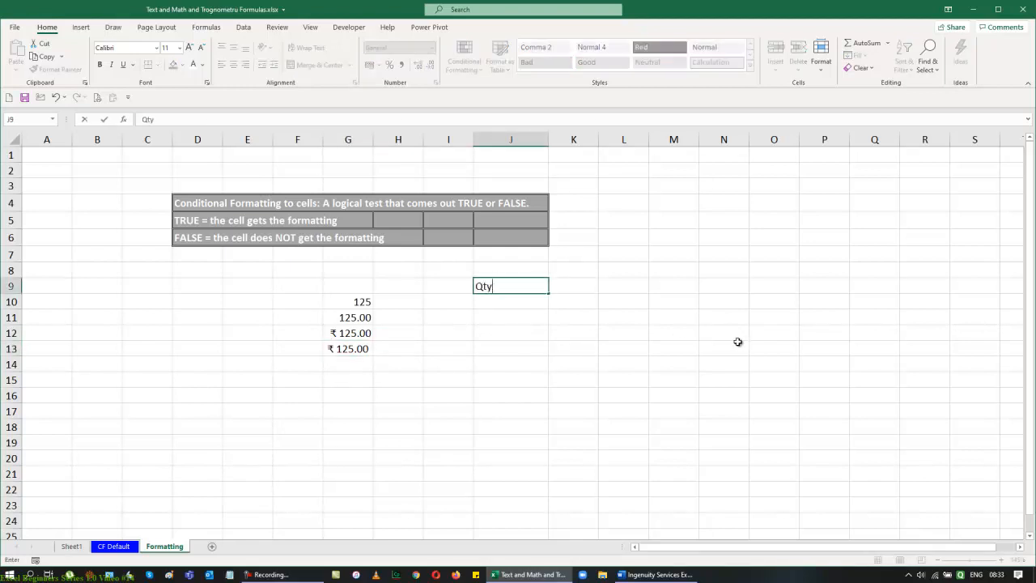
key("Return")
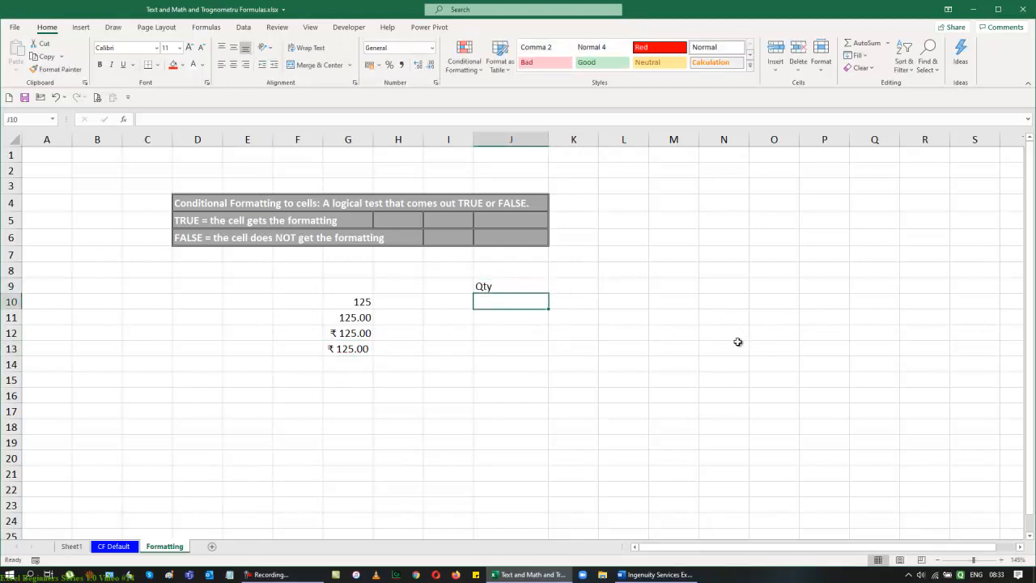
Step: Fill cells J10:J15 under the Qty header with the formula =RANDBETWEEN(10,25)
key("shift+Down")
key("shift+Down")
key("shift+Down")
key("shift+Down")
key("shift+Down")
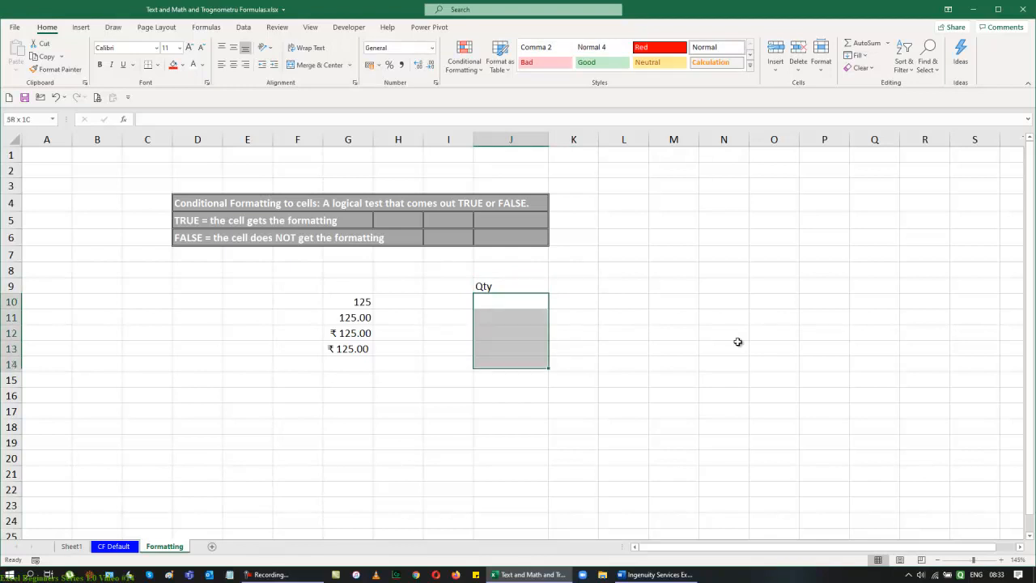
type("=rand")
key("Down")
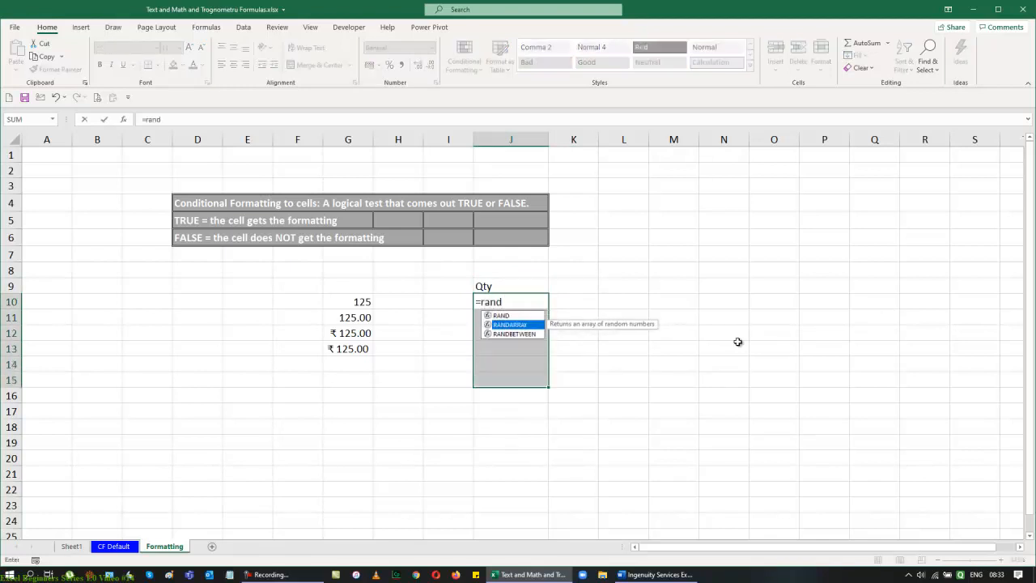
key("Tab")
key("BackSpace")
key("BackSpace")
key("BackSpace")
key("BackSpace")
key("BackSpace")
key("BackSpace")
key("BackSpace")
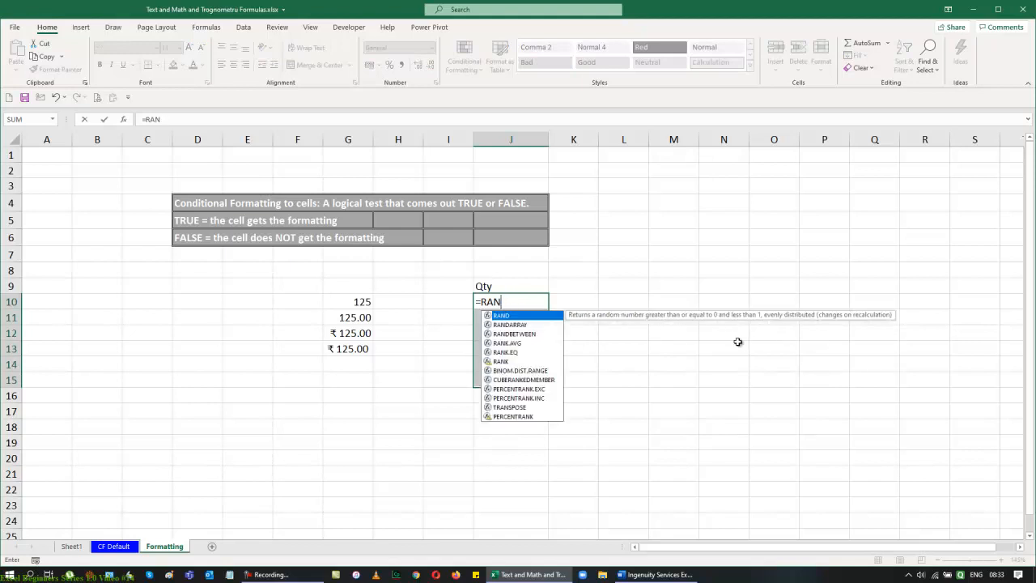
key("Down")
key("Down")
key("Tab")
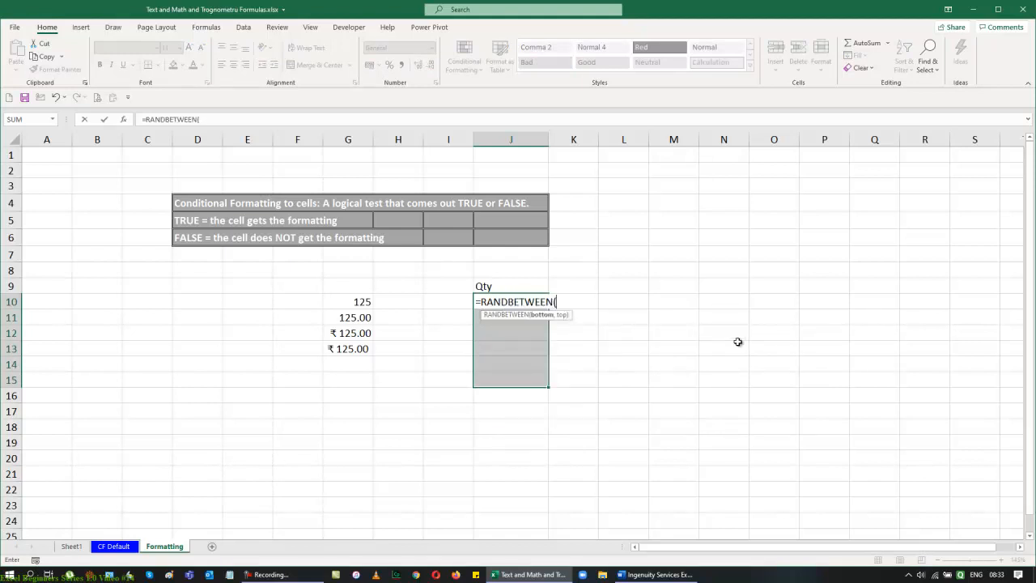
type("10,25)")
key("ctrl+Return")
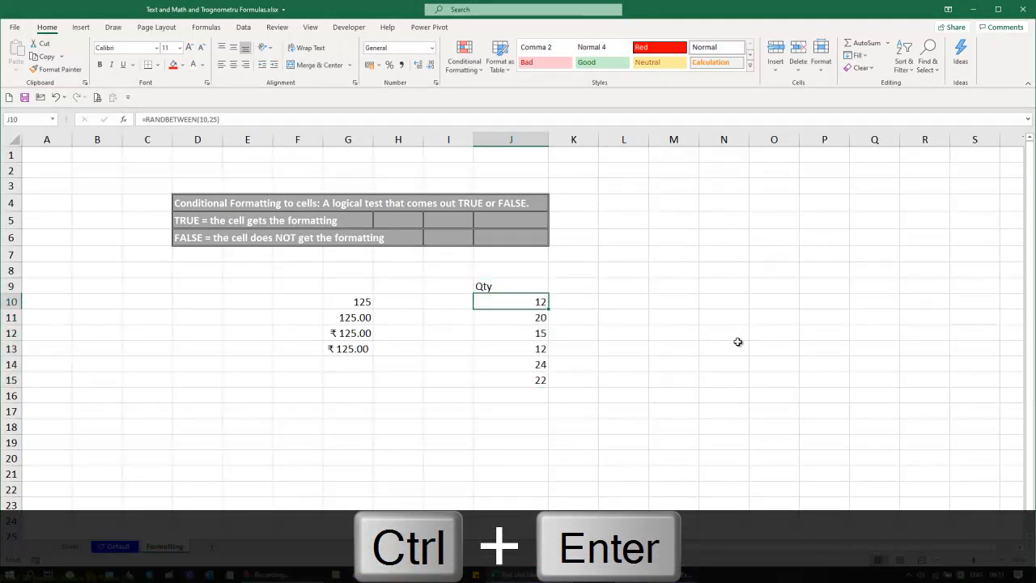
Step: Enter the column header Rate in cell K9, next to Qty
key("Up")
key("Right")
type("Rate")
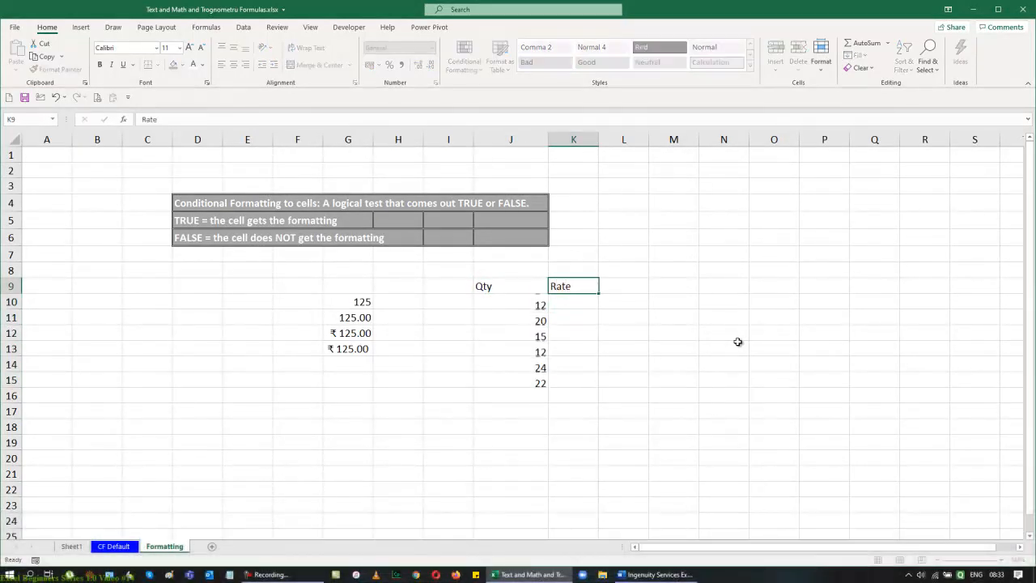
Step: Enter the column header Amount in cell L9, next to Rate
key("Tab")
type("Amount")
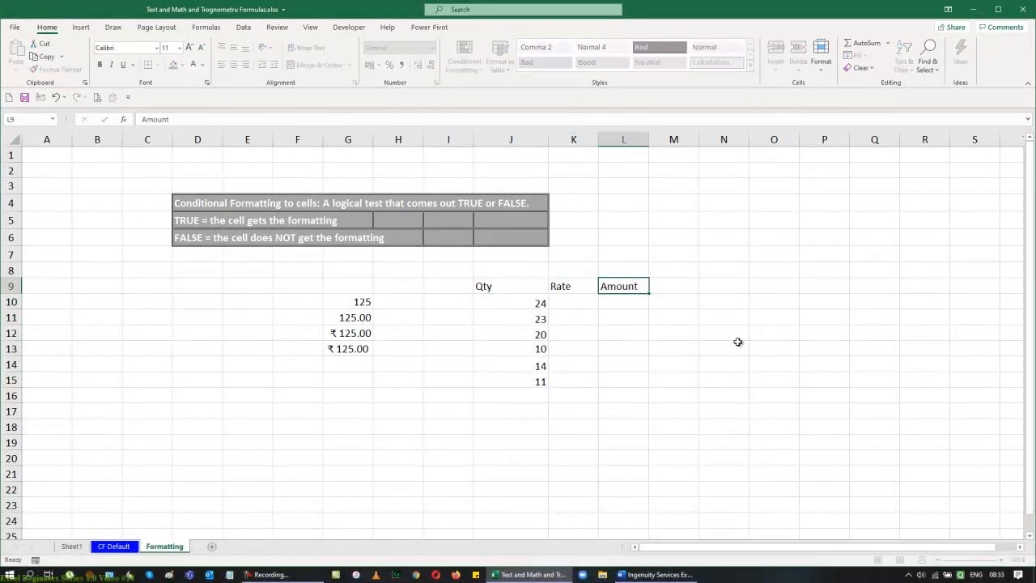
key("Return")
Step: Replace the random-number formulas in the Qty cells J10:J15 with their static values using Paste Special Values
key("ctrl+Left")
key("ctrl+shift+Down")
key("ctrl+c")
key("alt+e")
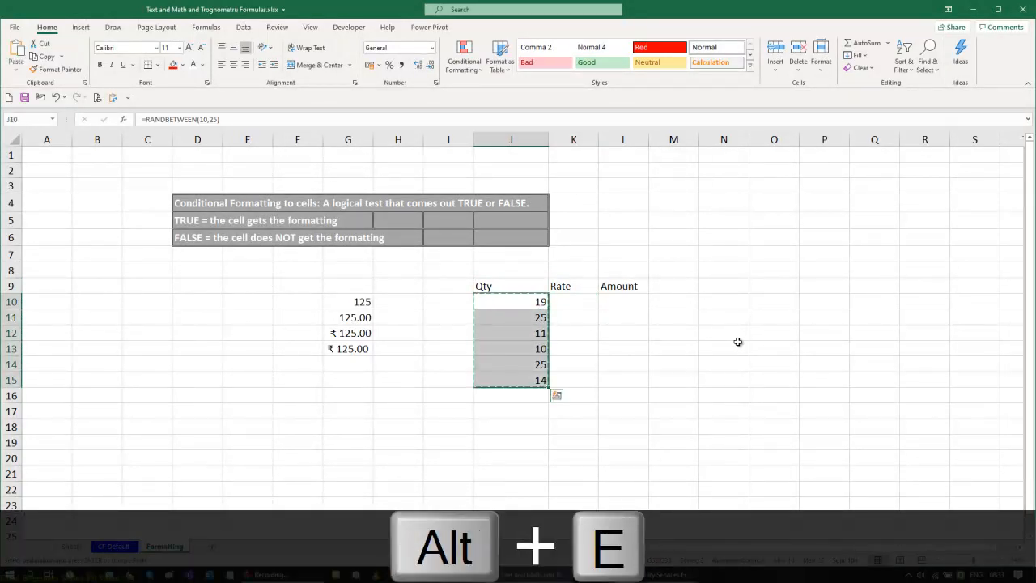
key("alt+s")
key("alt+v")
key("Return")
key("Escape")
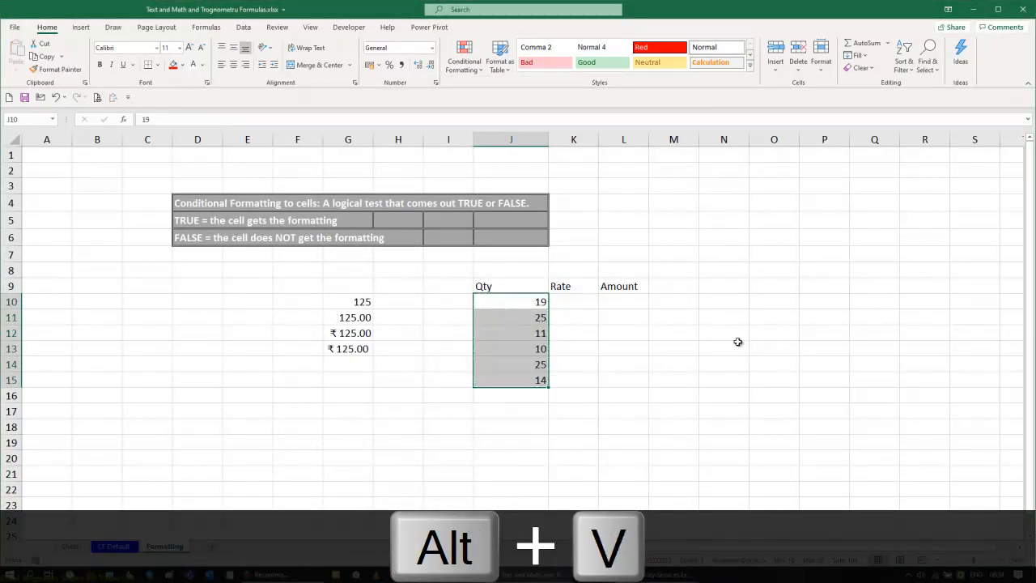
Step: Fill cells K10:K15 under the Rate header with the formula =RANDBETWEEN(25,55)
key("Up")
key("Right")
key("Down")
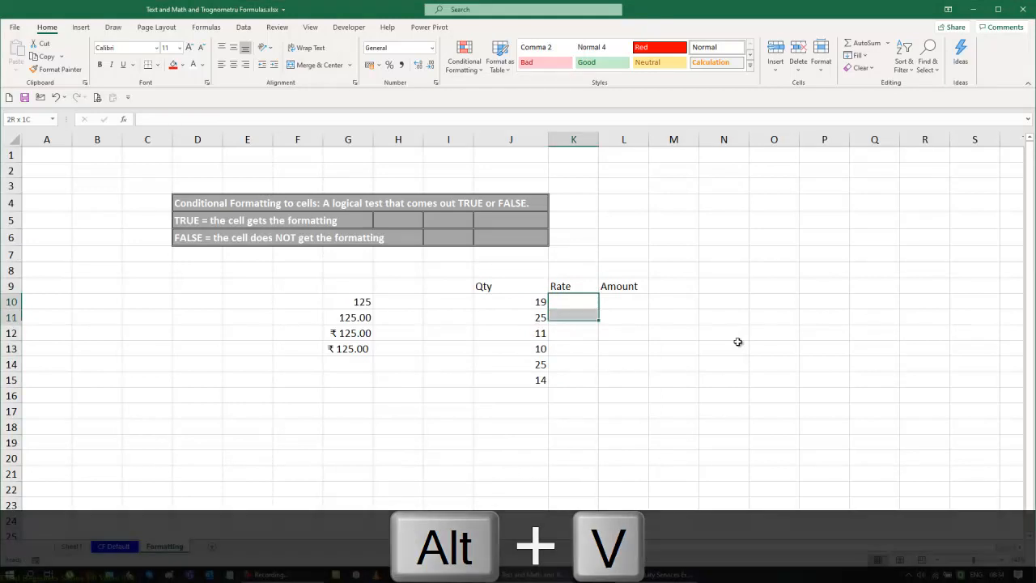
key("shift+Down")
key("shift+Down")
key("shift+Down")
key("shift+Down")
key("shift+Down")
type("=rand")
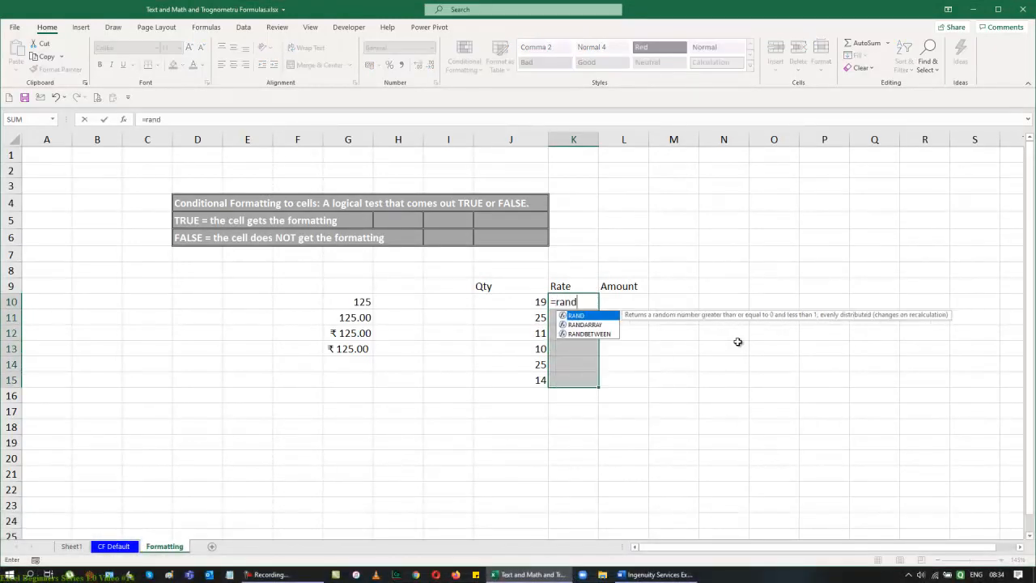
key("Down")
key("Down")
key("Tab")
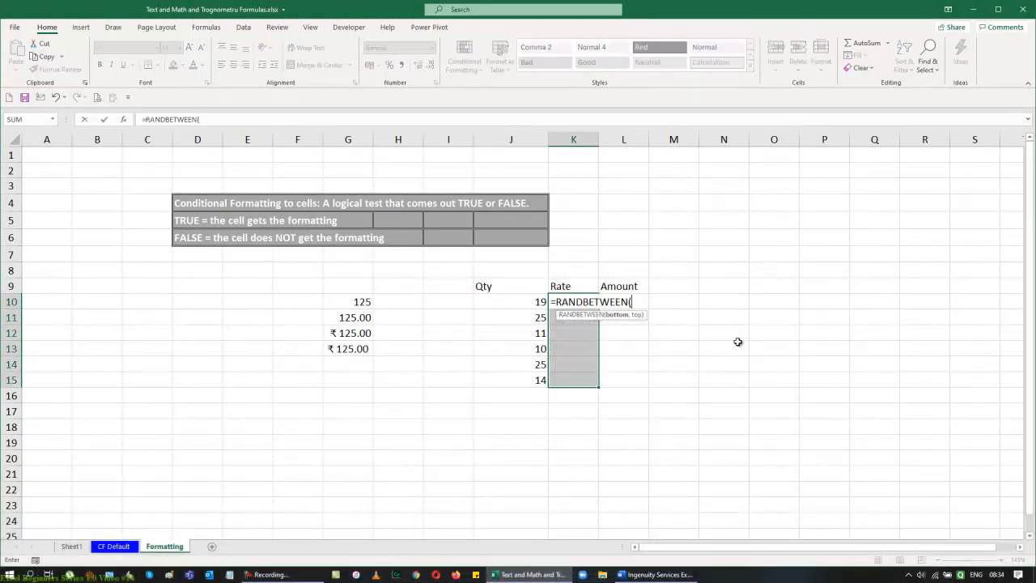
type("25,55)")
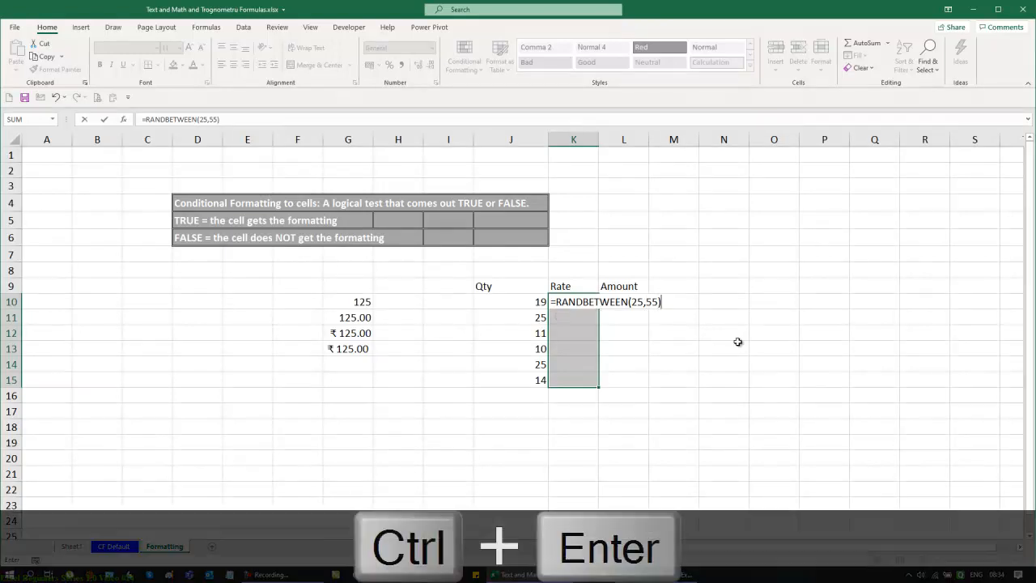
key("ctrl+Return")
Step: Convert the Rate formulas in K10:K15 to static values with Paste Special Values
key("ctrl+c")
key("alt+e")
key("alt+s")
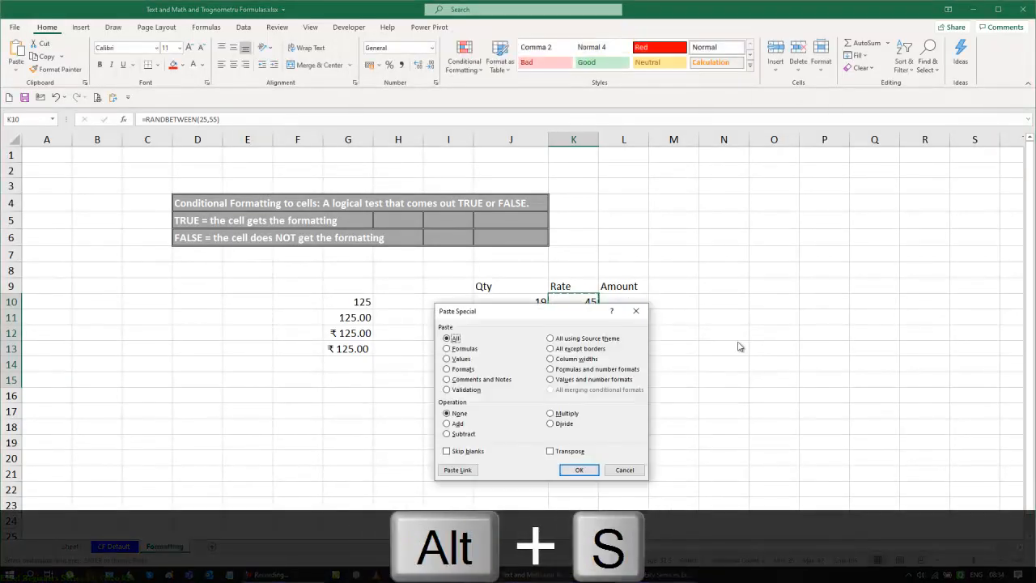
key("alt+v")
key("Return")
Step: Enter the formula =J10*K10 in cell L10 to multiply Qty by Rate
key("Right")
key("Down")
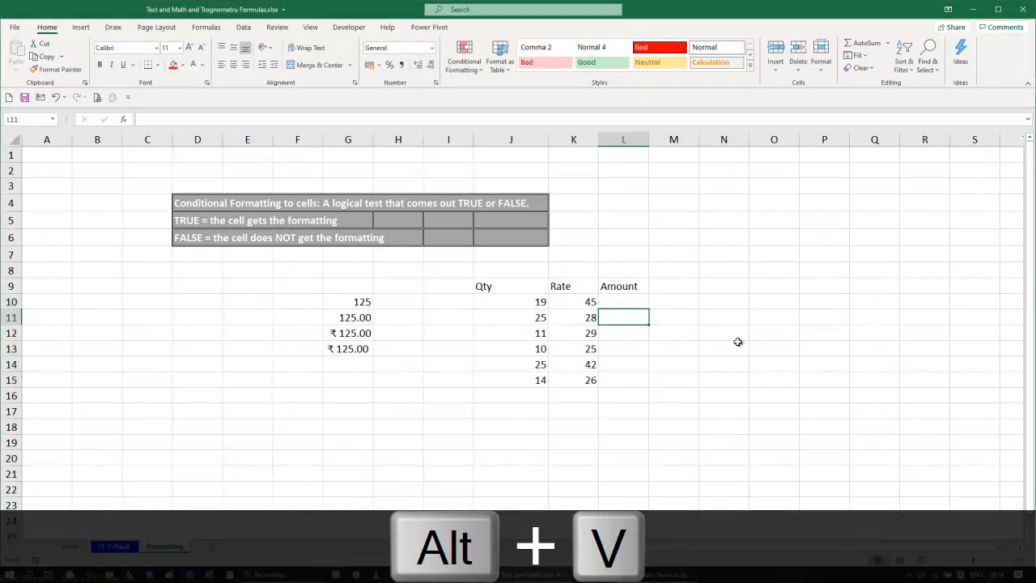
key("Up")
type("=")
key("Left")
key("Left")
type("-")
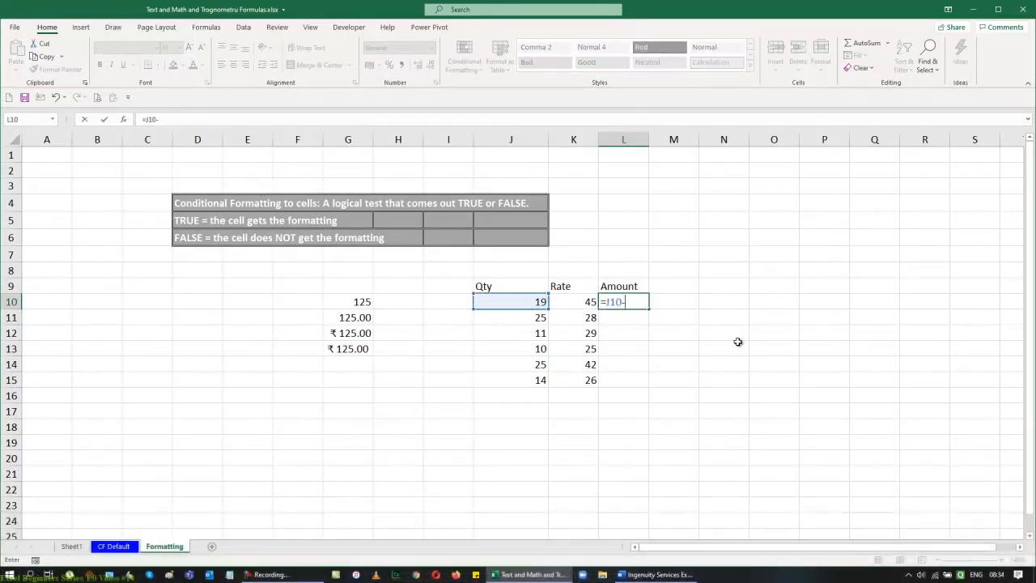
type("*")
key("Left")
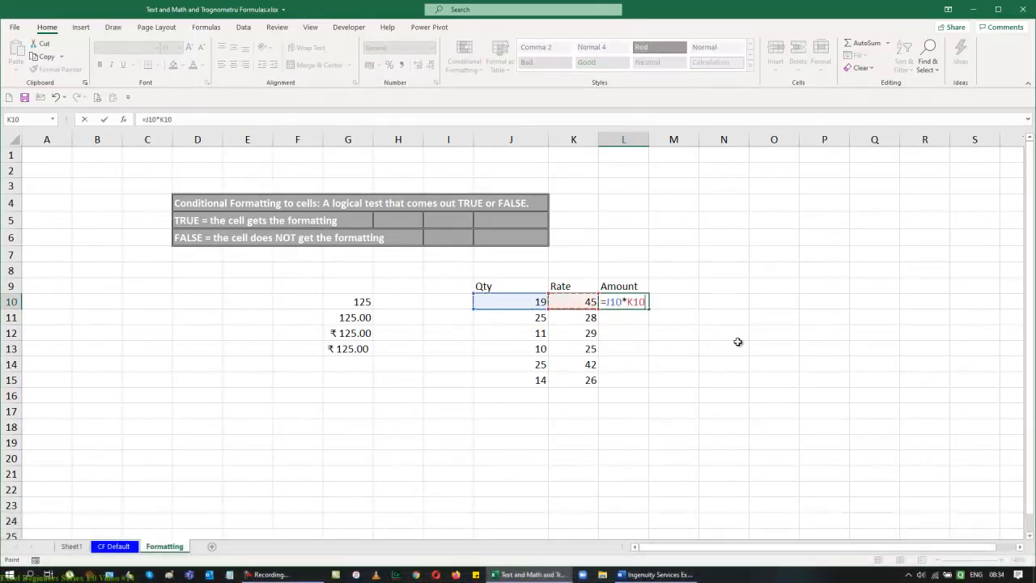
key("Return")
Step: Fill the Amount formula from L10 down through cell L15
key("Up")
key("shift+Down")
key("shift+Down")
key("shift+Down")
key("shift+Down")
key("shift+Down")
key("ctrl+d")
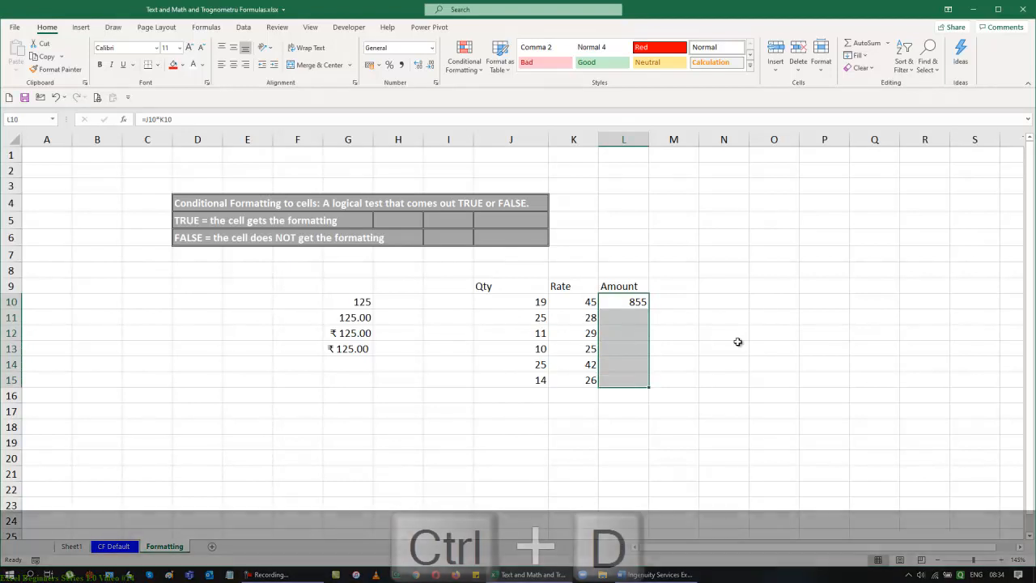
Step: Centre the contents of the whole Qty, Rate and Amount table in J9:L15 horizontally
key("shift+Up")
key("shift+Up")
key("shift+Up")
key("shift+Up")
key("shift+Up")
key("Left")
key("Left")
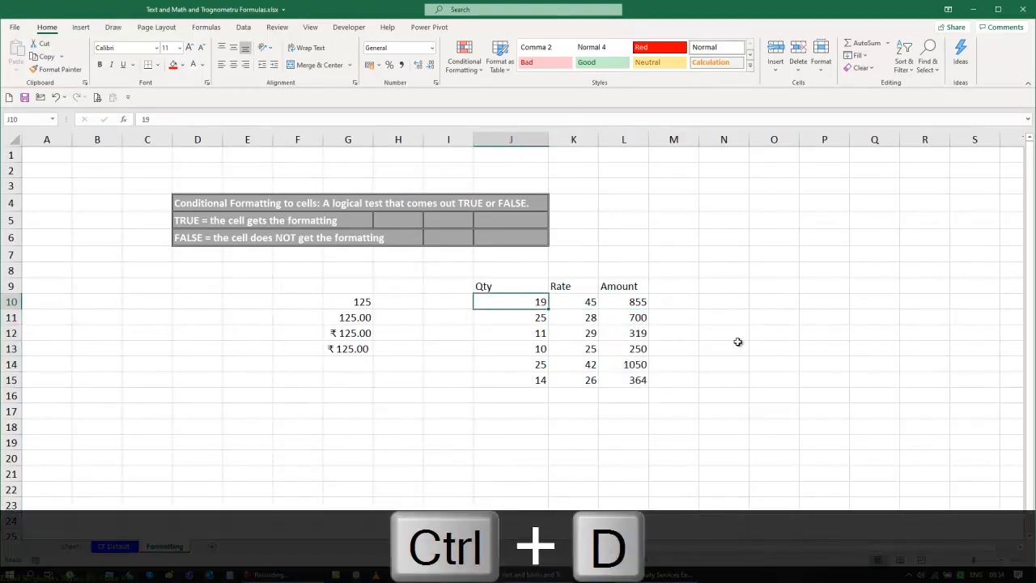
key("Up")
key("ctrl+shift+Right")
key("ctrl+shift+Down")
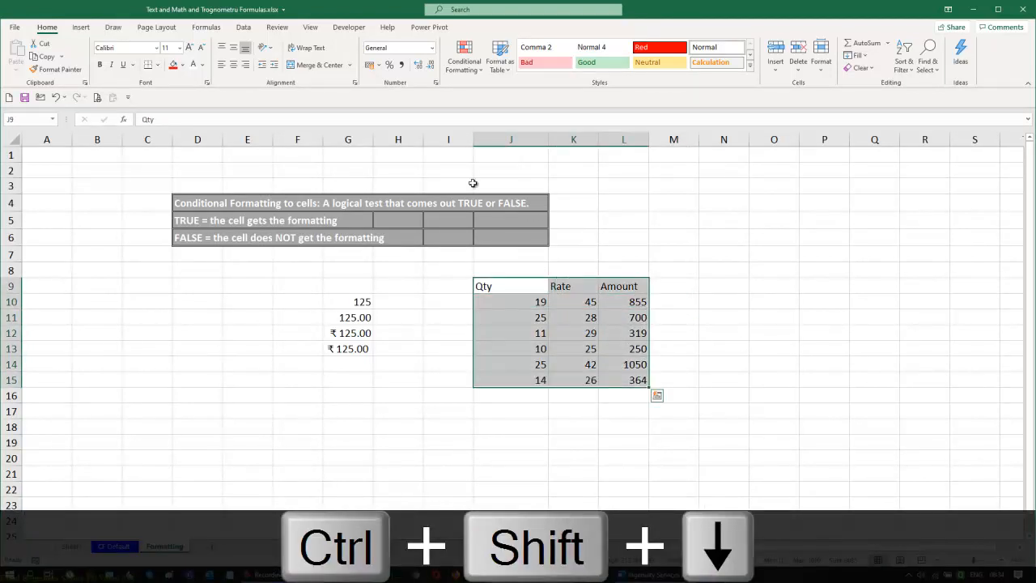
left_click(233, 65)
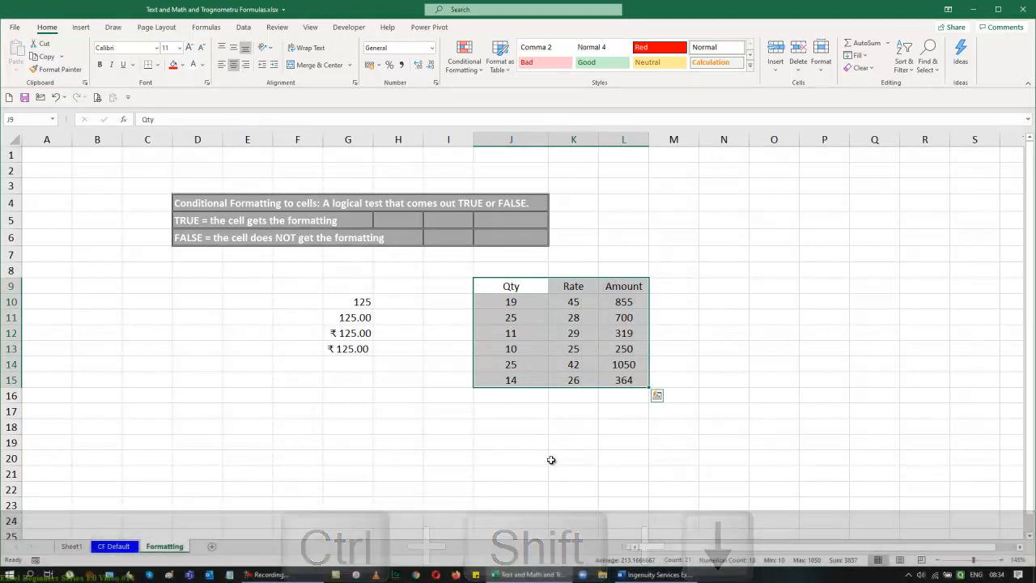
left_click(551, 459)
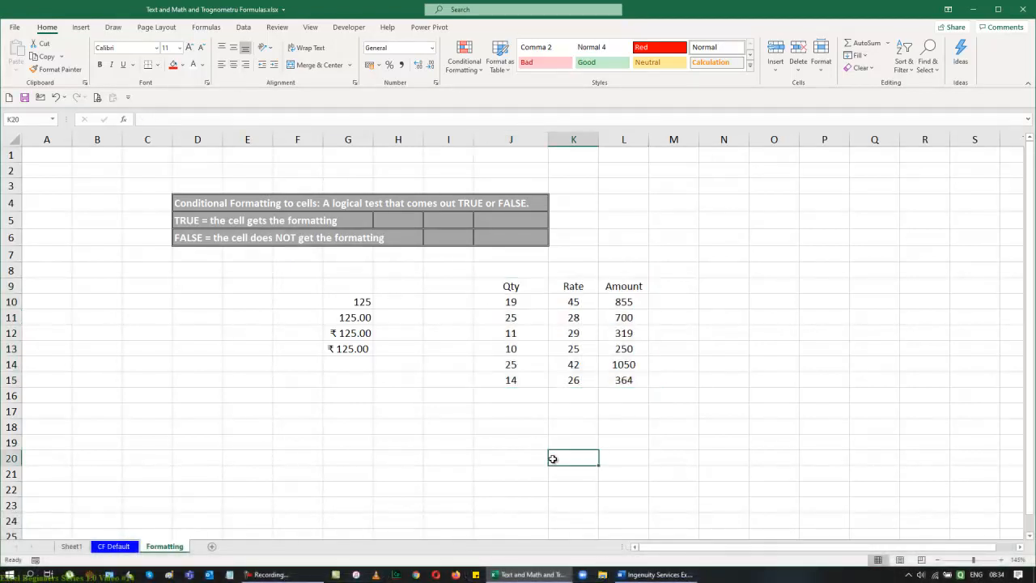
Step: Apply the Number format to the Qty values in J10:J15
left_click_drag(620, 303, 621, 382)
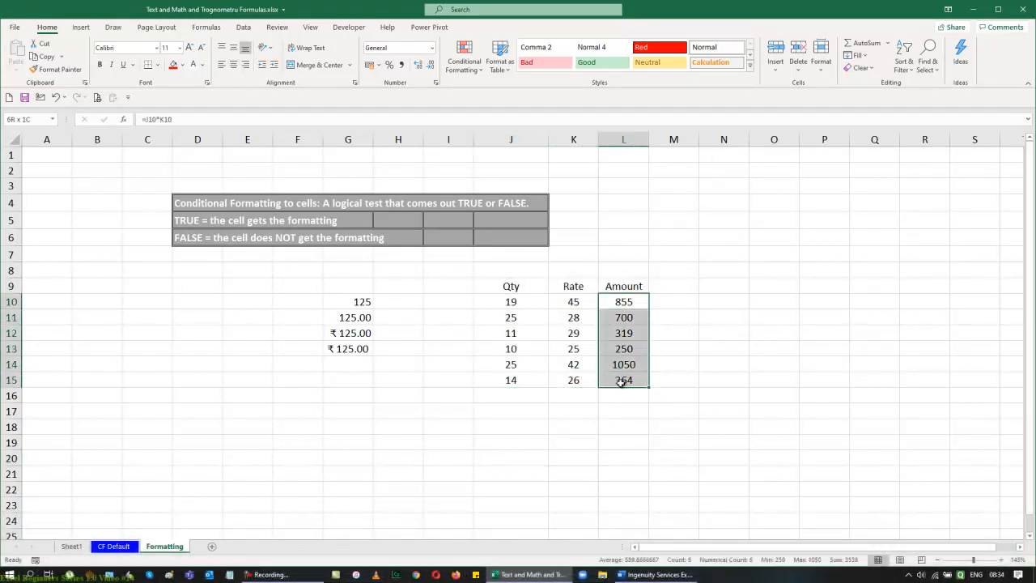
left_click_drag(498, 302, 496, 379)
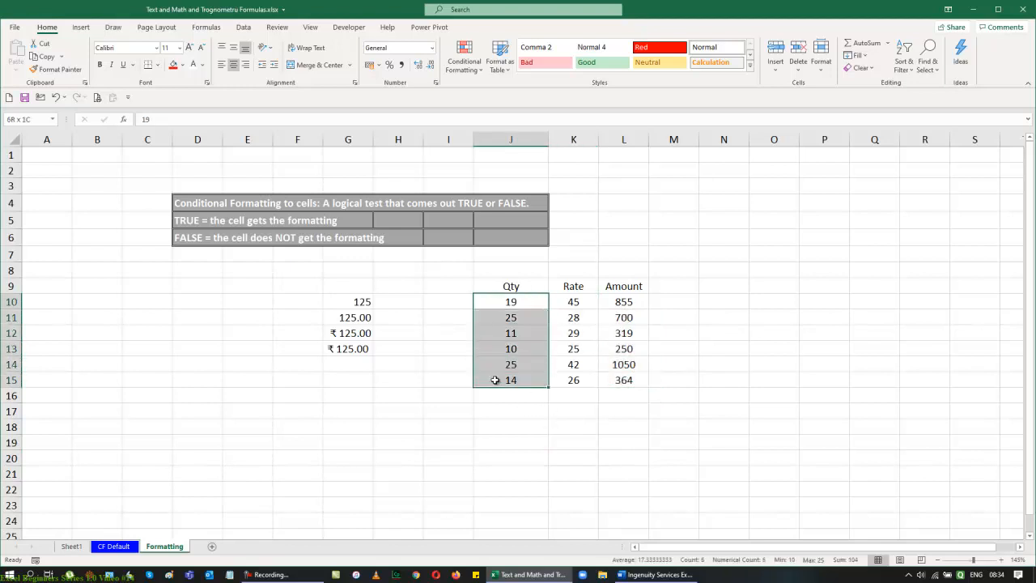
left_click(434, 50)
left_click(413, 104)
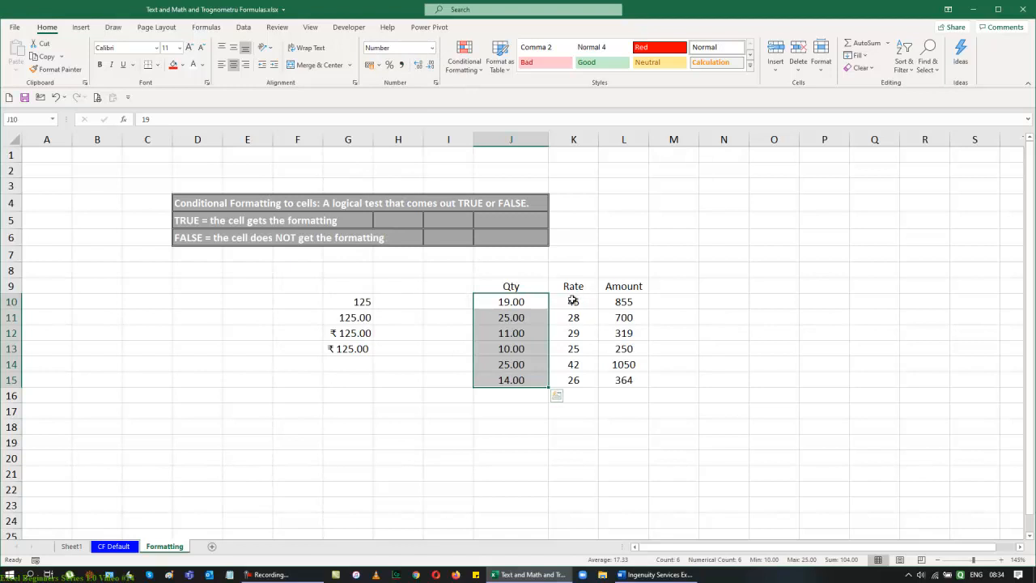
Step: Apply the Currency format to the Rate values in K10:K15
left_click_drag(572, 301, 574, 380)
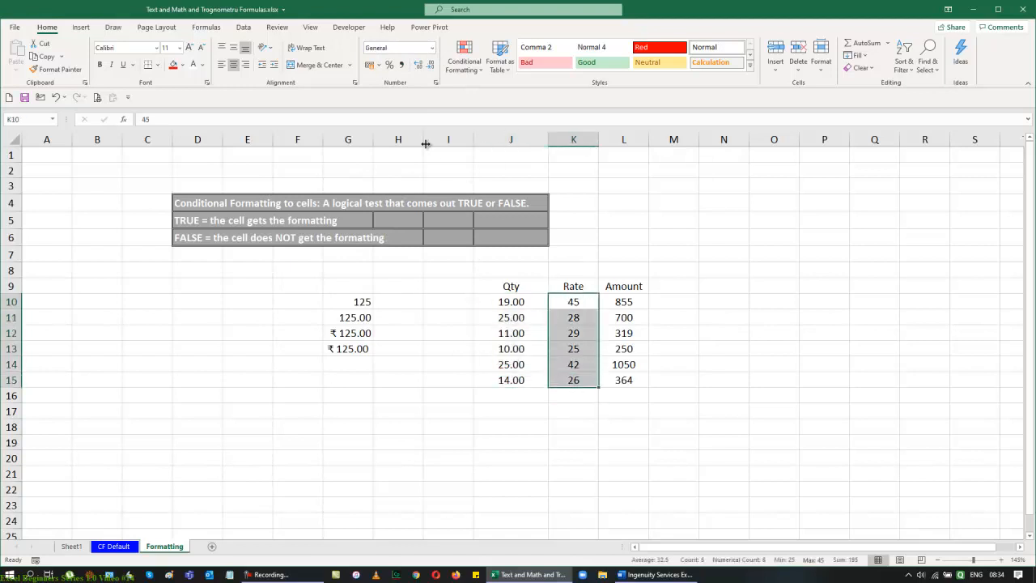
left_click(434, 50)
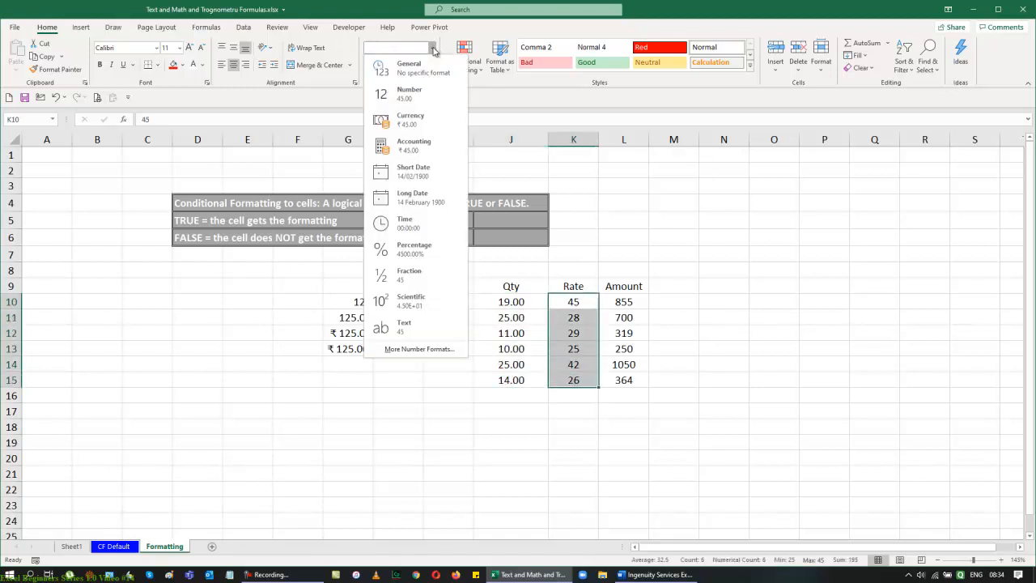
left_click(418, 125)
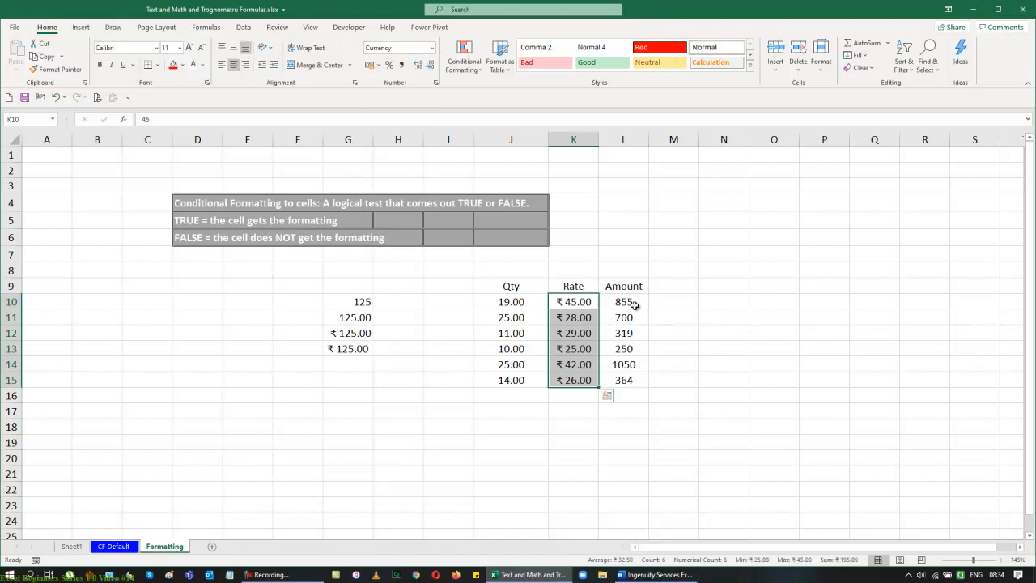
Step: Apply the Accounting format to the Amount values in L10:L15
left_click_drag(636, 304, 636, 381)
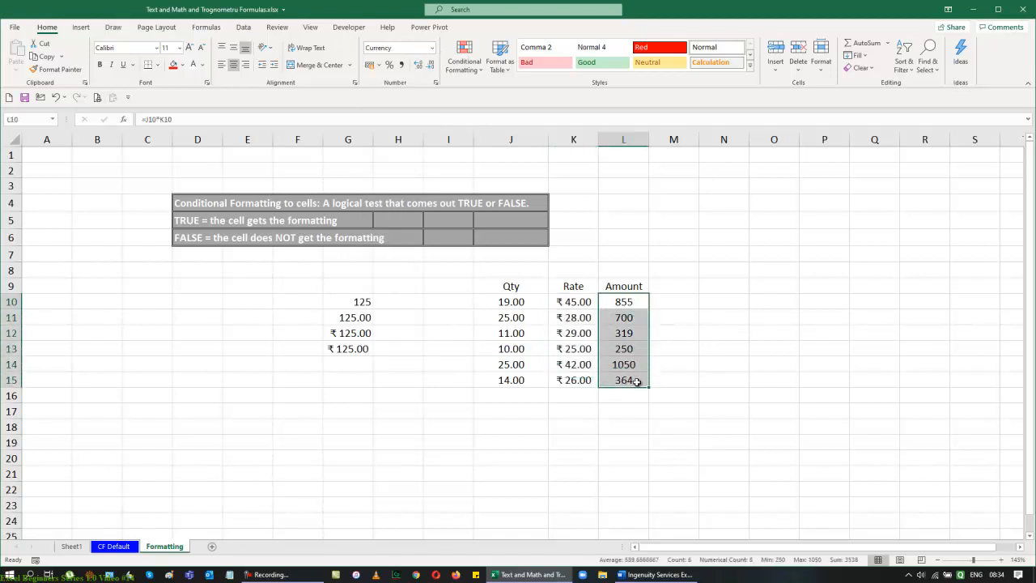
left_click(432, 48)
left_click(426, 151)
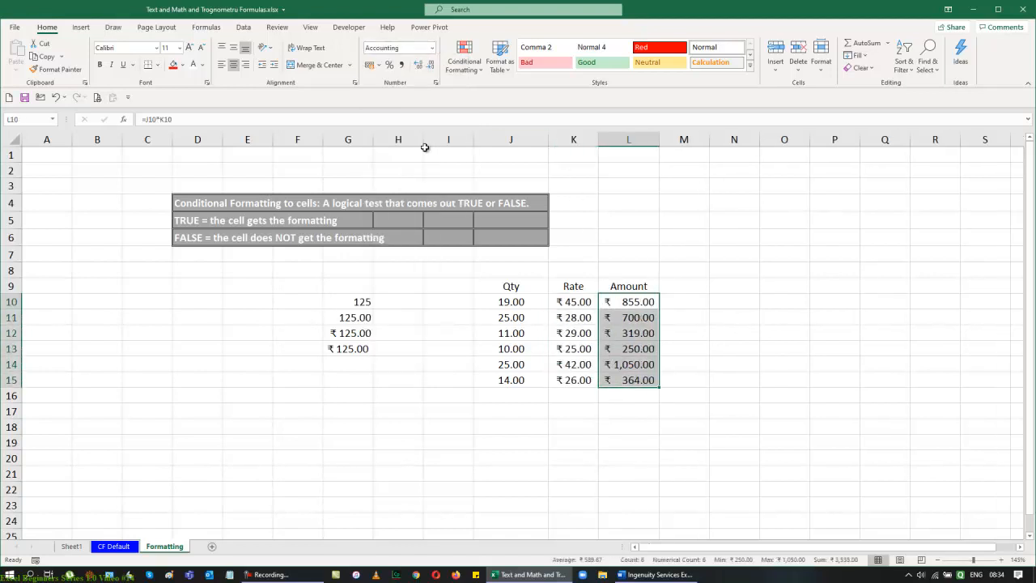
left_click(788, 346)
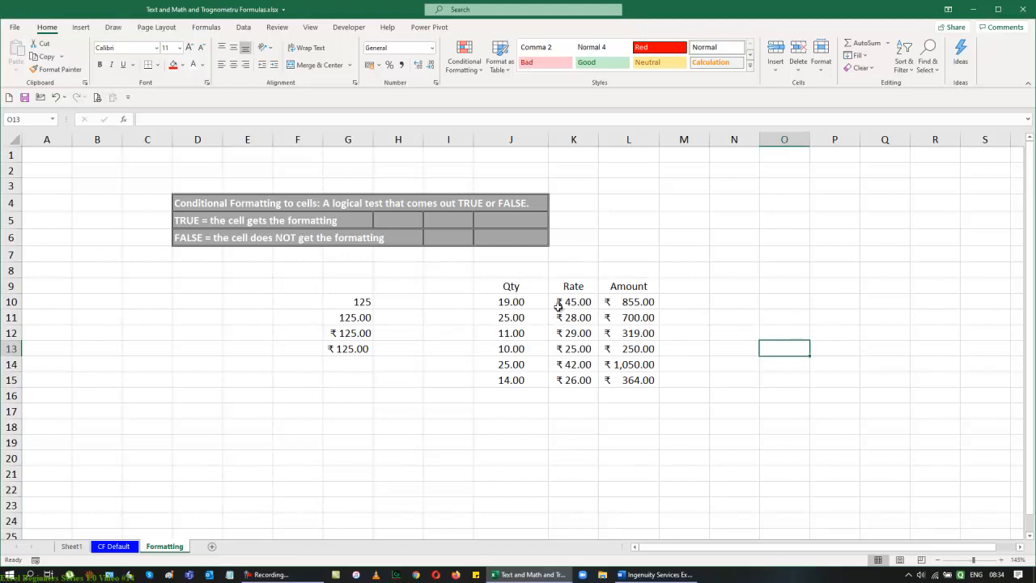
left_click_drag(503, 287, 655, 384)
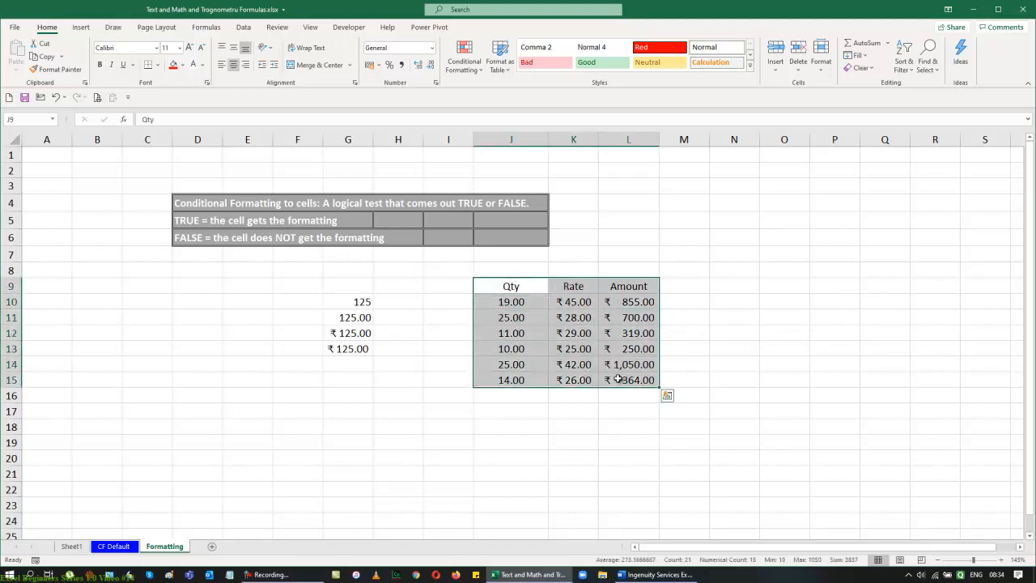
left_click(749, 65)
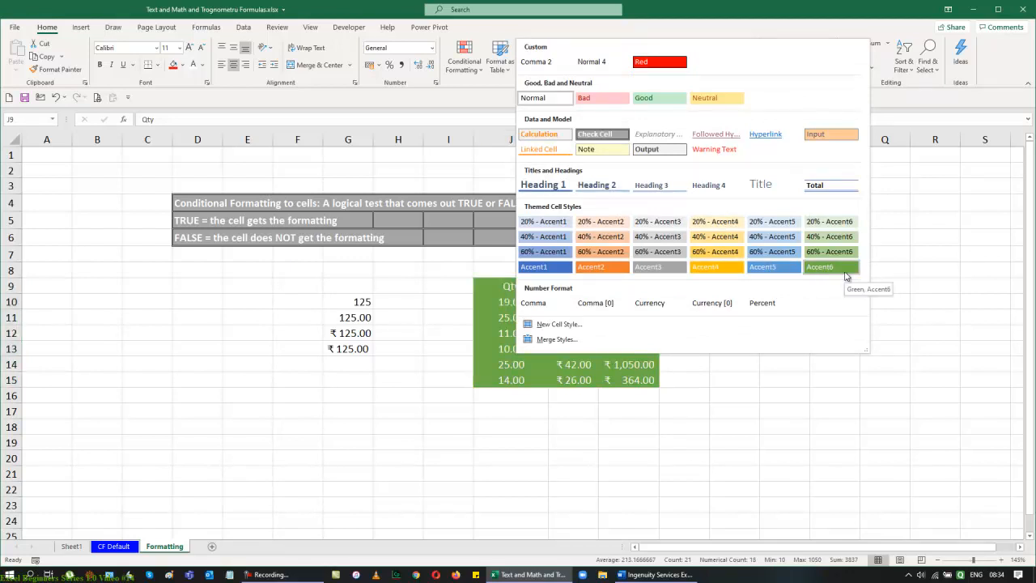
left_click(943, 305)
Step: Apply the Title cell style to the table's header cells J9:L9
left_click_drag(506, 285, 645, 286)
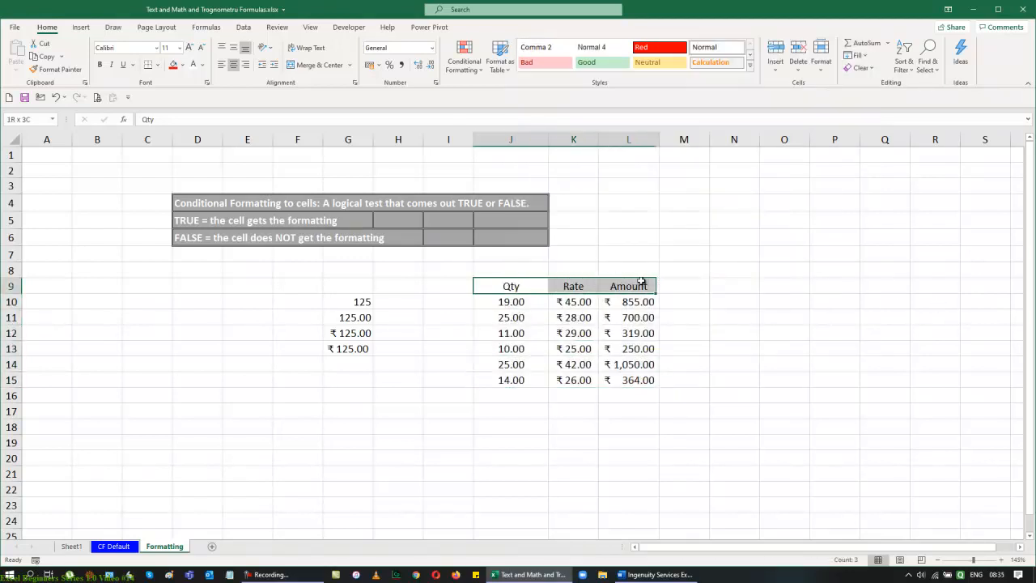
left_click(750, 65)
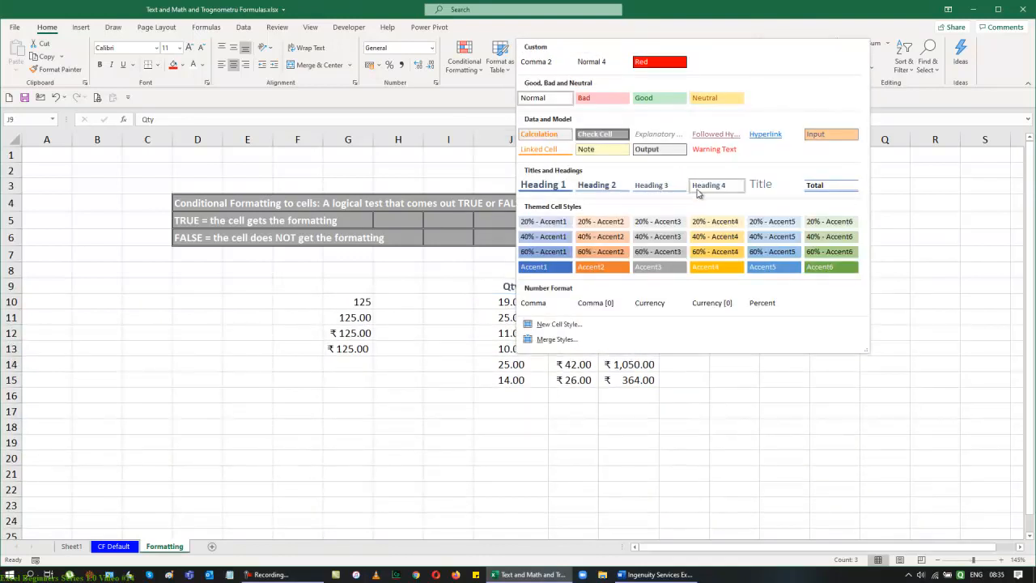
left_click(752, 187)
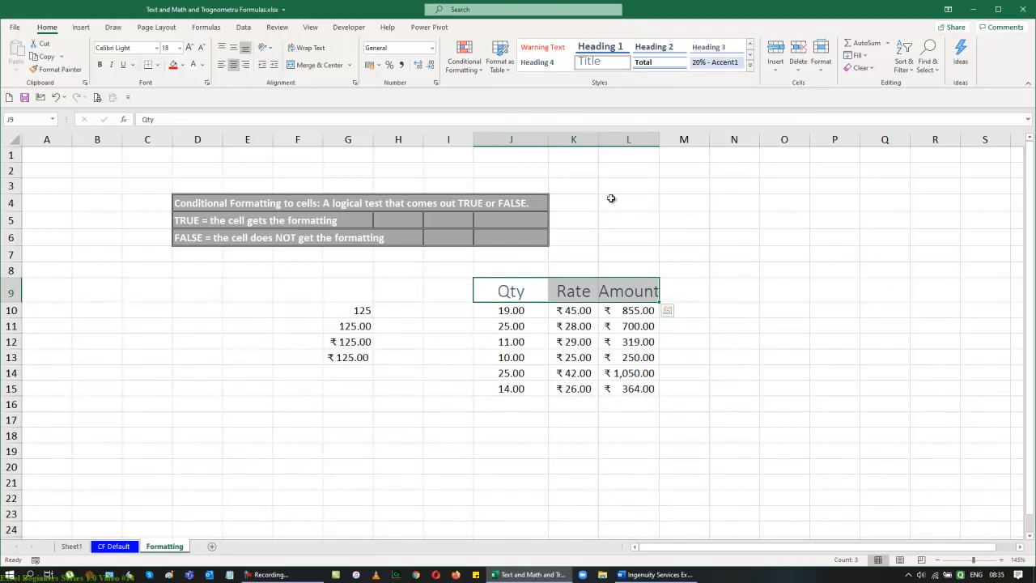
Step: Modify the Title cell style so that its font size is 12
right_click(599, 67)
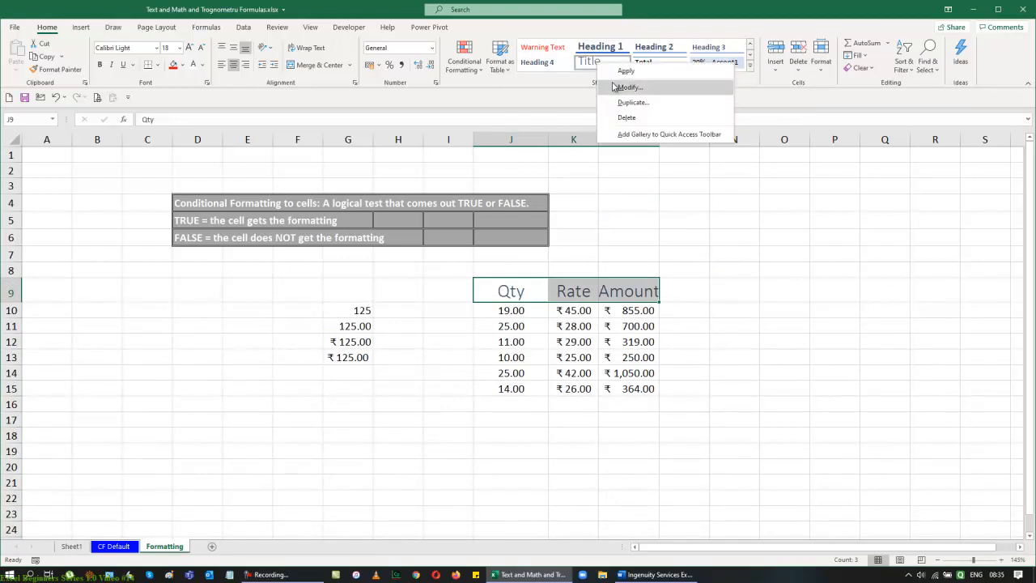
left_click(628, 87)
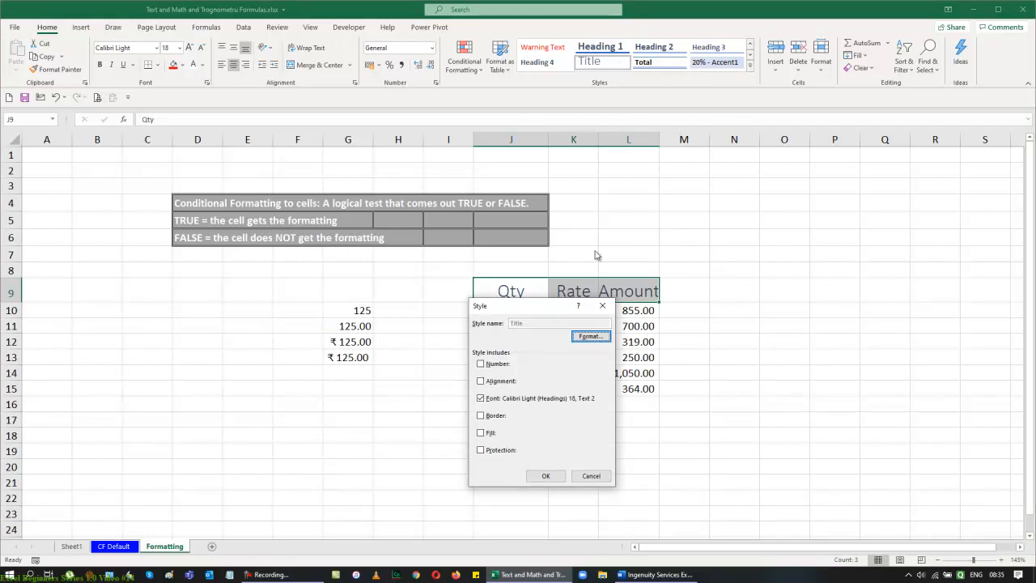
left_click_drag(523, 309, 819, 188)
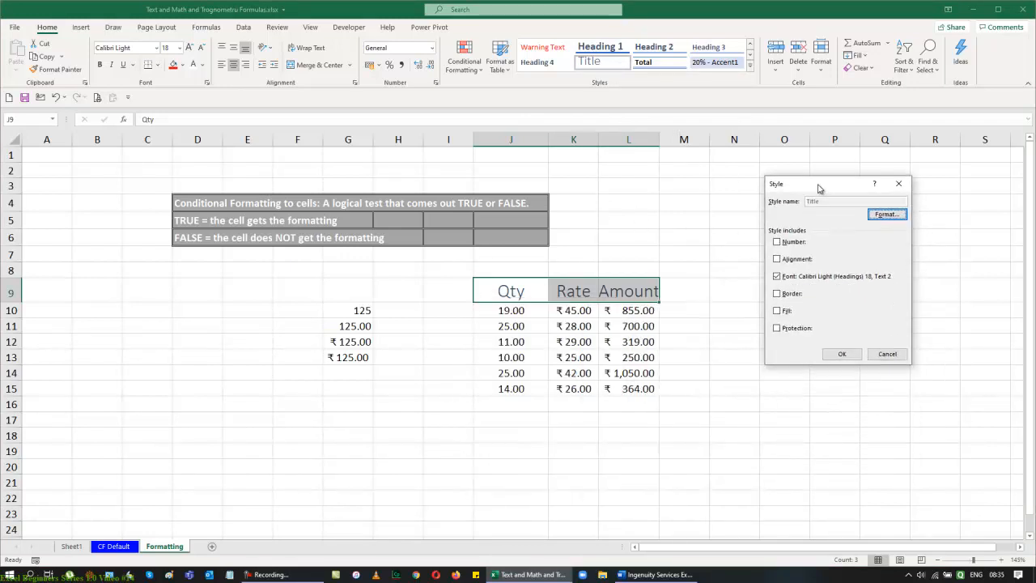
left_click(884, 216)
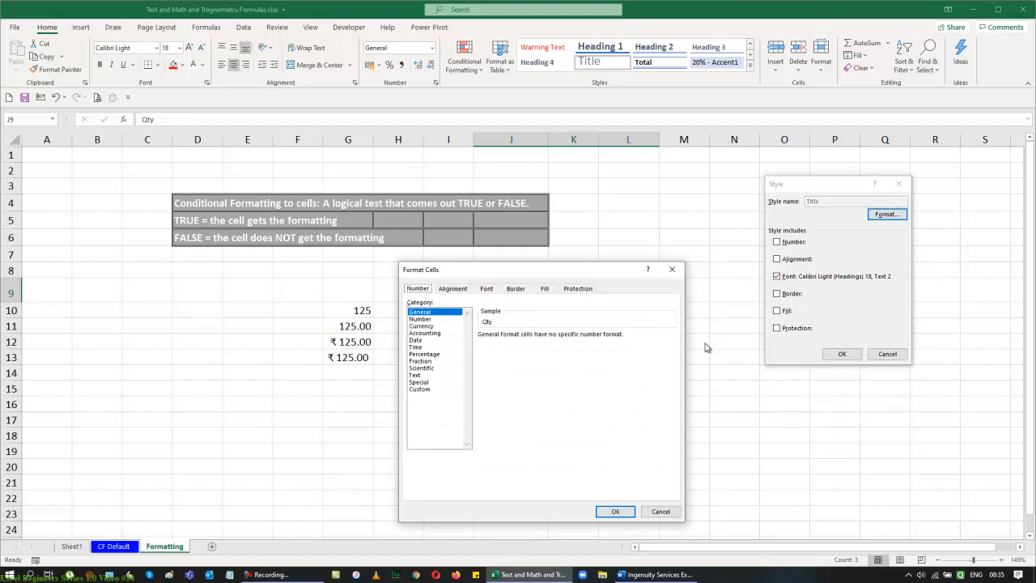
left_click(495, 290)
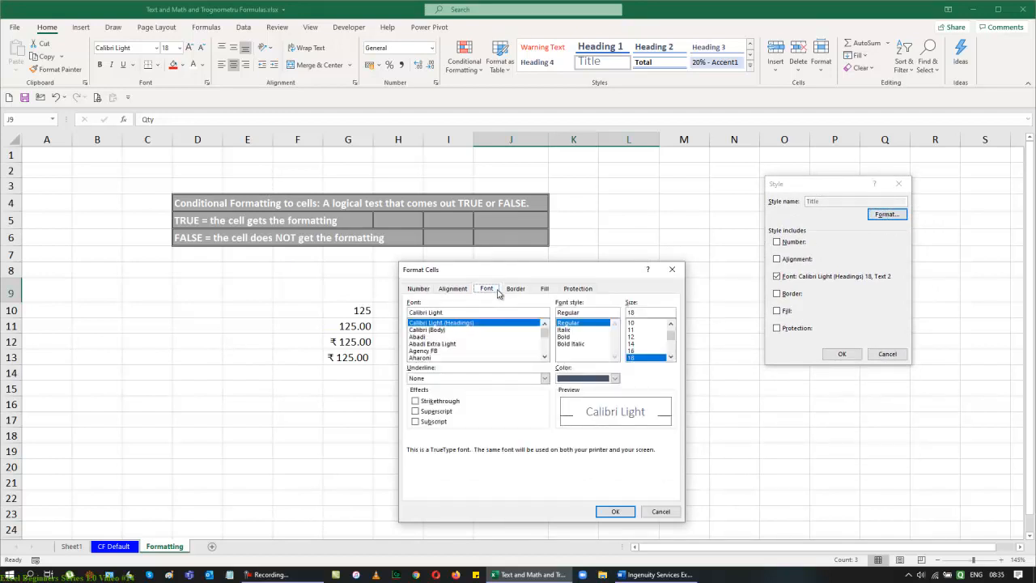
left_click(670, 322)
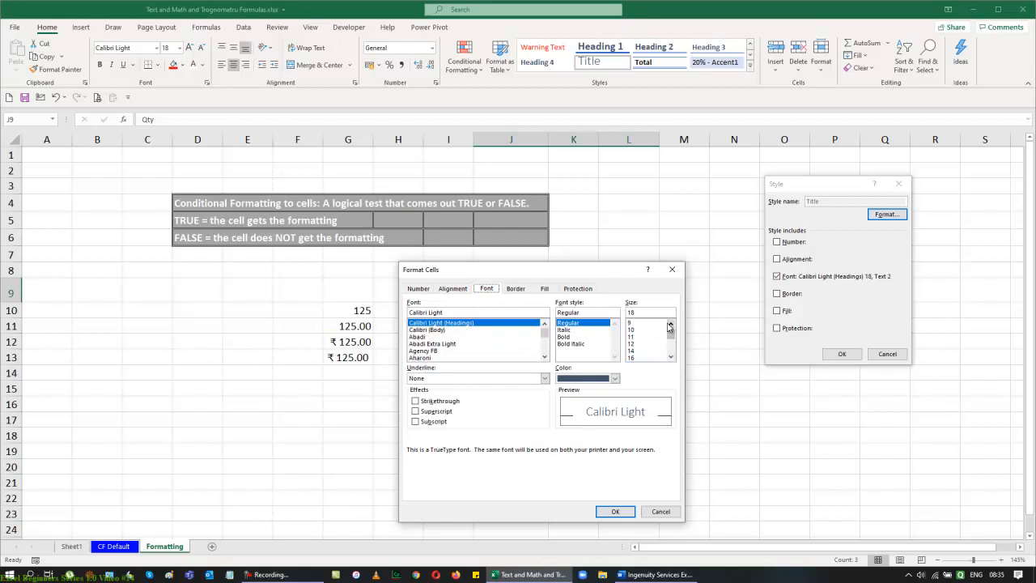
left_click(635, 337)
left_click(635, 343)
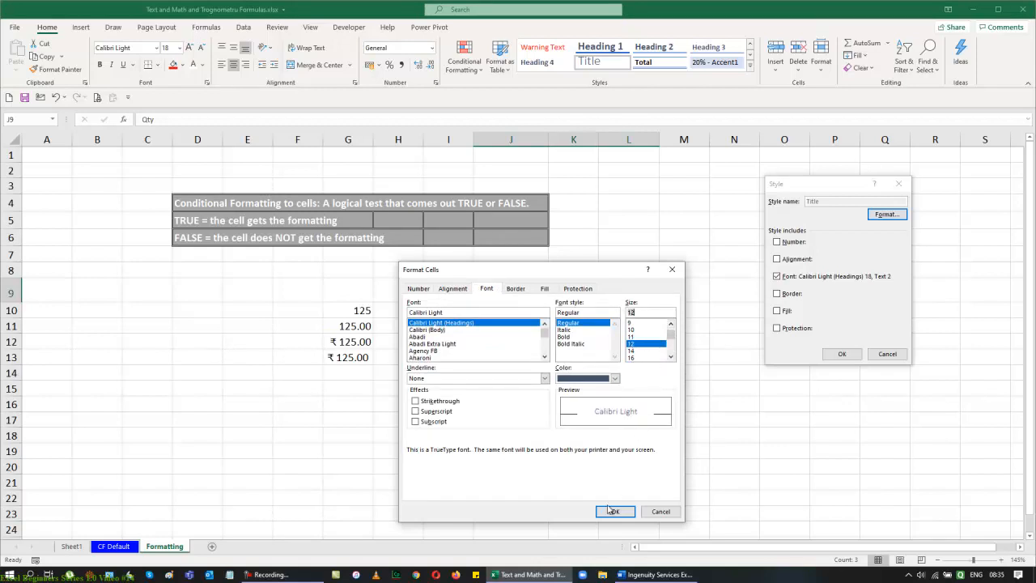
left_click(611, 511)
left_click(838, 354)
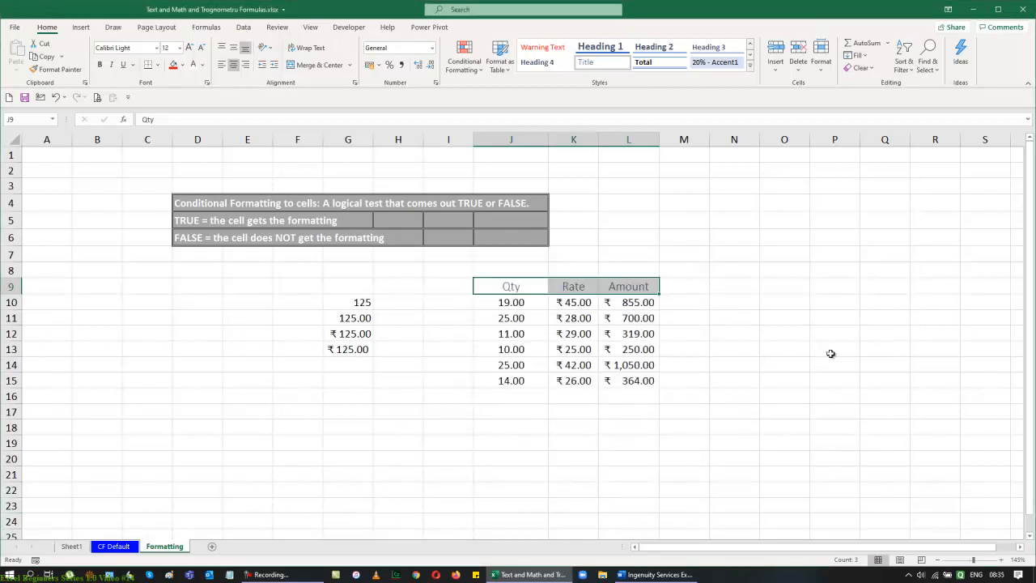
Step: Try the Heading 4 cell style on the table's header cells J9:L9, and settle on Heading 3
left_click(830, 354)
left_click_drag(512, 291, 612, 295)
left_click(546, 68)
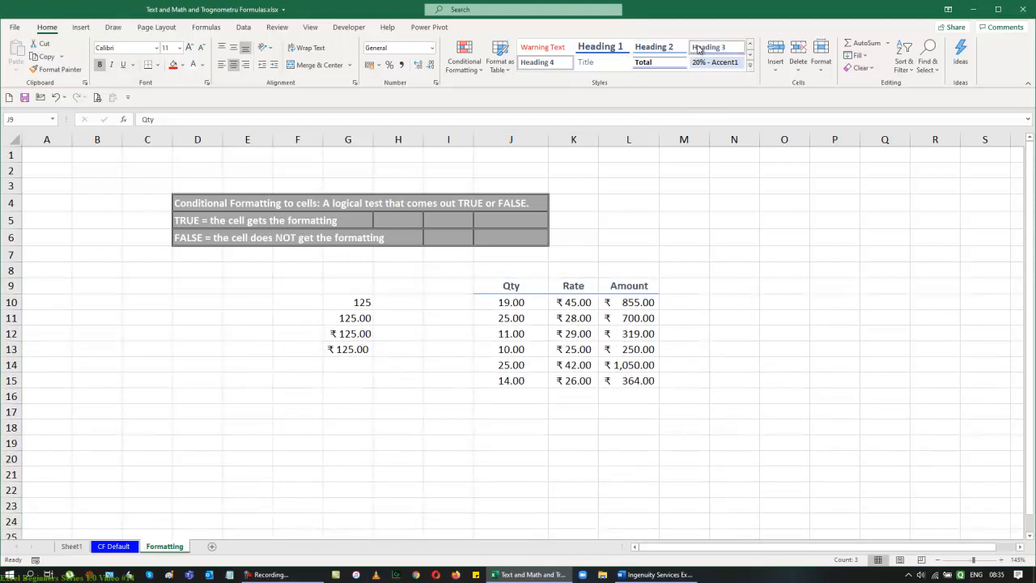
left_click(697, 48)
left_click(753, 364)
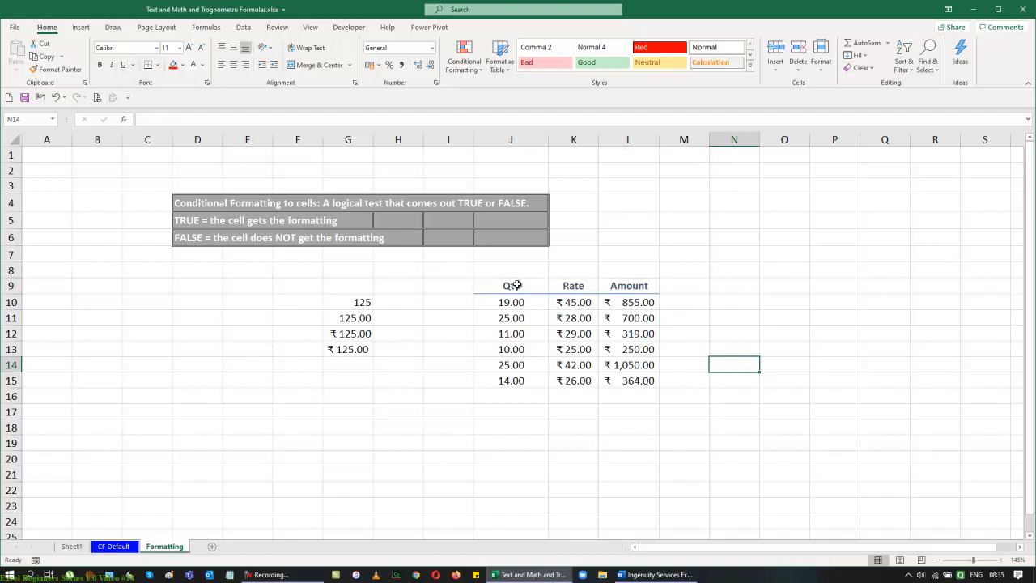
Step: Apply all borders to the Qty, Rate and Amount range J9:L15
left_click_drag(515, 284, 641, 382)
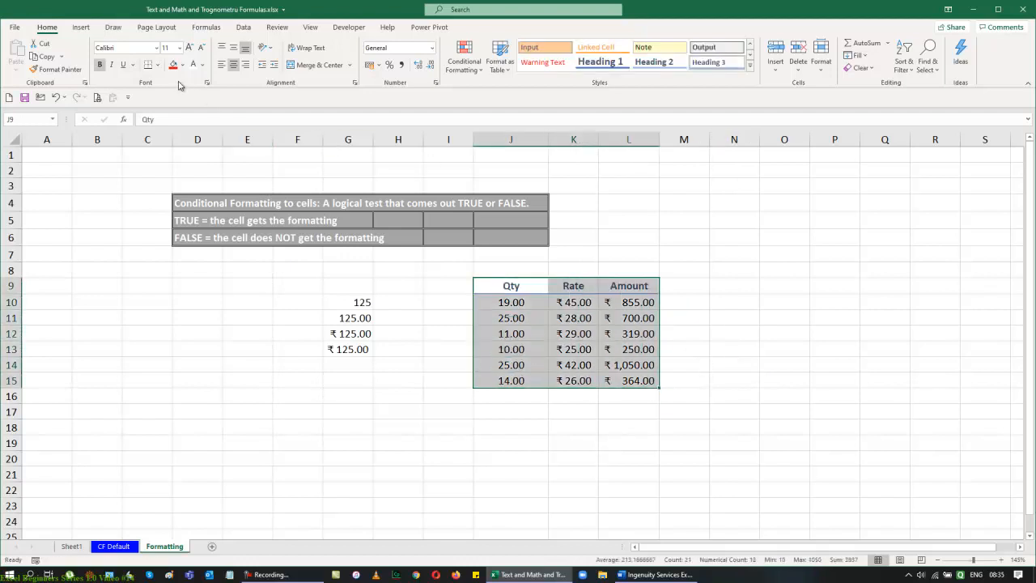
left_click(157, 65)
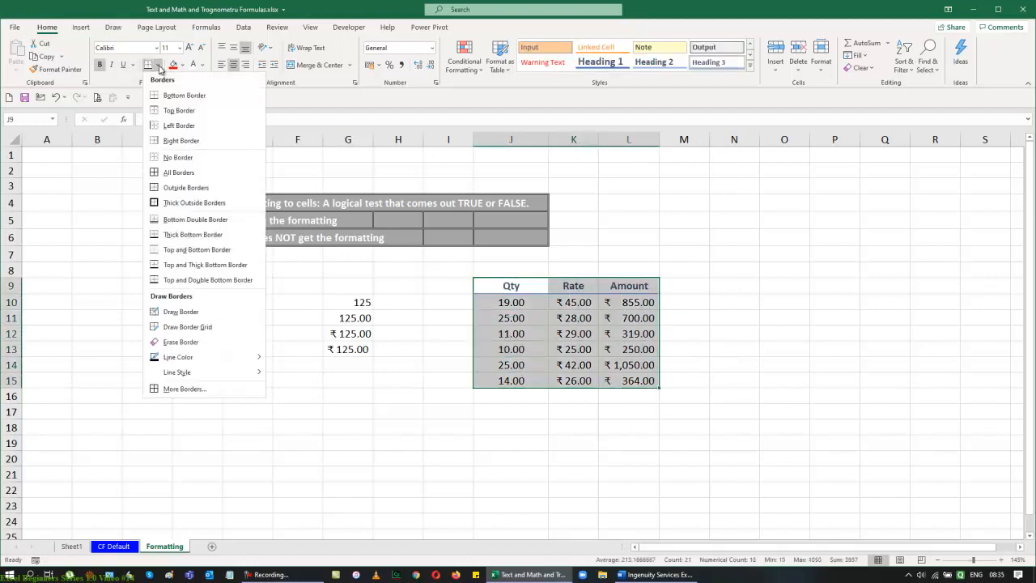
left_click(195, 174)
left_click(764, 409)
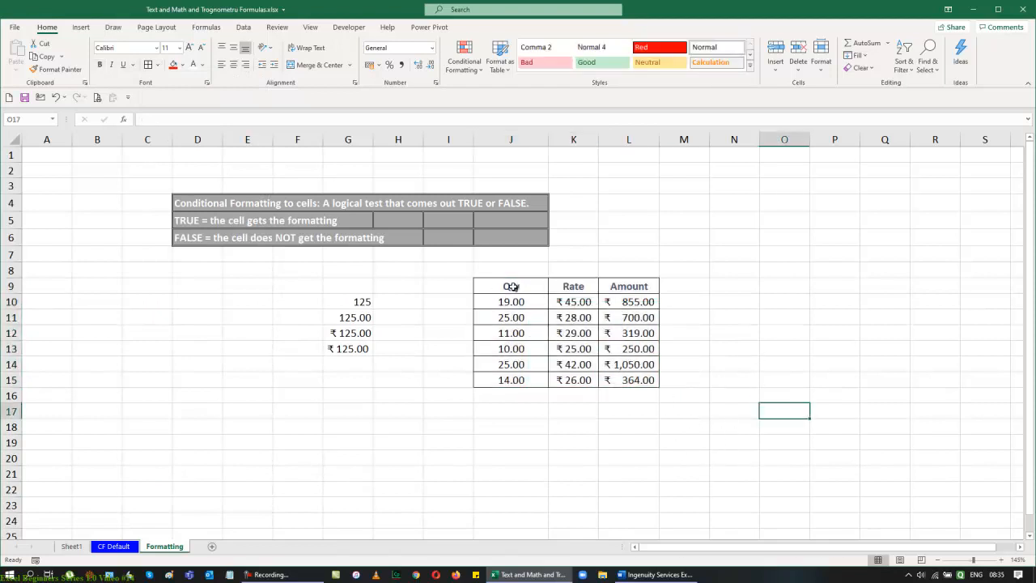
Step: Convert the range J9:L15 into an Excel table with headers
mouse_move(511, 287)
left_mouse_down()
mouse_move(656, 364)
mouse_move(640, 386)
left_mouse_up()
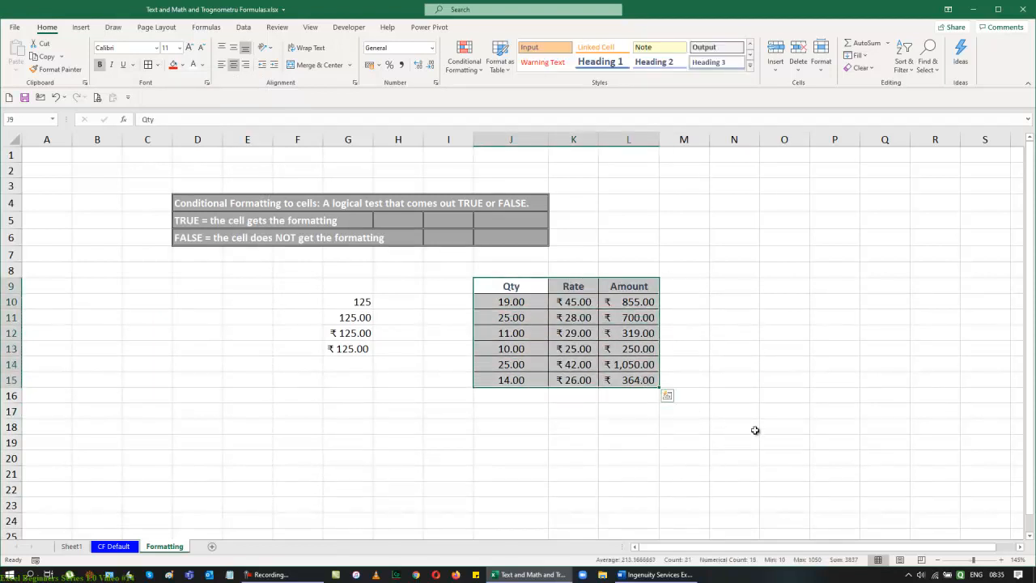
left_click(81, 28)
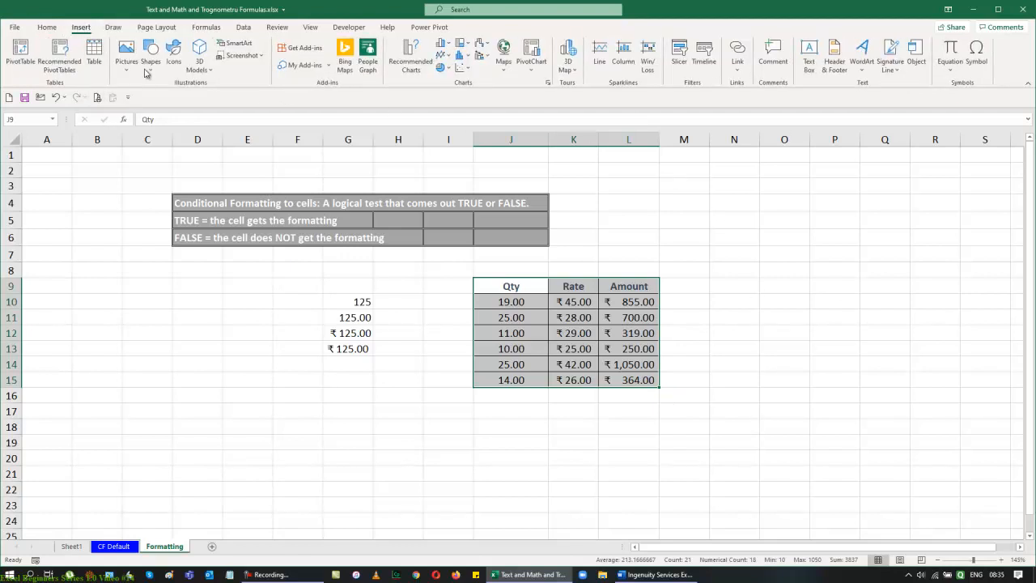
left_click(94, 52)
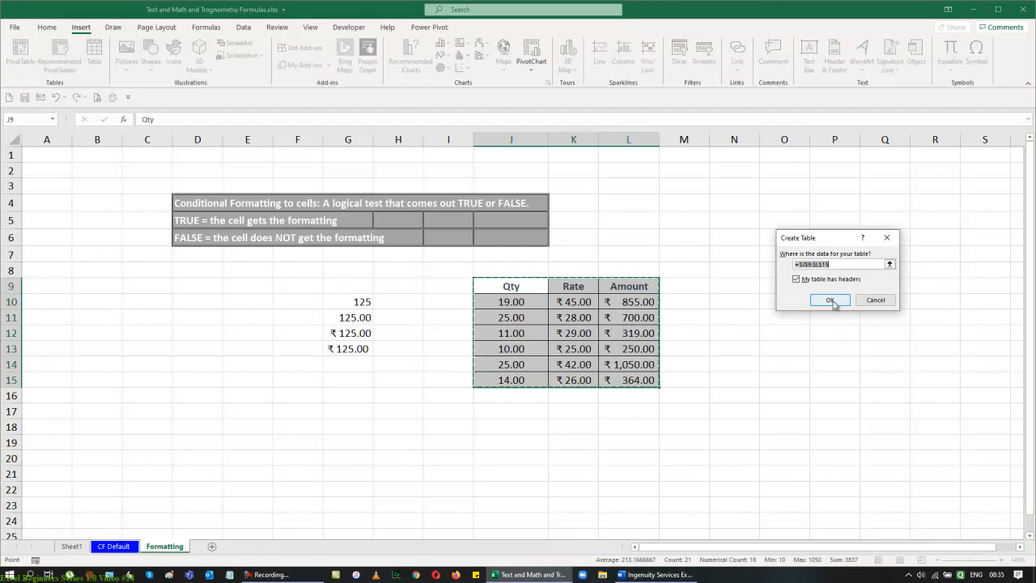
left_click(829, 300)
left_click(842, 394)
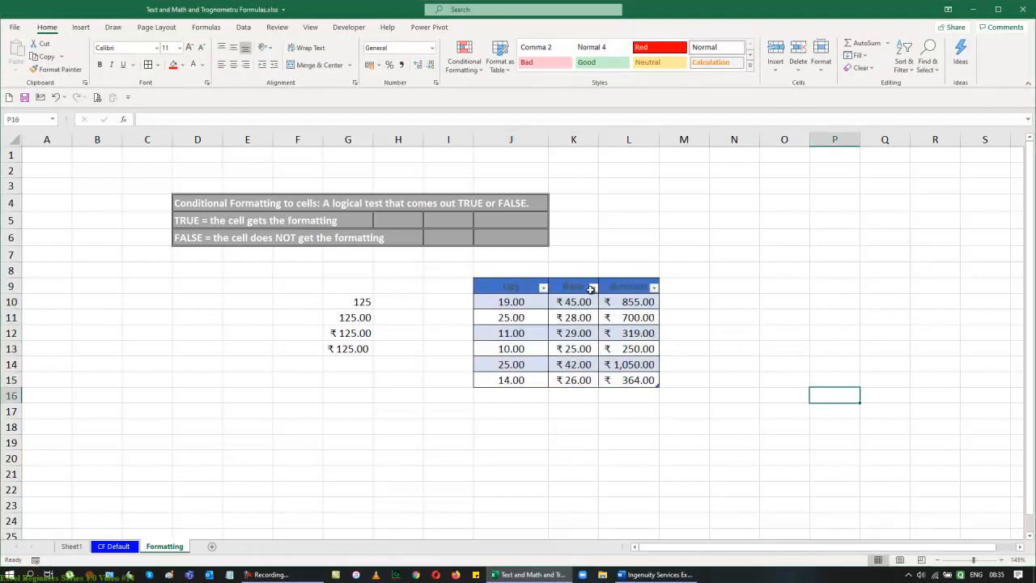
Step: Set the font color of the table's header cells J9:L9 to white
left_click(628, 286)
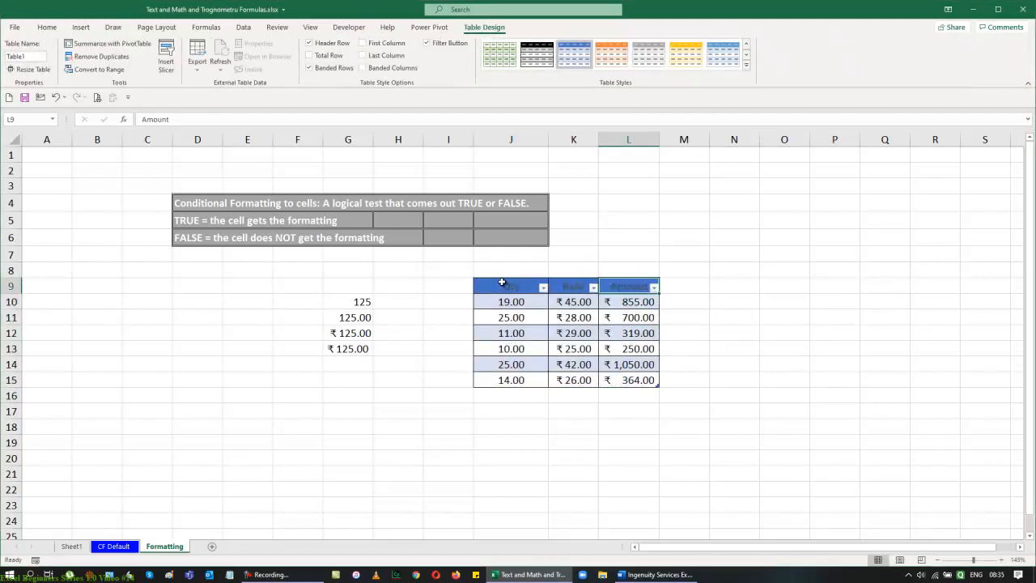
left_click_drag(503, 286, 644, 286)
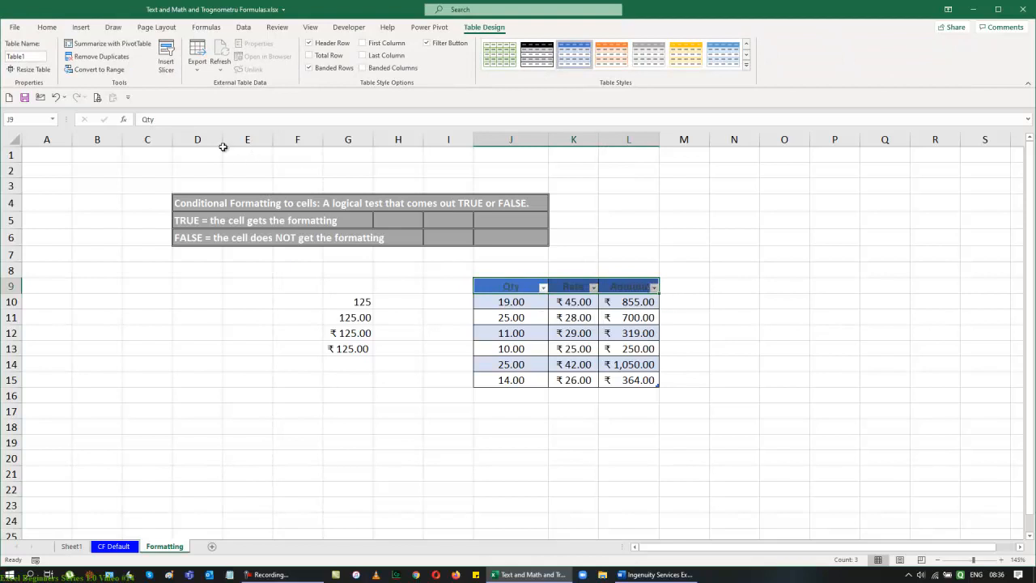
left_click(47, 28)
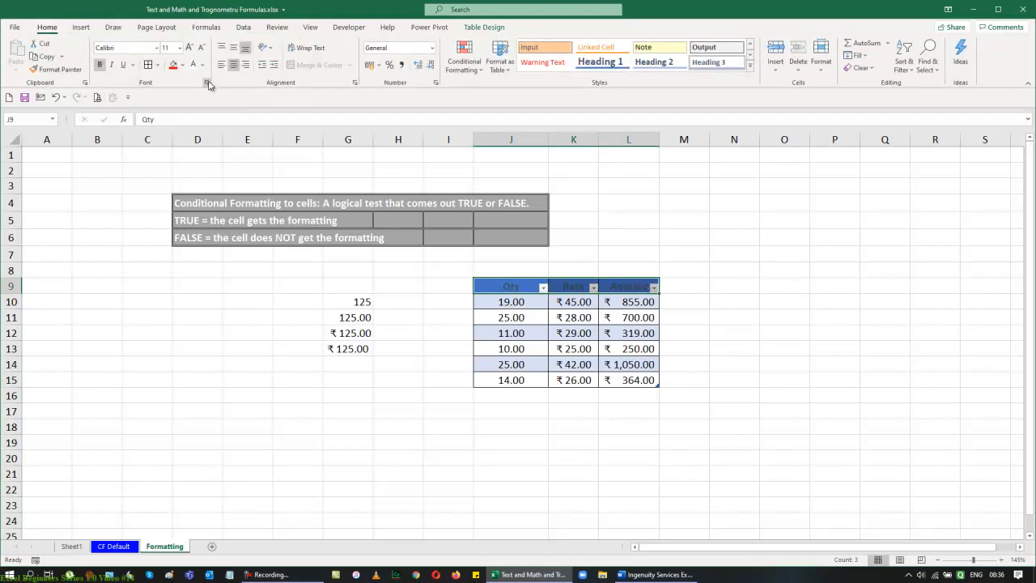
left_click(688, 287)
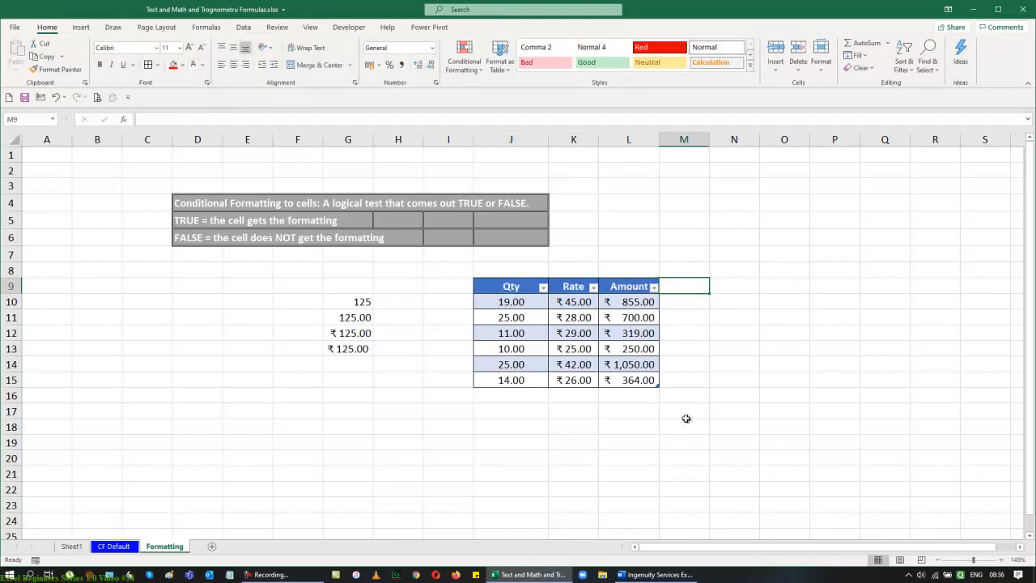
Step: Right-align the table's values in J10:L15
left_click(577, 292)
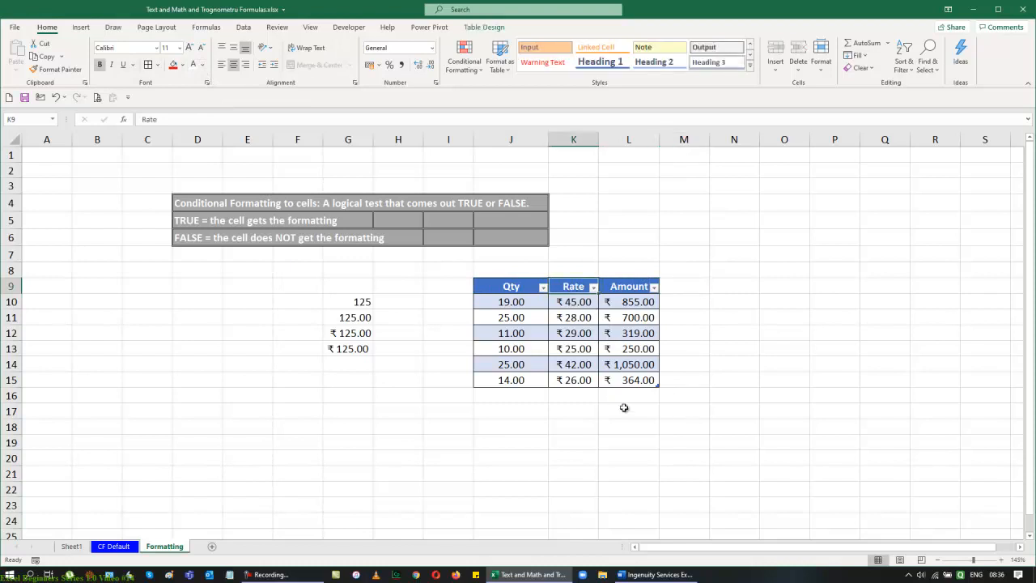
left_click(484, 28)
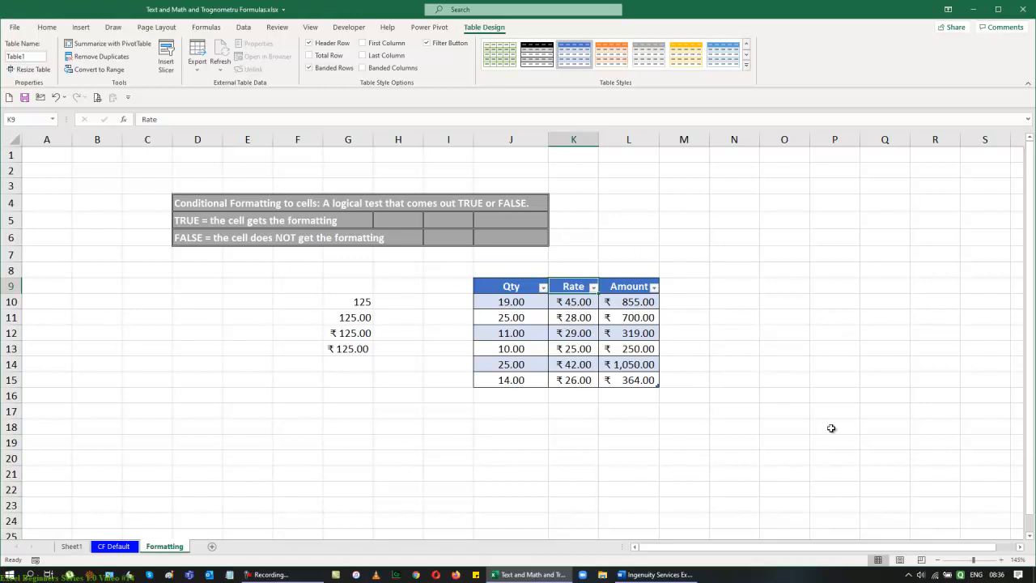
left_click_drag(503, 310, 644, 378)
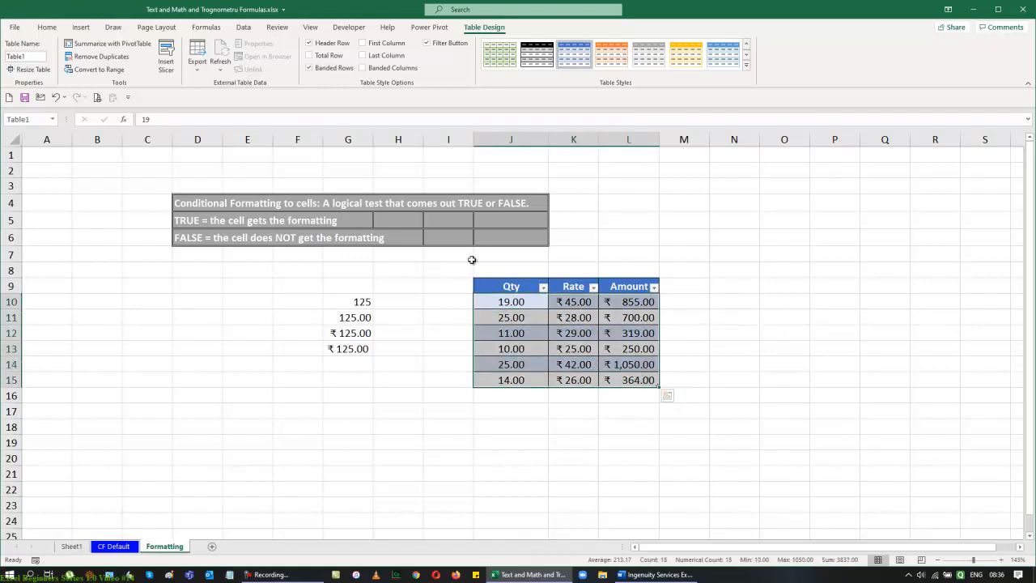
left_click(47, 27)
left_click(246, 64)
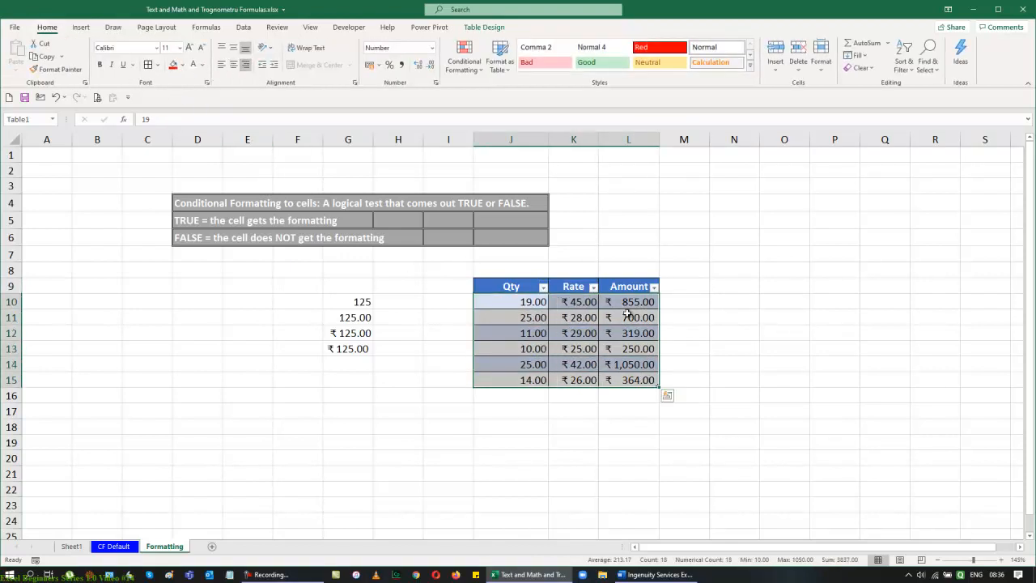
left_click(711, 310)
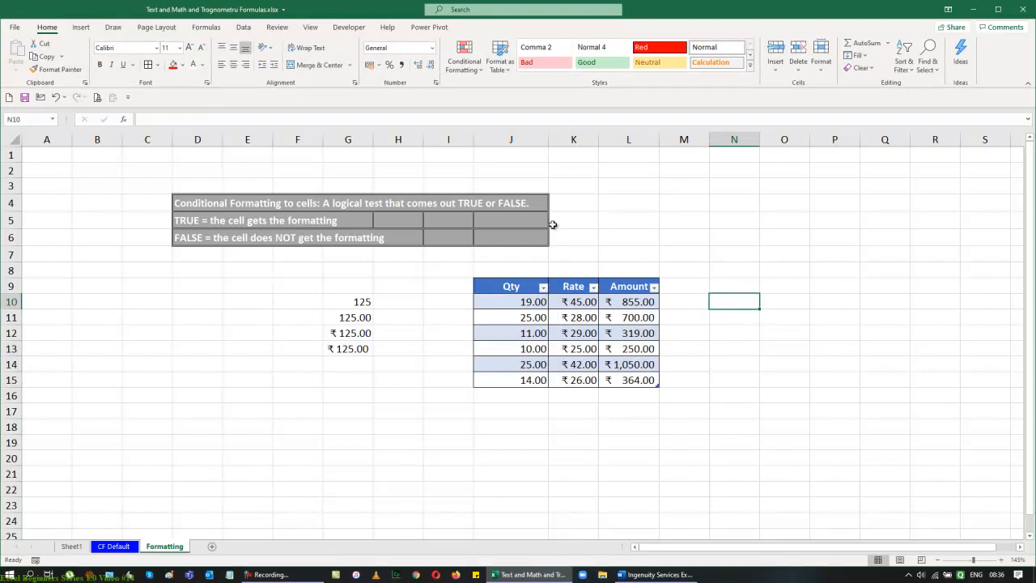
Step: AutoFit the widths of columns J to L to the table's contents
left_click_drag(522, 288, 630, 380)
key("alt+o")
key("alt+c")
key("alt+a")
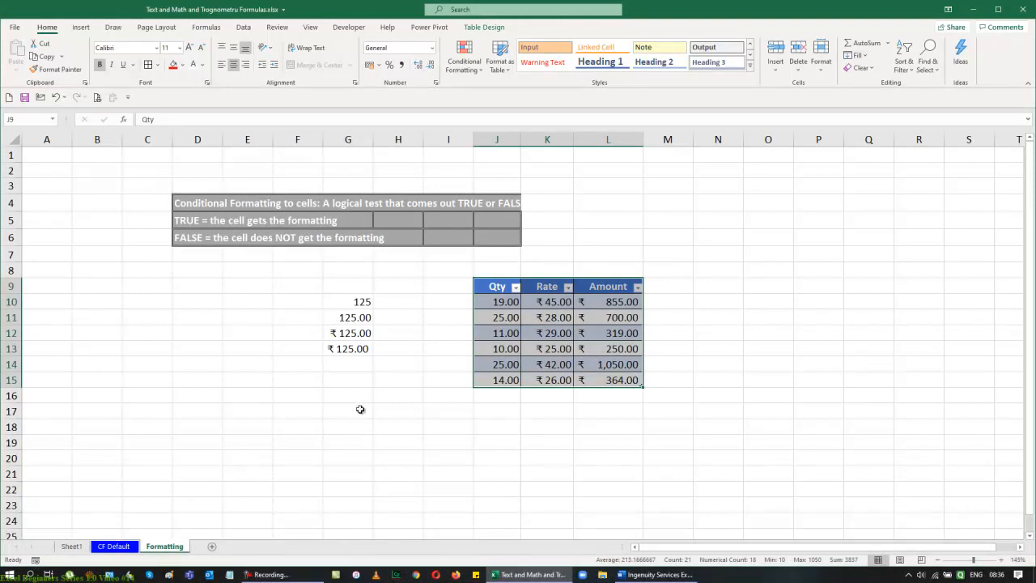
Step: Enter the date 1-1-20 in cell G15 and fill it down to G16
left_click(346, 381)
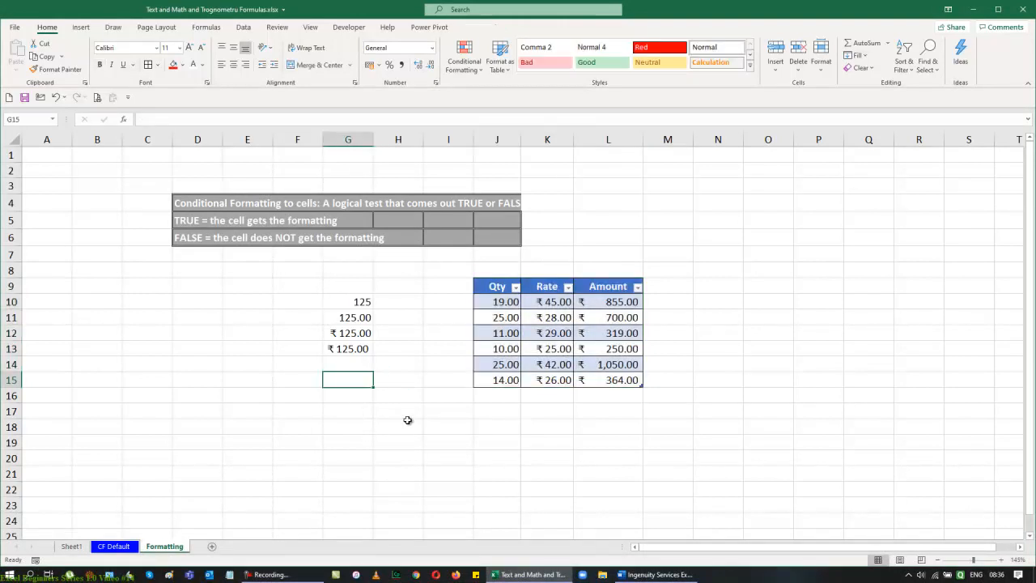
type("1-1")
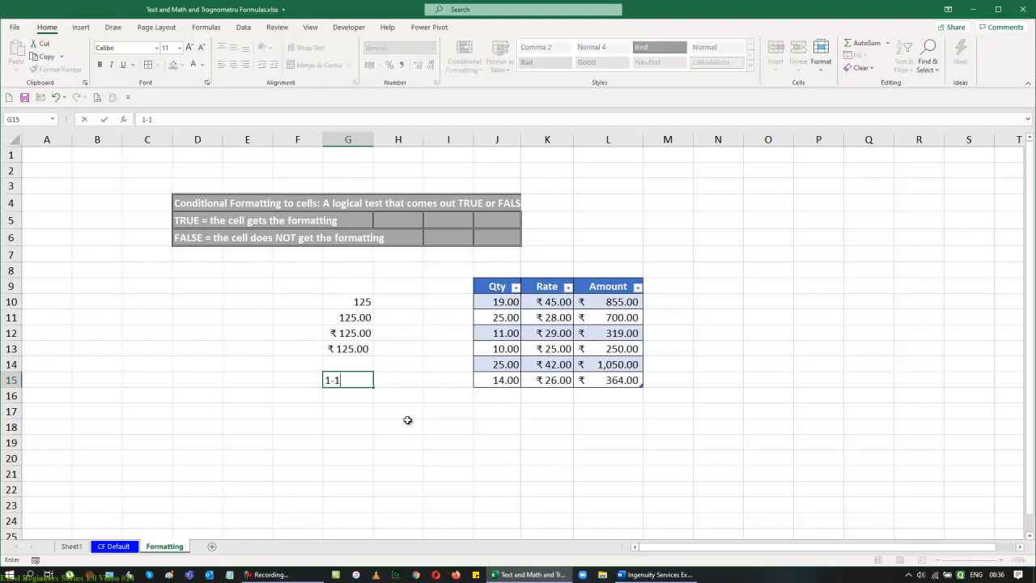
type("-20")
key("Return")
key("Up")
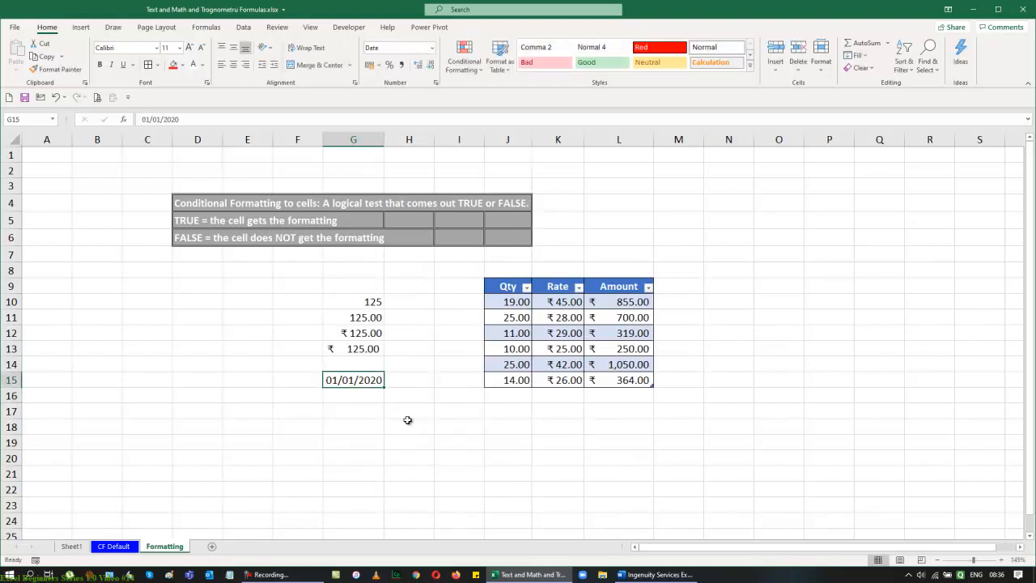
key("shift+Down")
key("ctrl+d")
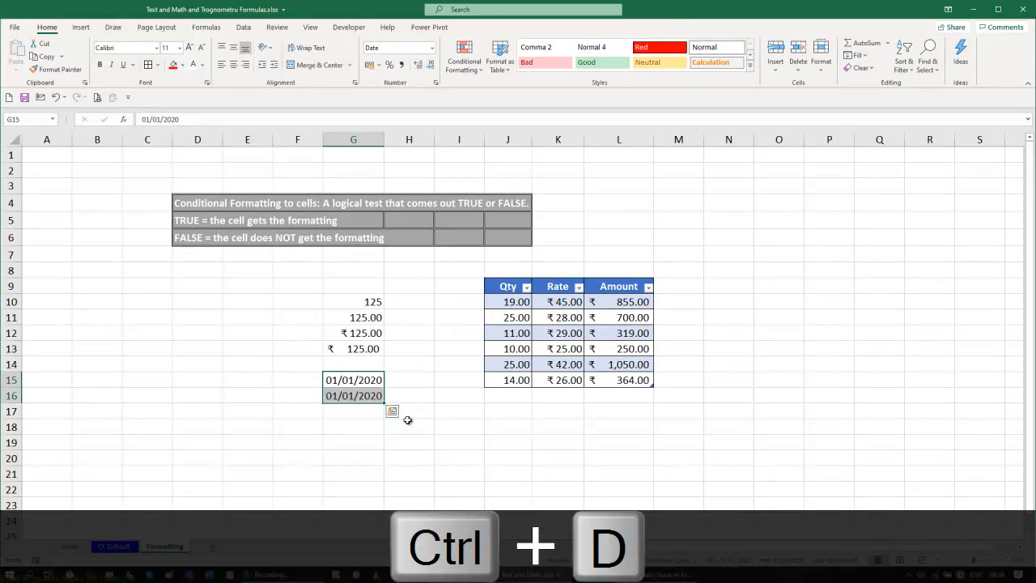
left_click(407, 420)
Step: Apply the Short Date format to the date in G15
left_click(343, 379)
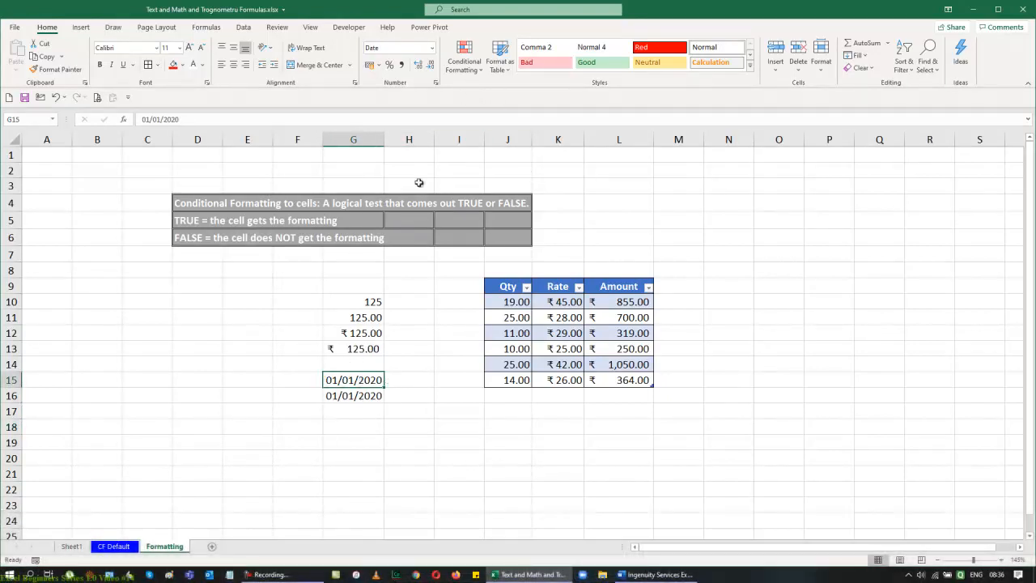
left_click(433, 49)
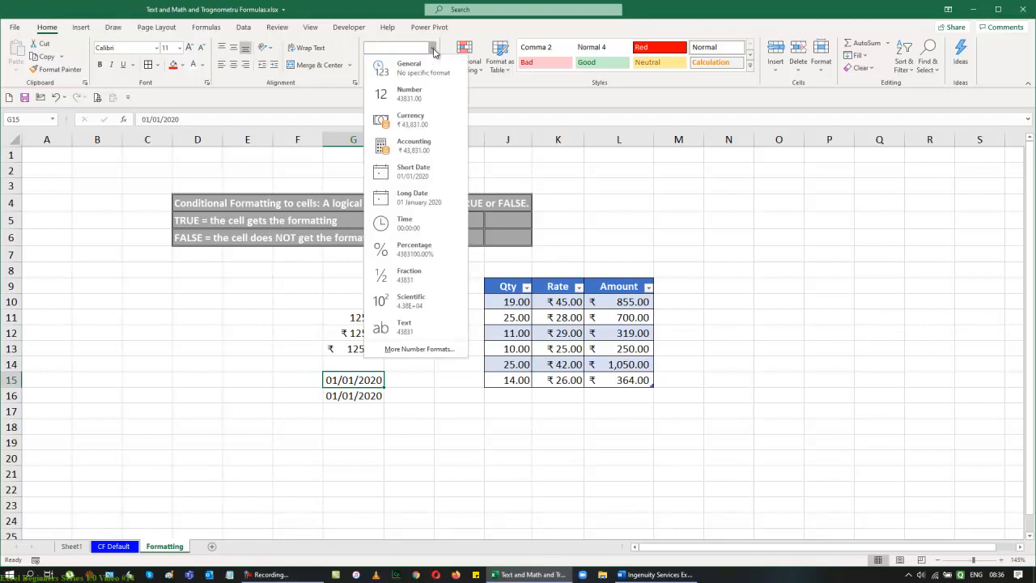
left_click(427, 179)
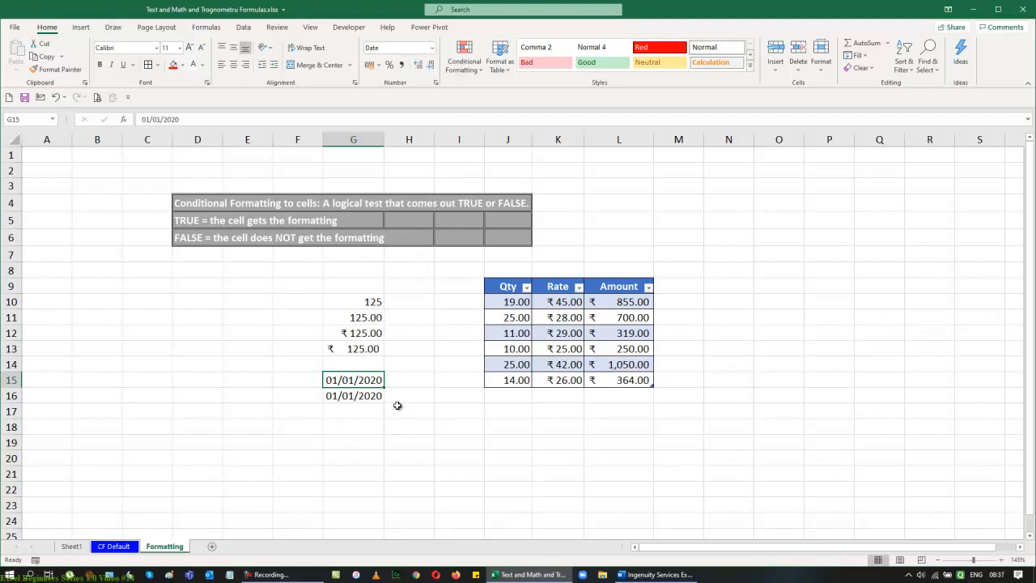
Step: Apply the Long Date format to the date in G16
left_click(358, 394)
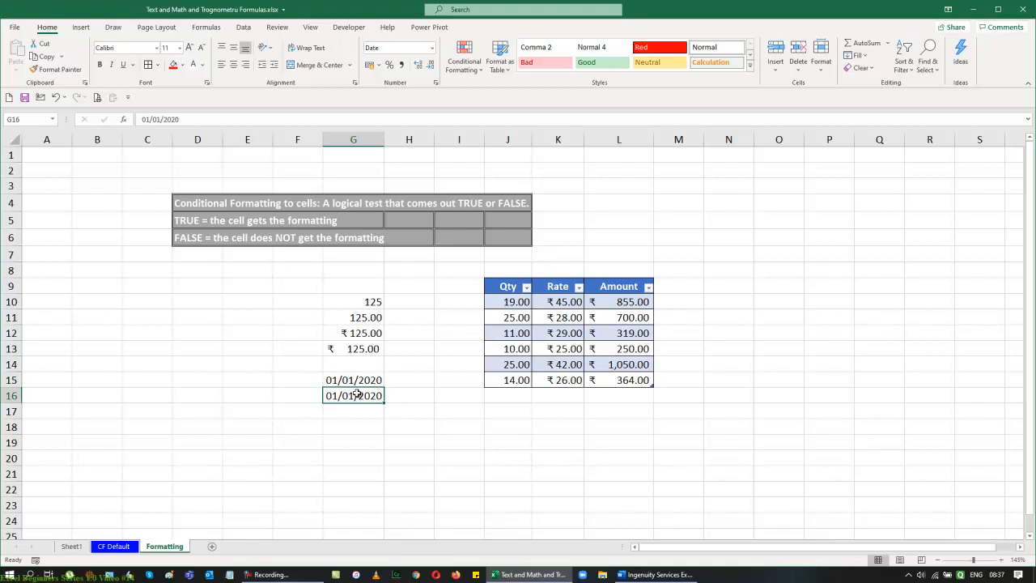
left_click(433, 48)
left_click(425, 198)
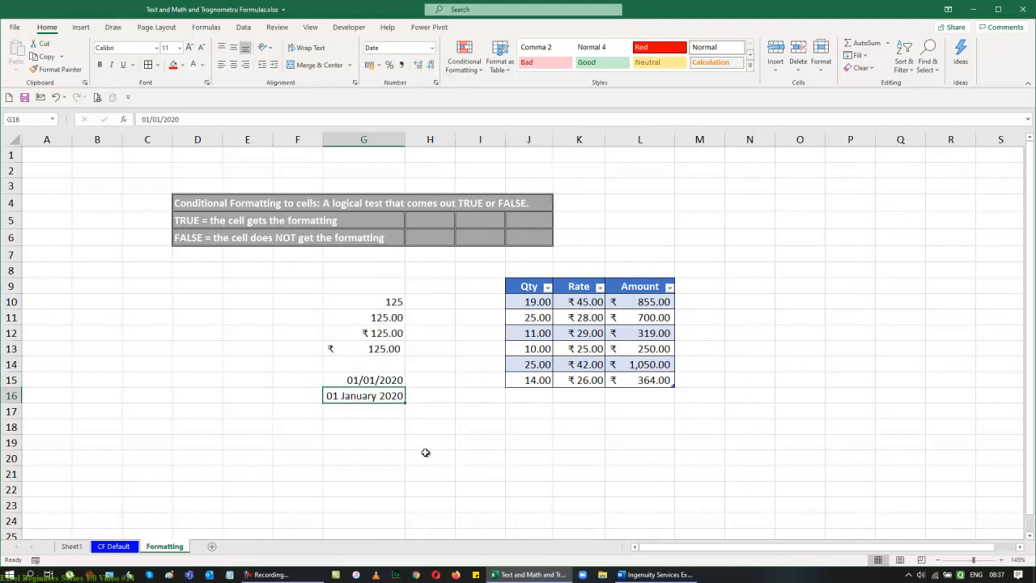
Step: Label the two dates by entering Short in F15 and Long in F16
left_click(293, 382)
type("Short")
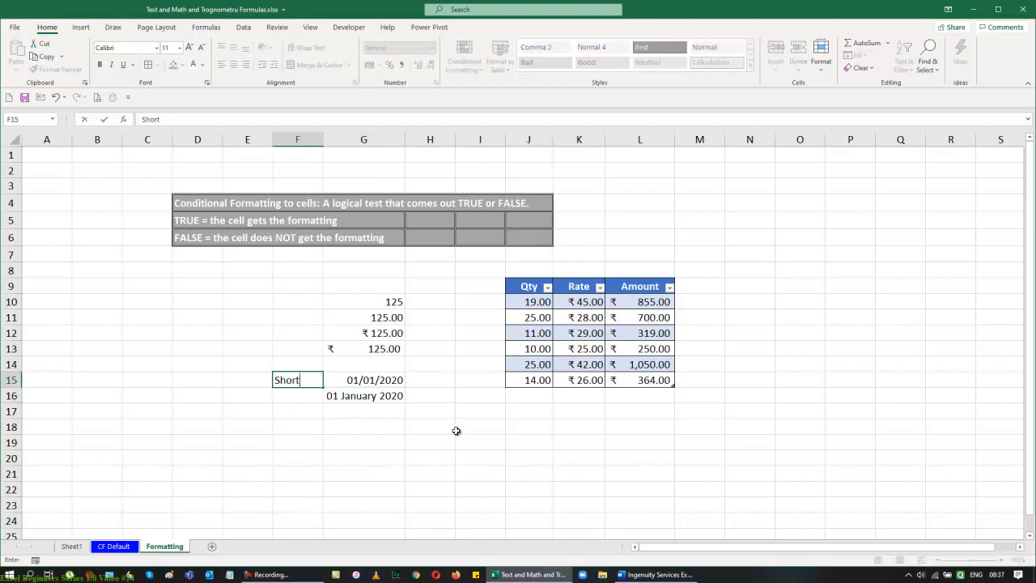
key("Return")
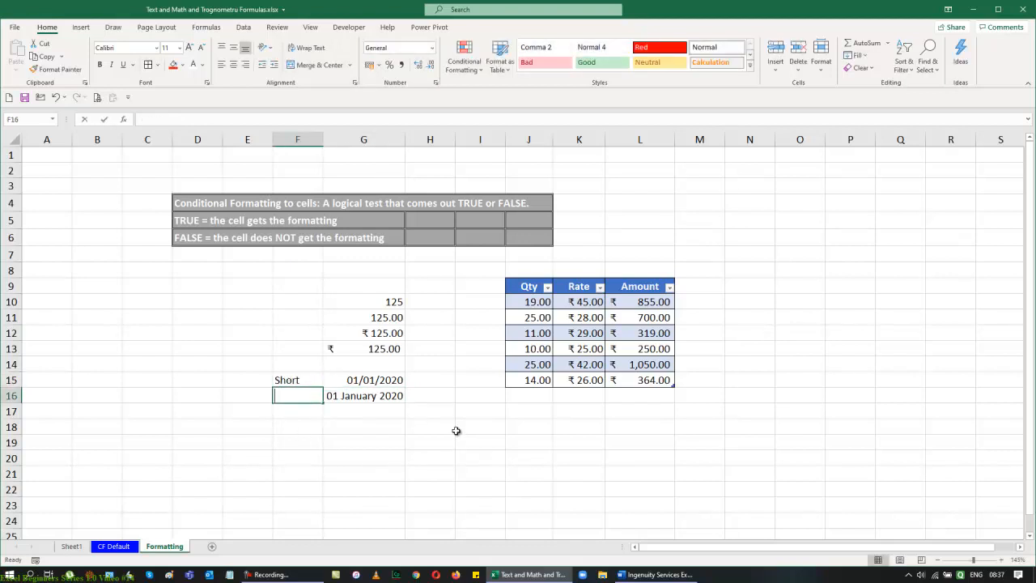
type("Long")
key("Return")
key("Return")
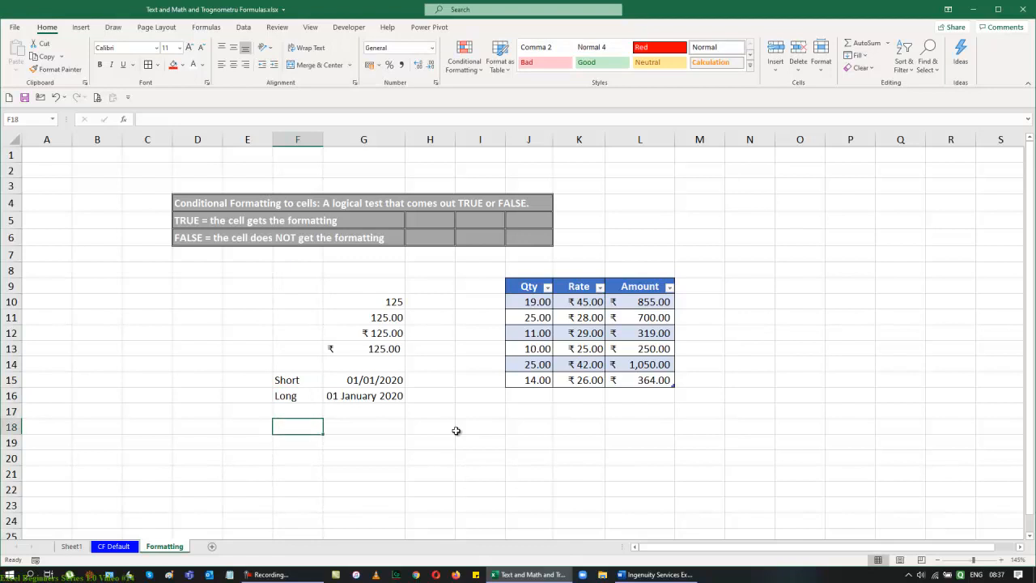
Step: Enter the label Custom in F18 and the format pattern DDDD, DD, MMM, YYY in G18
type("Custom")
key("alt+Return")
key("Tab")
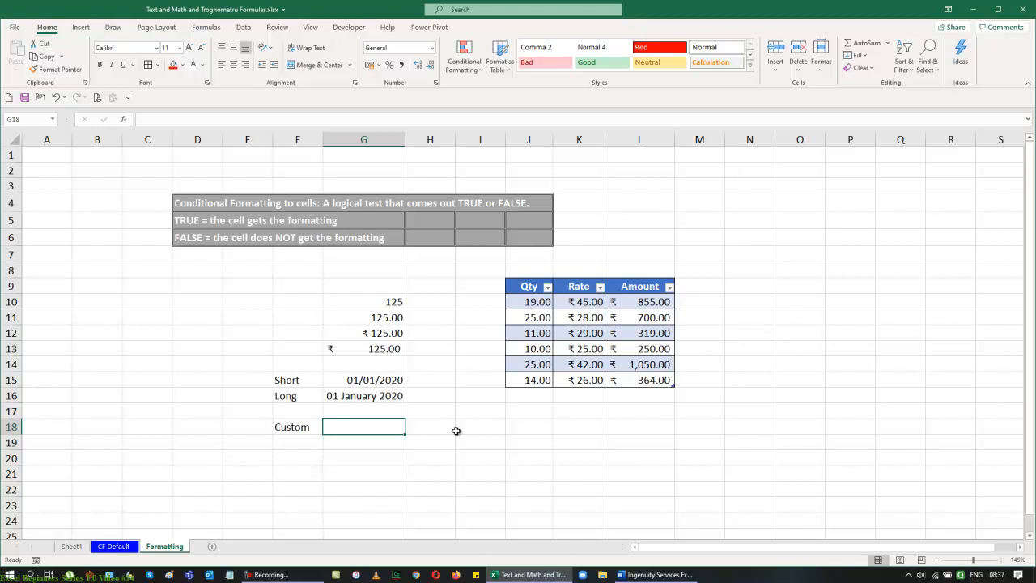
type("DDDD")
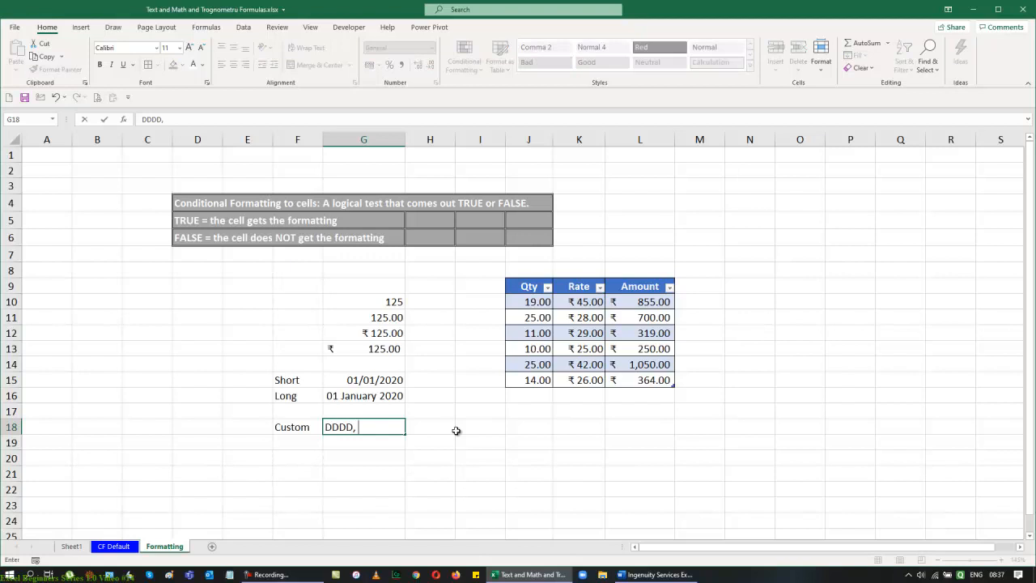
type(", DD, MMM, YYY")
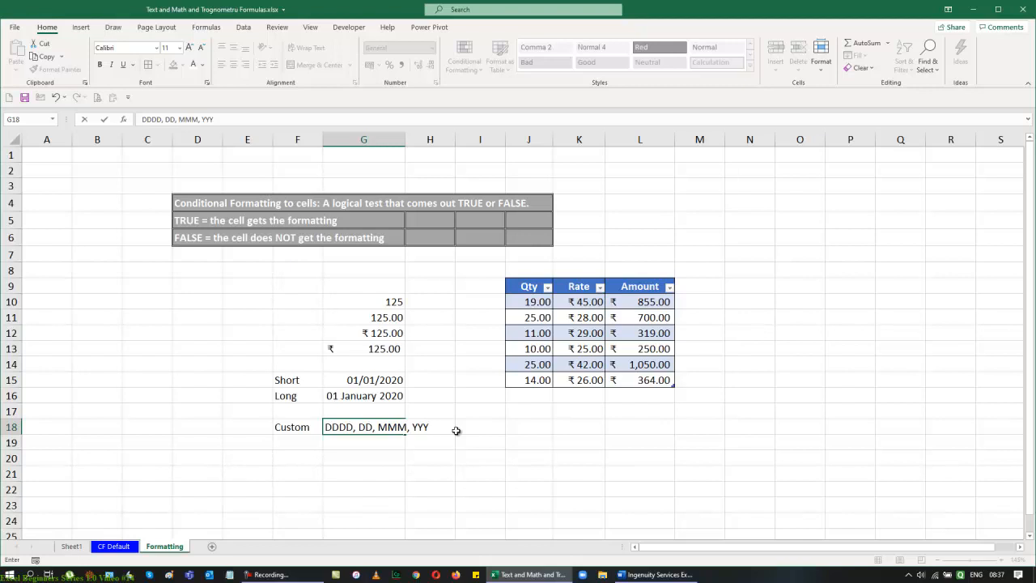
key("Return")
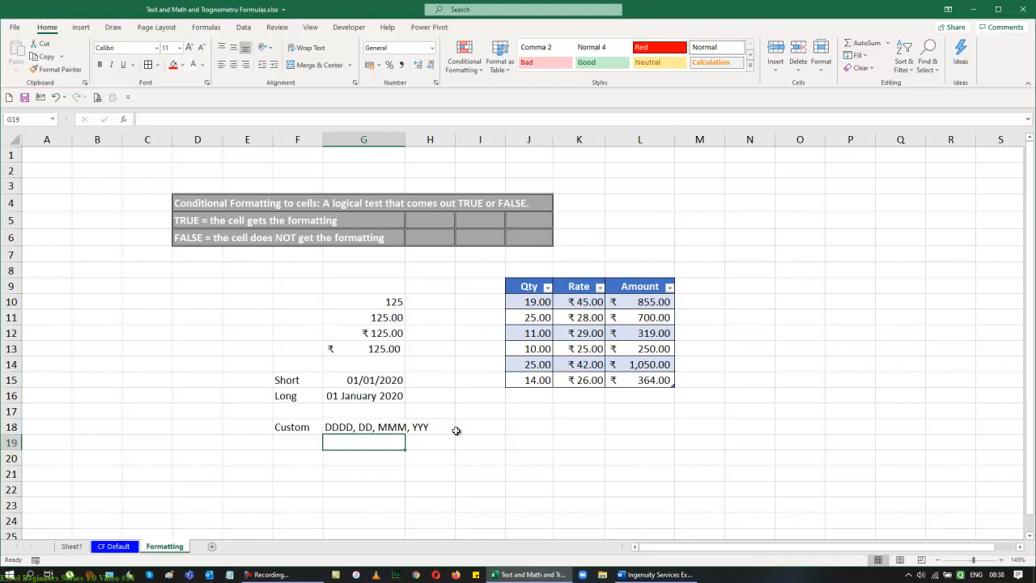
Step: Copy the short date from G15 into G19, below the custom format pattern
key("Up")
key("Up")
key("Up")
key("Up")
key("Up")
key("Down")
key("ctrl+c")
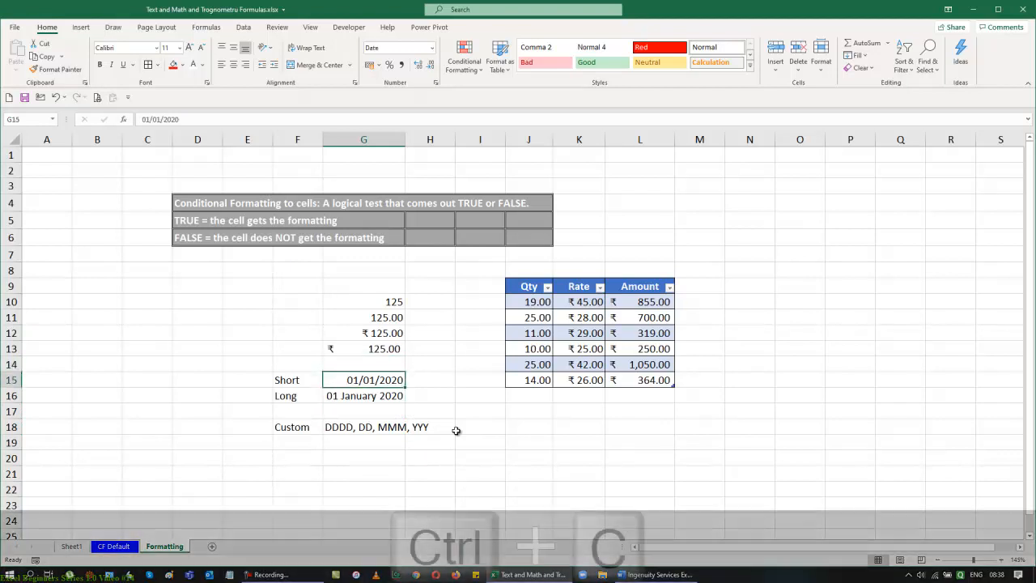
key("Down")
key("Down")
key("Down")
key("Down")
key("ctrl+v")
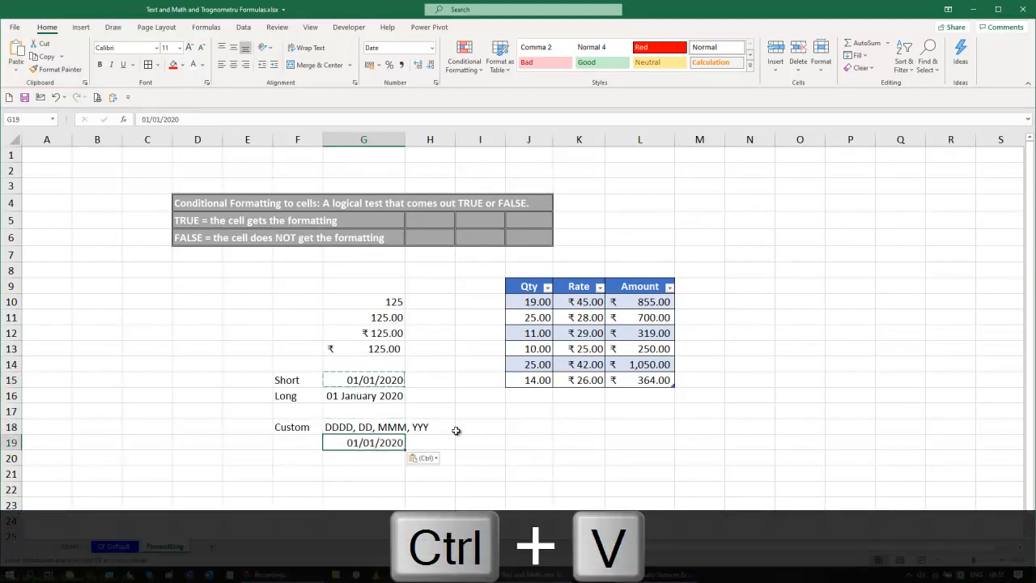
key("Escape")
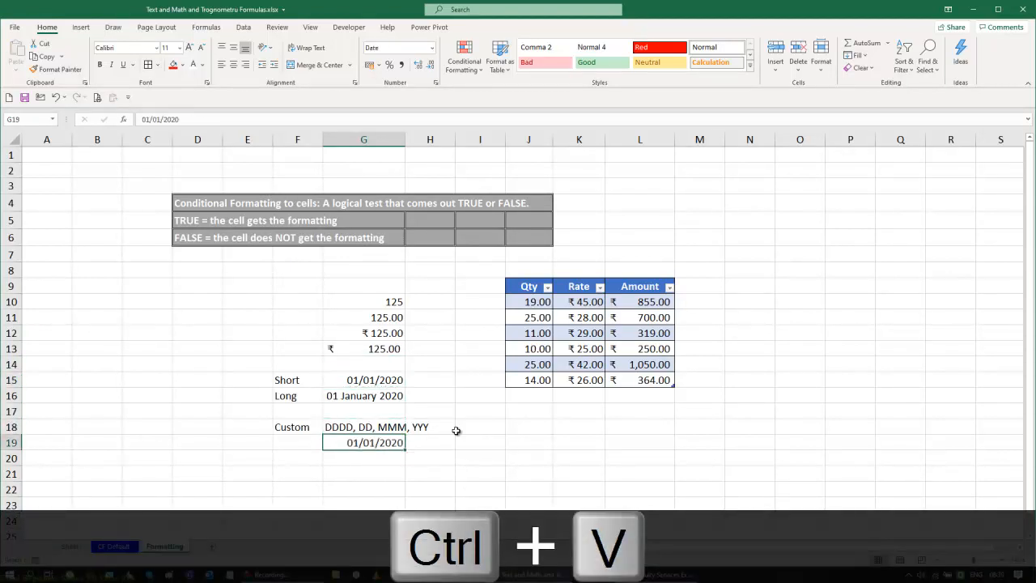
Step: Enter the note Ctrl 1 in J19 and return to the date in G19
left_click(534, 441)
type("C")
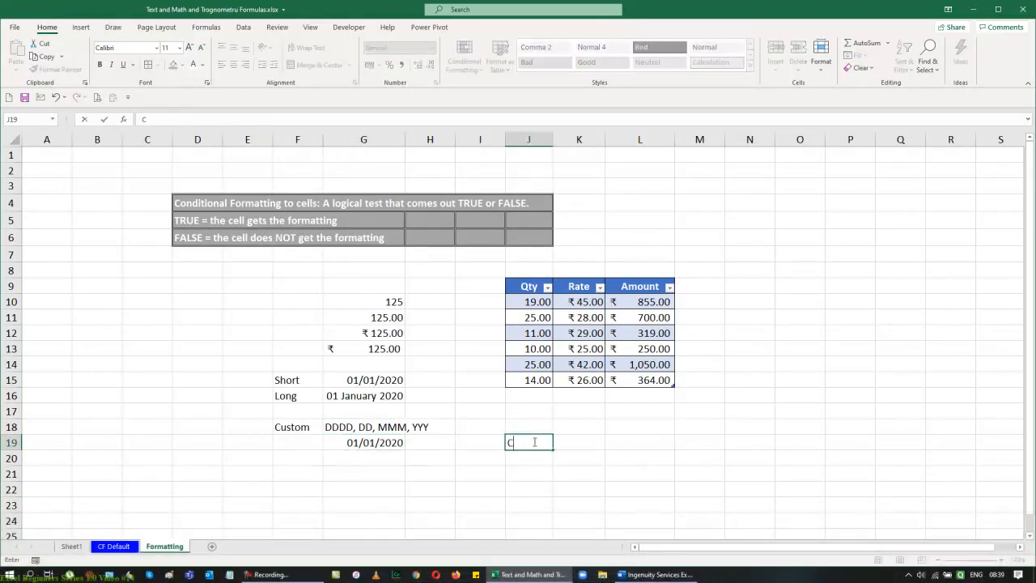
type("trl 1")
key("Return")
key("Up")
key("Left")
key("Left")
key("Left")
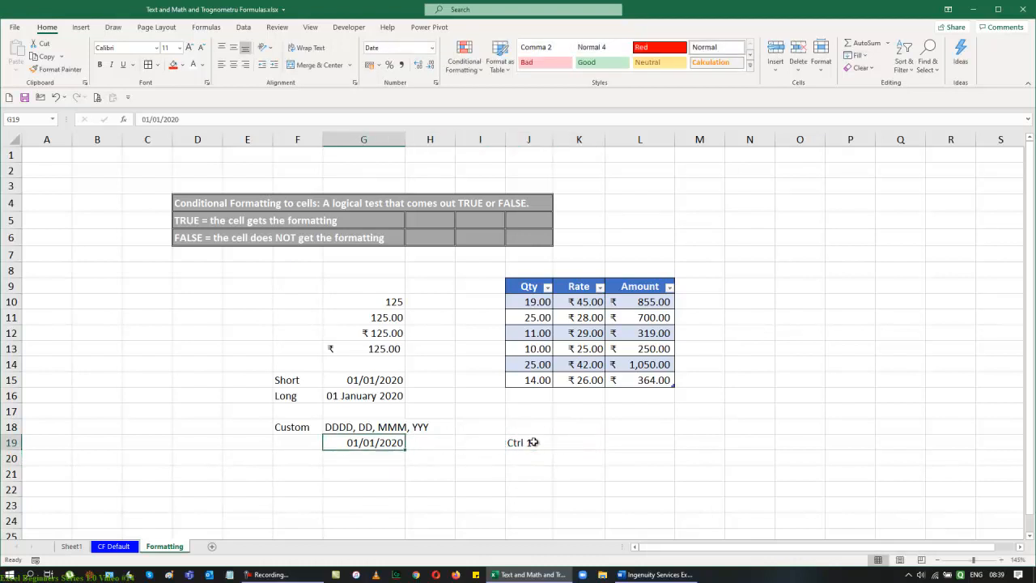
key("ctrl+1")
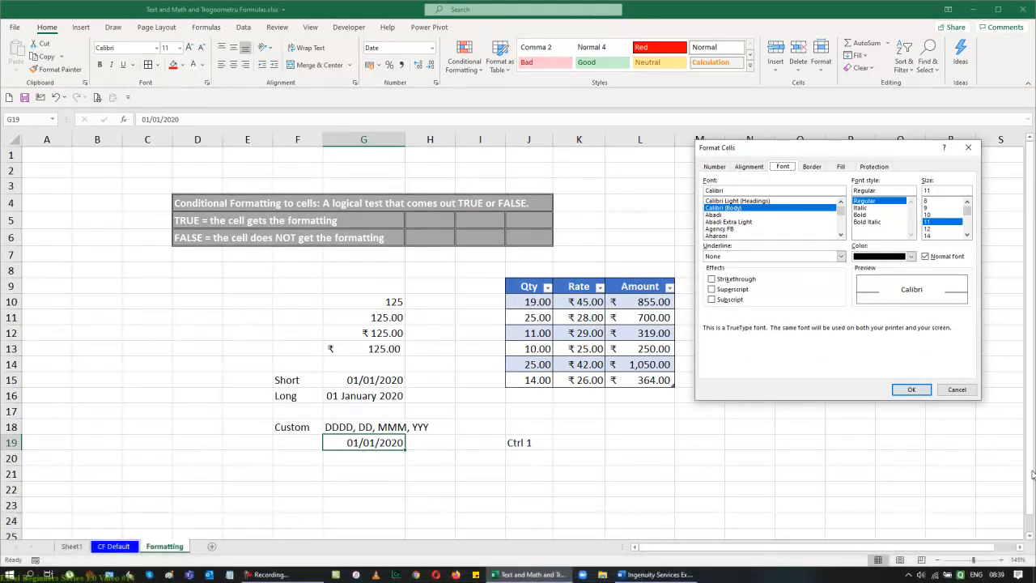
left_click(957, 390)
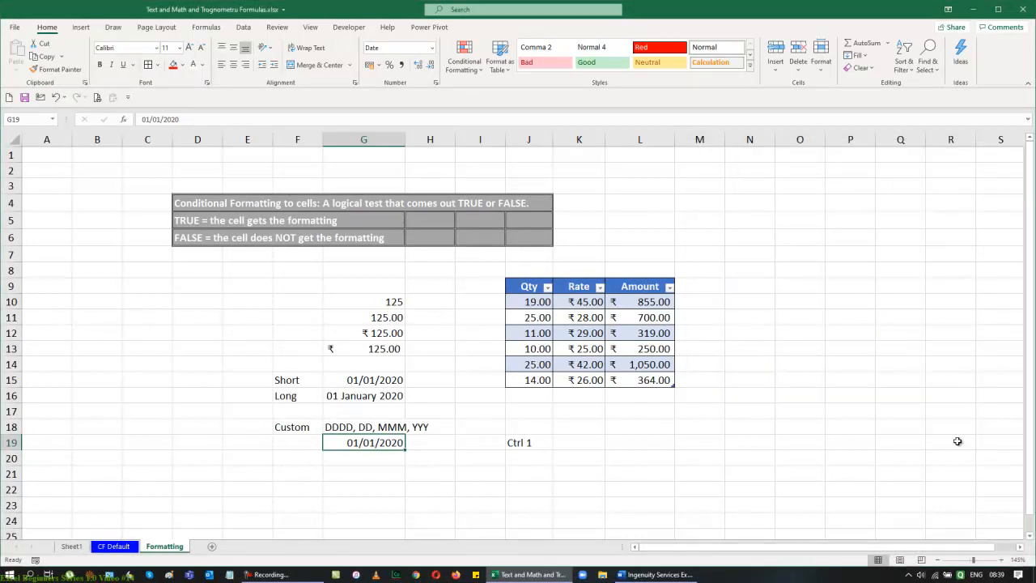
right_click(372, 438)
left_click(401, 384)
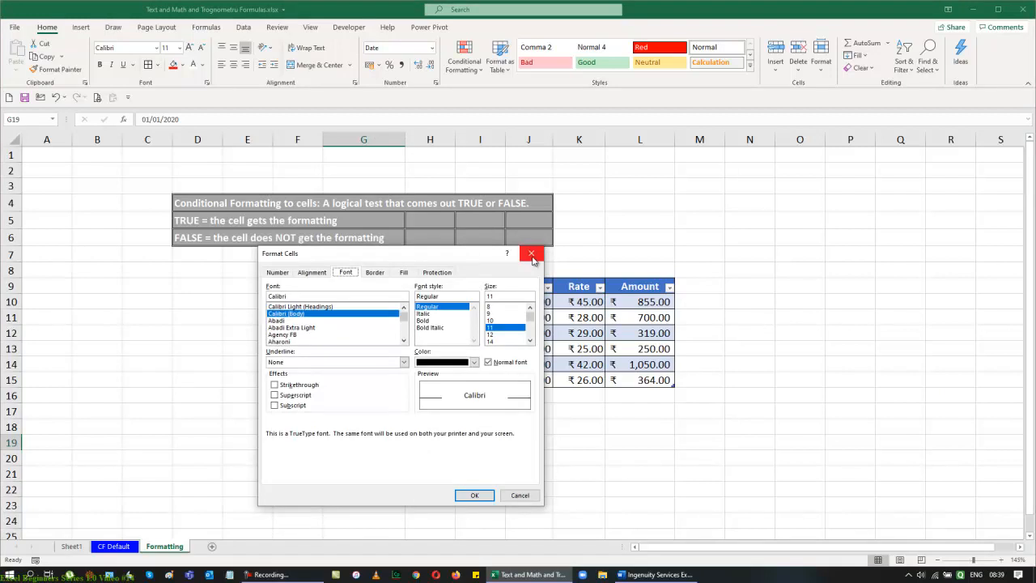
left_click(531, 254)
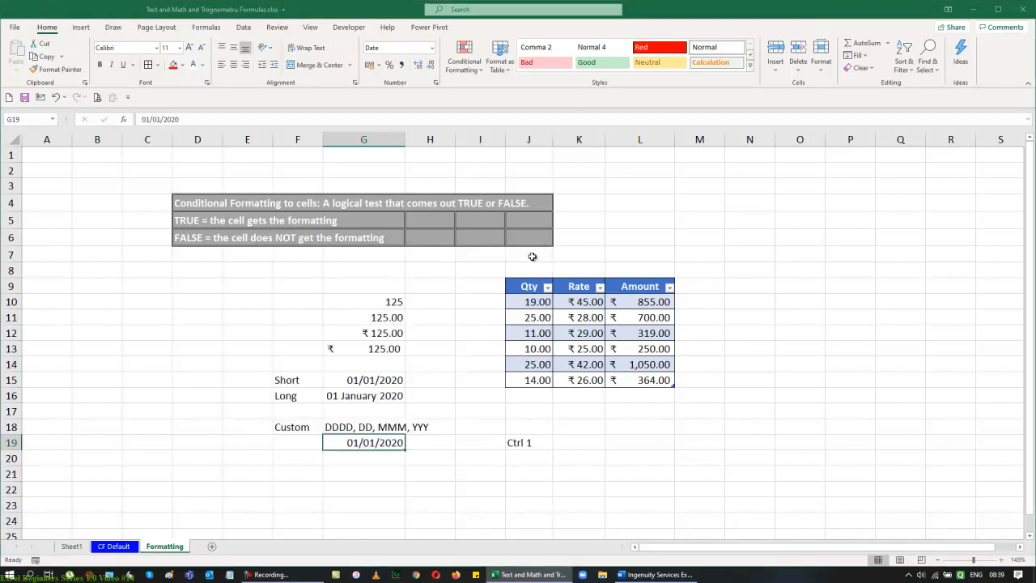
right_click(385, 445)
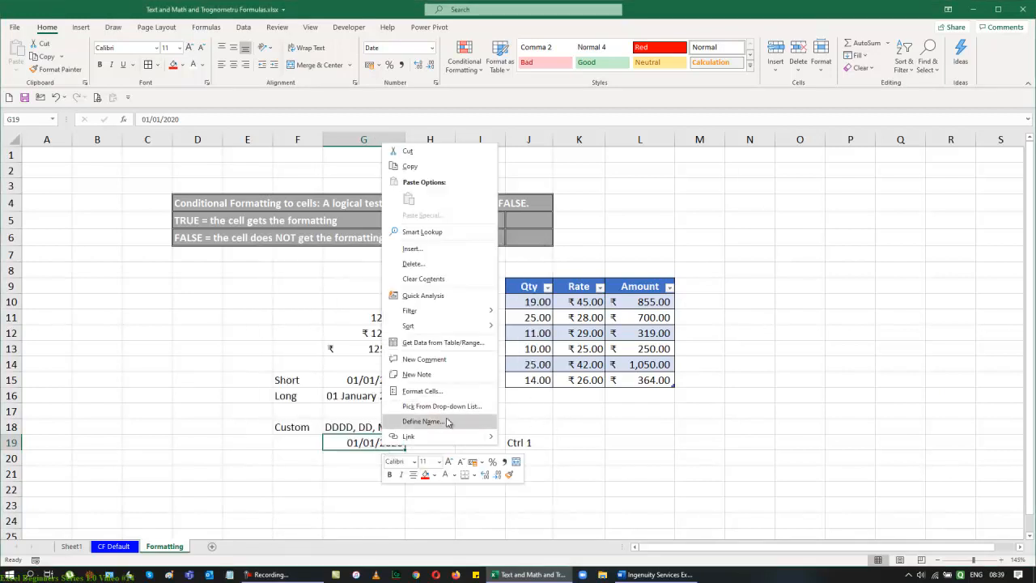
left_click(702, 437)
key("ctrl+1")
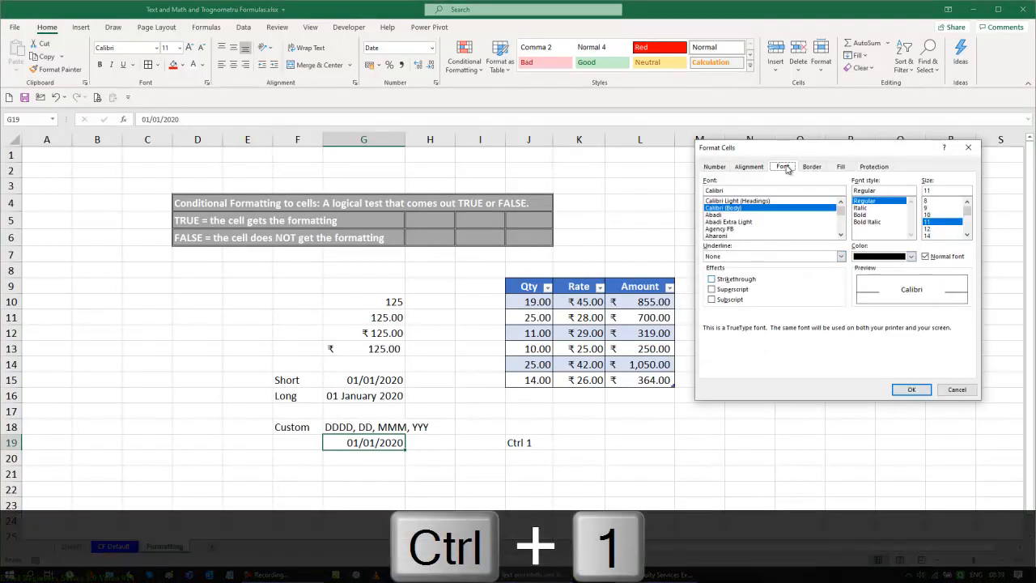
left_click(714, 166)
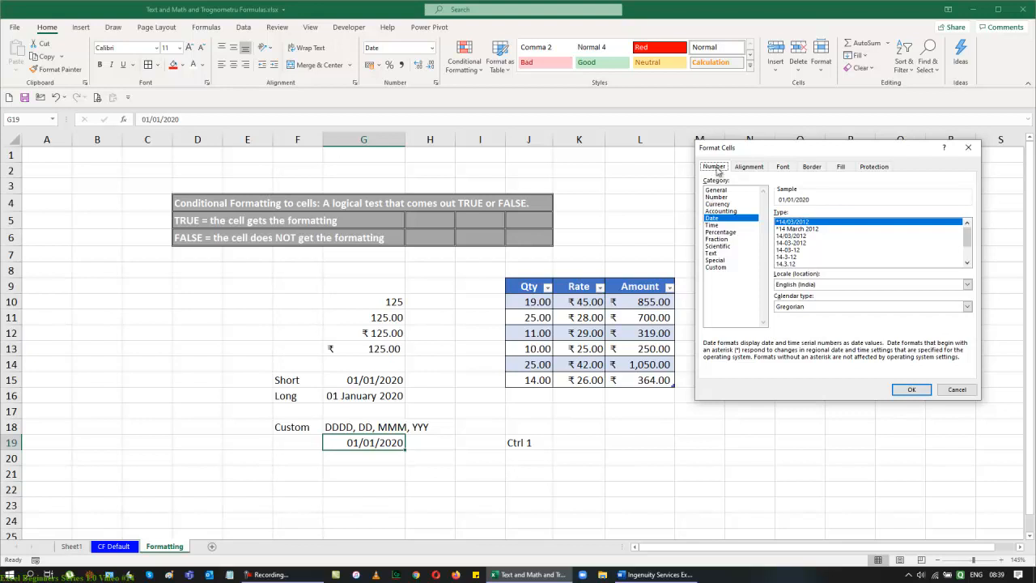
left_click(724, 270)
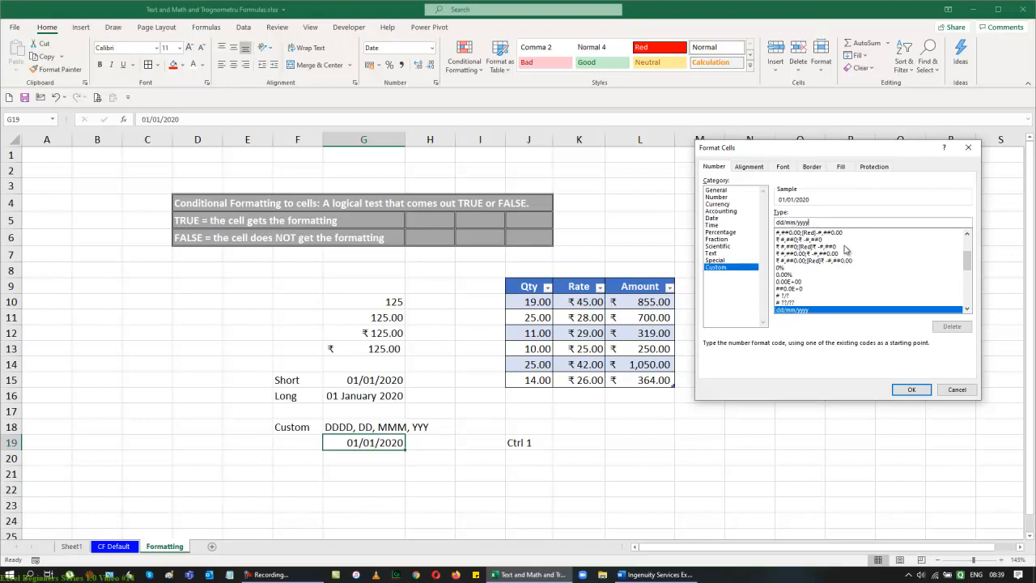
left_click(911, 389)
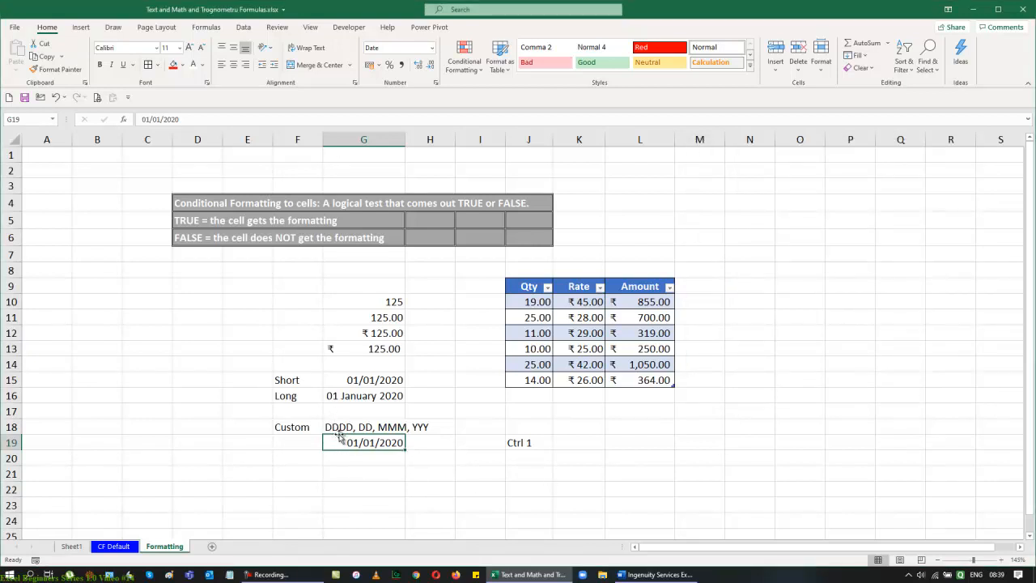
Step: Apply the custom number format ddd, dd-mmm-yyyy to the date in G19 and AutoFit column G
key("ctrl+1")
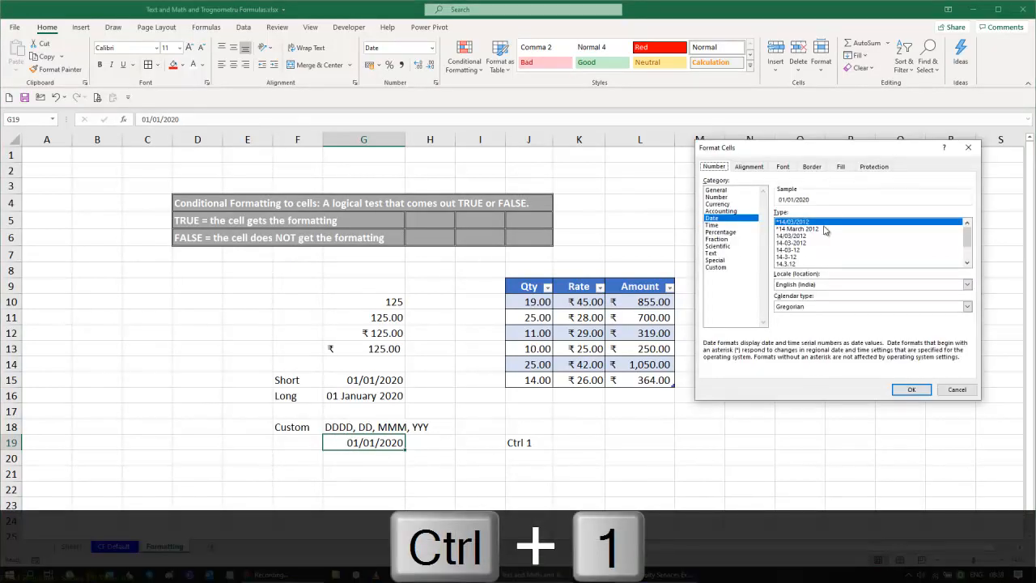
left_click(736, 267)
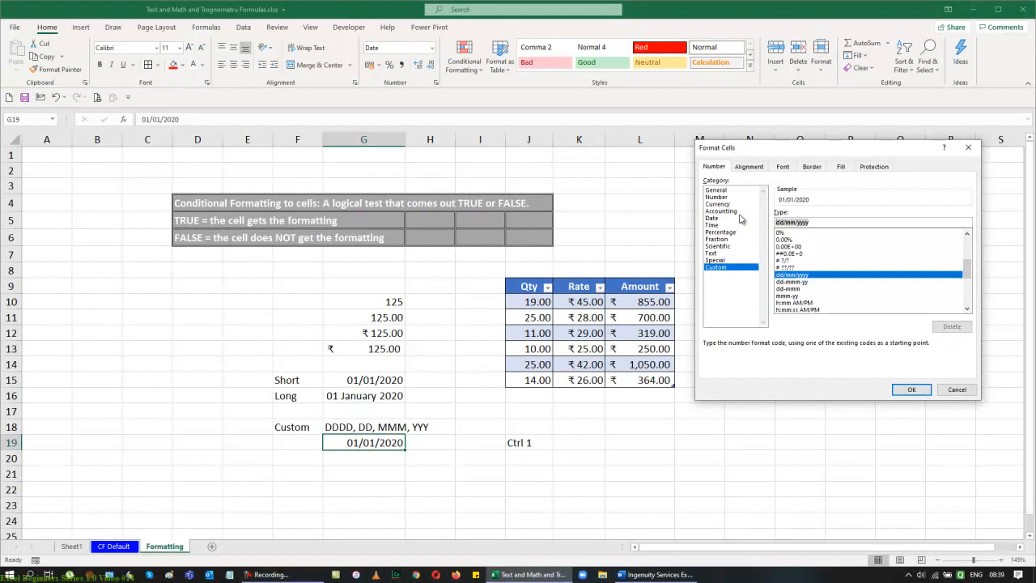
key("BackSpace")
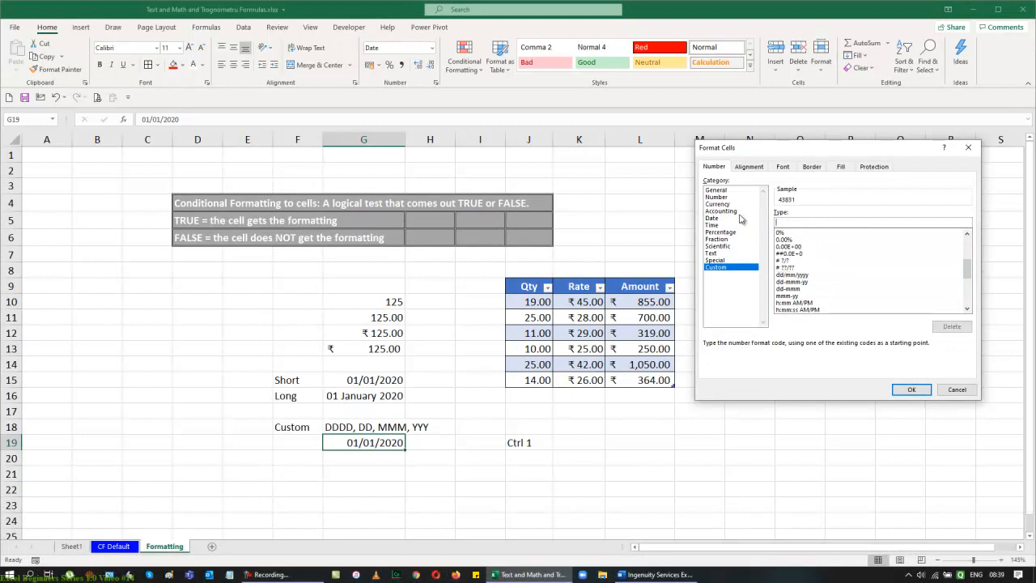
type("DDDD")
key("BackSpace")
type(", DD-MMM-YYY")
key("Return")
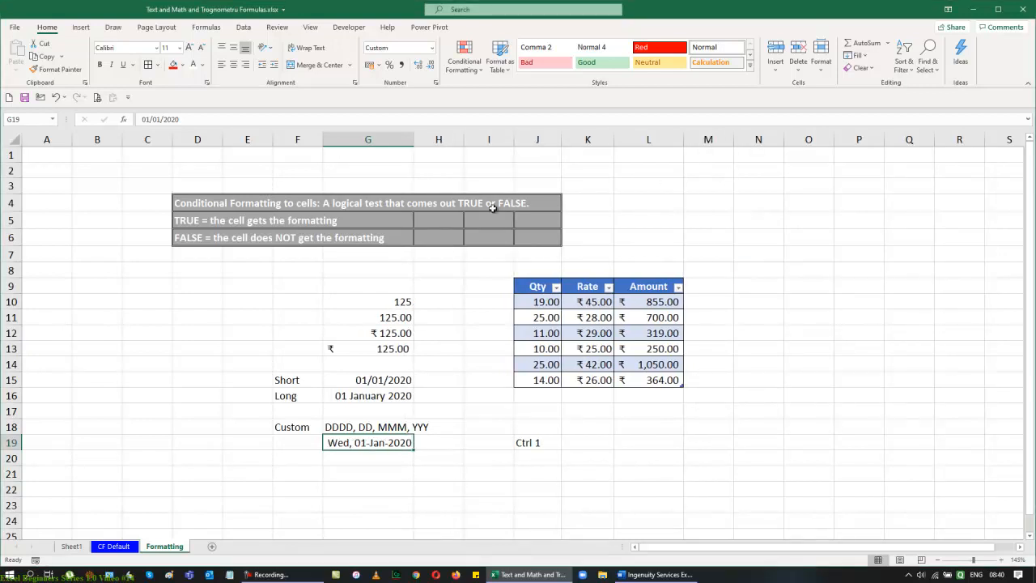
double_click(414, 139)
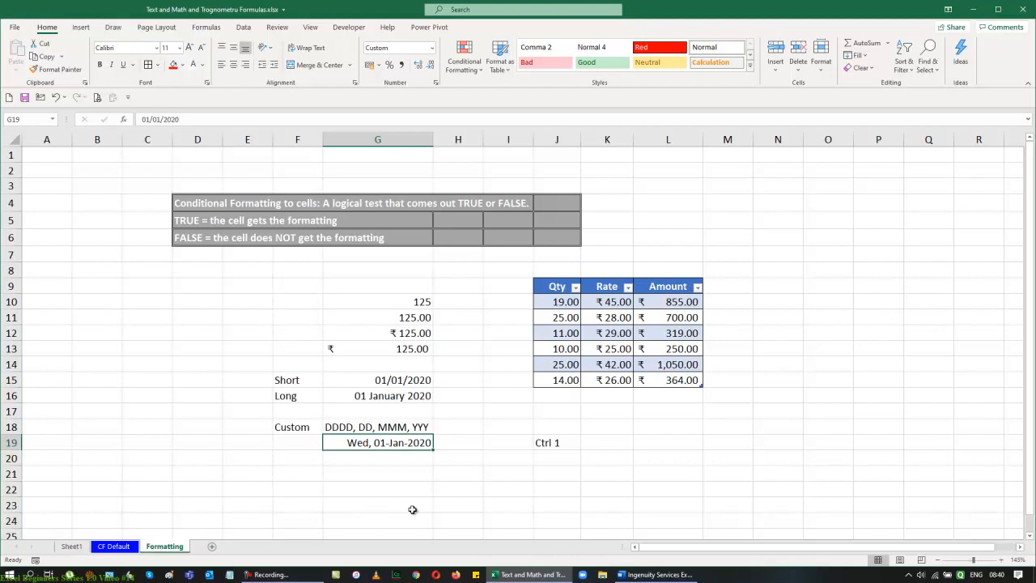
Step: Enter the date 1-1-2020 in cell L19
left_click(668, 442)
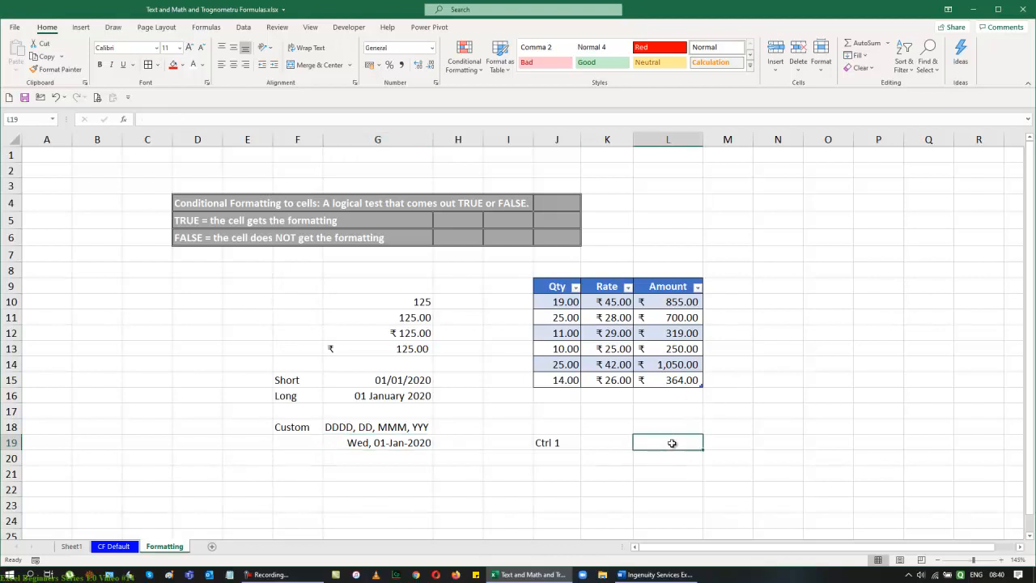
type("1-1-2020")
key("Return")
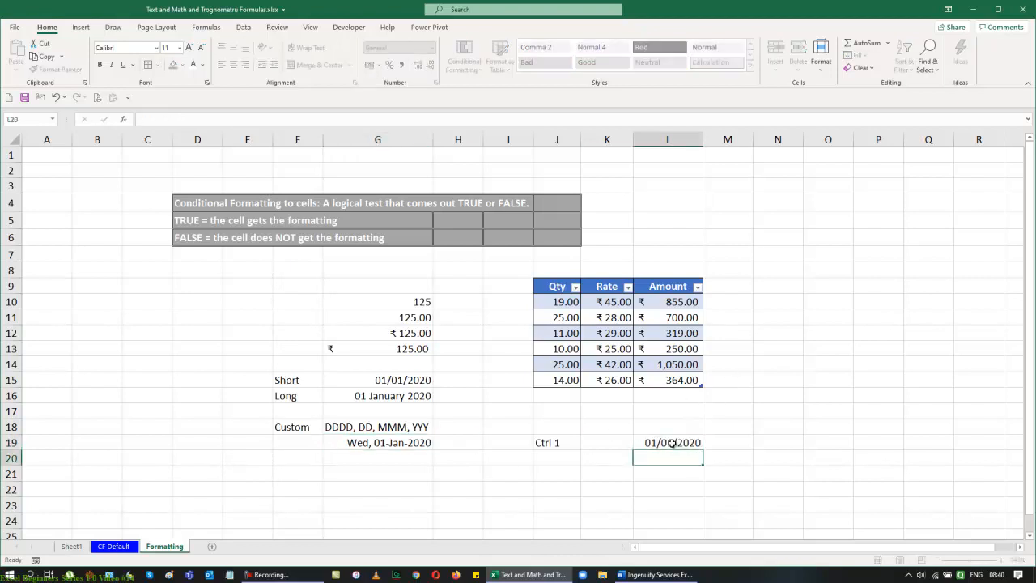
Step: Format the date in L19 with the existing custom format ddd, dd-mmm-yyyy
left_click(671, 442)
key("ctrl+1")
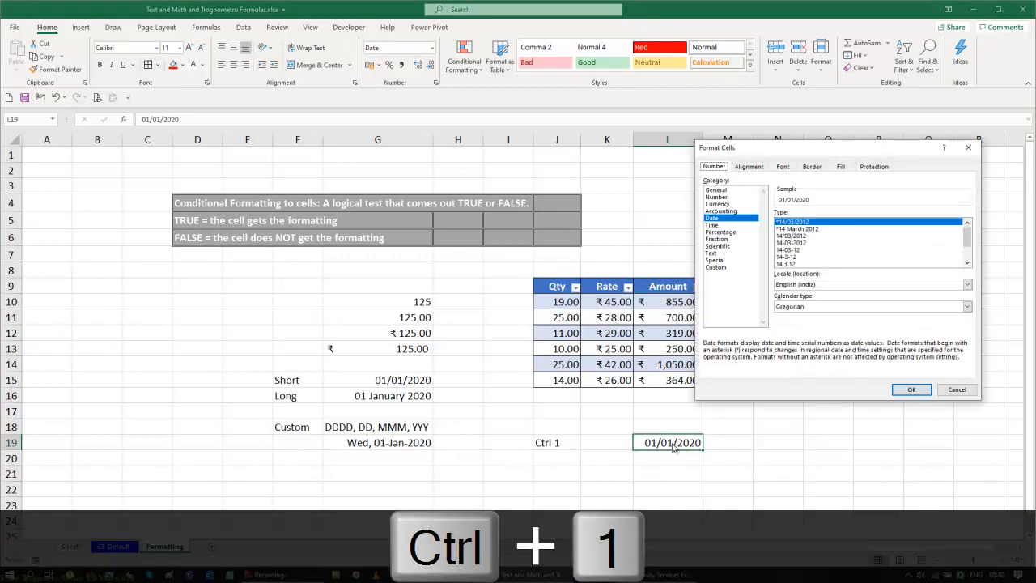
left_click(723, 269)
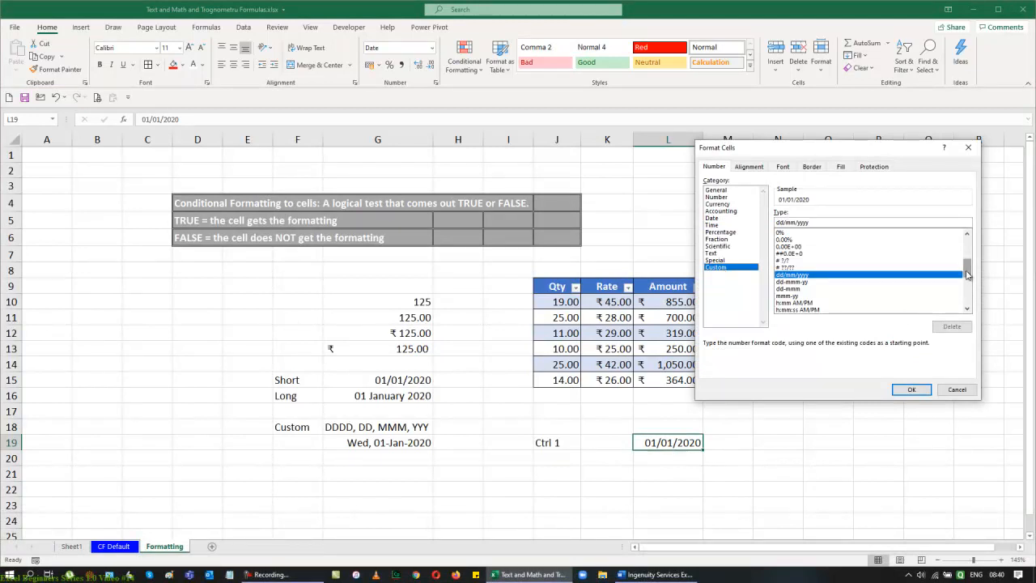
left_click_drag(967, 272, 966, 296)
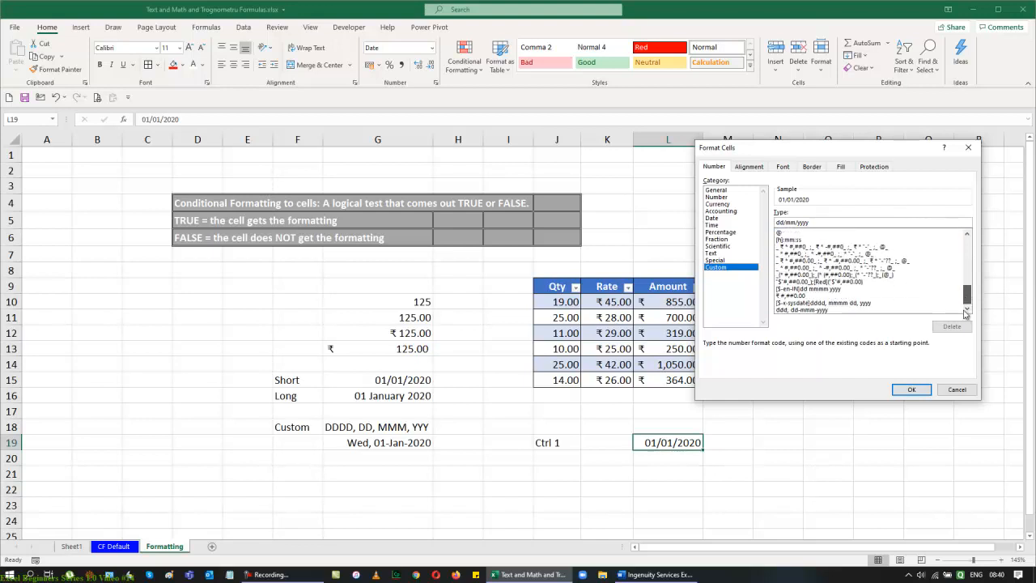
left_click(817, 312)
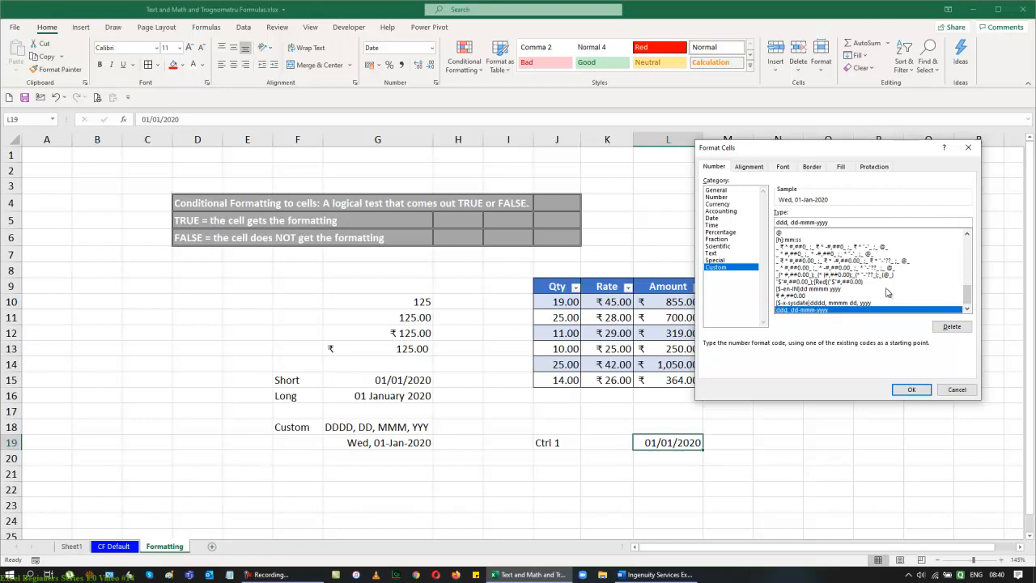
left_click(914, 390)
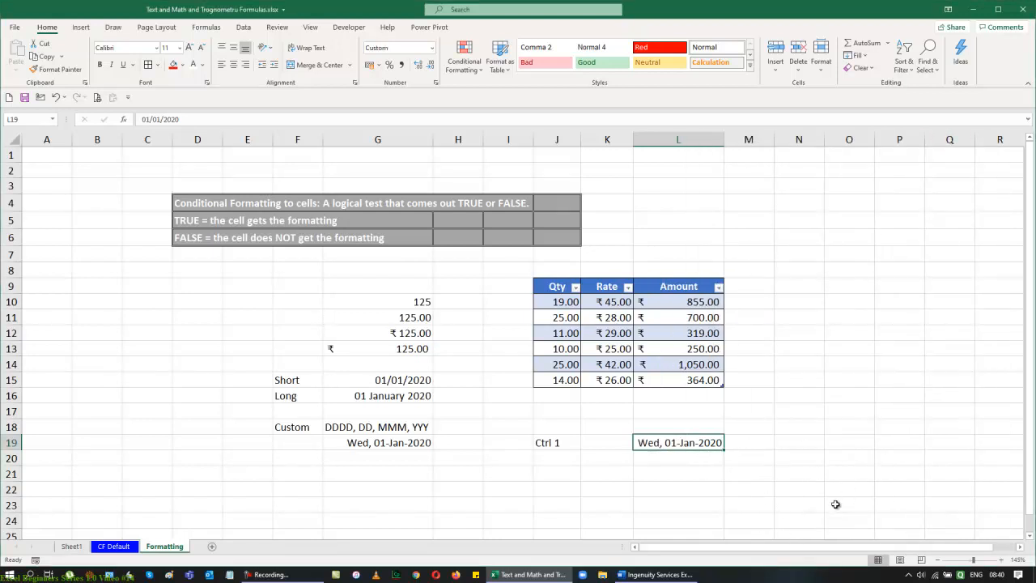
Step: Undo the custom date format on L19 and look over the available number formats
key("ctrl+z")
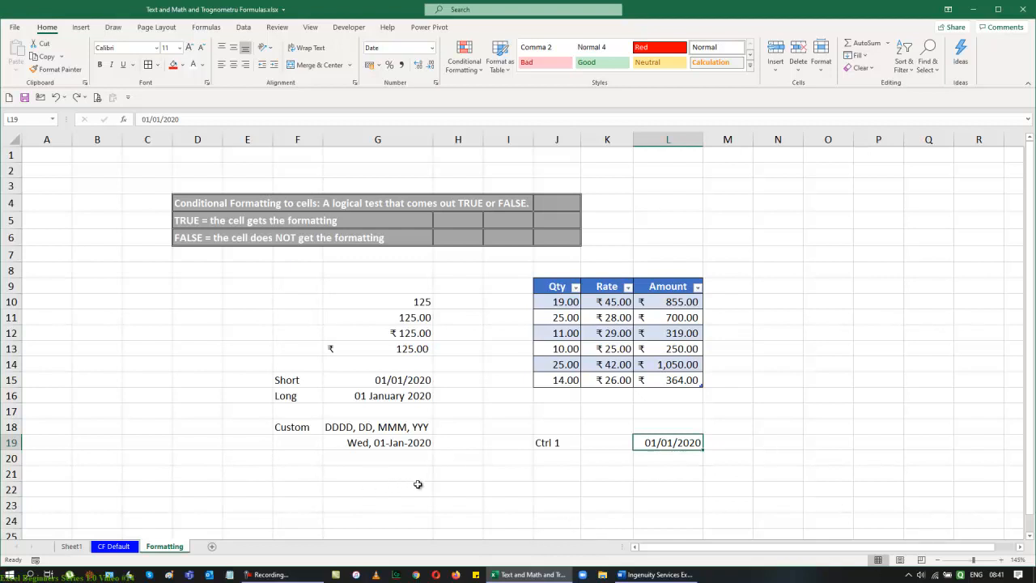
left_click(433, 49)
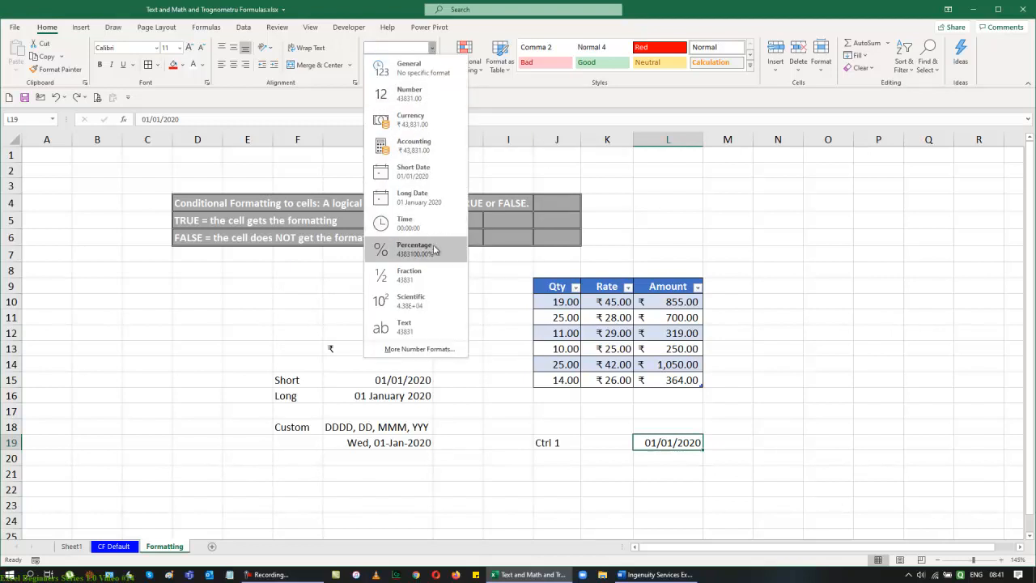
left_click(155, 365)
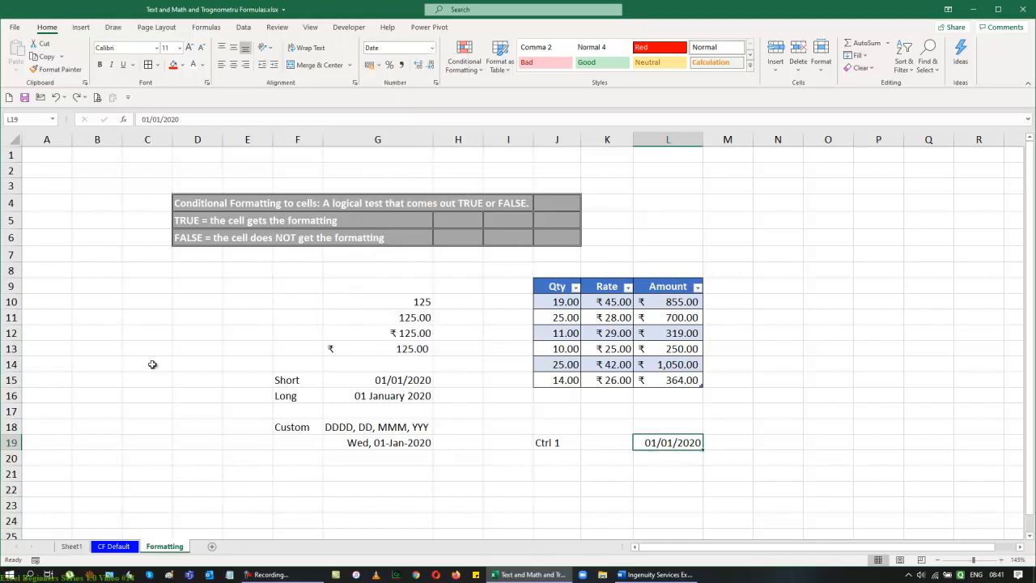
Step: Enter 19:33 in cell C14 and apply the Time number format to it
left_click(153, 364)
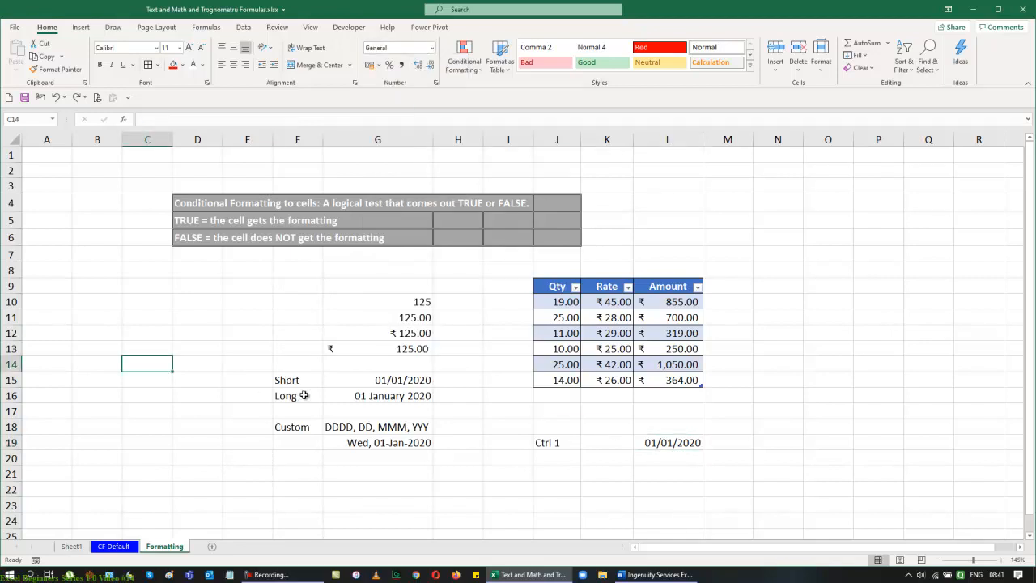
type("19")
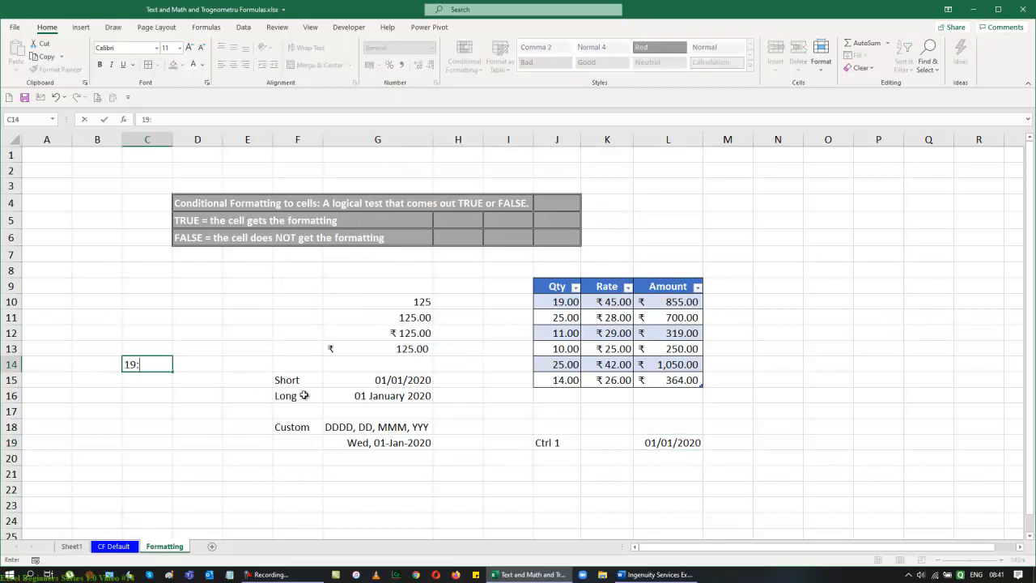
type(":33")
key("Return")
key("Up")
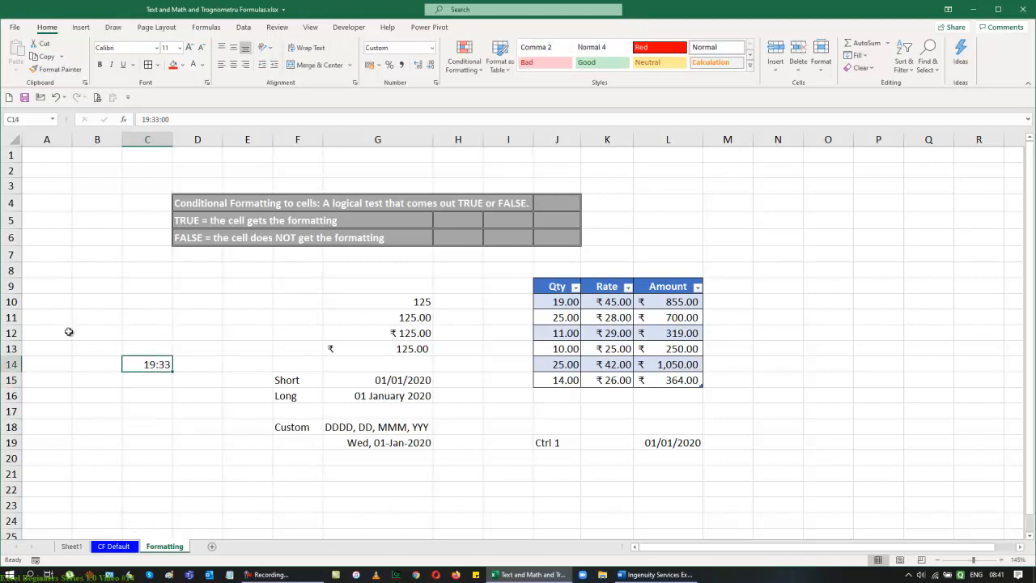
left_click(432, 47)
left_click(426, 227)
Step: Enter the label Time in C13 above the time value and the label Percentage in C16
key("Up")
type("Time")
key("Return")
key("Down")
key("Down")
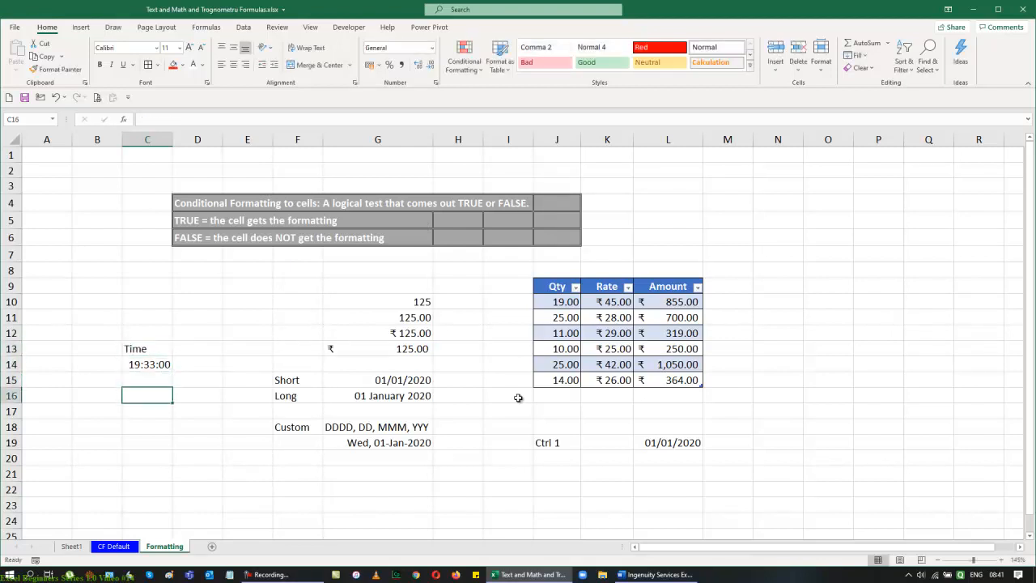
type("Percen")
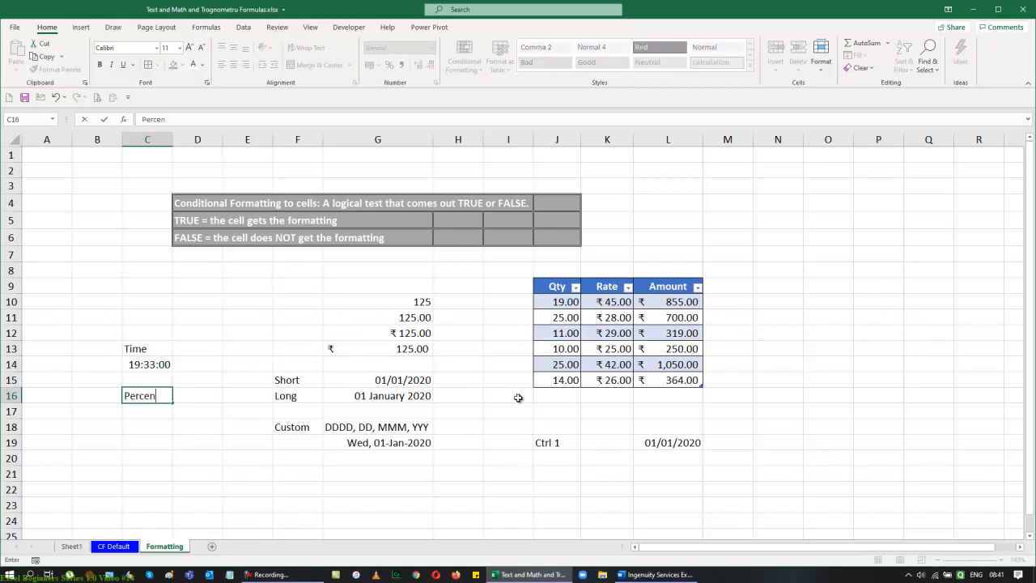
type("tage")
key("Return")
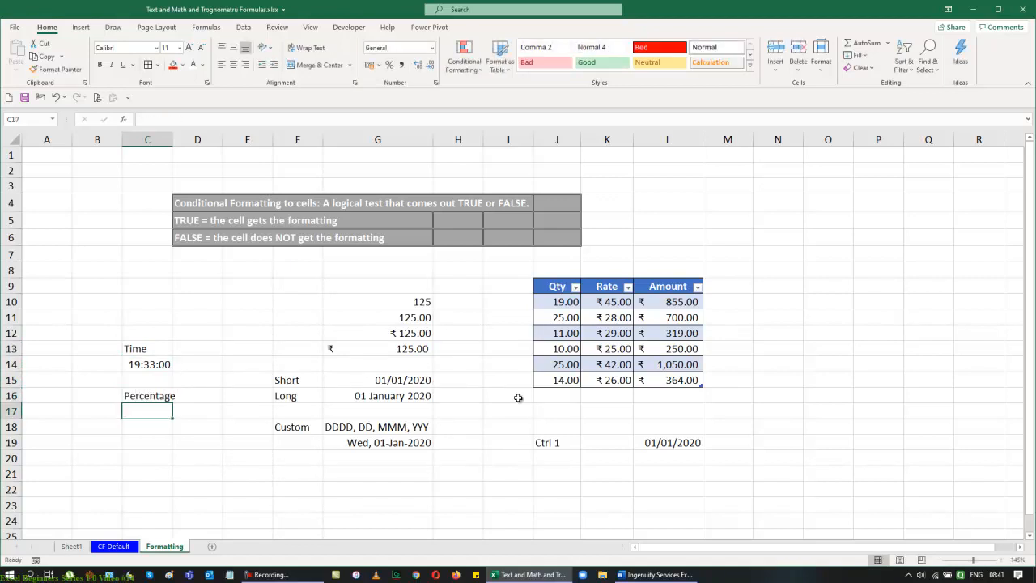
Step: Enter 0.01 in cell C17 below the Percentage label and reselect that cell
type("0.01")
key("Return")
key("Up")
Step: Try the Percentage number format and the Percent Style on the value in C17, undoing each one
left_click(433, 48)
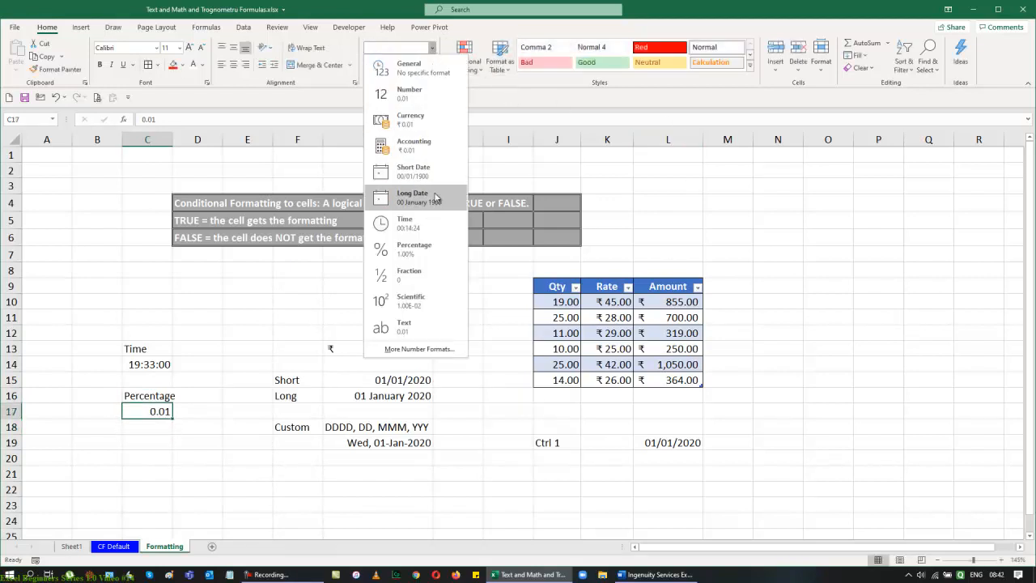
left_click(424, 253)
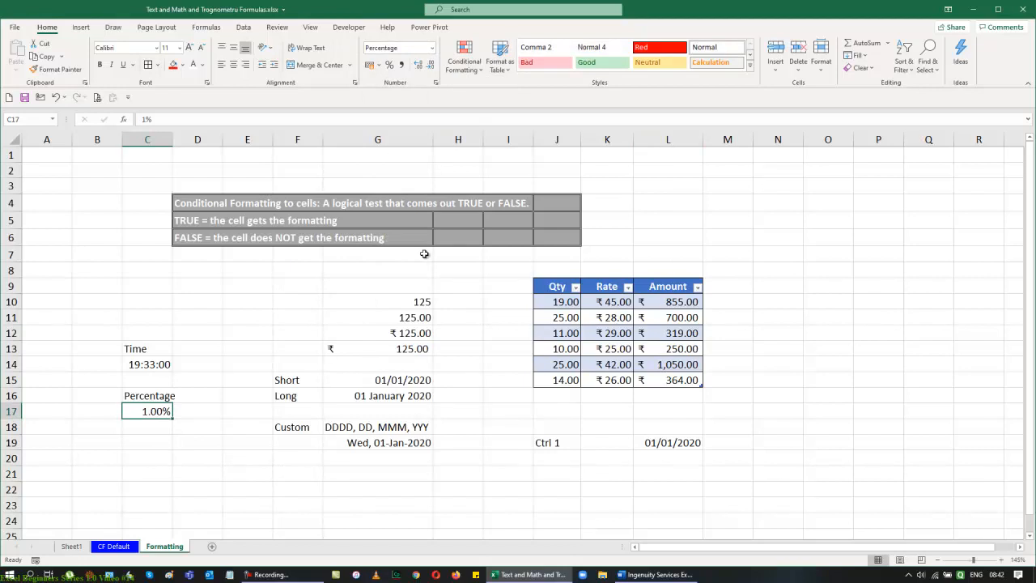
key("ctrl+z")
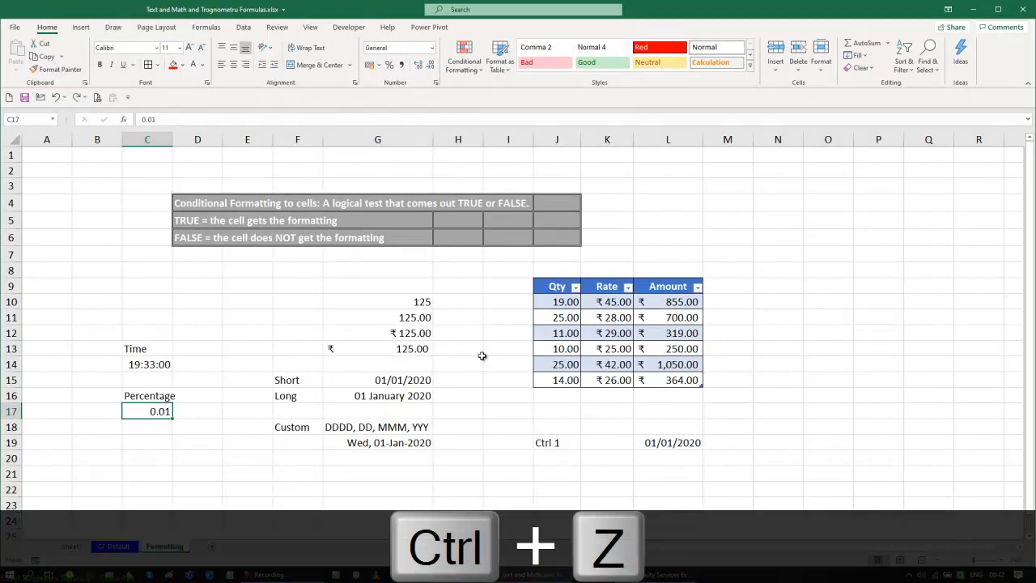
left_click(393, 68)
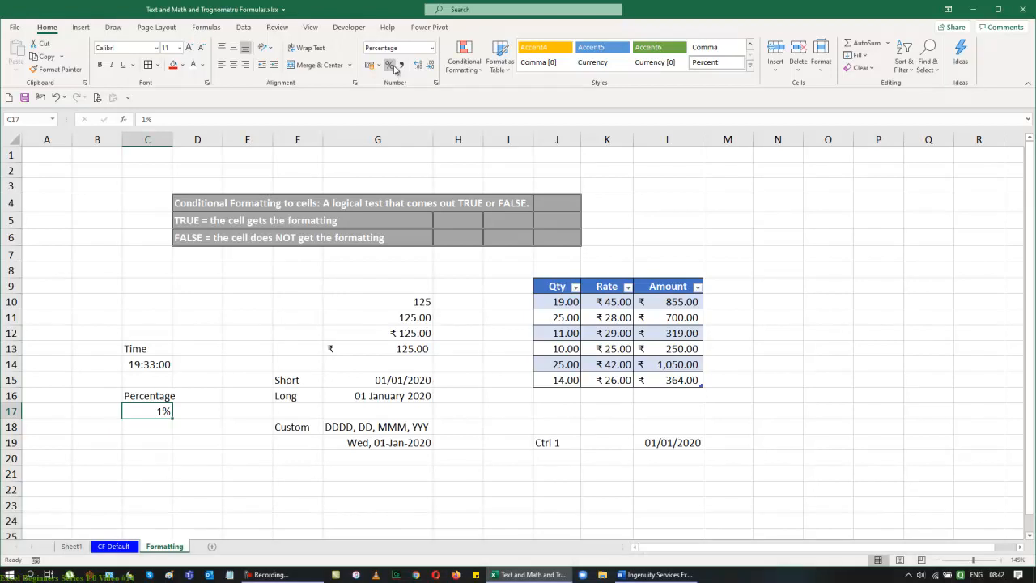
key("ctrl+z")
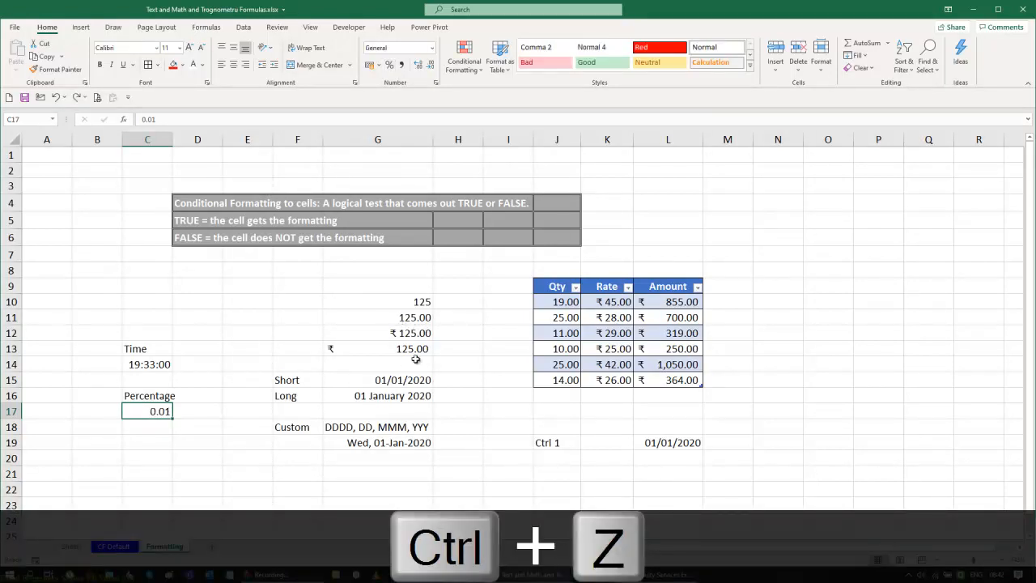
Step: Copy the unformatted 125 from G10 into the range O10:P11
left_click(417, 303)
key("ctrl+v")
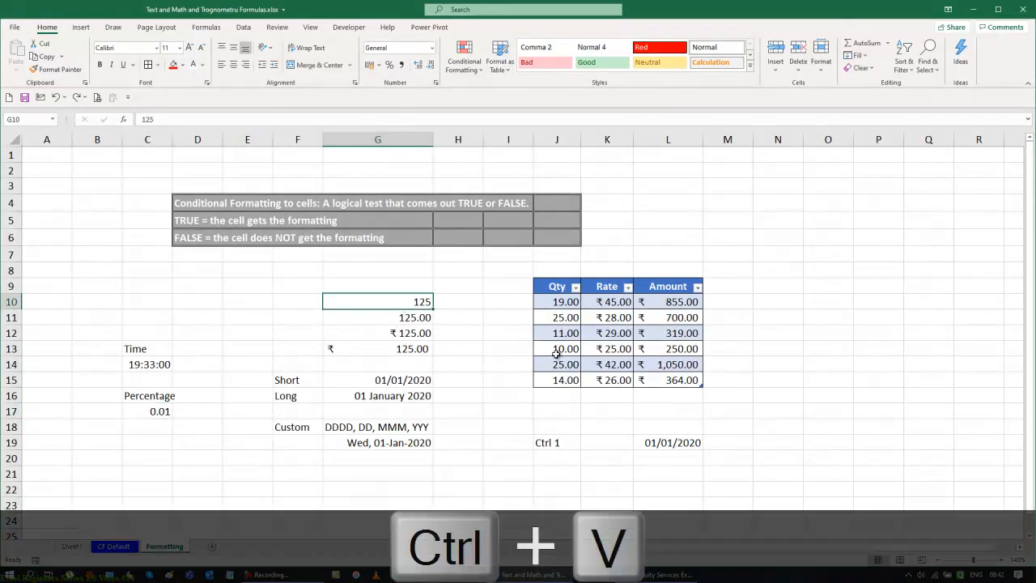
key("ctrl+c")
left_click_drag(848, 298, 834, 318)
key("ctrl+v")
left_click(867, 400)
Step: Apply the rupee Accounting format to O10:O11 and the Comma Style to P10:P11, and compare with G11
left_click(833, 304)
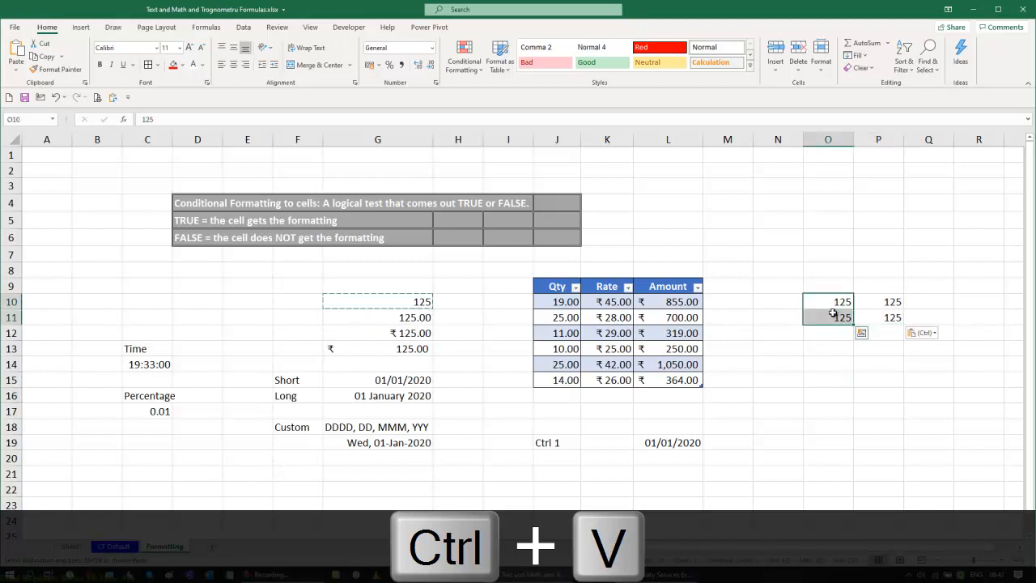
left_click(369, 64)
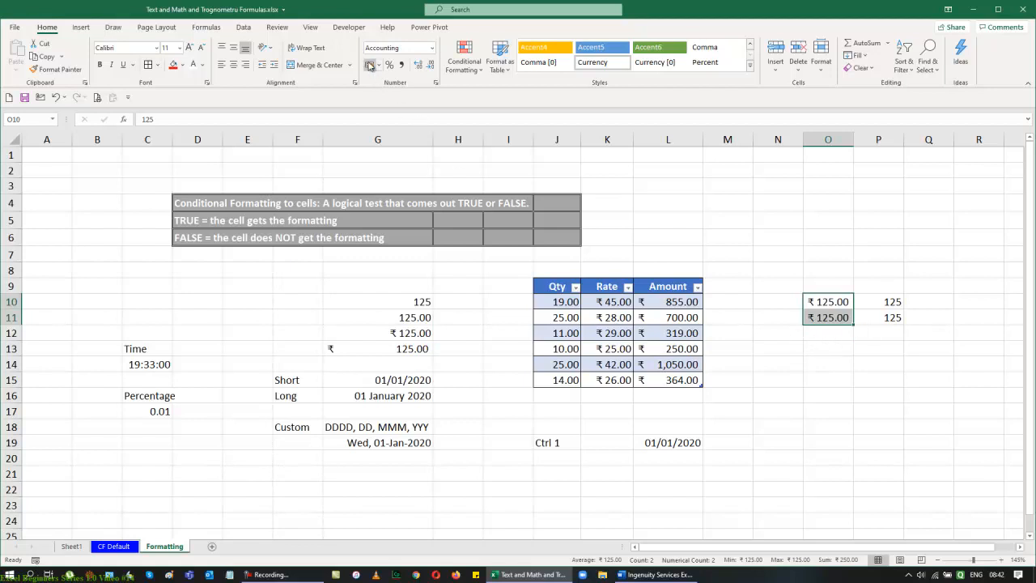
left_click(892, 301)
left_click(893, 317, "shift")
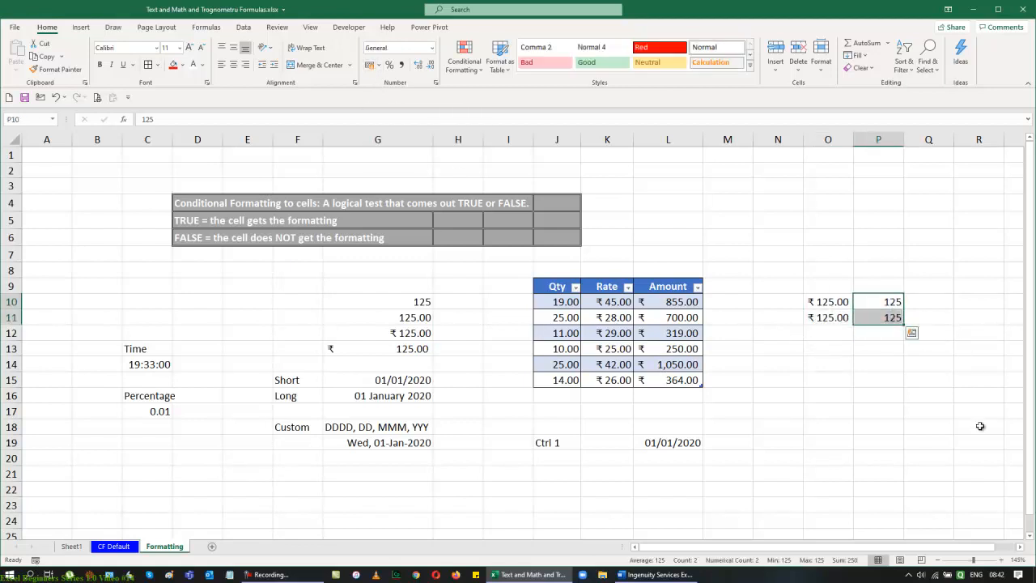
left_click(401, 71)
left_click(395, 319)
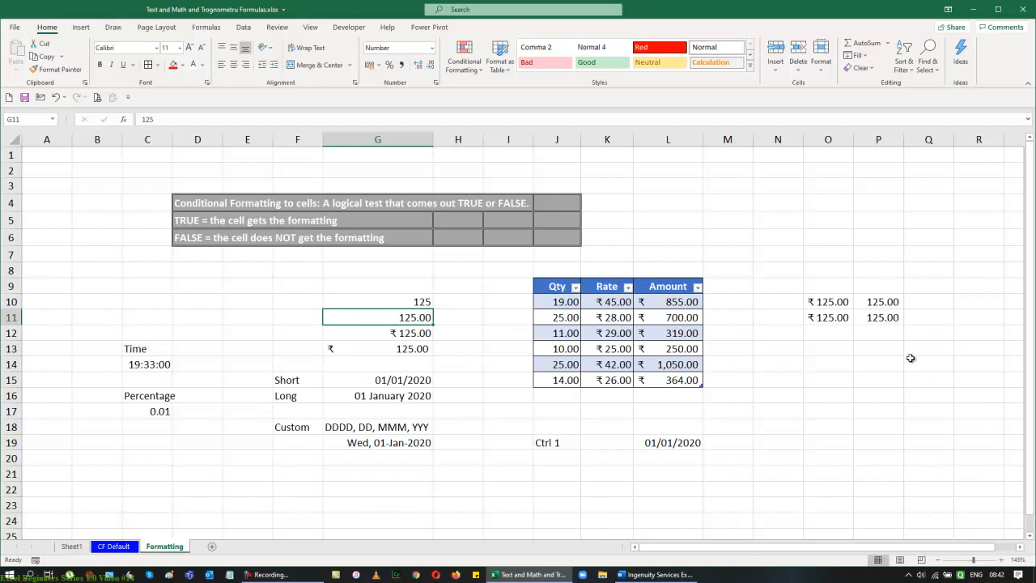
Step: Increase the decimals of P10:P11 to four places and reduce them to zero places
left_click_drag(880, 306, 880, 317)
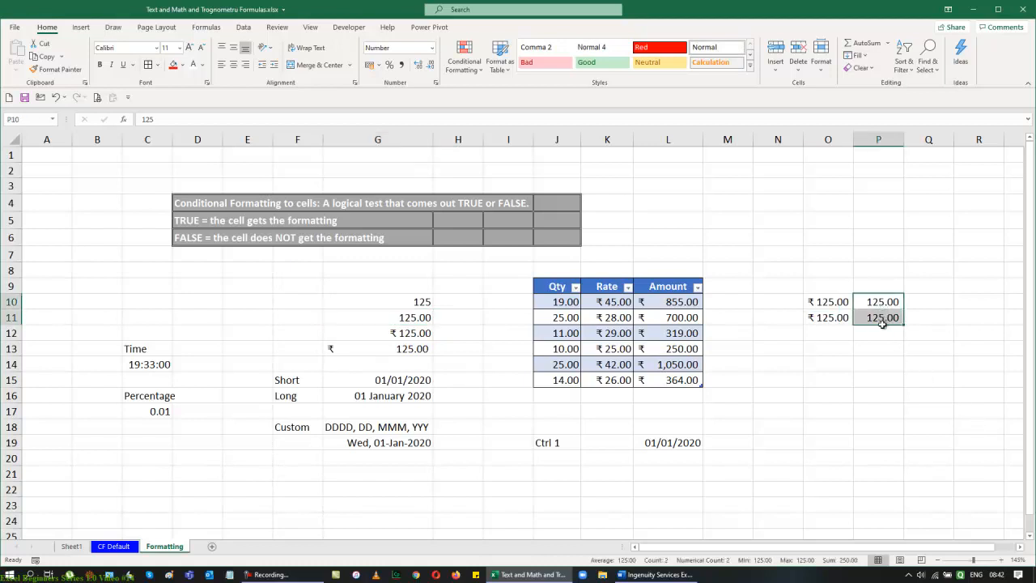
left_click(419, 66)
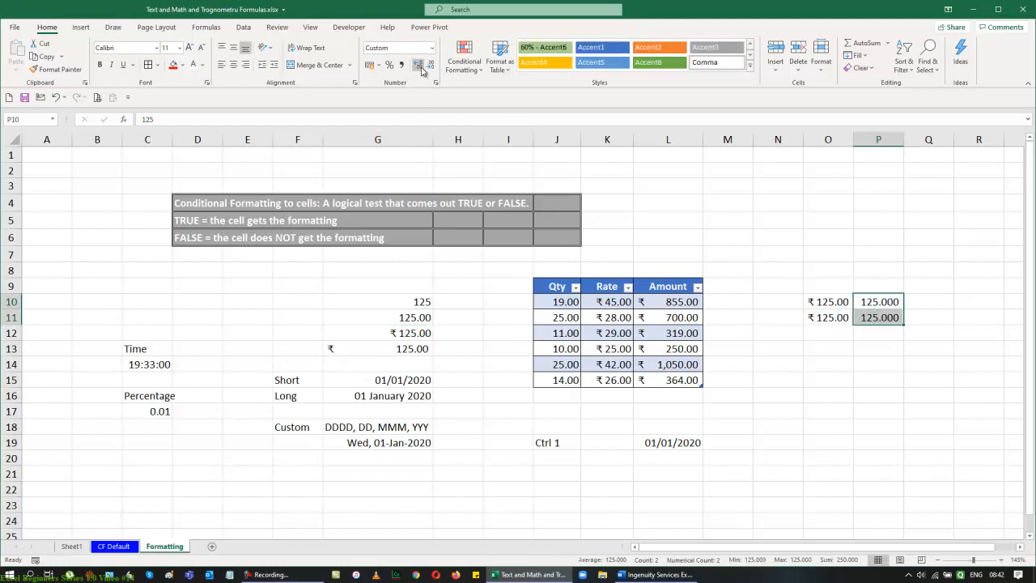
left_click(420, 68)
left_click(433, 68)
left_click(432, 68)
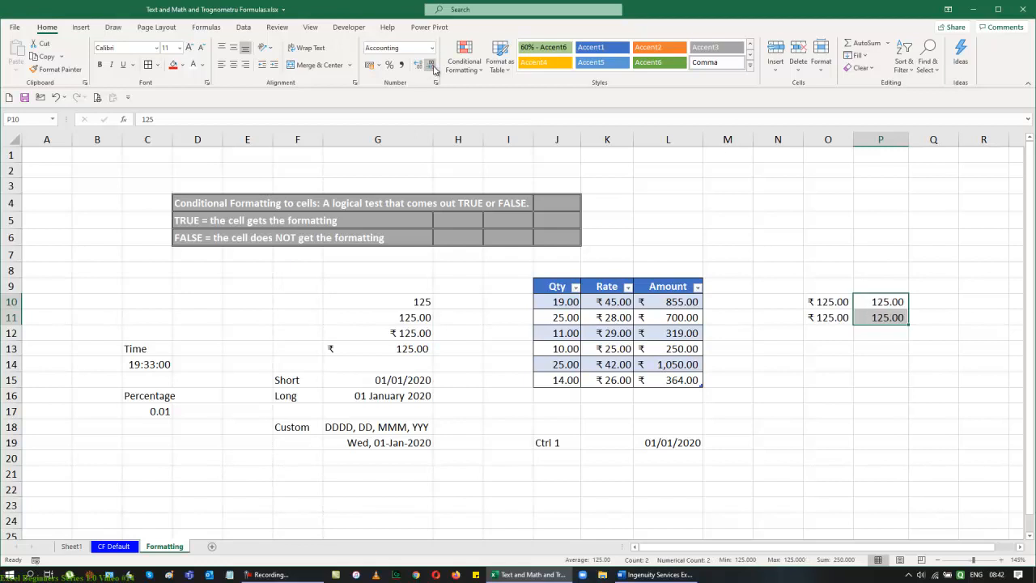
left_click(432, 68)
left_click(433, 68)
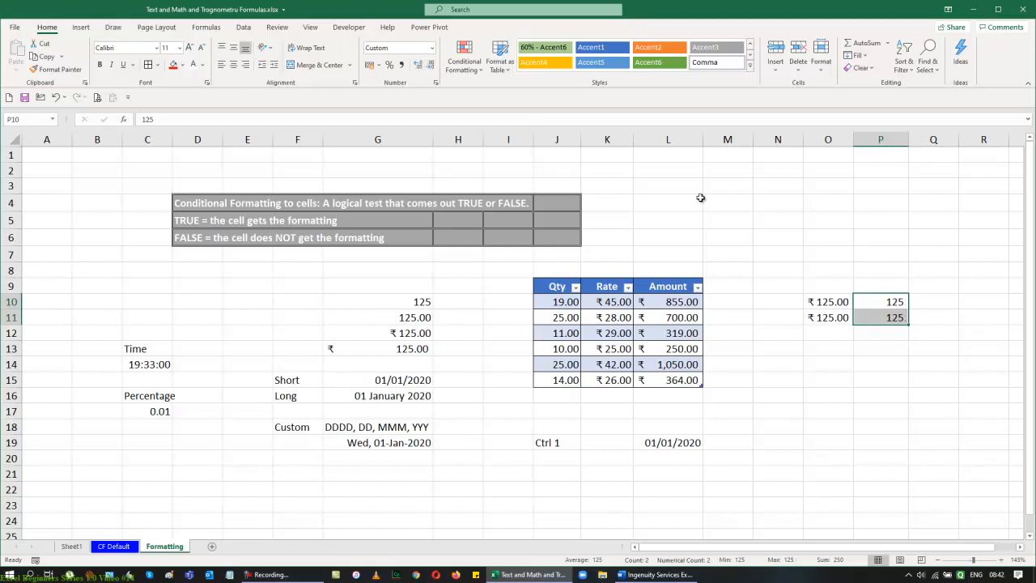
left_click(783, 235)
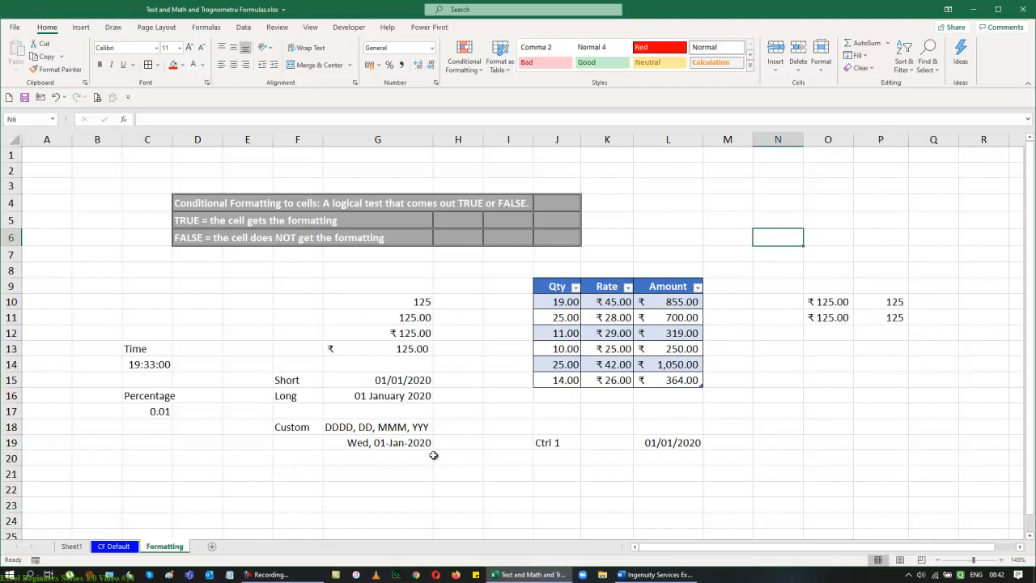
left_click(432, 48)
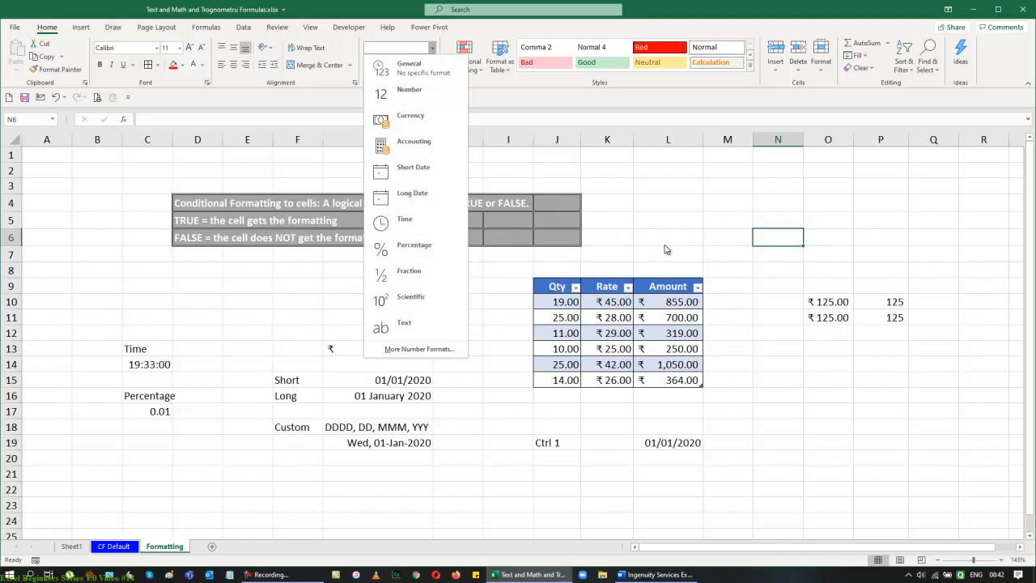
left_click(712, 250)
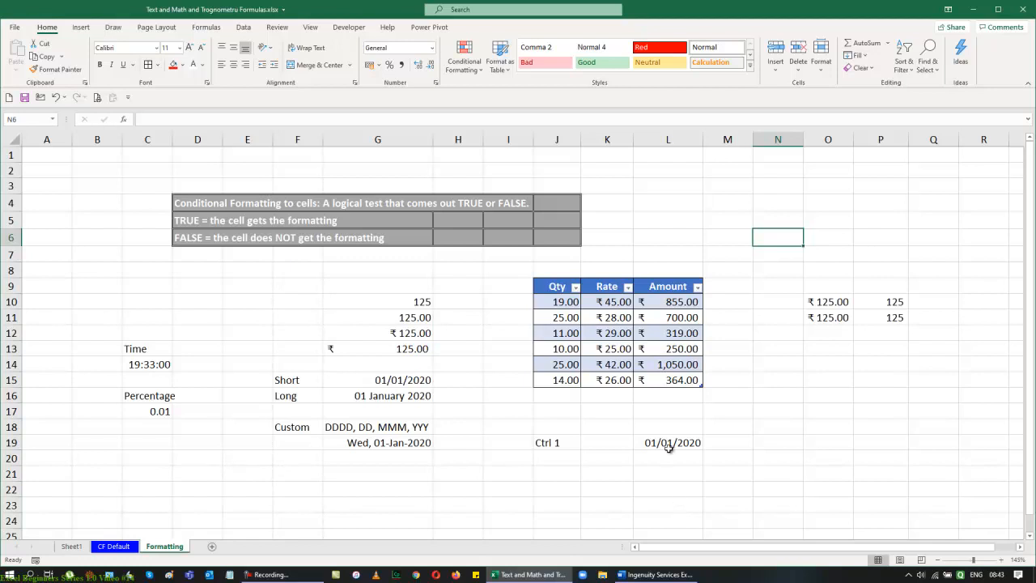
Step: Add a new worksheet and check the row height and column width settings for cell A1
left_click(212, 547)
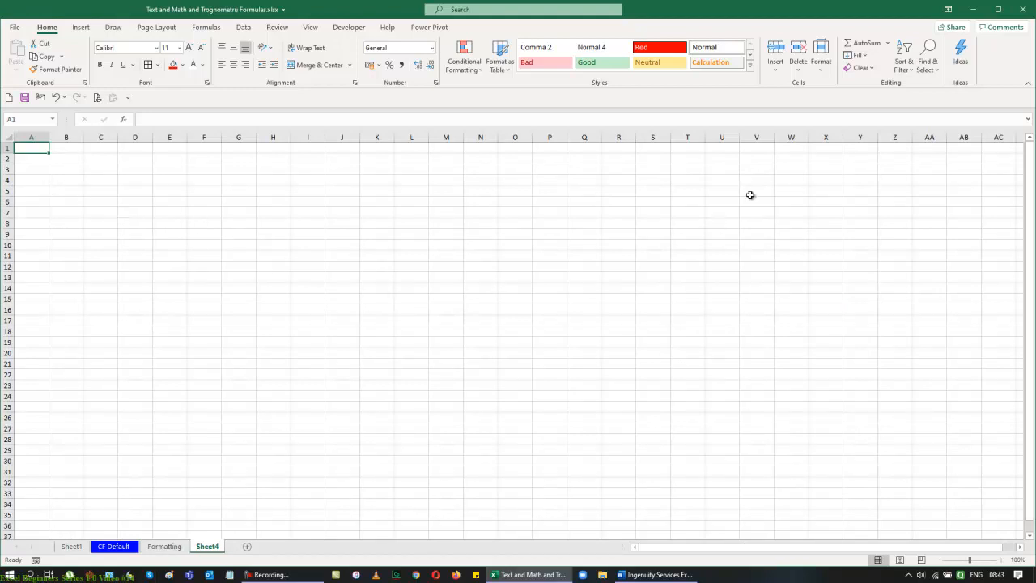
left_click(820, 73)
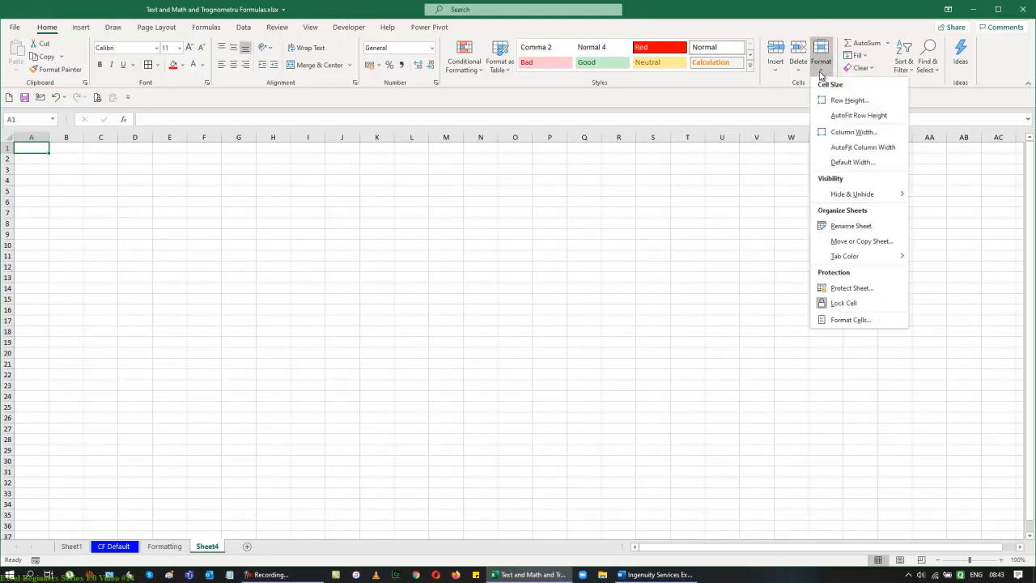
left_click(847, 100)
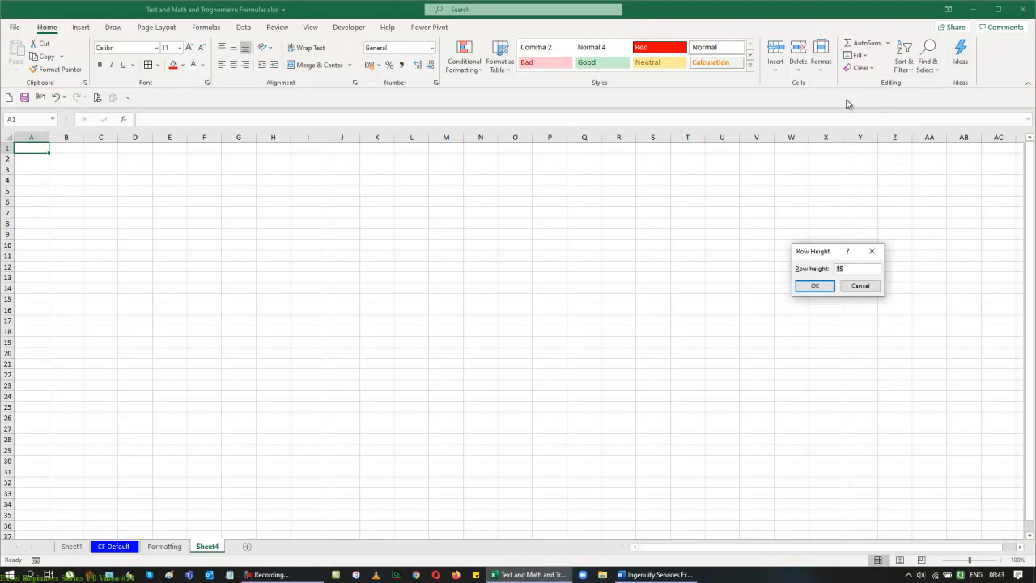
left_click(851, 288)
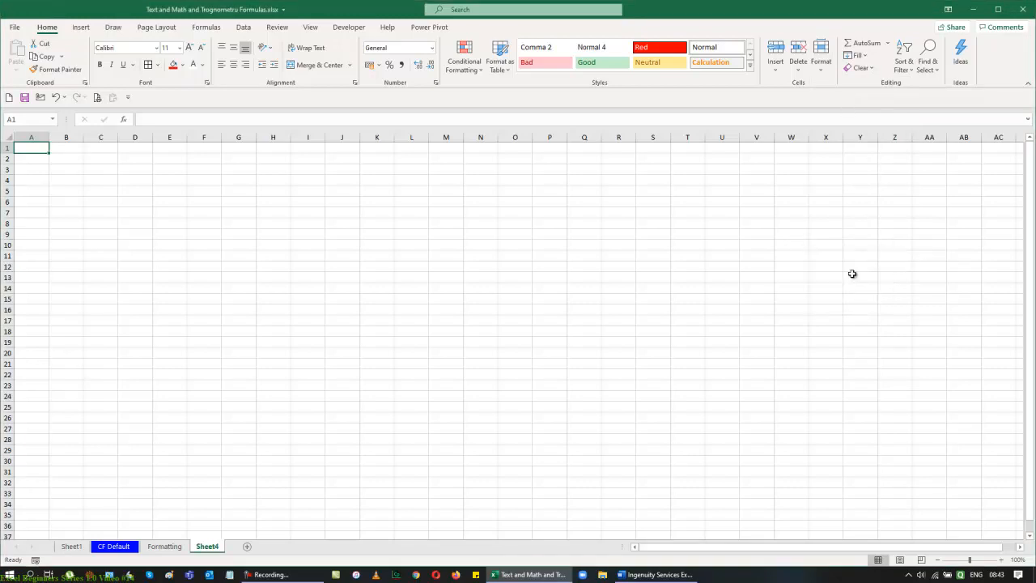
left_click(824, 77)
left_click(833, 135)
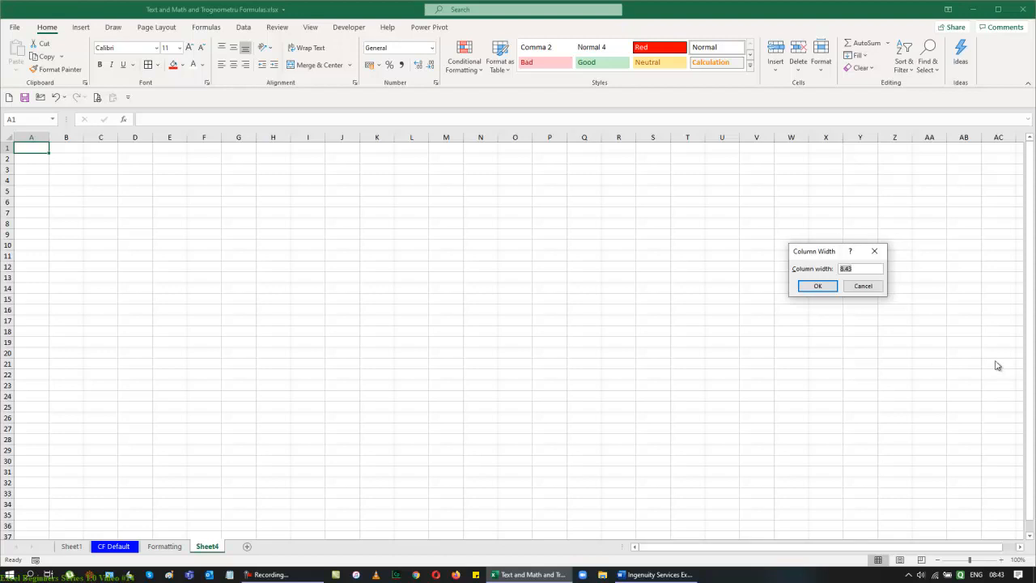
left_click(871, 289)
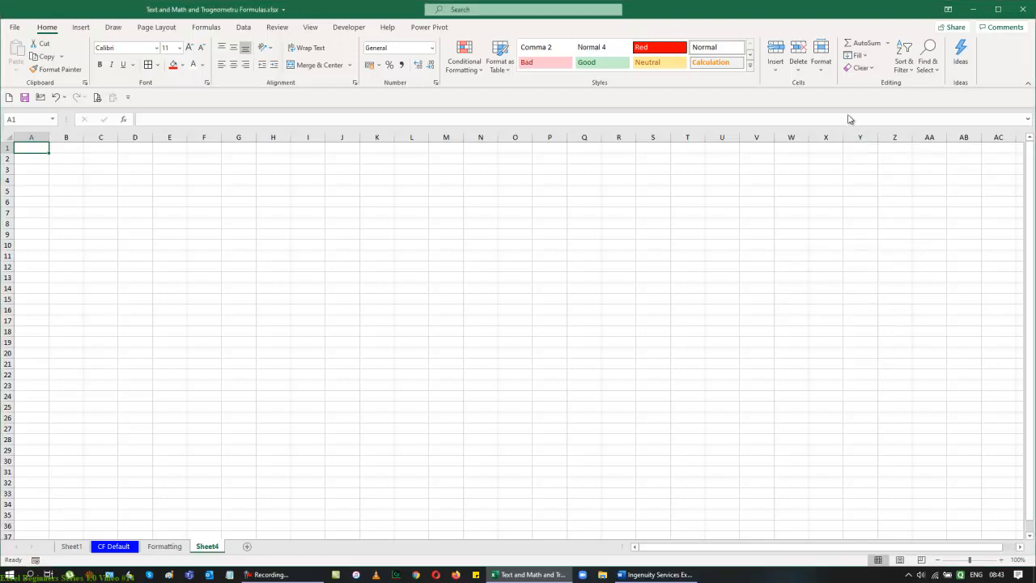
Step: Set the height of row 1 on the new sheet to 20 and undo the change
left_click(819, 65)
left_click(823, 99)
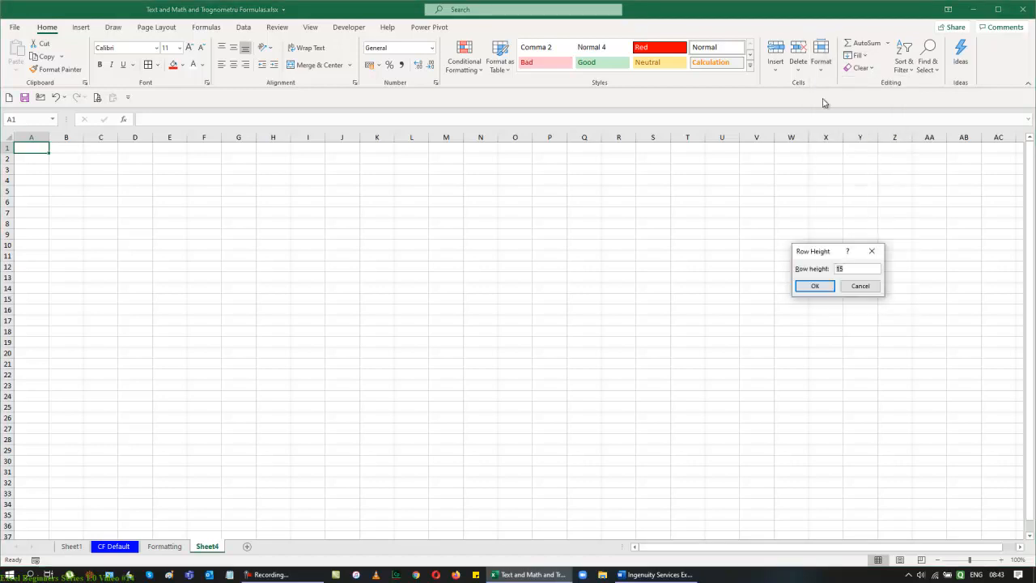
type("20")
key("Return")
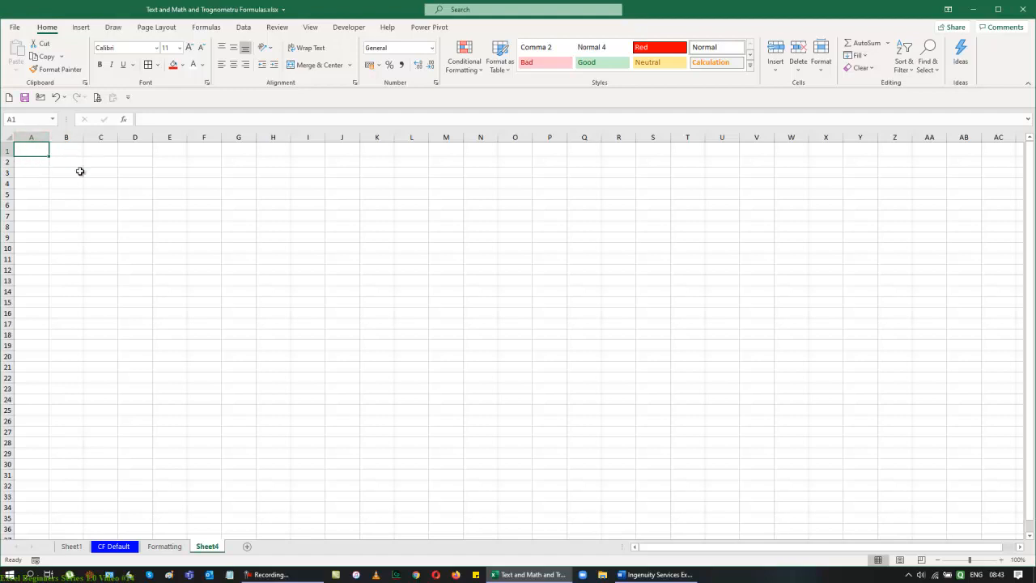
key("ctrl+z")
key("ctrl+z")
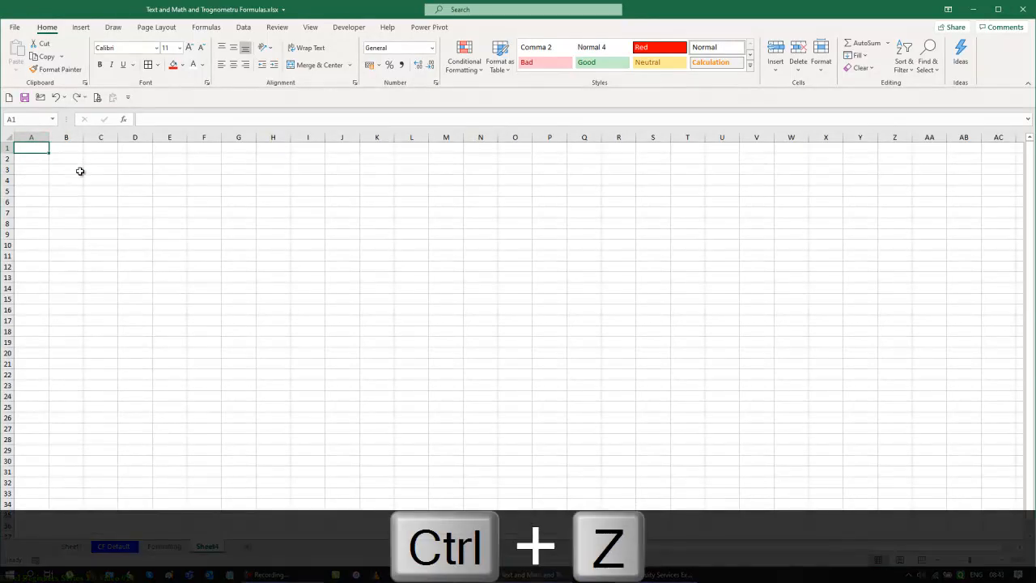
Step: Set the height of all rows on Sheet4 to 20
left_click(6, 138)
left_click(820, 70)
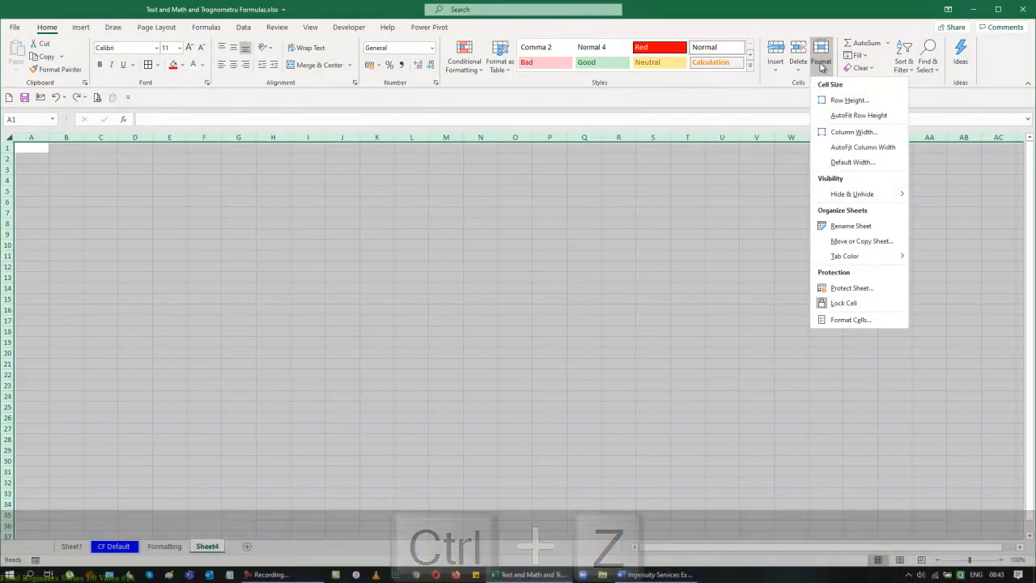
left_click(836, 100)
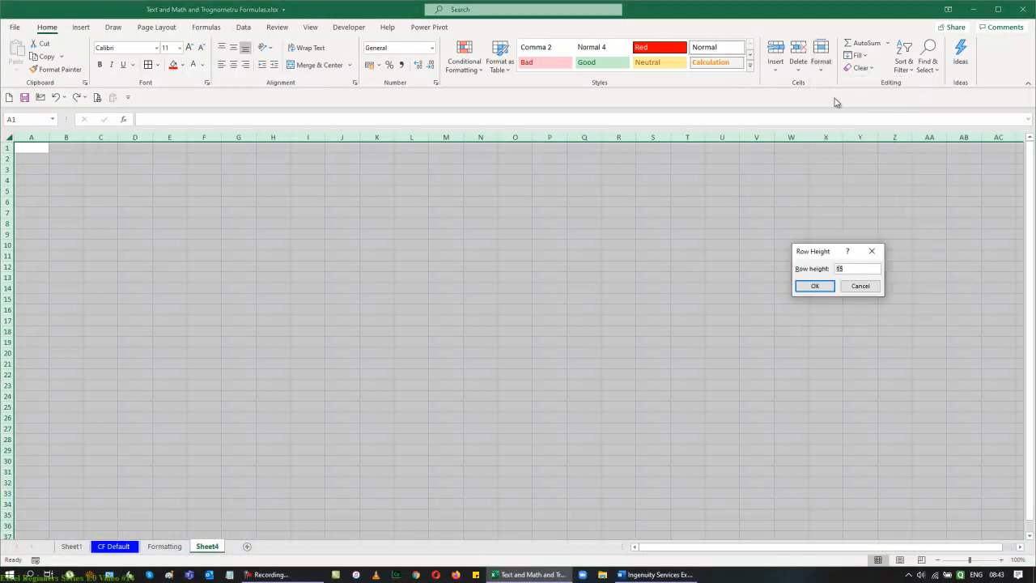
type("20")
key("Return")
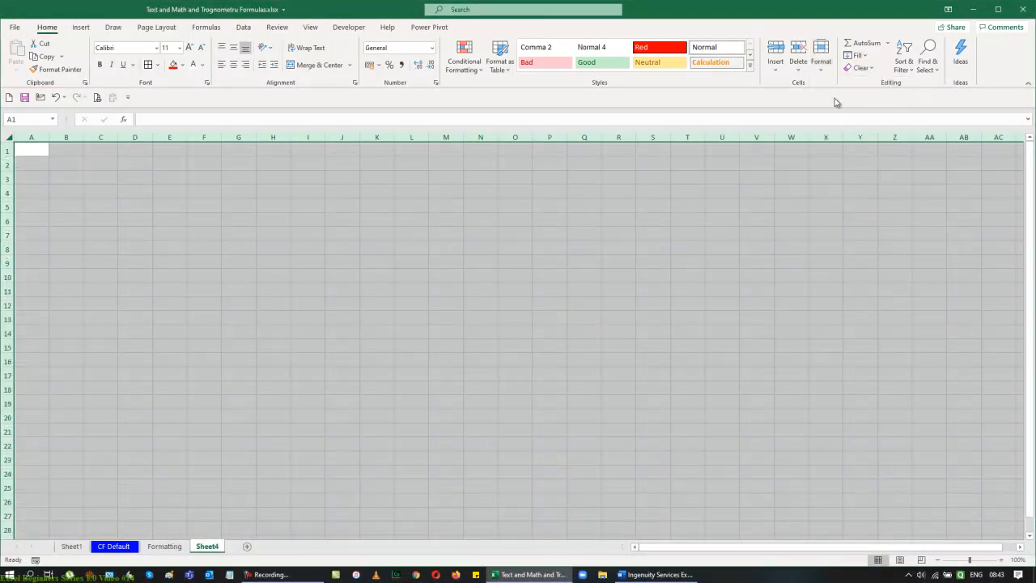
Step: Set the width of all columns on Sheet4 to 10 and deselect the sheet by selecting cell S12
left_click(823, 69)
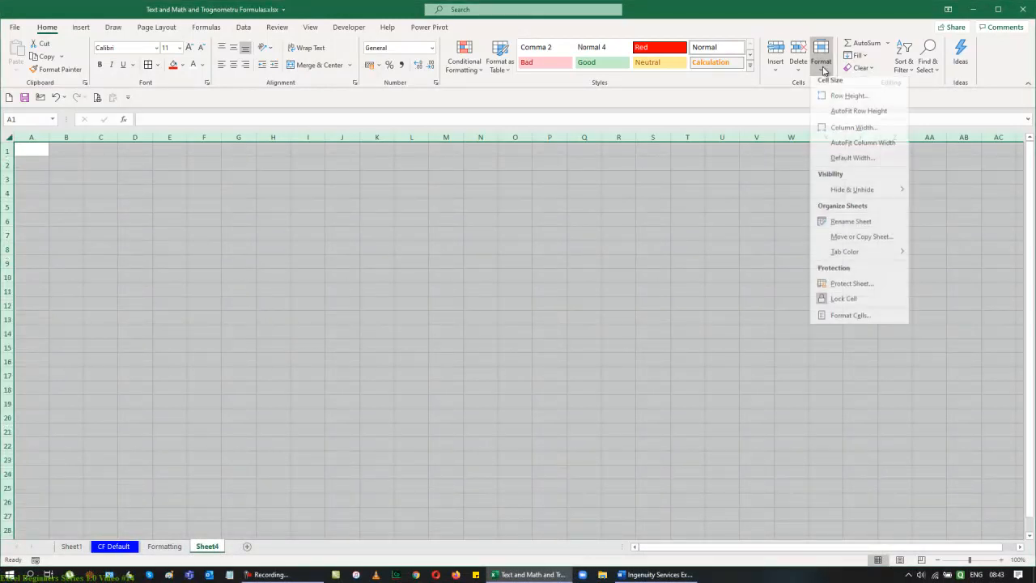
left_click(846, 132)
type("10")
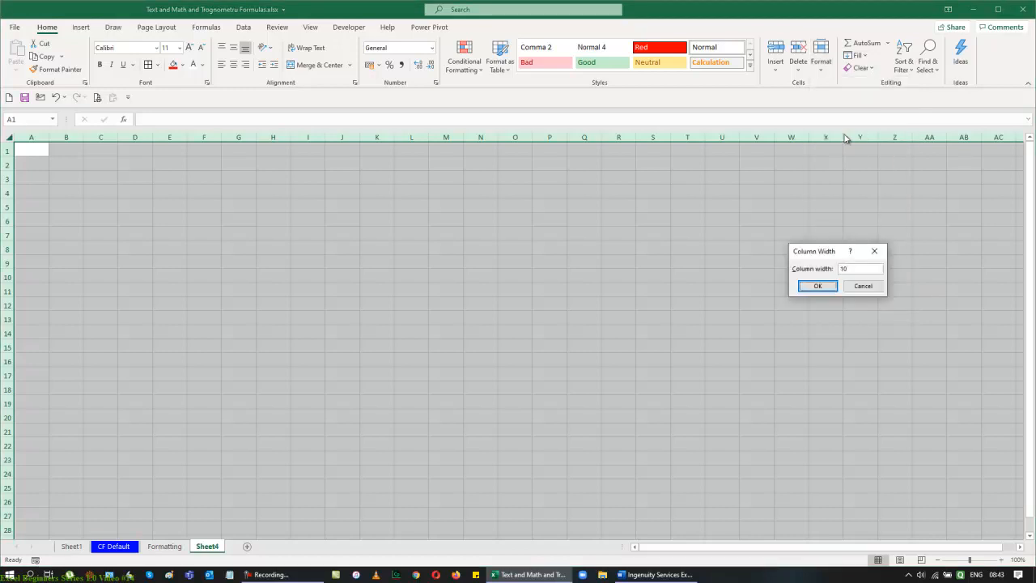
key("Return")
left_click(764, 303)
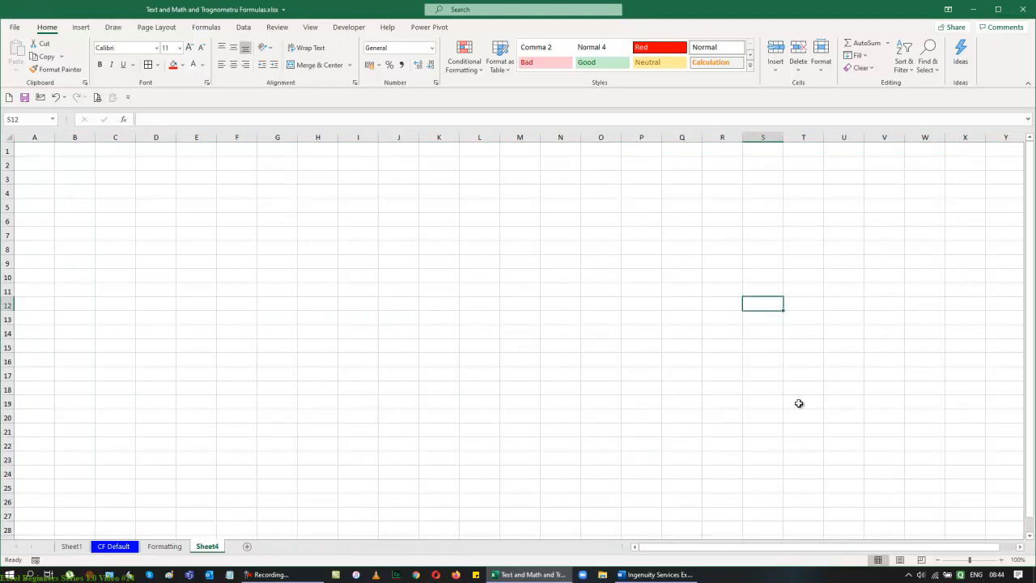
Step: Check the default column width setting of Sheet4 without changing it
left_click(822, 65)
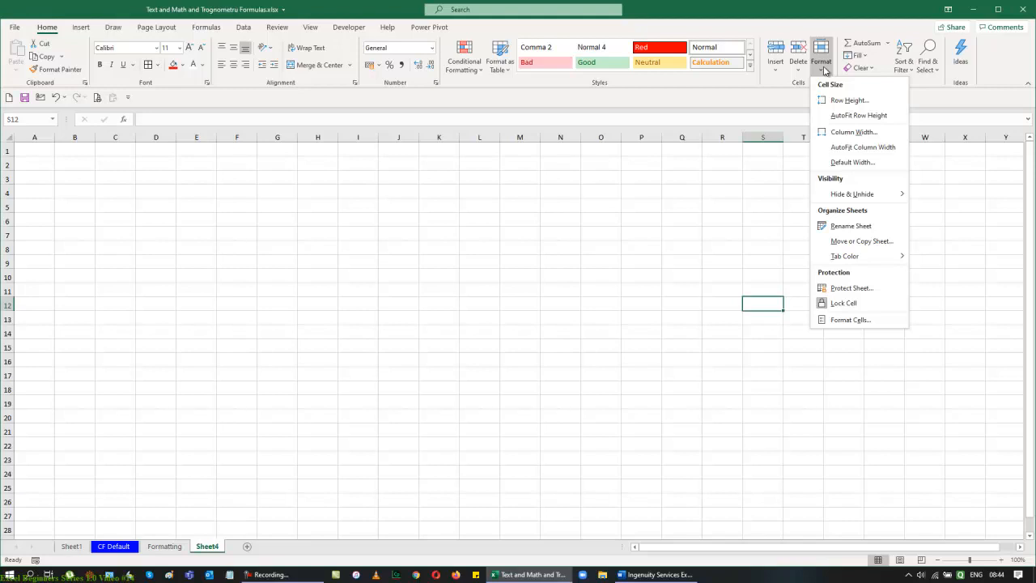
left_click(841, 162)
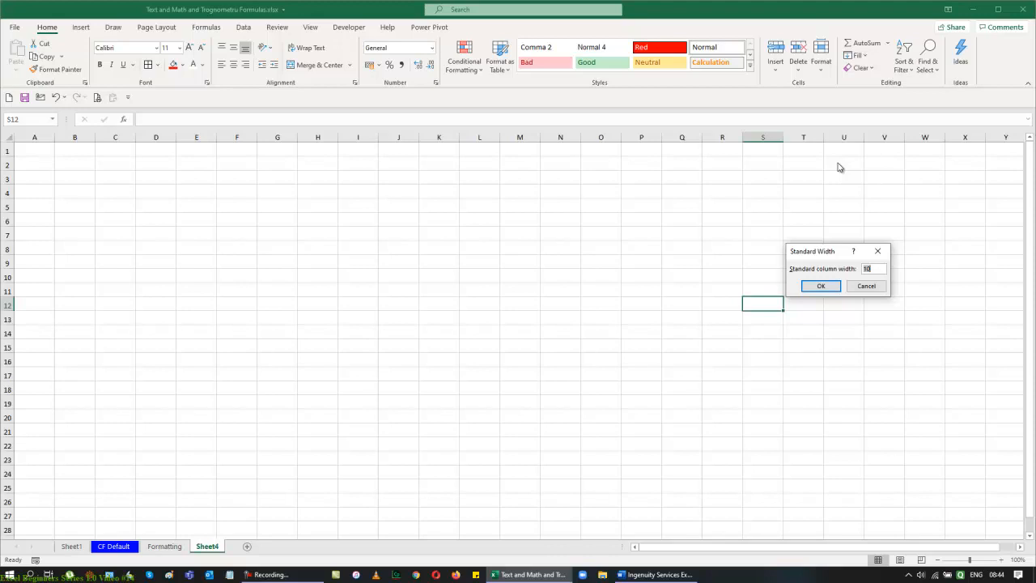
left_click(865, 286)
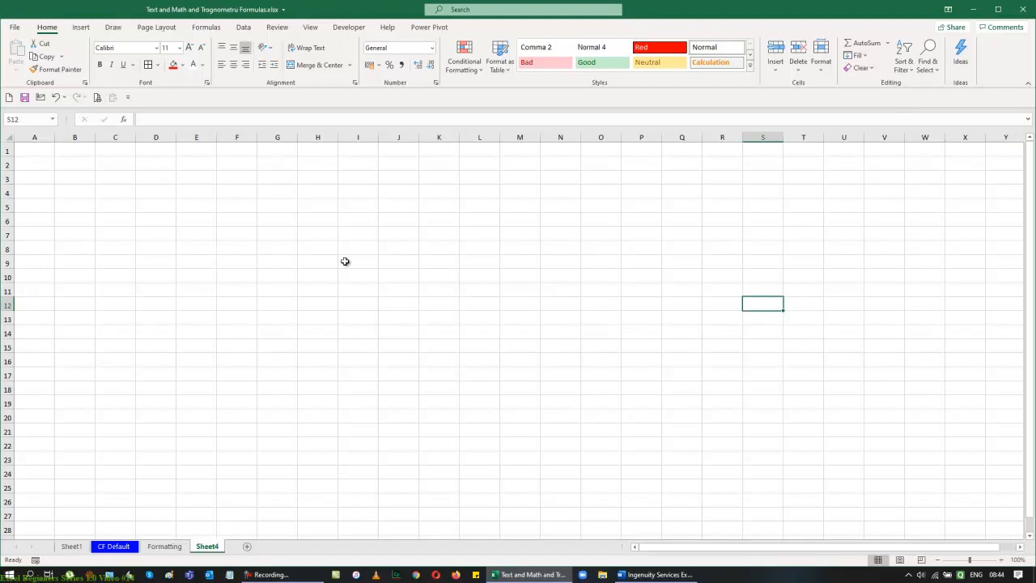
Step: Look through the Formatting, CF Default and Sheet1 worksheets and return to the Formatting sheet
left_click(165, 546)
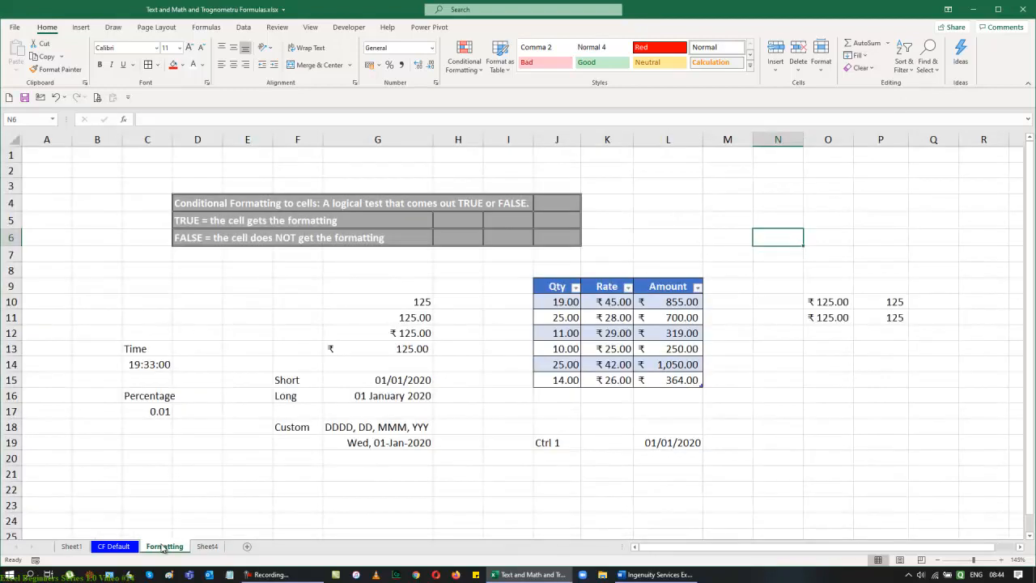
left_click(111, 550)
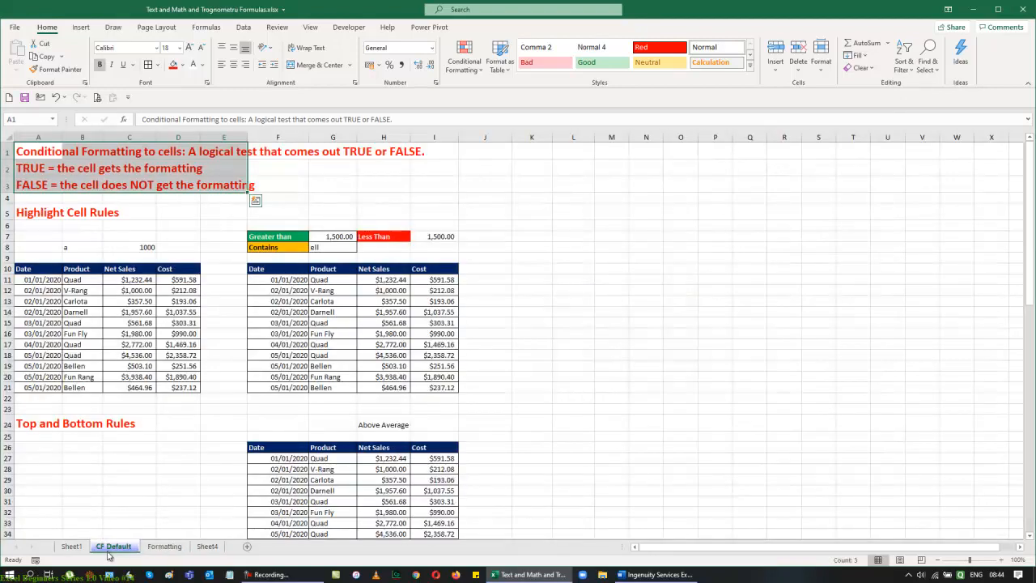
left_click(67, 548)
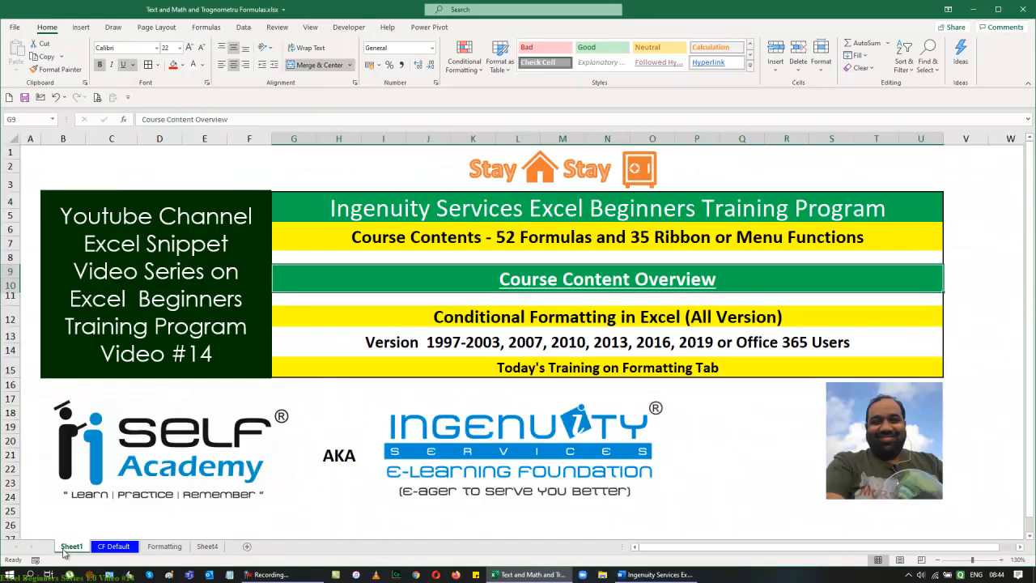
left_click(108, 549)
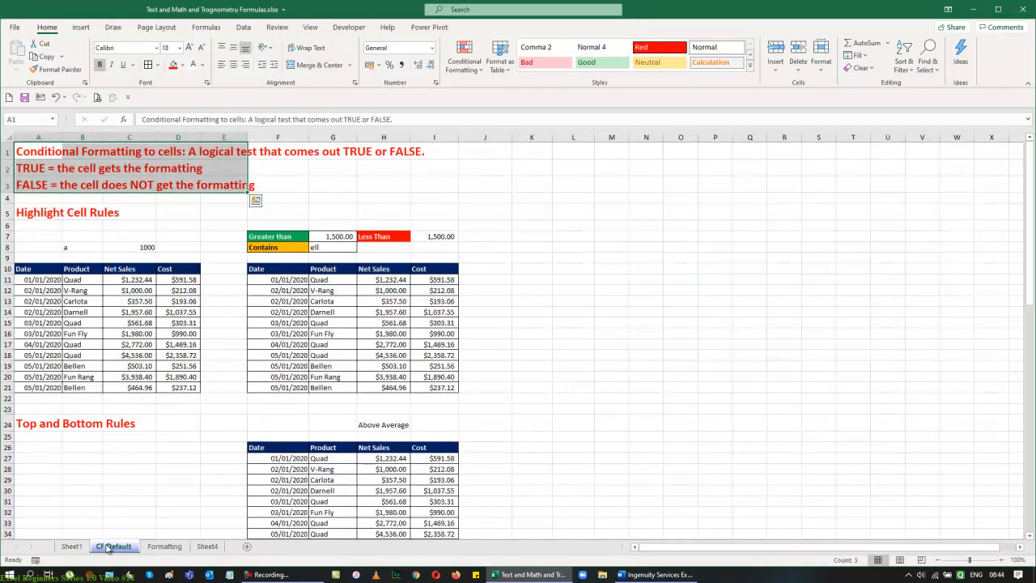
left_click(161, 548)
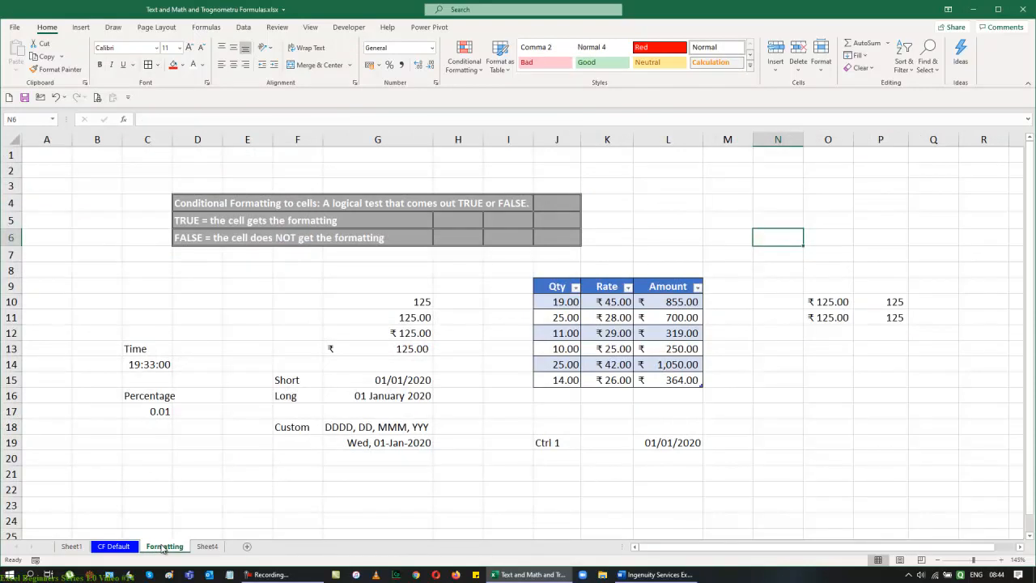
Step: Check the row height for cell P3 on the Formatting sheet and review the cell size options on Sheet4
left_click(857, 191)
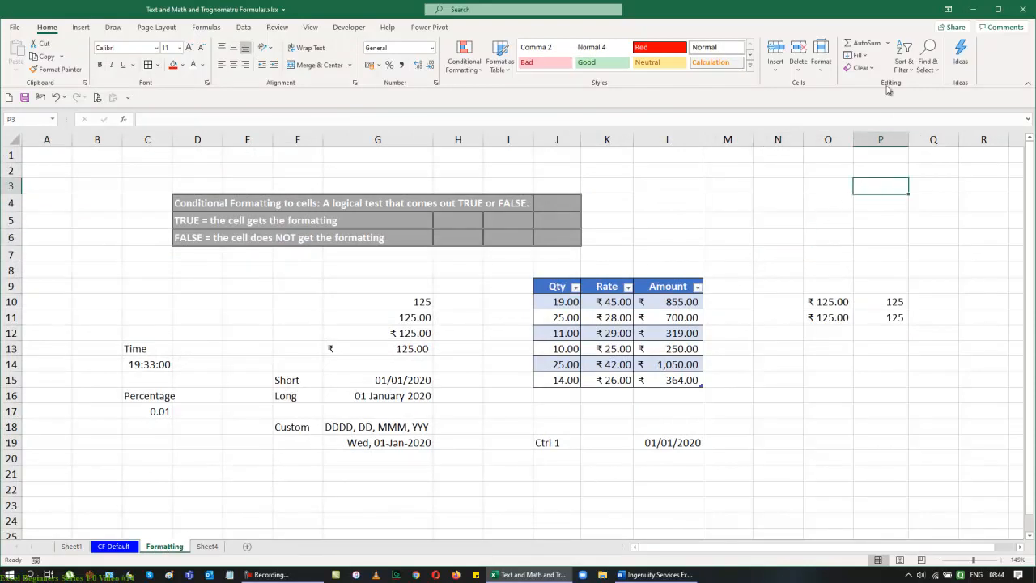
left_click(825, 67)
left_click(838, 97)
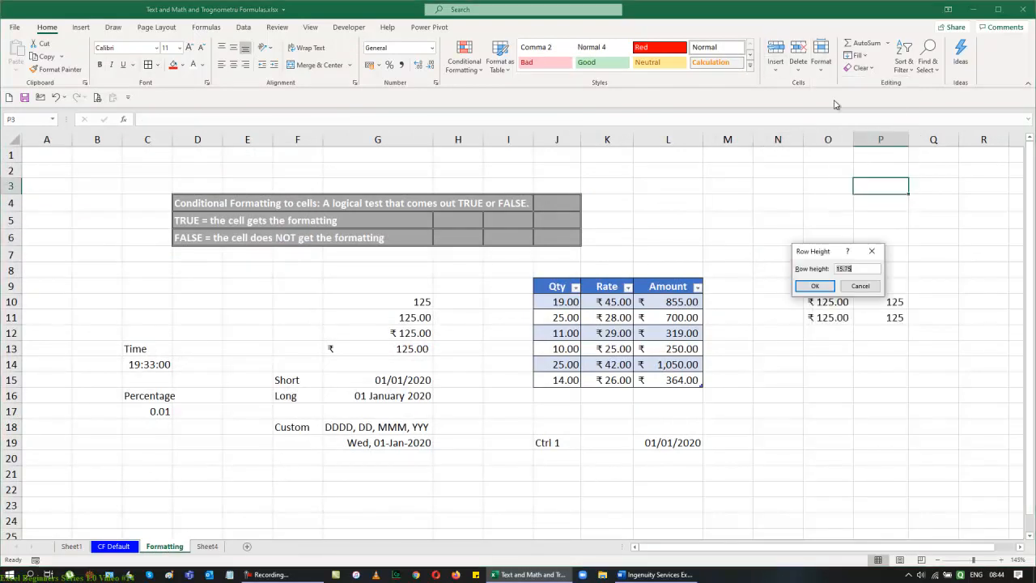
left_click(863, 286)
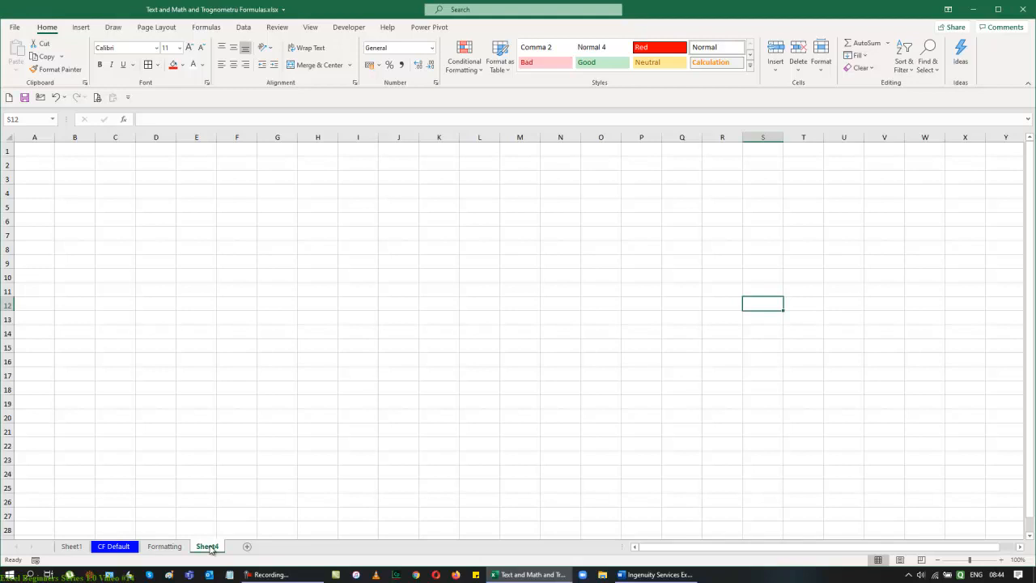
left_click(820, 65)
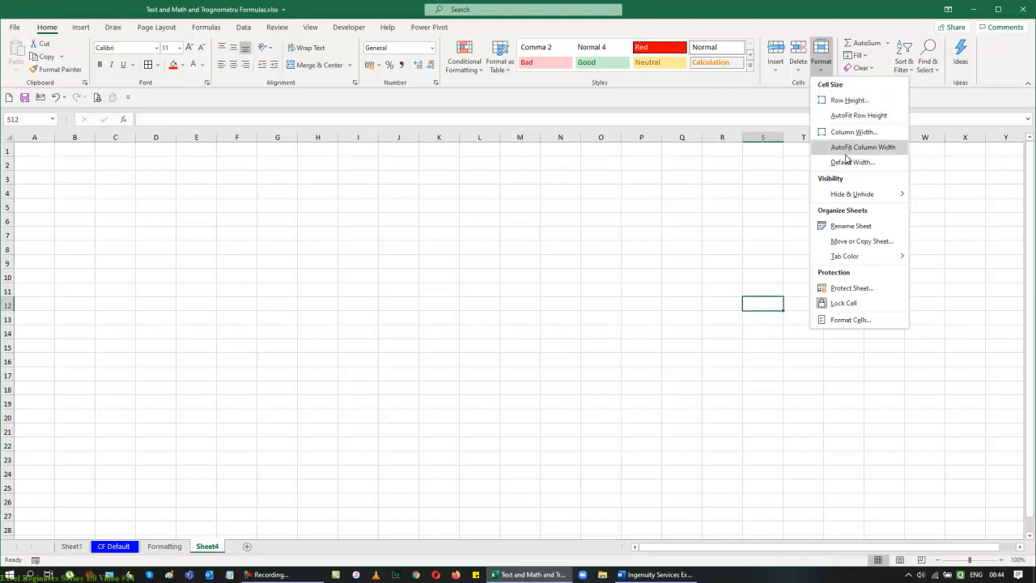
left_click(931, 203)
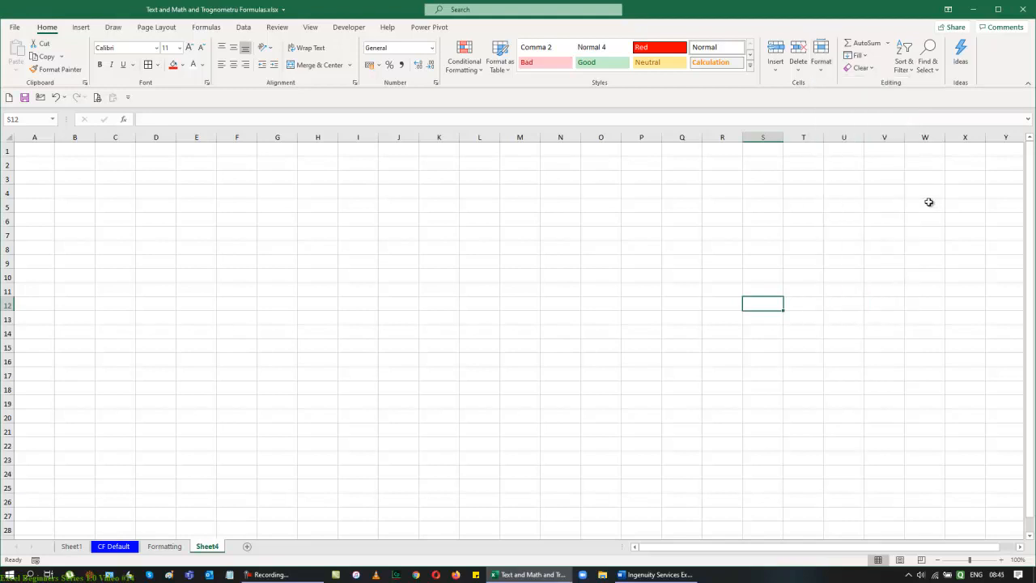
Step: From Sheet1, switch to the Excel Basic Training Program document in Word, review its Formatting topics, and close the document
left_click(165, 547)
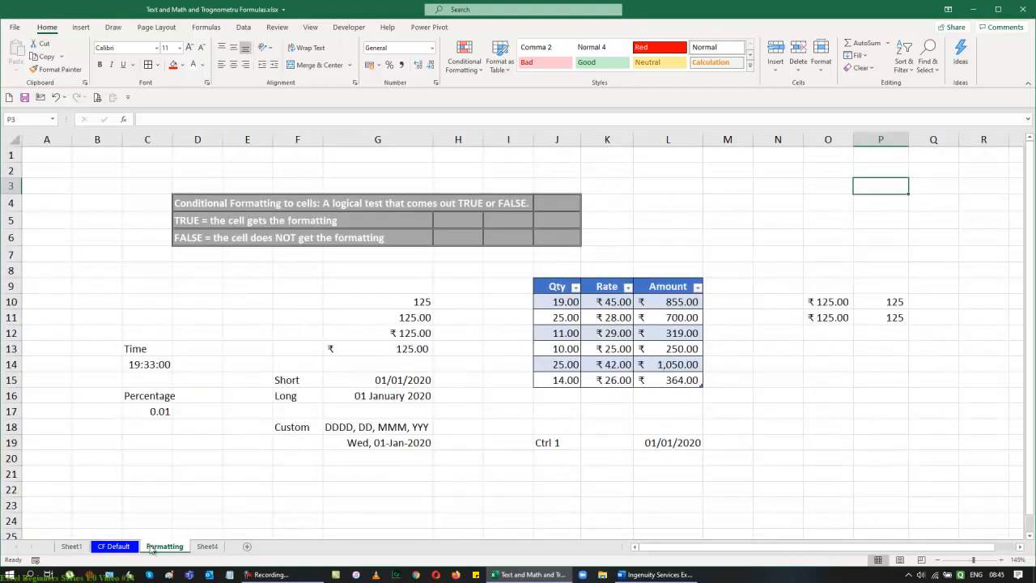
left_click(71, 546)
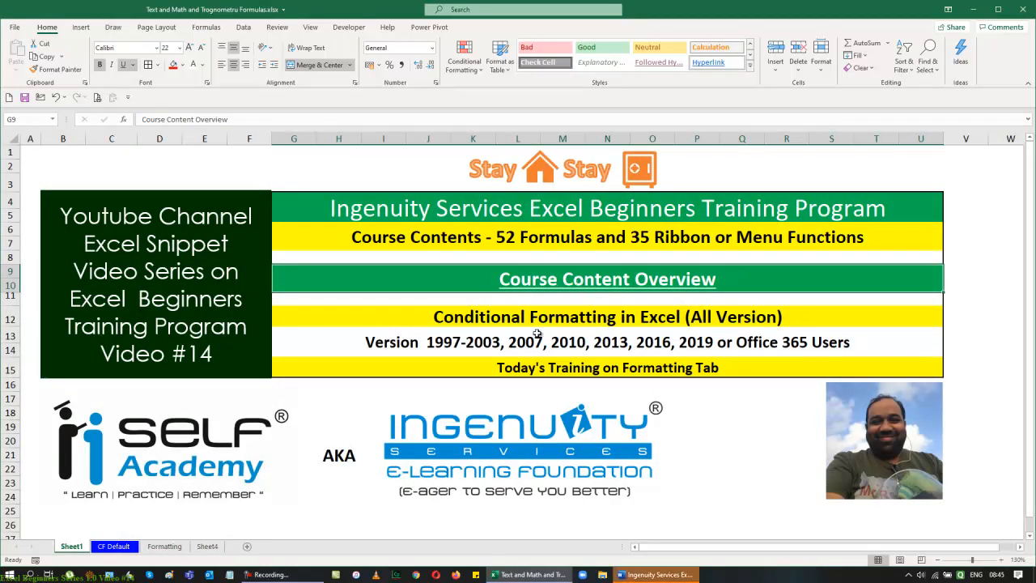
left_click(655, 574)
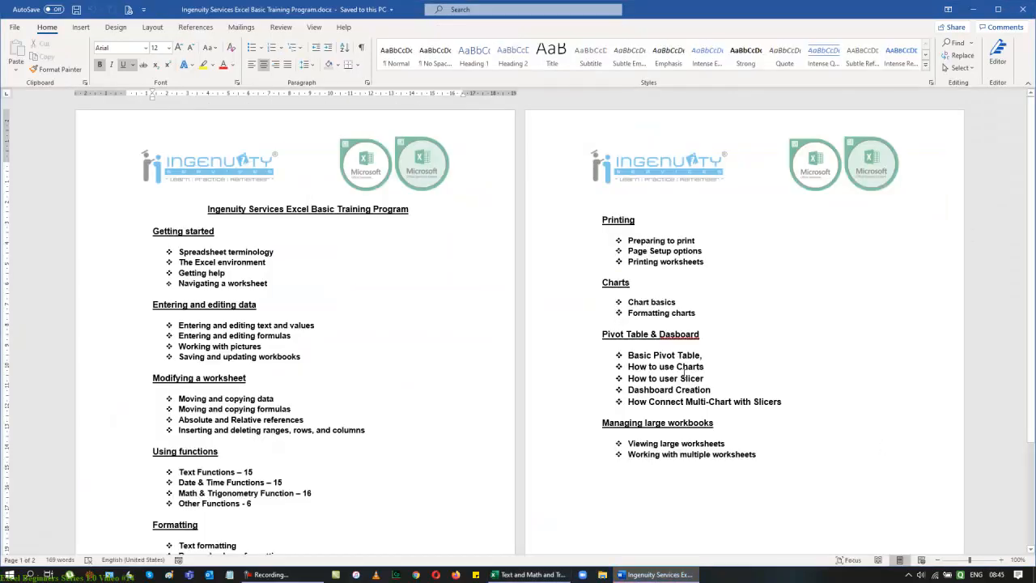
scroll(657, 371, "down", 3)
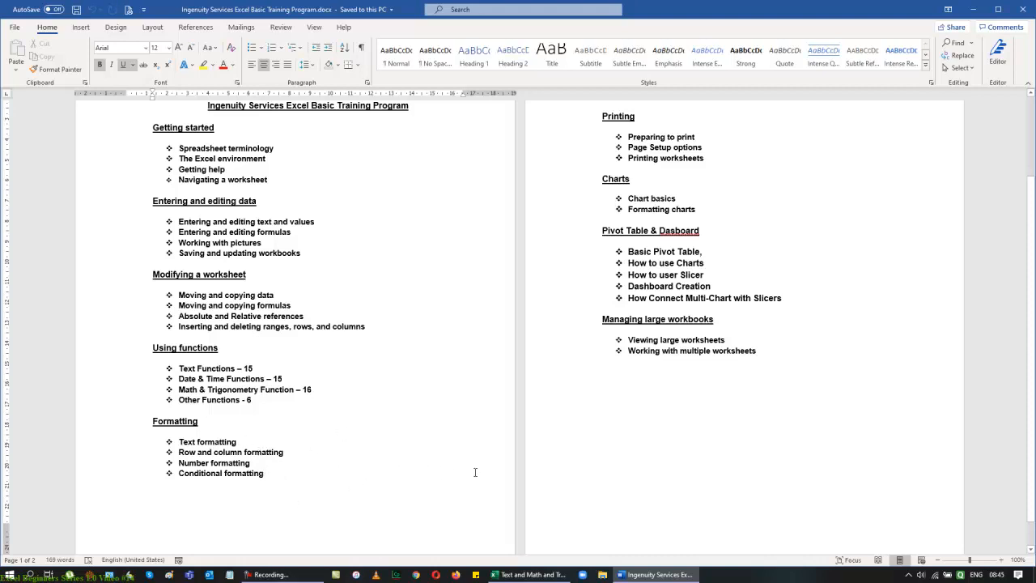
left_click(1022, 10)
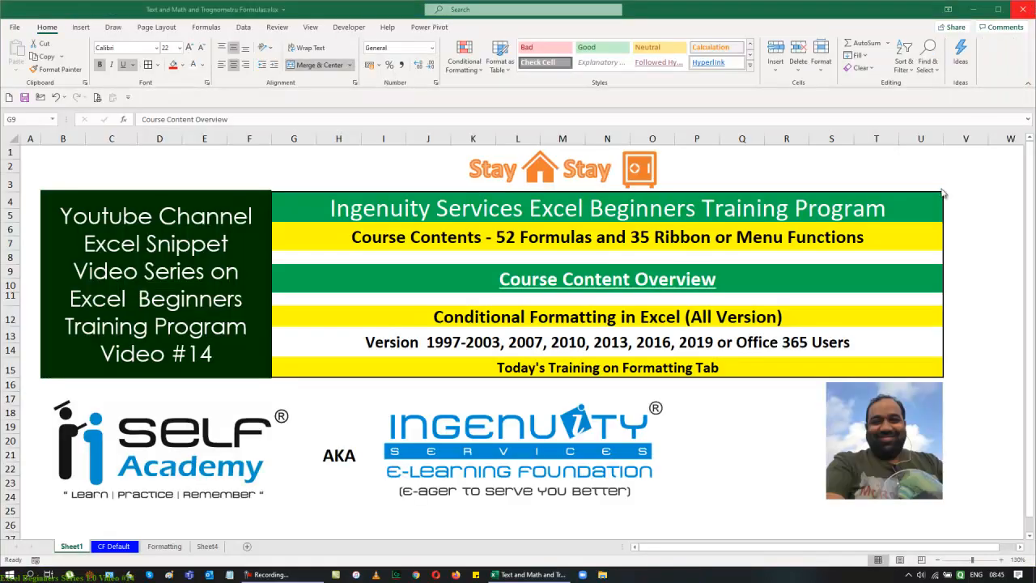
Step: Open the CF Default sheet and review the Conditional Formatting options, including Data Bars and Icon Sets, without applying any
left_click(113, 549)
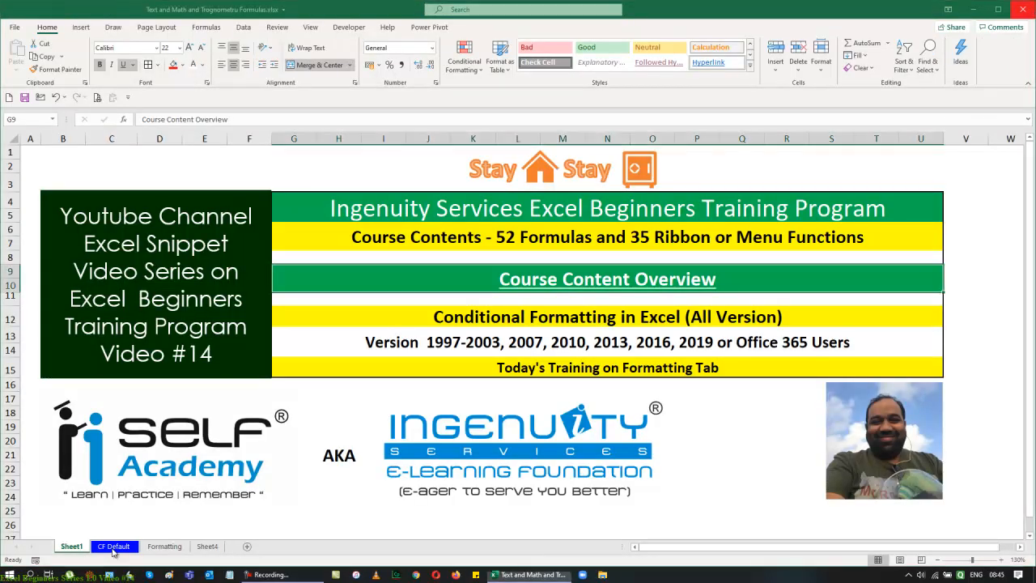
left_click(114, 547)
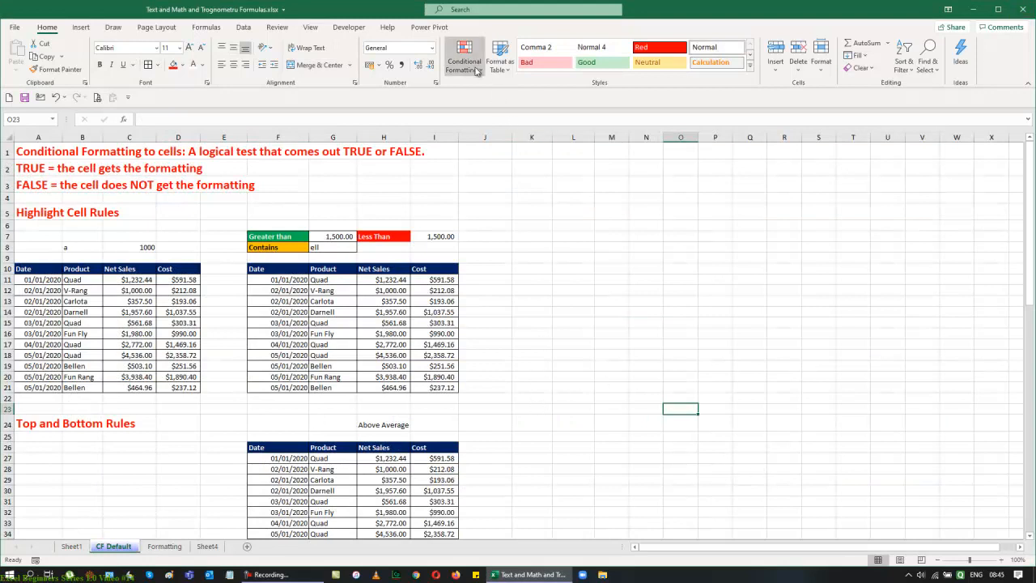
left_click(474, 67)
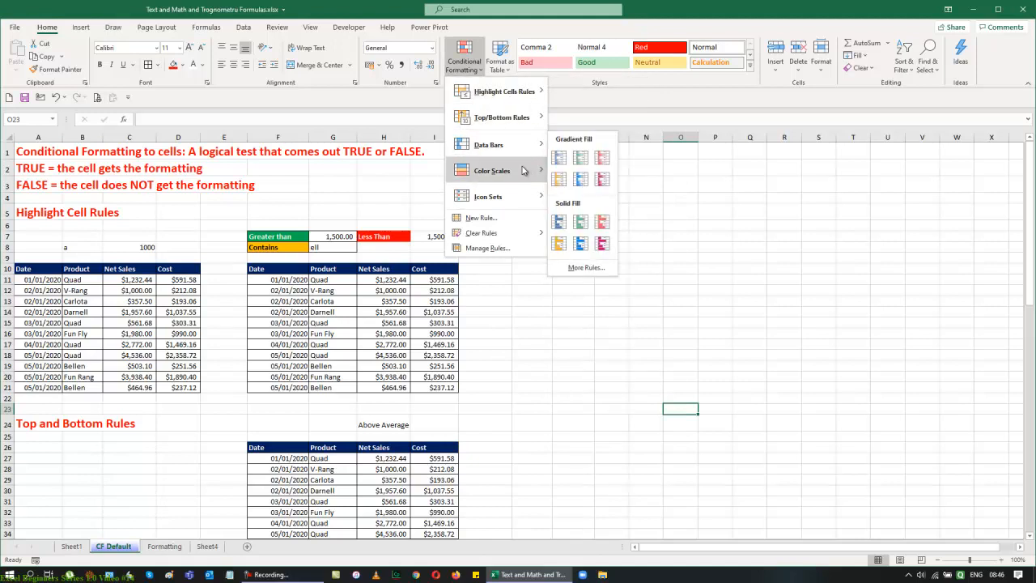
mouse_move(522, 191)
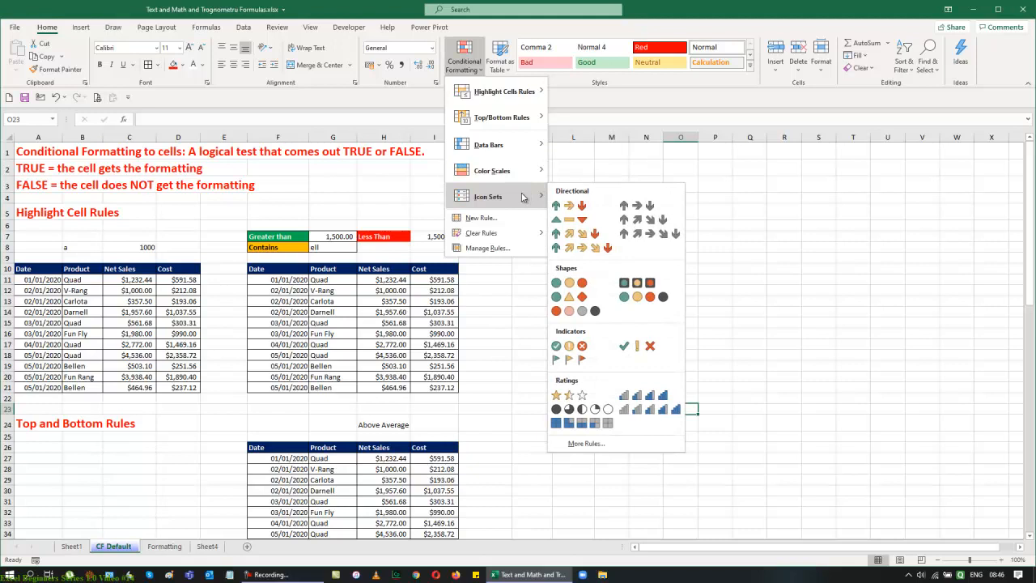
left_click(767, 208)
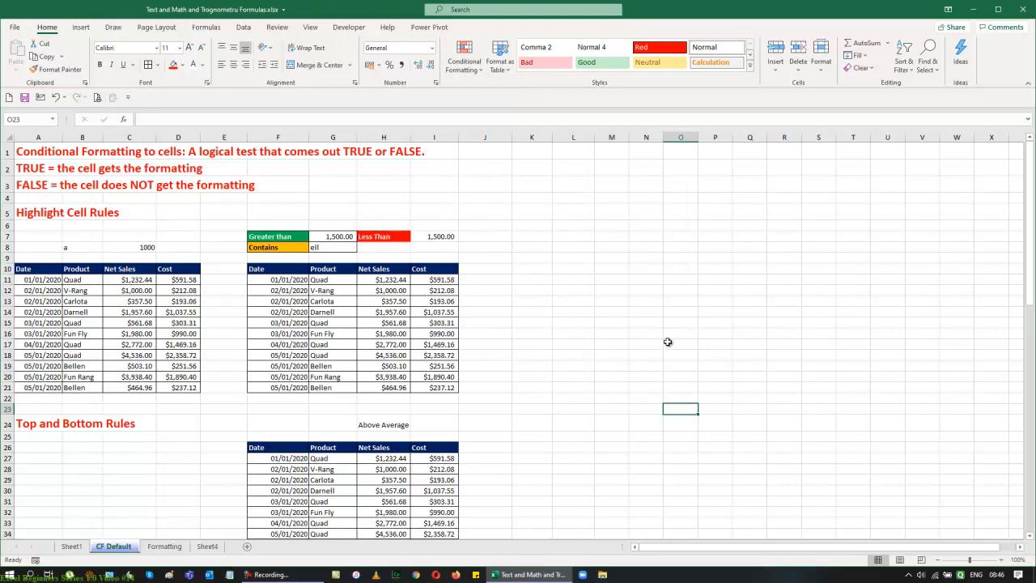
Step: Examine the Highlight Cell Rules tables on the CF Default sheet and the available Highlight Cells Rules types
scroll(664, 345, "up", 4)
scroll(664, 344, "up", 1)
scroll(750, 374, "up", 2)
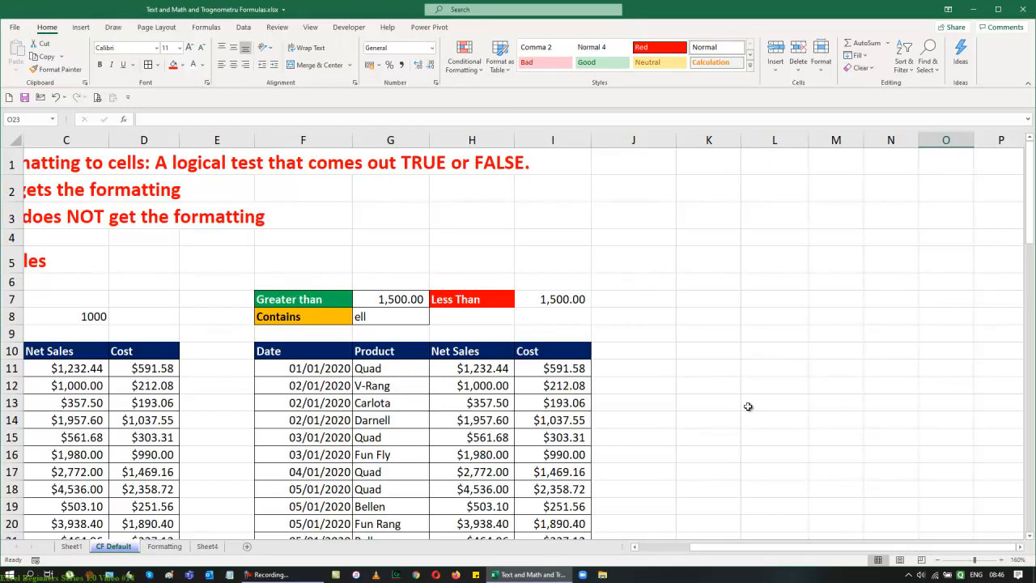
left_click_drag(786, 549, 621, 538)
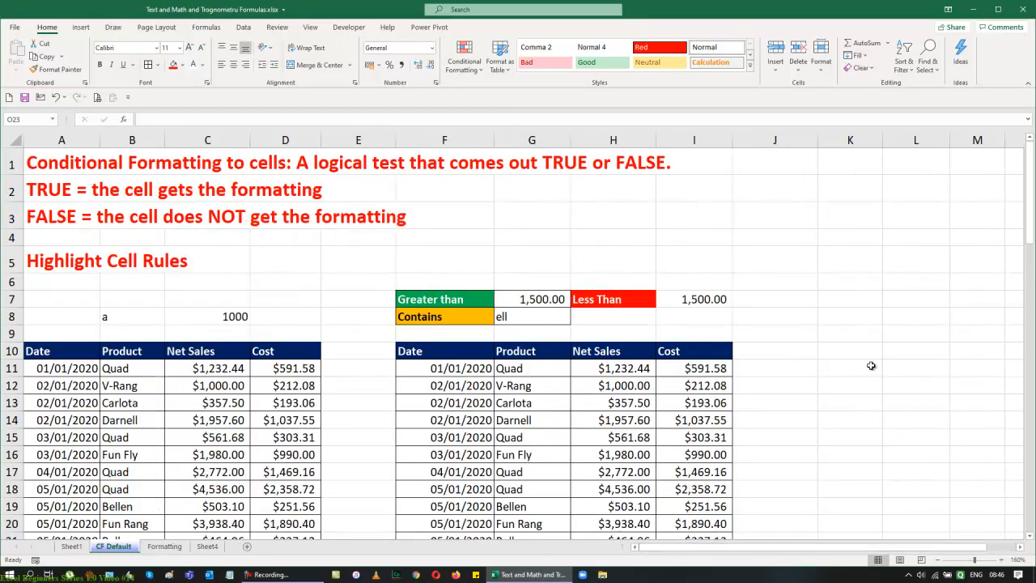
scroll(869, 363, "down", 1)
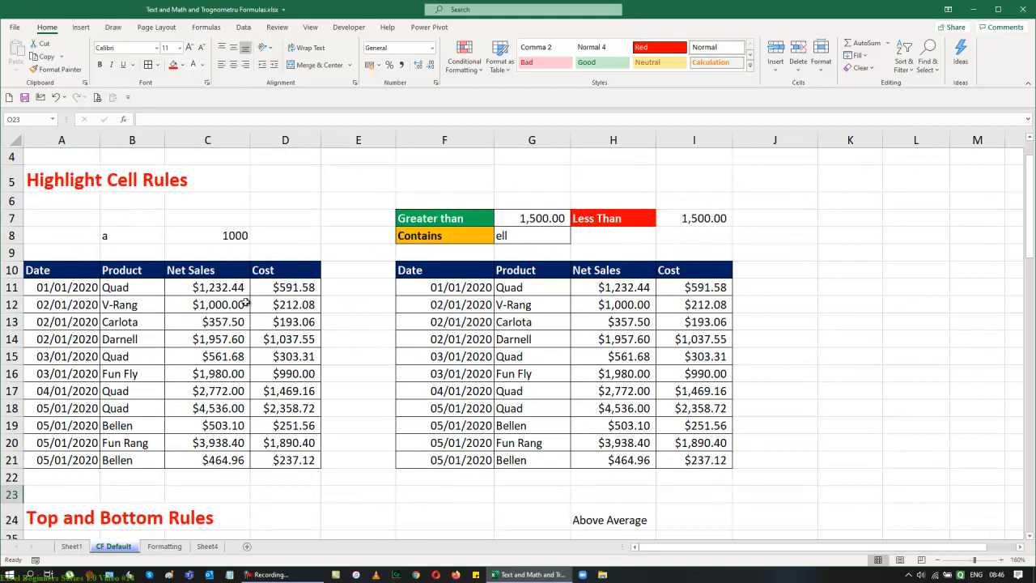
left_click(458, 63)
mouse_move(486, 92)
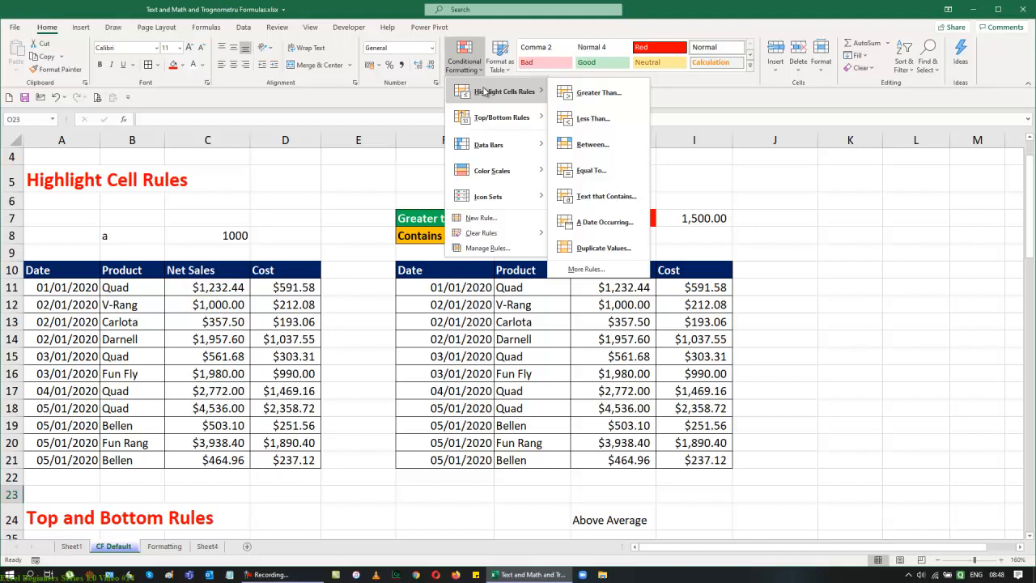
left_click(866, 238)
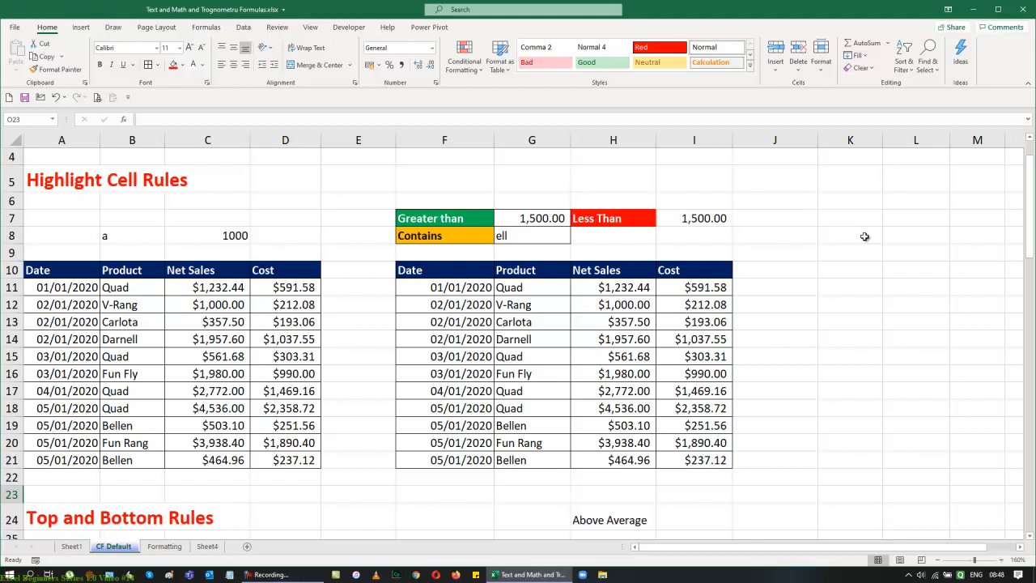
Step: Examine the Date, Product and Net Sales columns of the second table against the available Highlight Cells Rules types
left_click_drag(429, 273, 444, 478)
left_click_drag(518, 275, 530, 459)
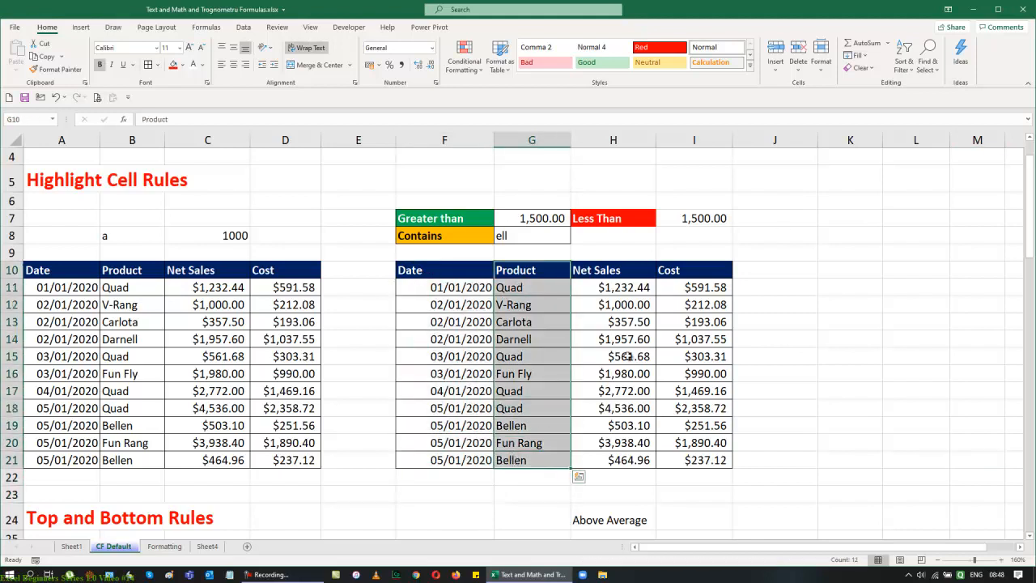
left_click_drag(639, 279, 613, 477)
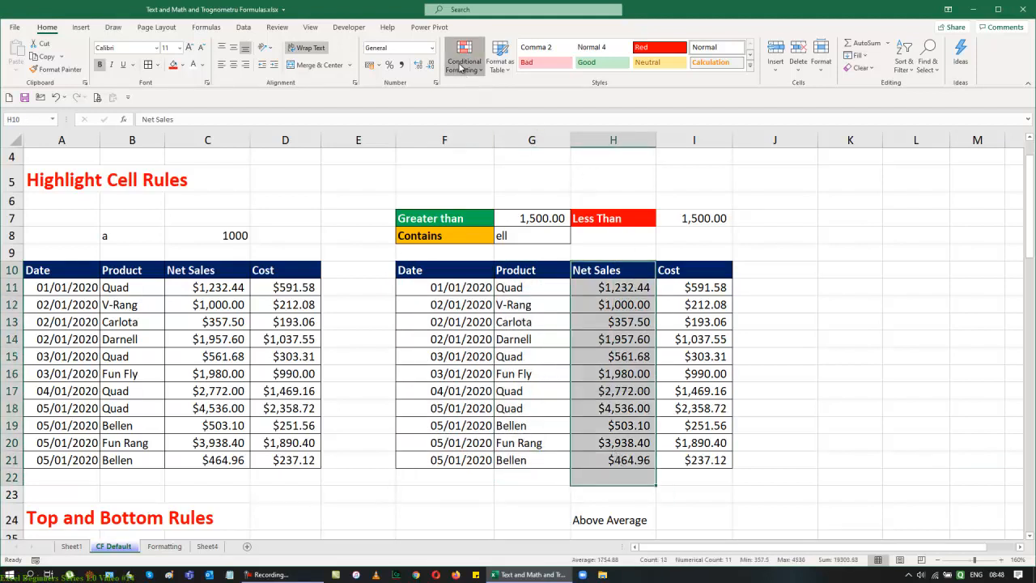
left_click(464, 58)
mouse_move(483, 91)
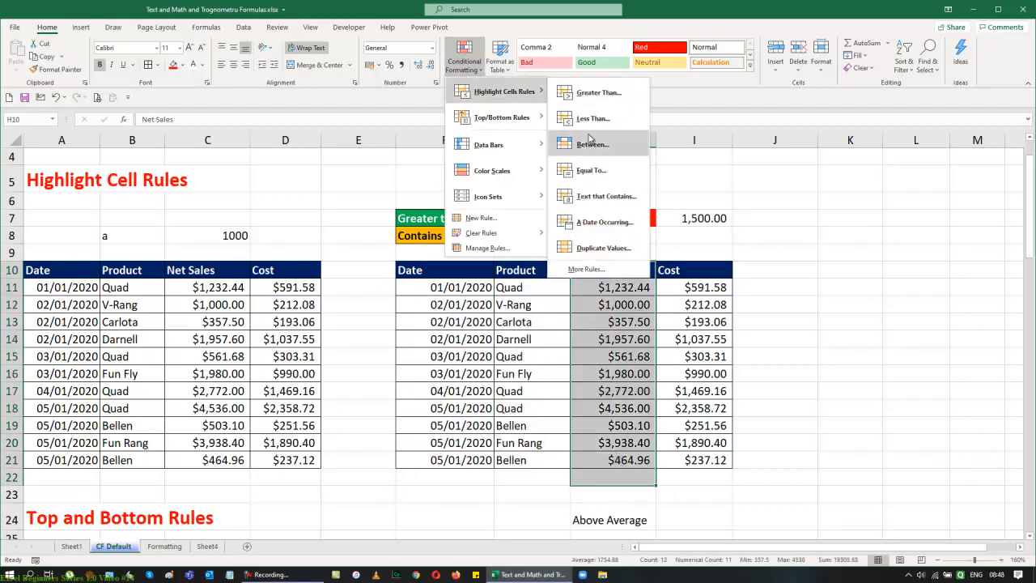
left_click(800, 237)
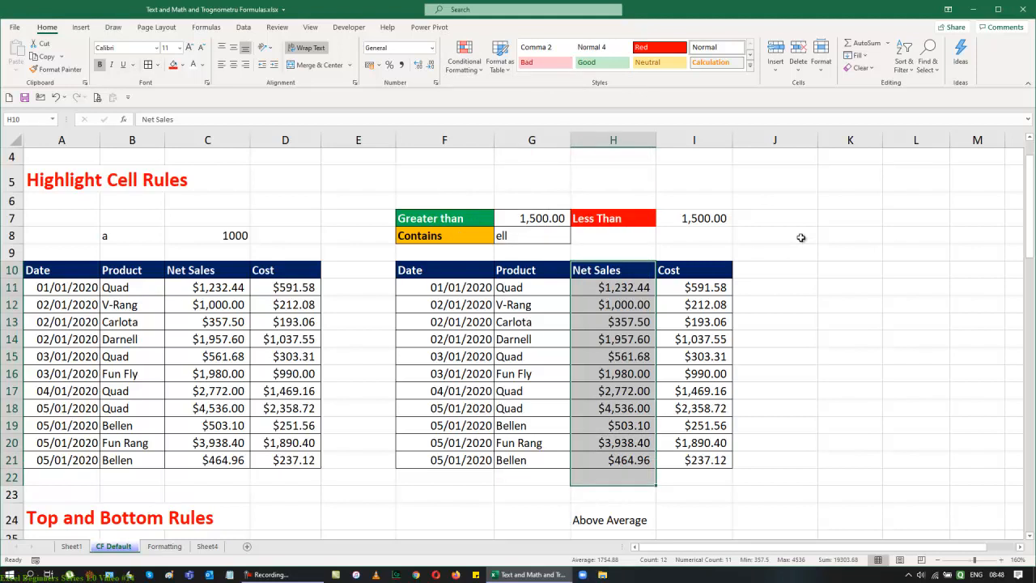
left_click(450, 293)
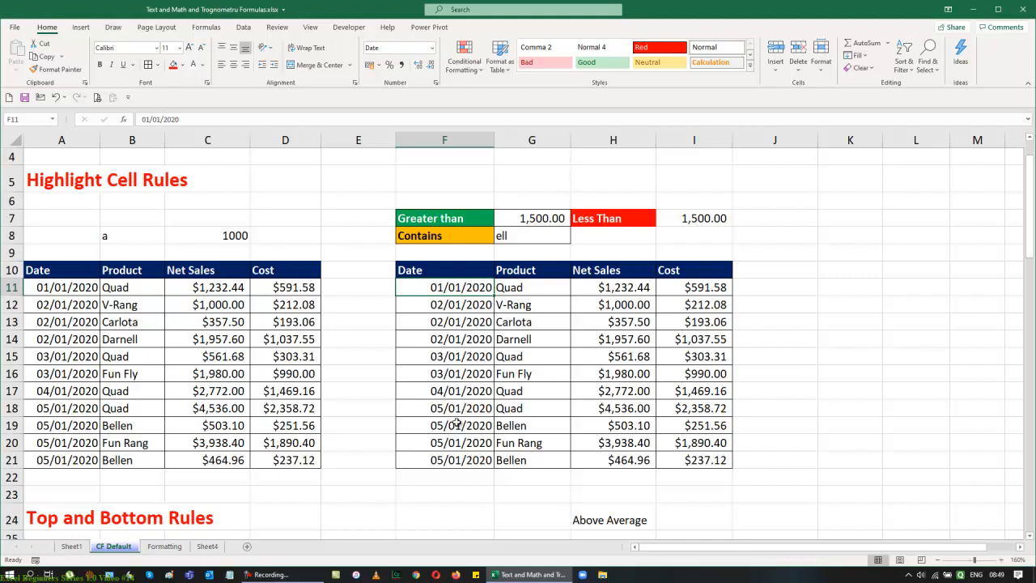
Step: Start a Greater Than highlight rule on the Net Sales values H11:H21, comparing them with cell G7
left_click_drag(615, 292, 619, 463)
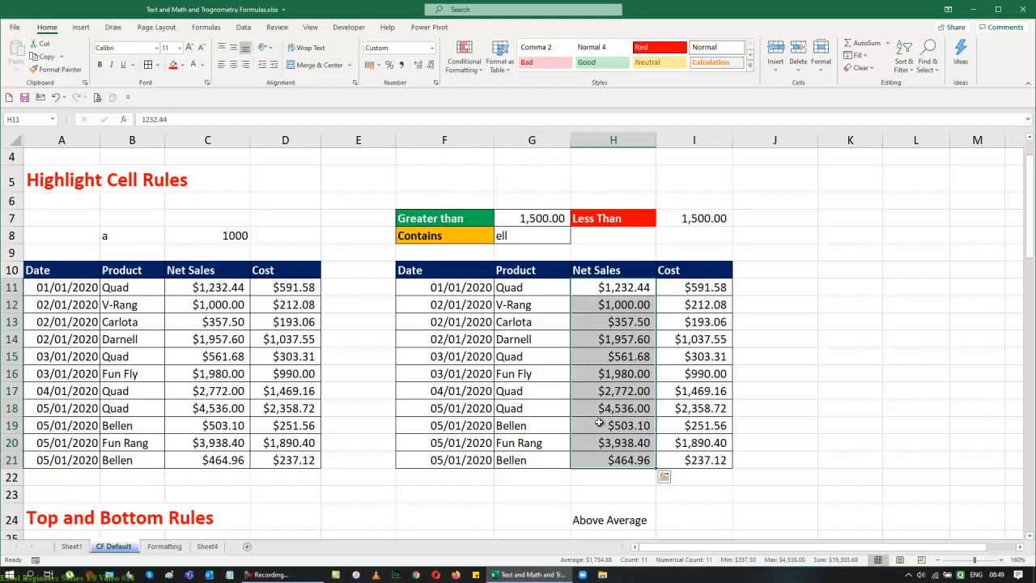
left_click(476, 71)
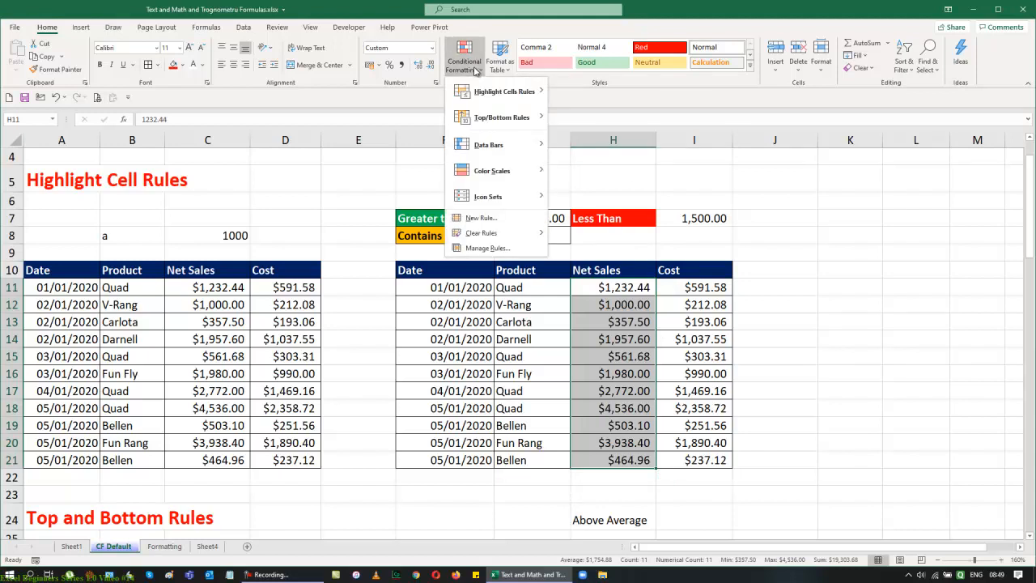
mouse_move(485, 96)
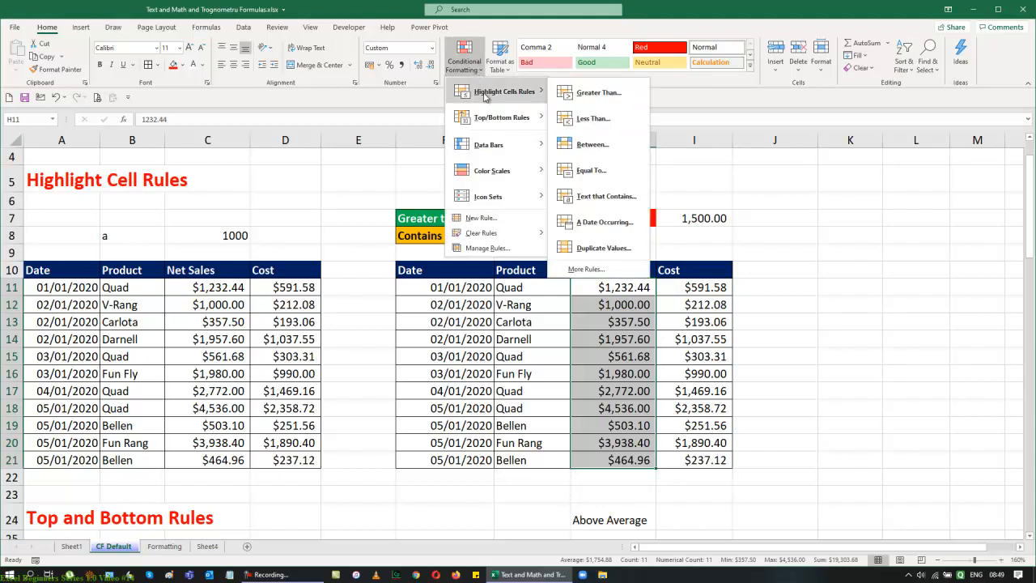
left_click(598, 93)
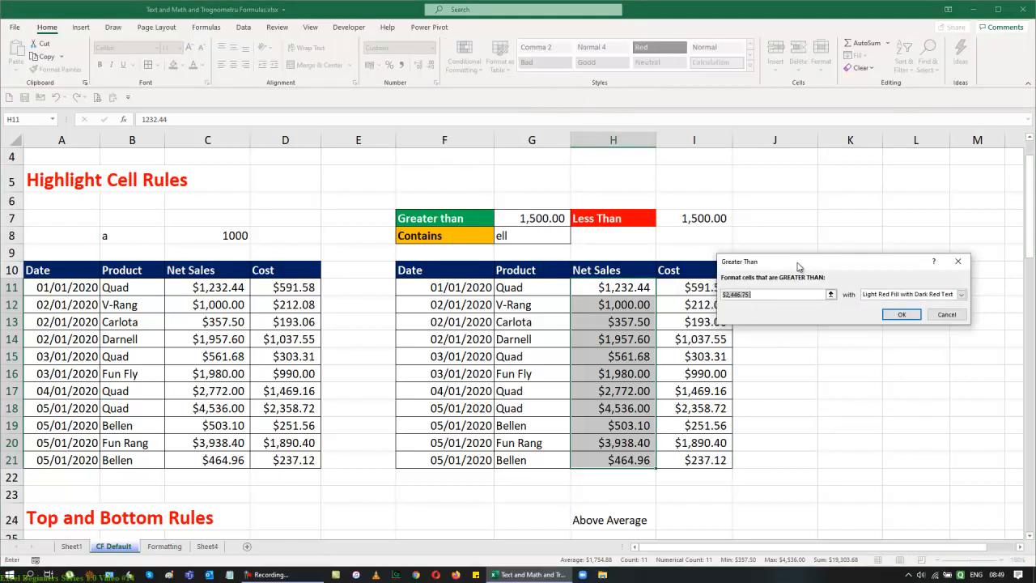
left_click_drag(797, 265, 824, 182)
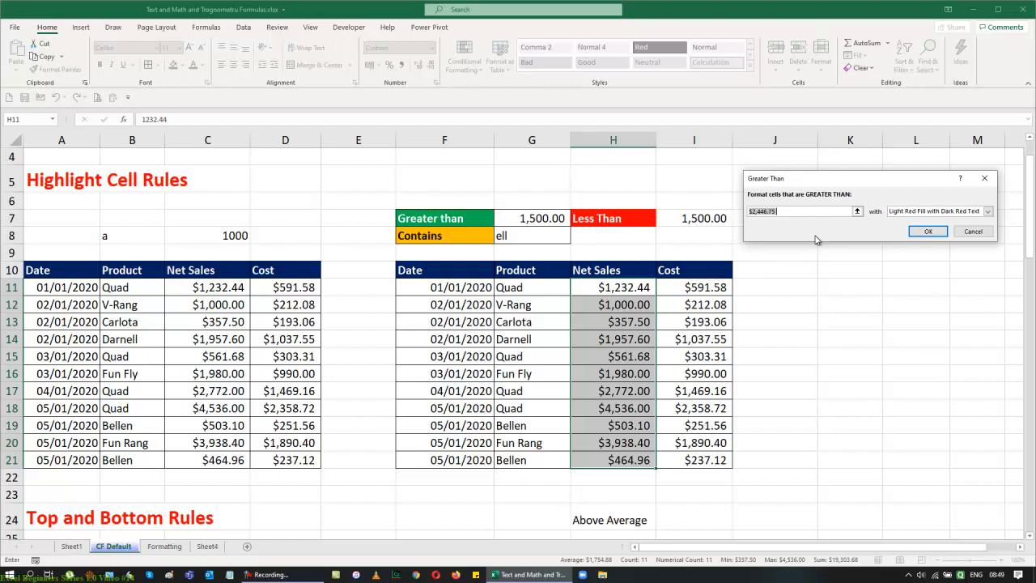
key("BackSpace")
left_click(536, 221)
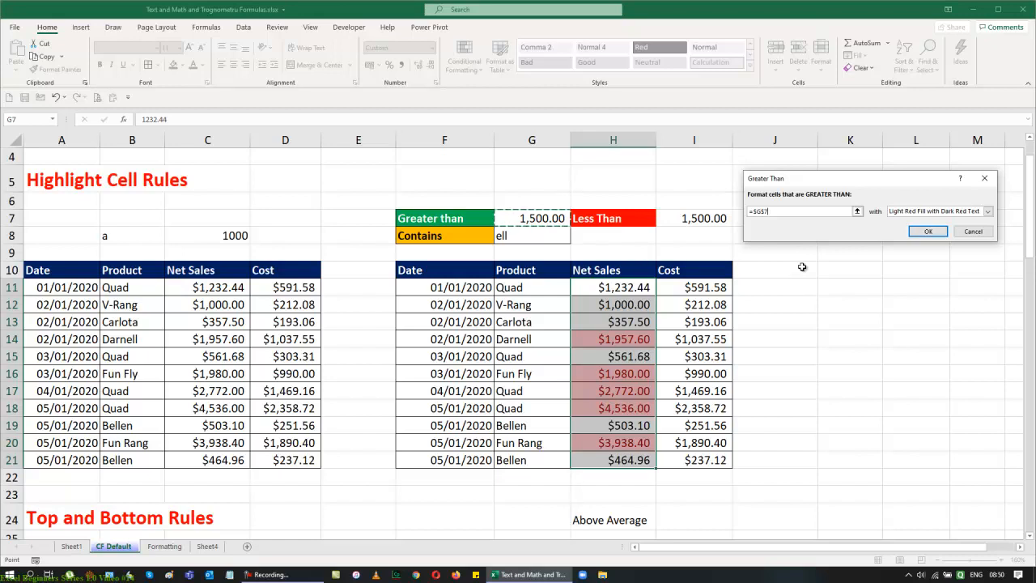
Step: Give the Greater Than rule a custom format with green fill and bold white font, and apply it
left_click(987, 211)
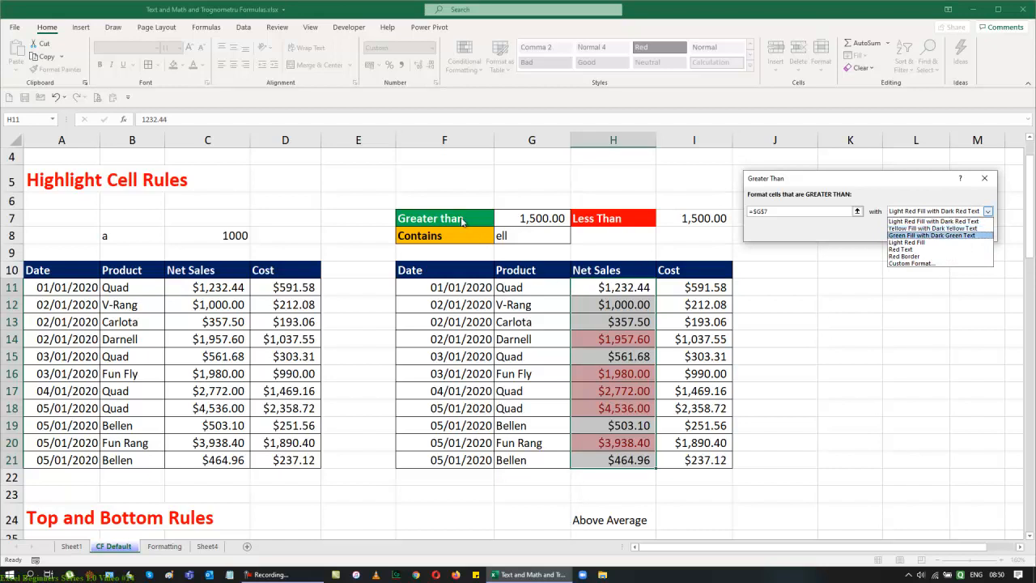
left_click(927, 264)
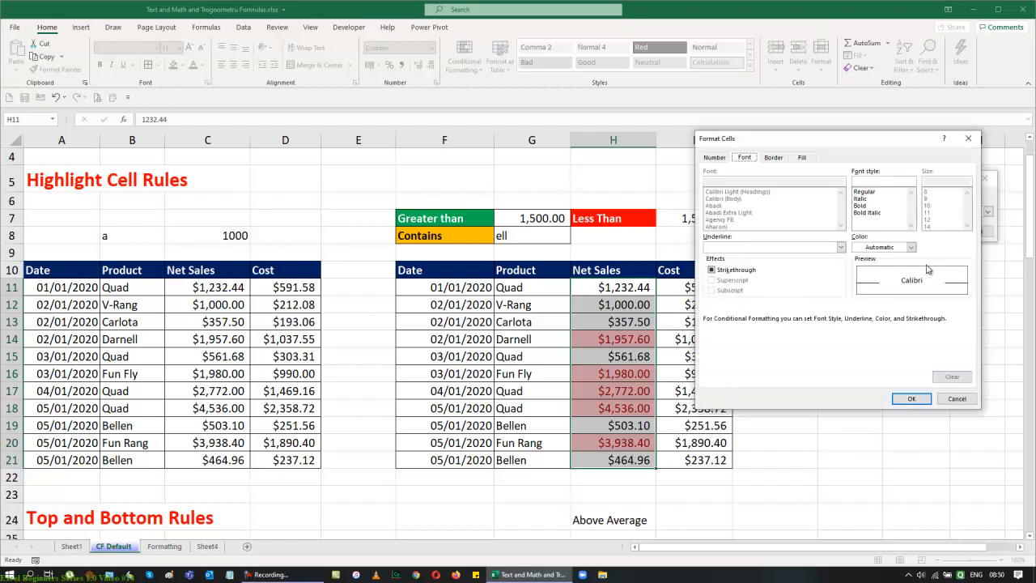
left_click(802, 157)
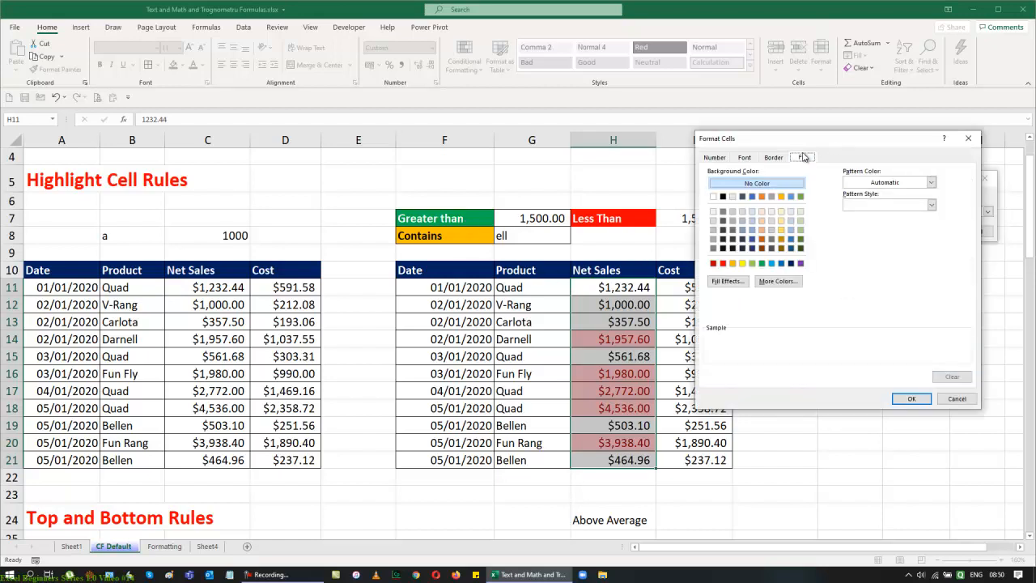
left_click(762, 263)
left_click(744, 156)
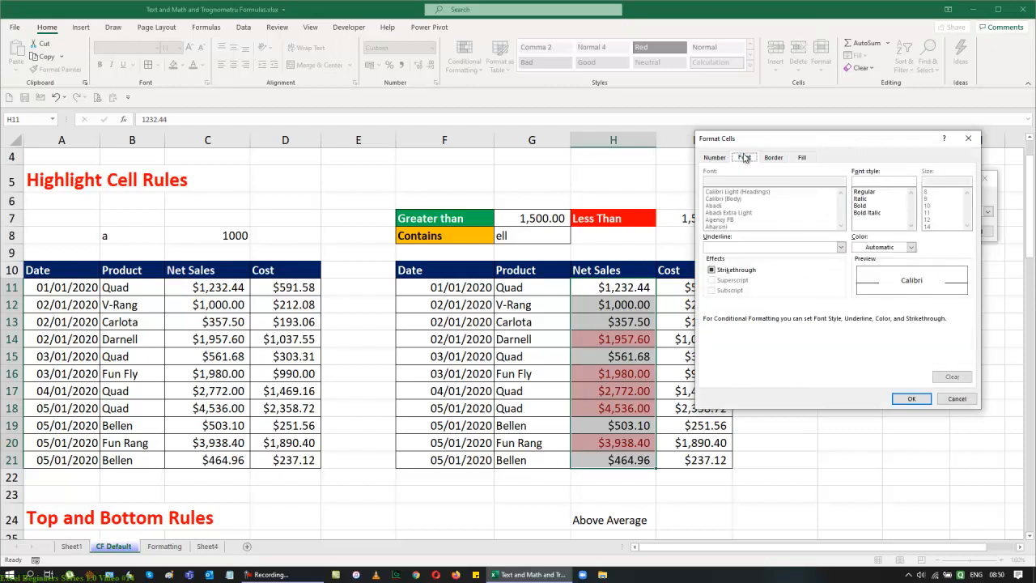
left_click(860, 205)
left_click(910, 247)
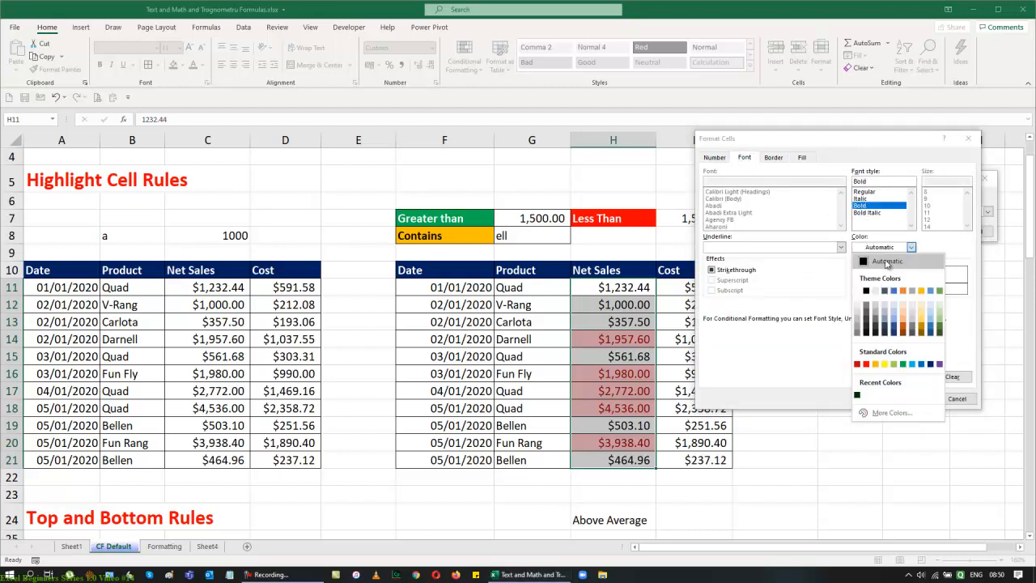
left_click(856, 291)
left_click(916, 398)
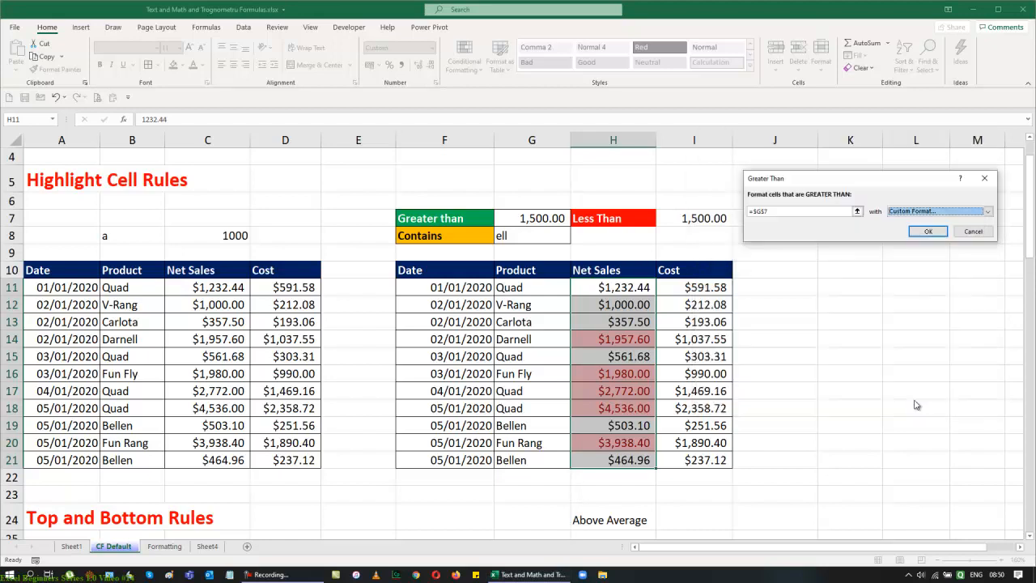
left_click(928, 231)
left_click(890, 289)
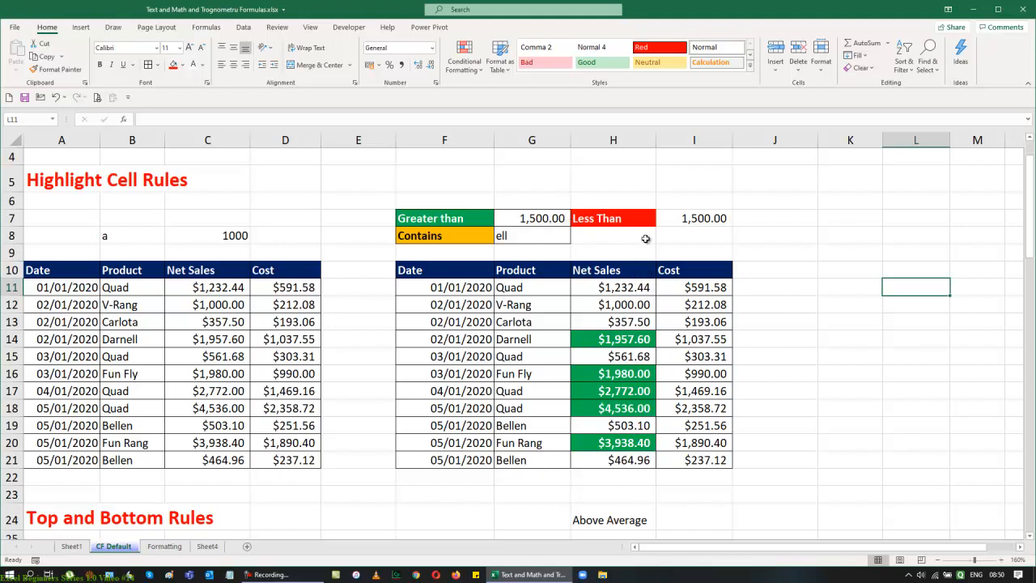
Step: Test the highlight rule by changing the Greater than threshold in G7 to 2500, 3500, 4500 and 750 in turn
left_click(541, 214)
type("2500")
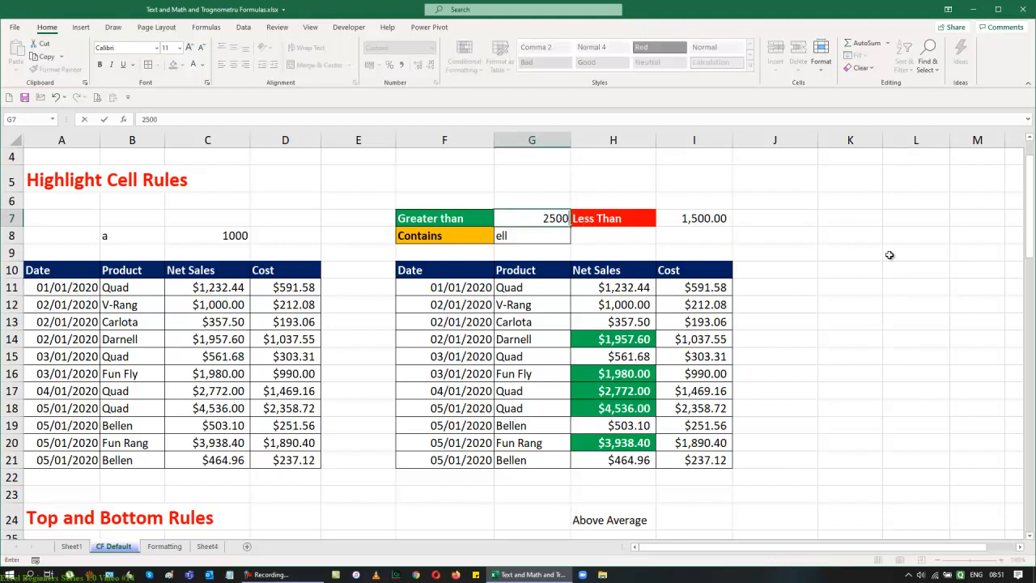
key("Return")
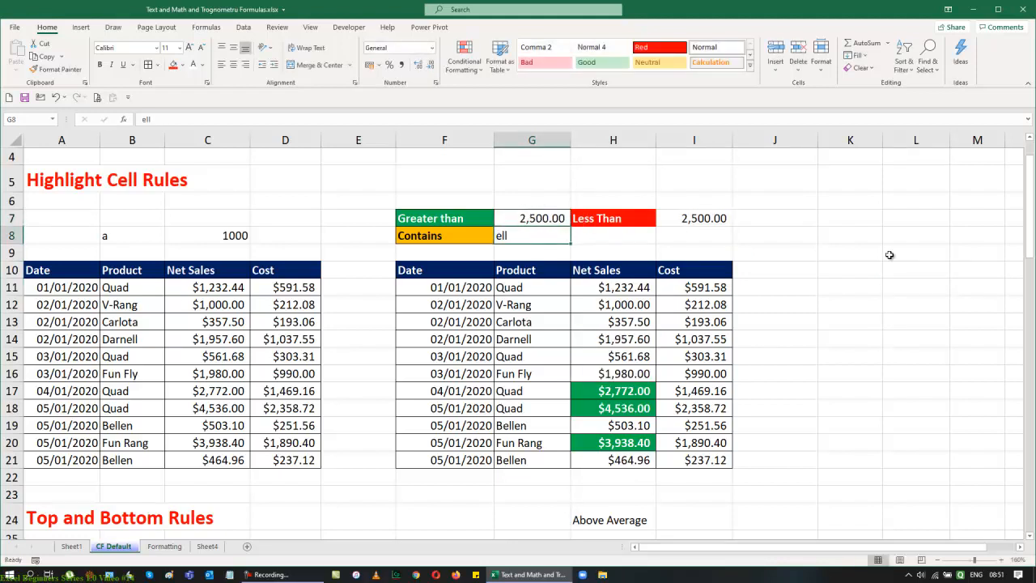
key("Up")
type("3500")
key("Return")
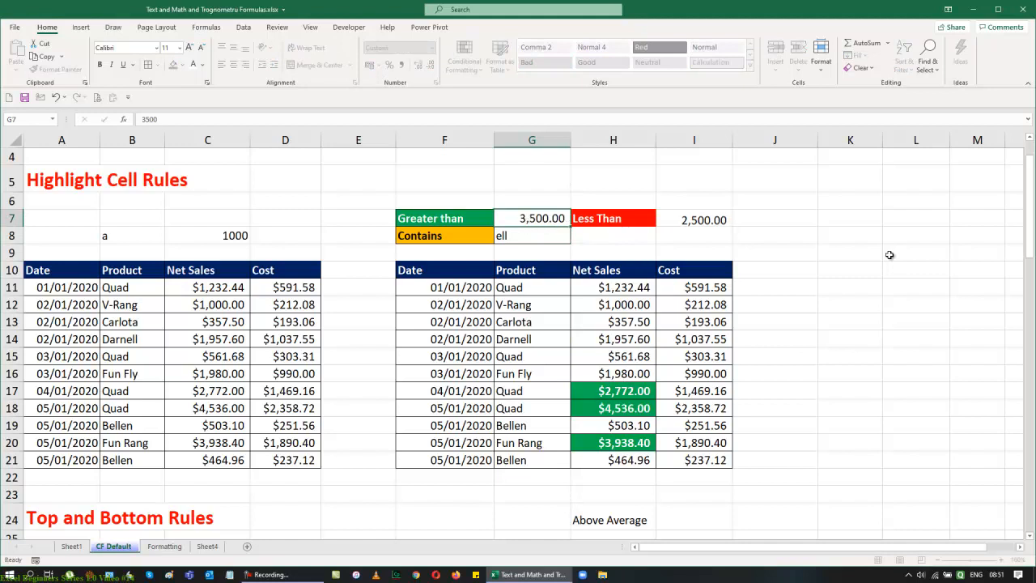
key("Up")
type("4500")
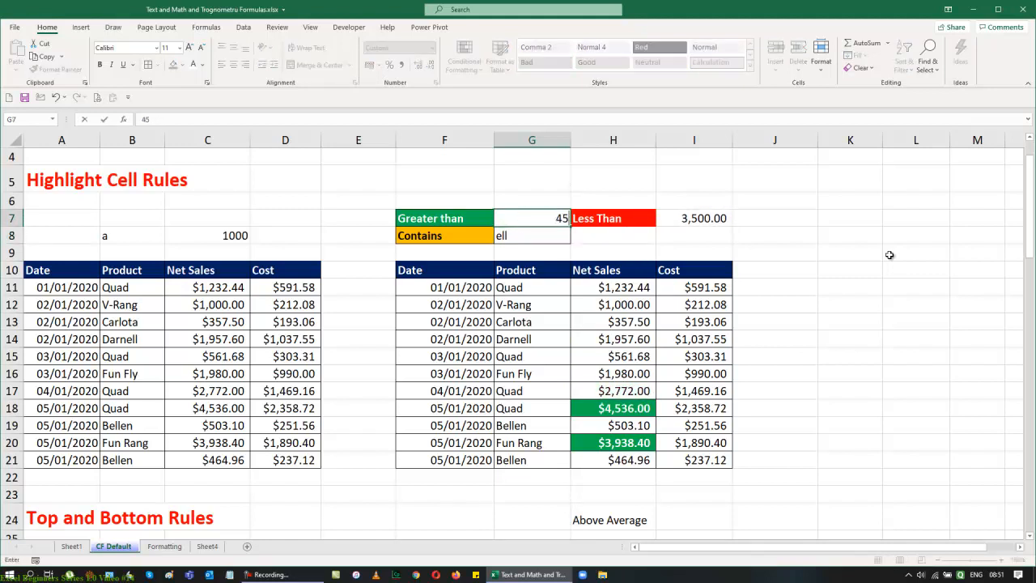
key("Return")
key("Up")
type("750")
key("Return")
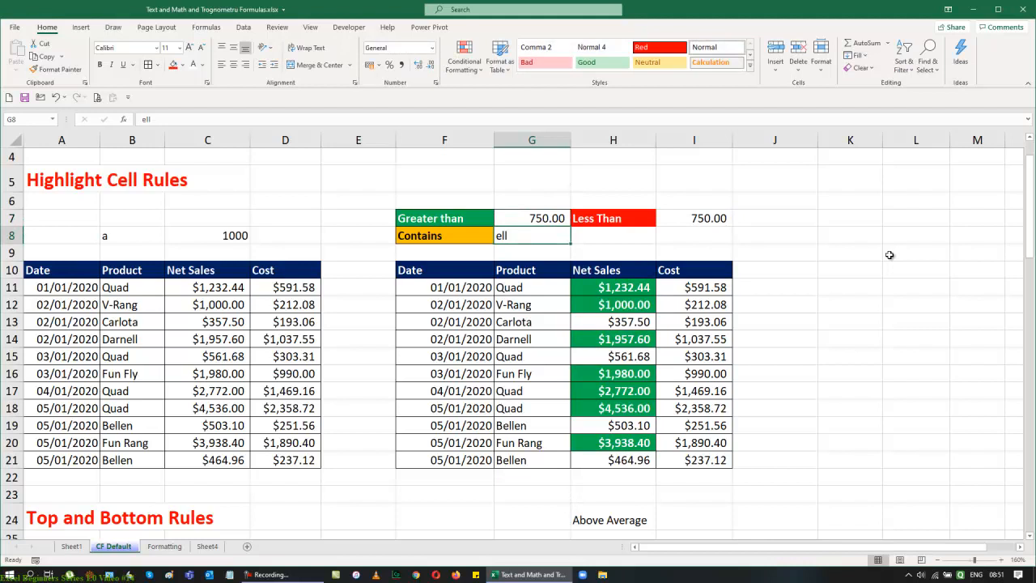
Step: Set the Greater than threshold in G7 to 1500 and check the formula behind the Less Than value in I7
left_click(544, 224)
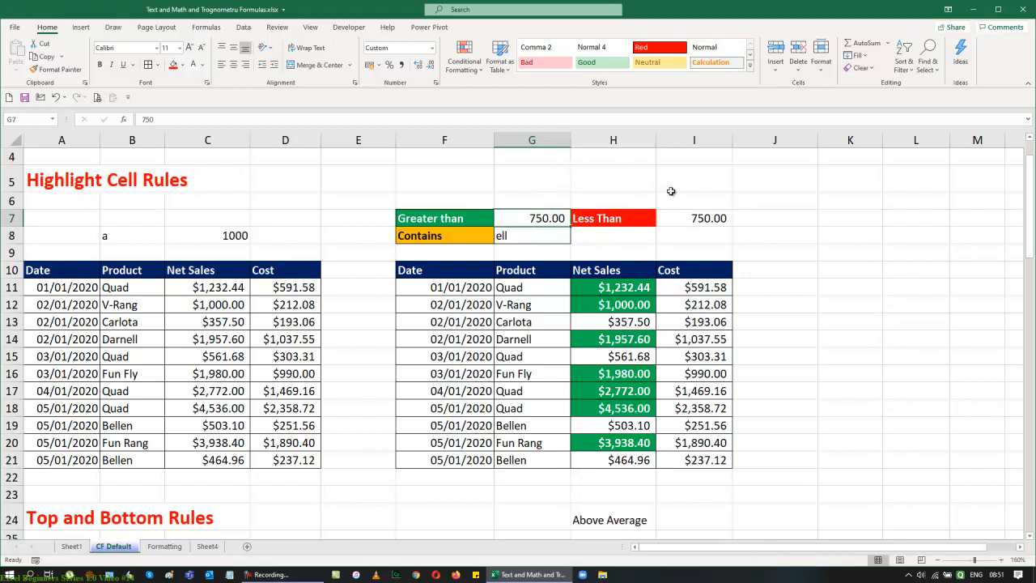
type("1500")
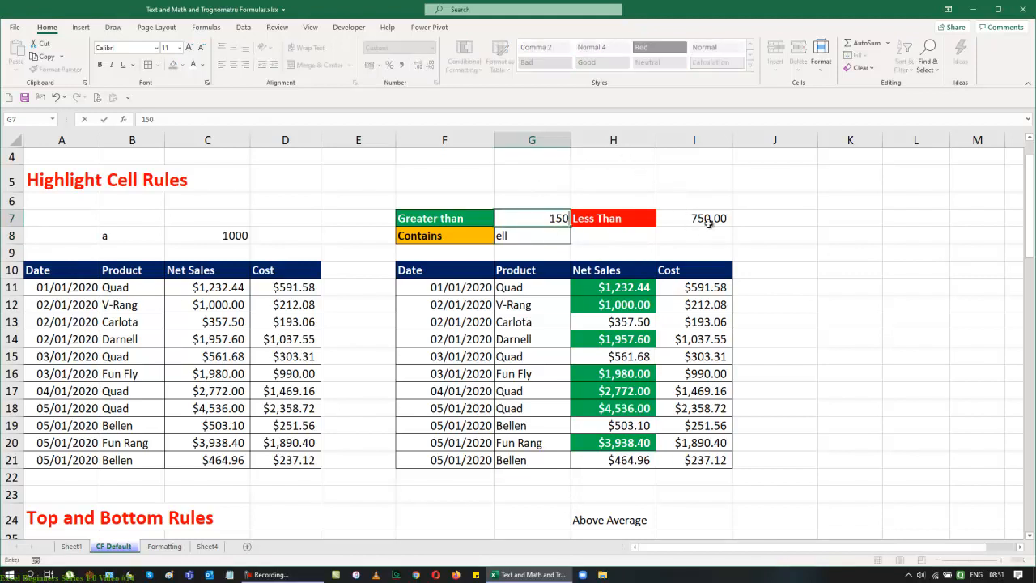
key("Return")
left_click(705, 221)
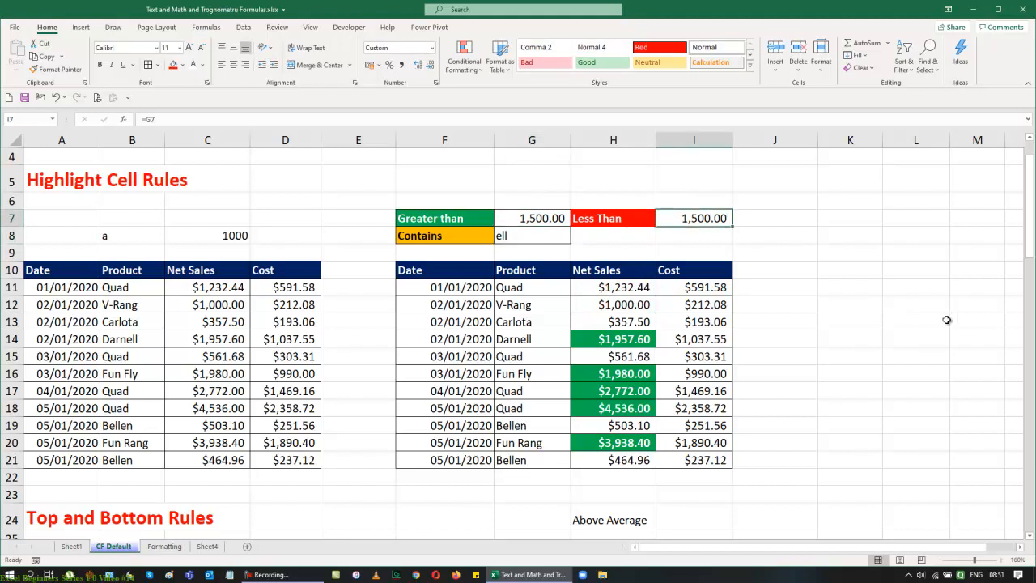
key("F2")
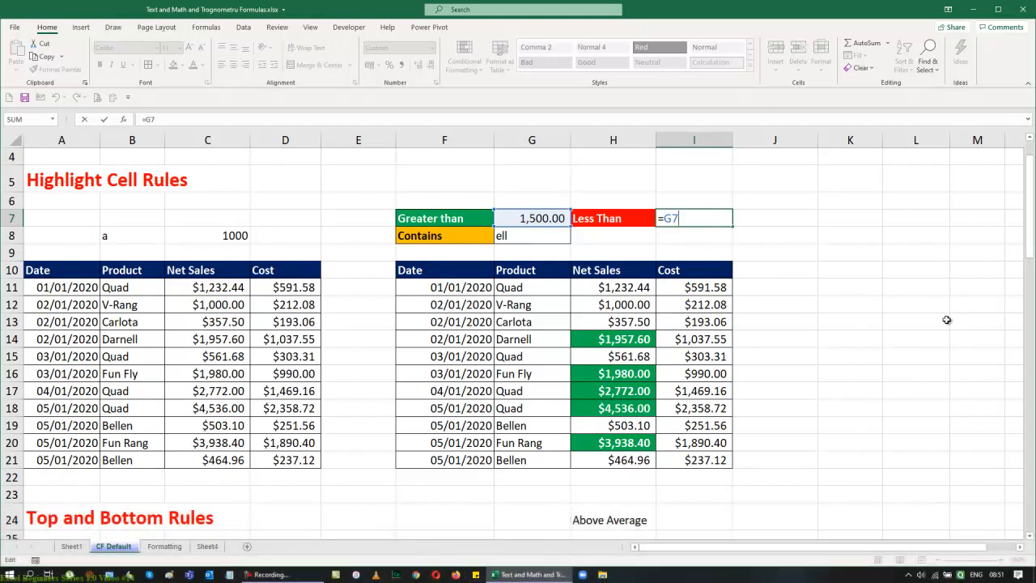
key("Return")
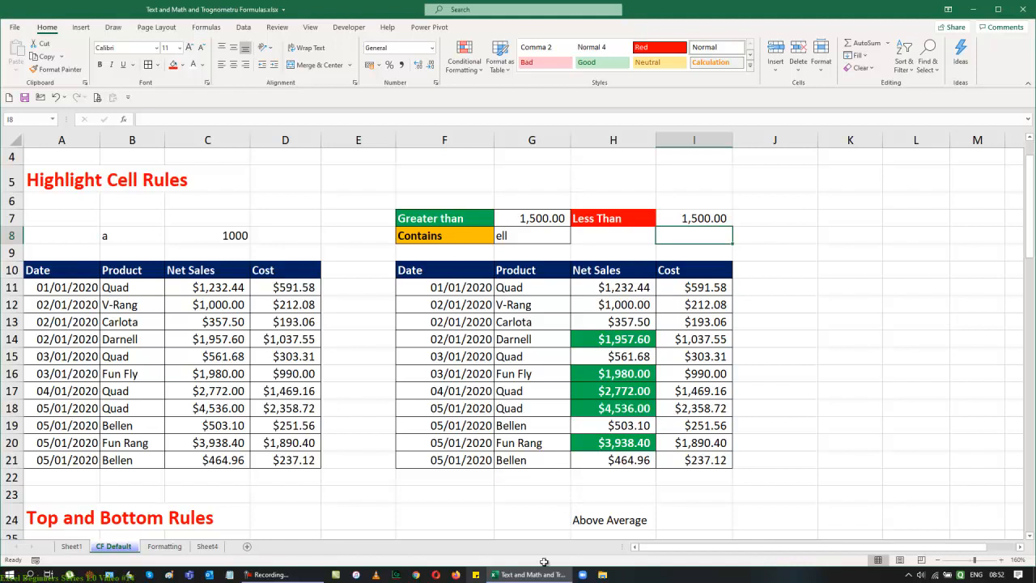
Step: Fill the Greater than label cell F7 with the standard dark blue colour
left_click(480, 220)
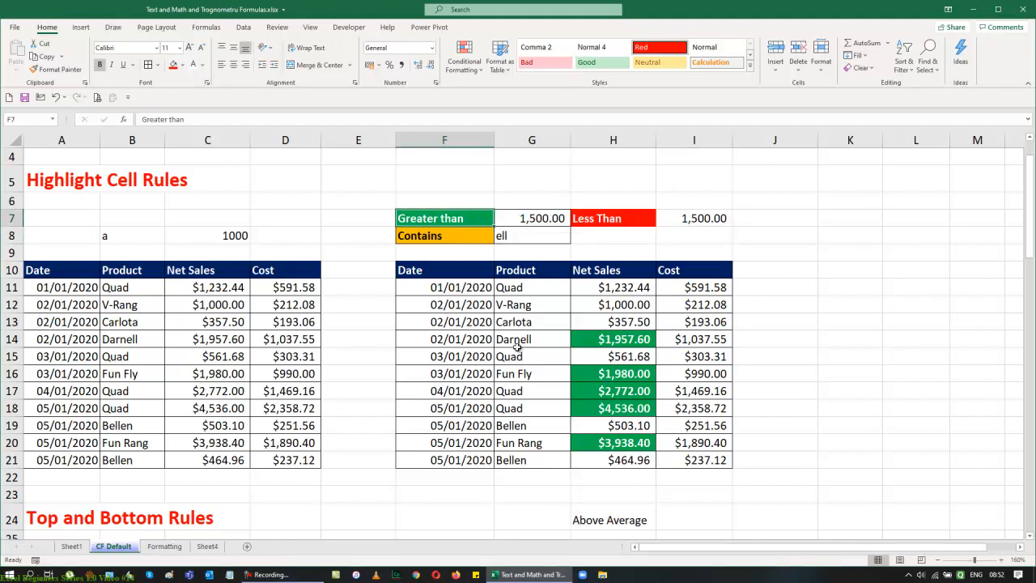
left_click(183, 66)
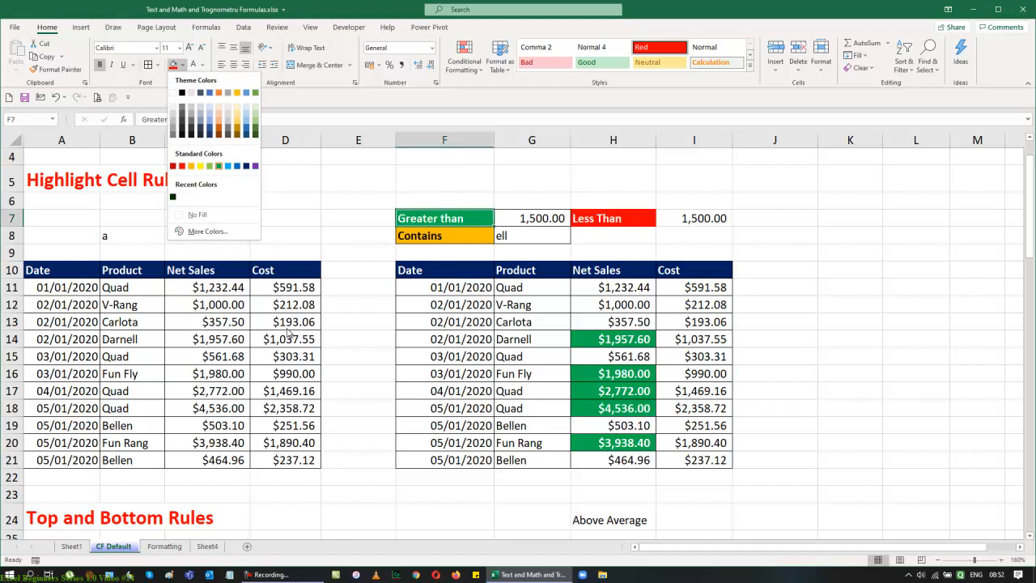
left_click(248, 166)
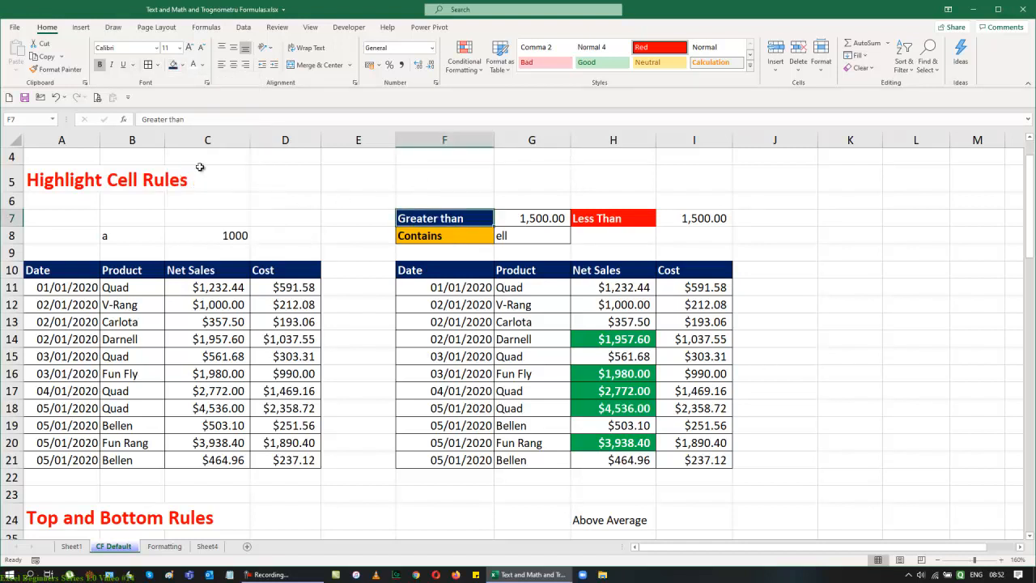
left_click(182, 64)
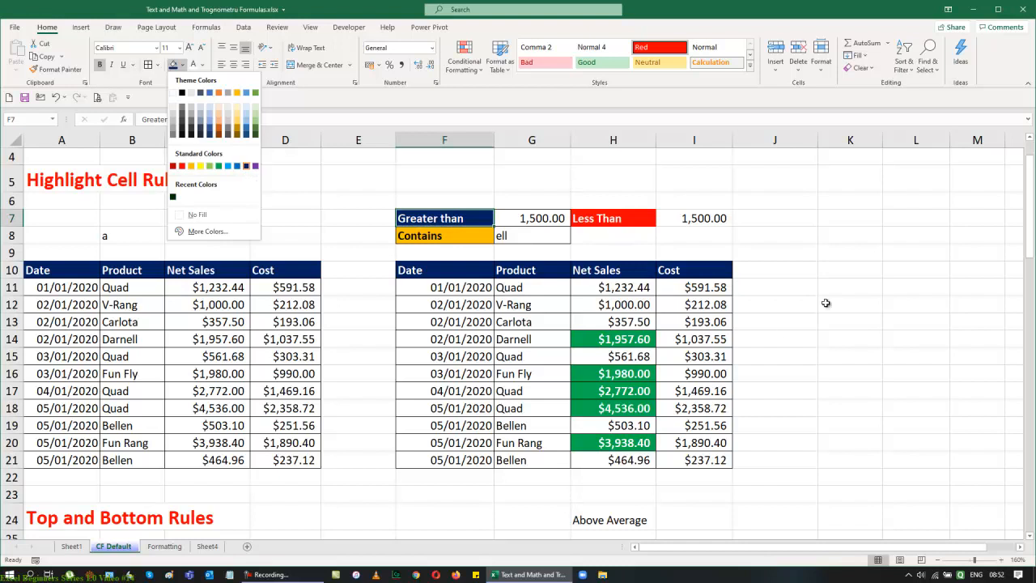
key("Escape")
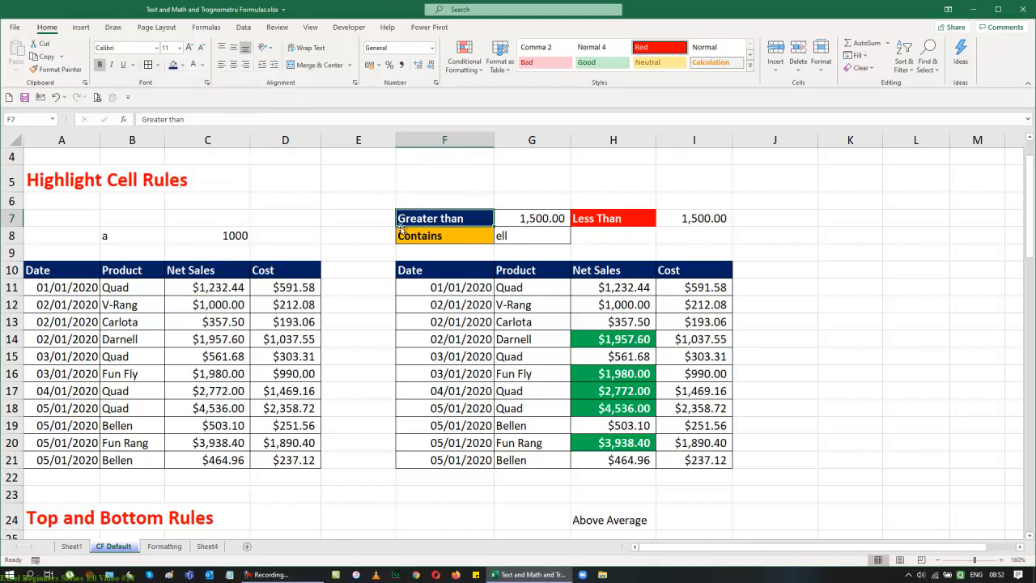
Step: Edit the Greater Than rule on Net Sales cells H11:H21 so its fill uses the standard dark blue colour, and apply it
left_click_drag(615, 288, 611, 458)
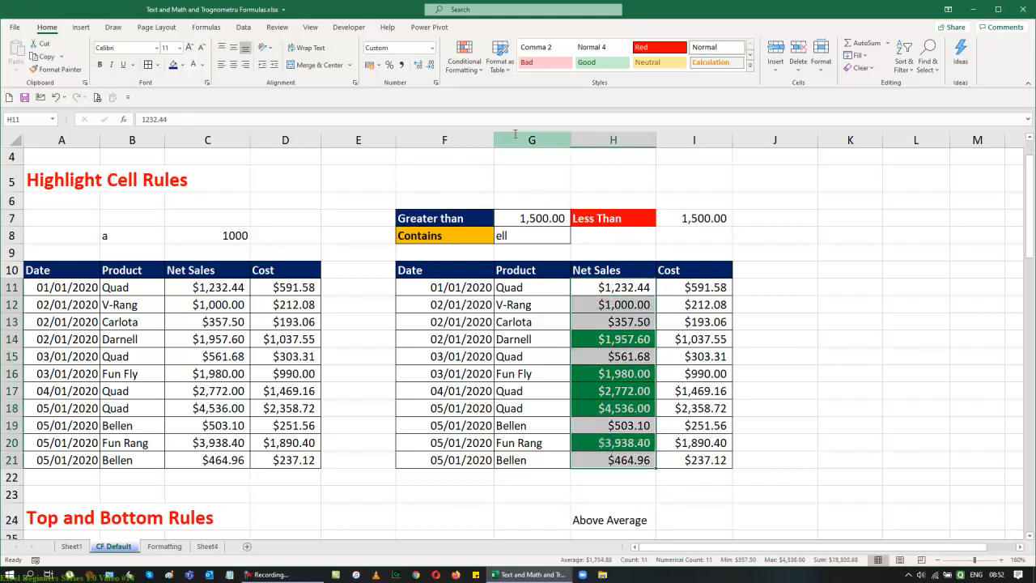
left_click(466, 61)
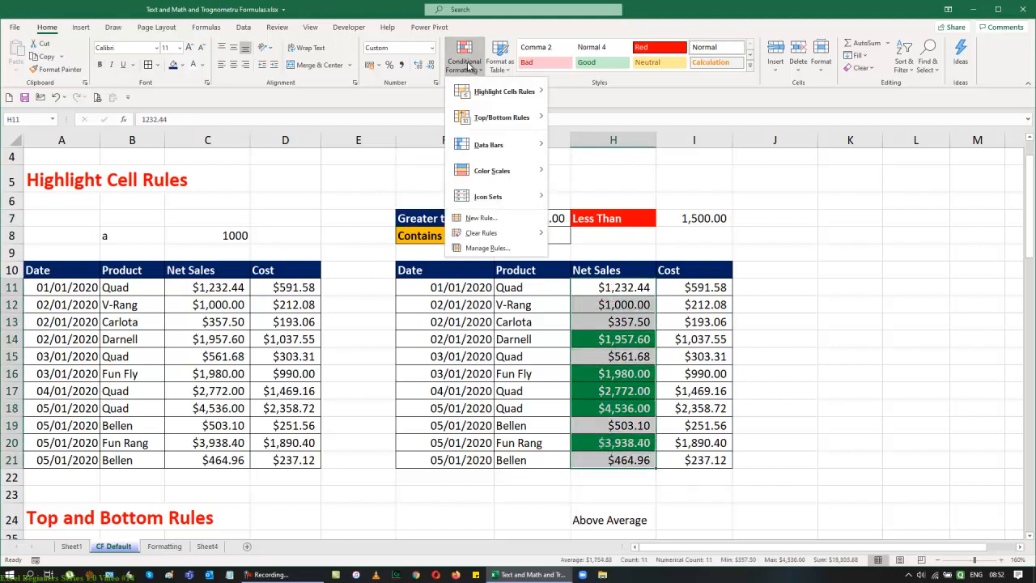
left_click(485, 247)
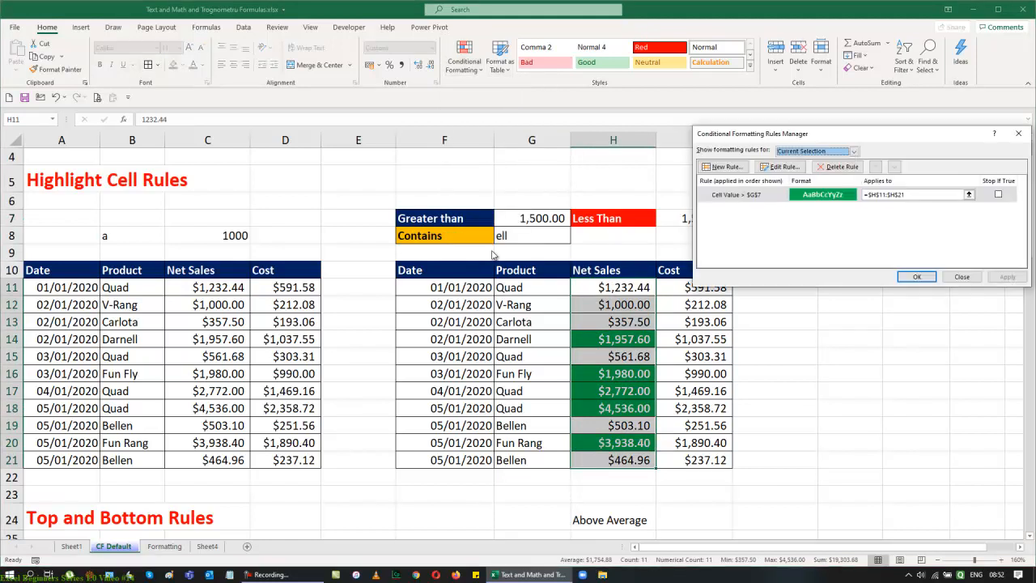
left_click(789, 168)
left_click(887, 272)
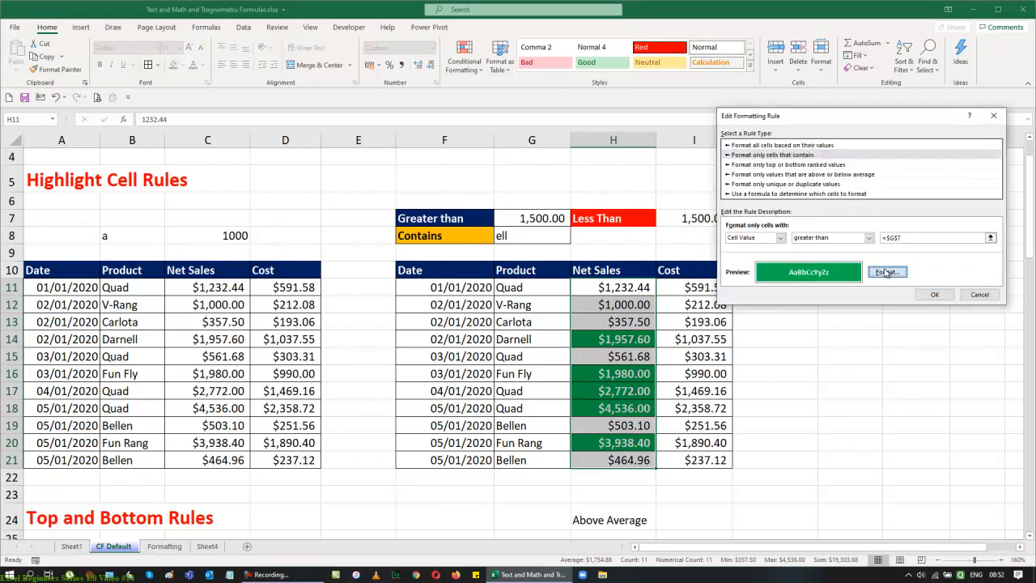
left_click(826, 72)
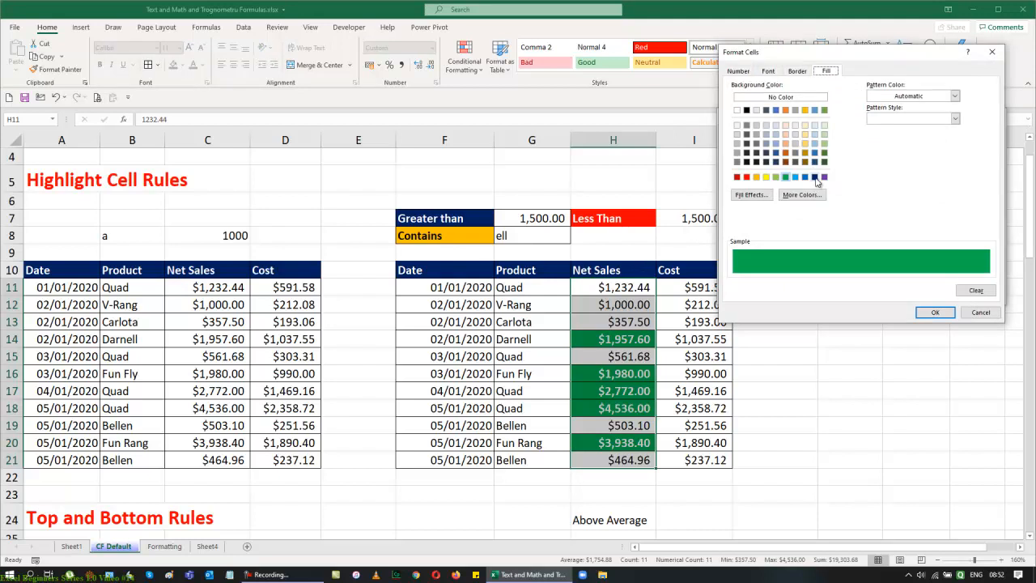
left_click(815, 176)
left_click(936, 313)
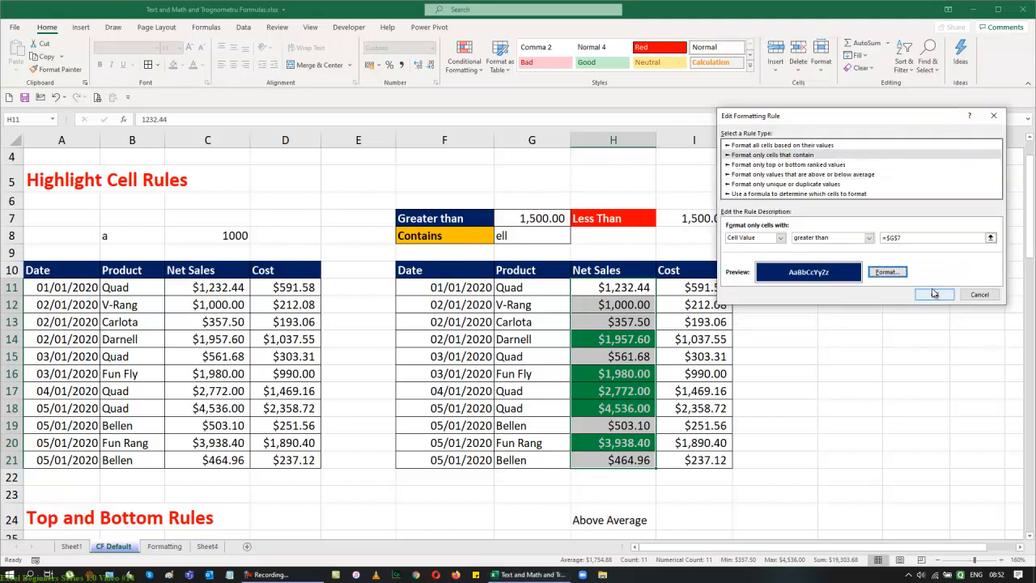
left_click(937, 297)
left_click(1000, 277)
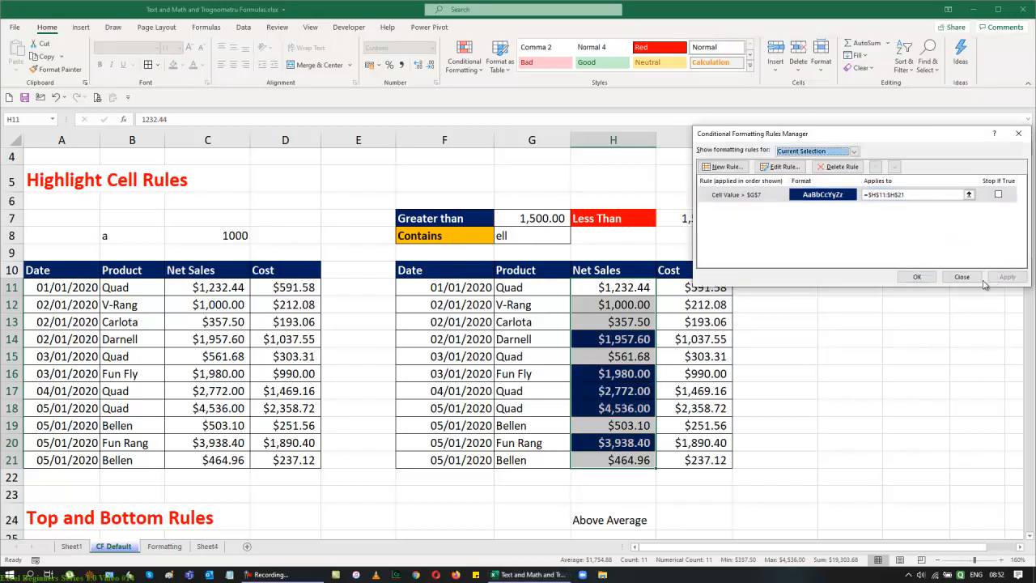
left_click(912, 278)
left_click(916, 317)
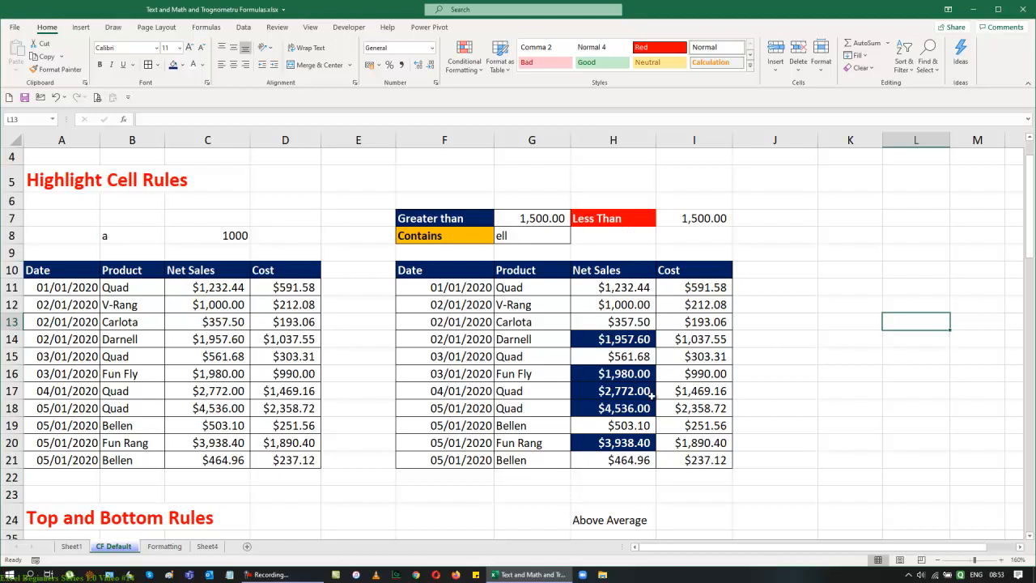
Step: Create a Less Than highlight rule on Net Sales cells H11:H21 that takes its threshold from cell I7
left_click_drag(612, 288, 617, 461)
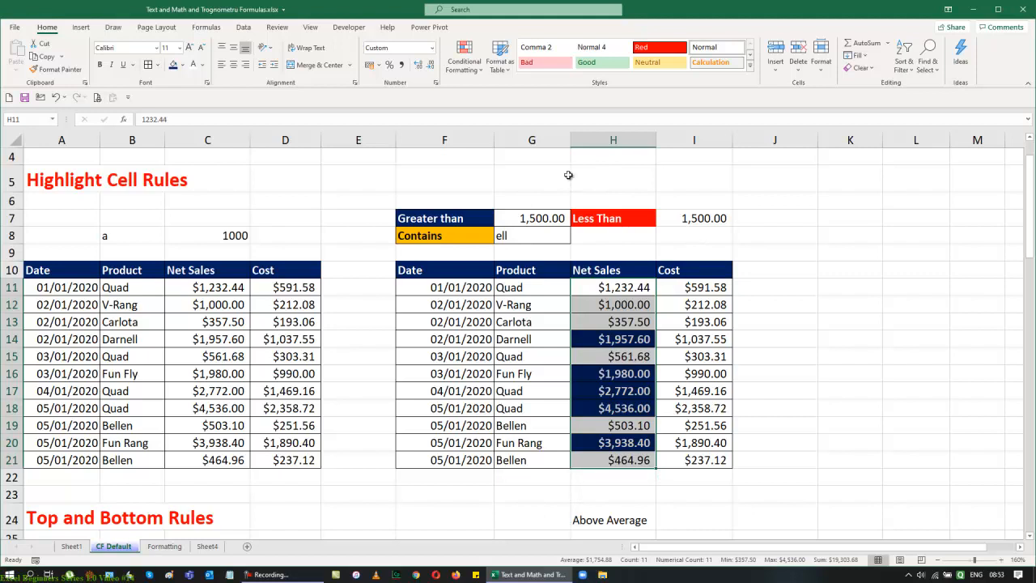
left_click(465, 61)
mouse_move(496, 91)
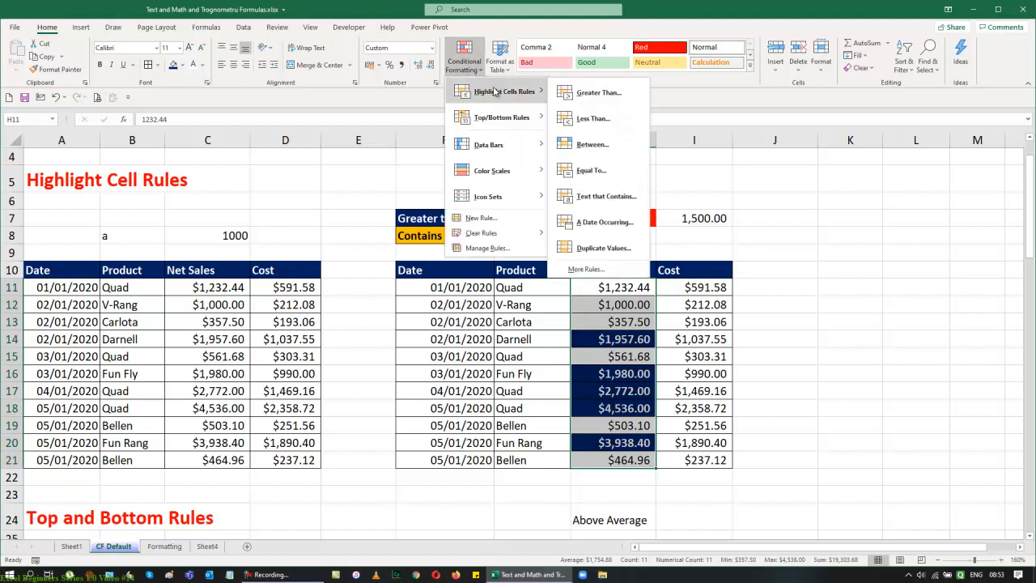
left_click(593, 118)
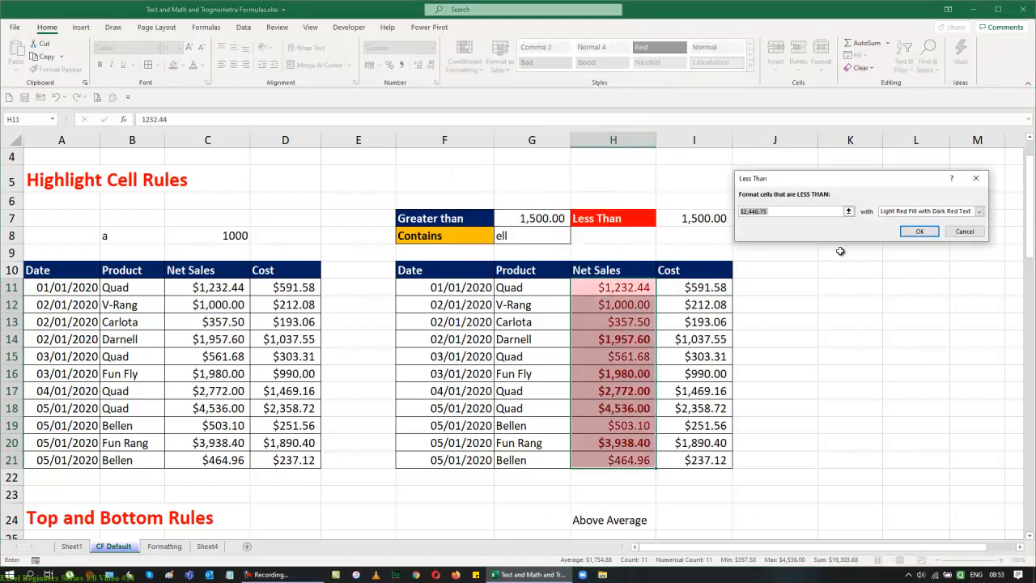
left_click(694, 218)
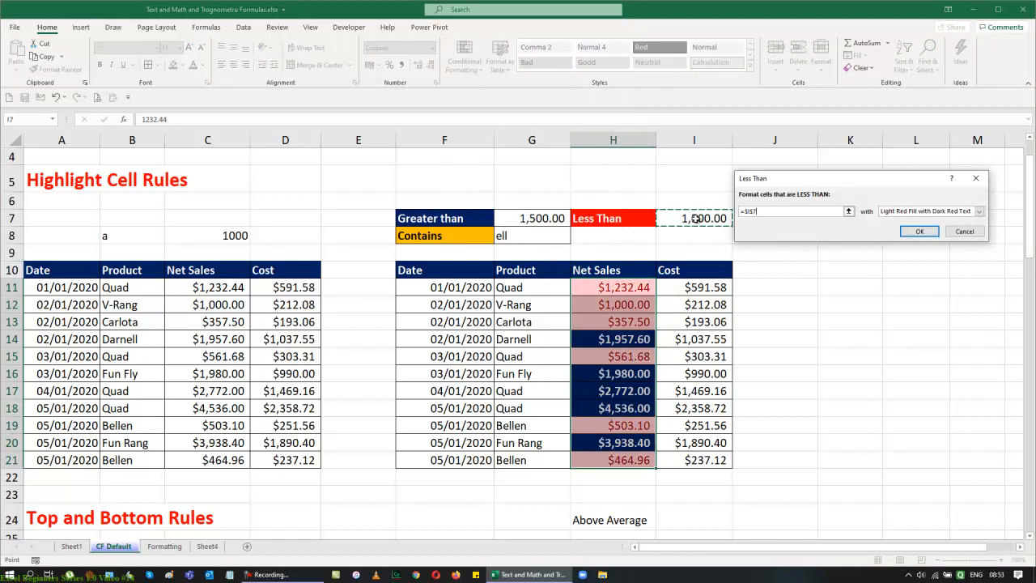
Step: Give the Less Than rule a custom format with red fill and bold white font, and apply it
left_click(980, 212)
left_click(916, 264)
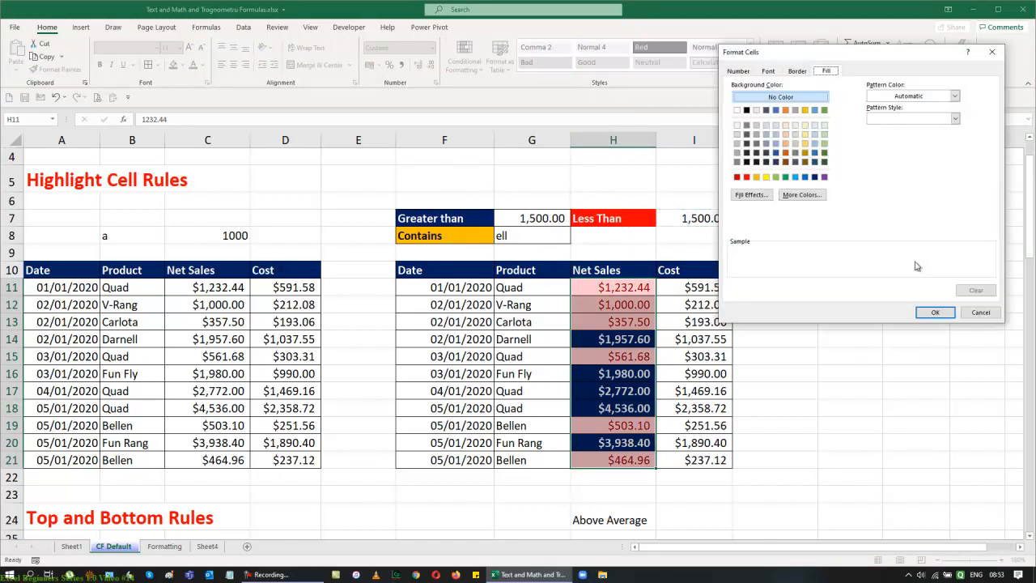
left_click(746, 177)
left_click(768, 71)
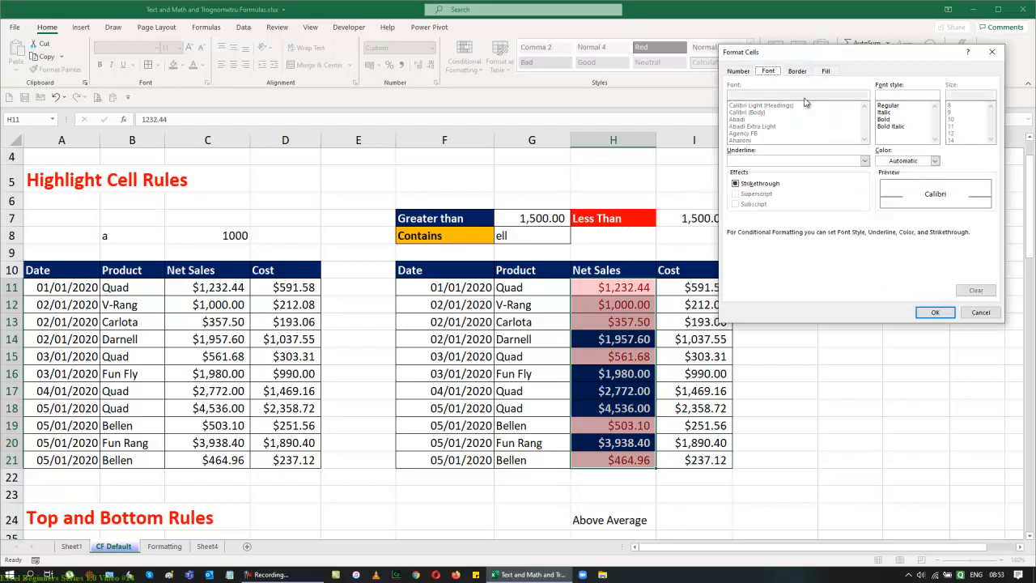
left_click(884, 119)
left_click(934, 160)
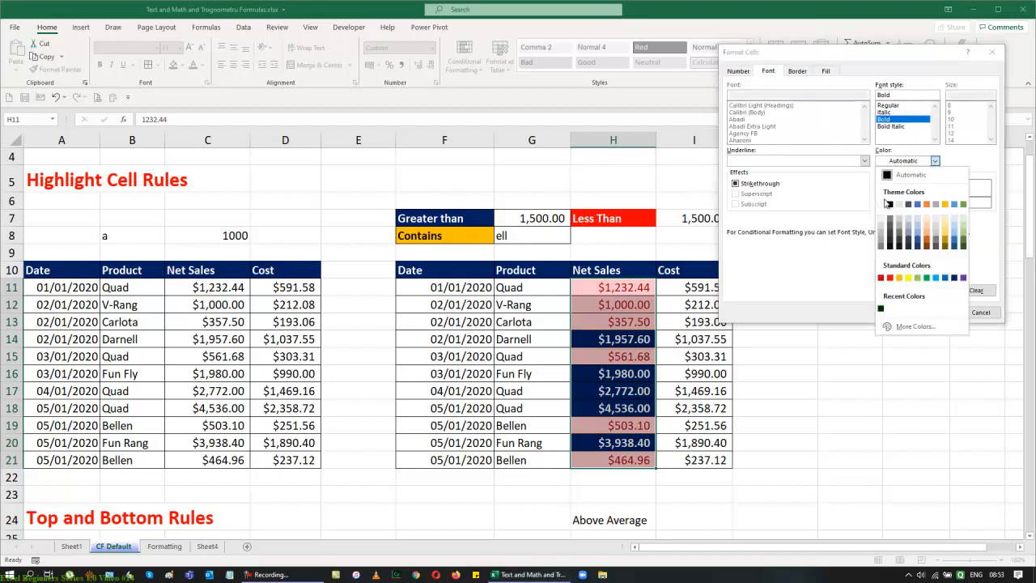
left_click(884, 206)
left_click(934, 313)
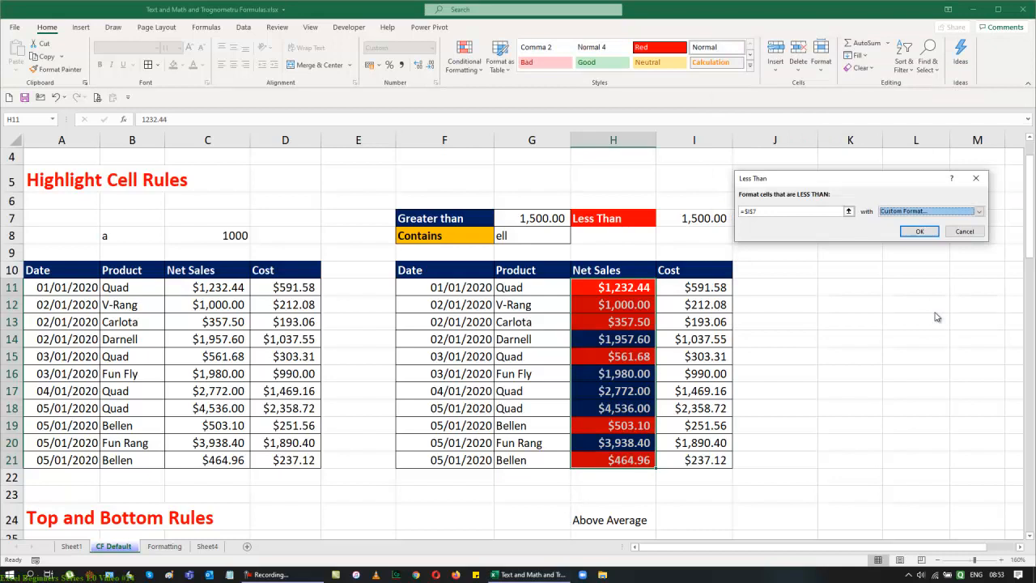
left_click(919, 233)
left_click(915, 312)
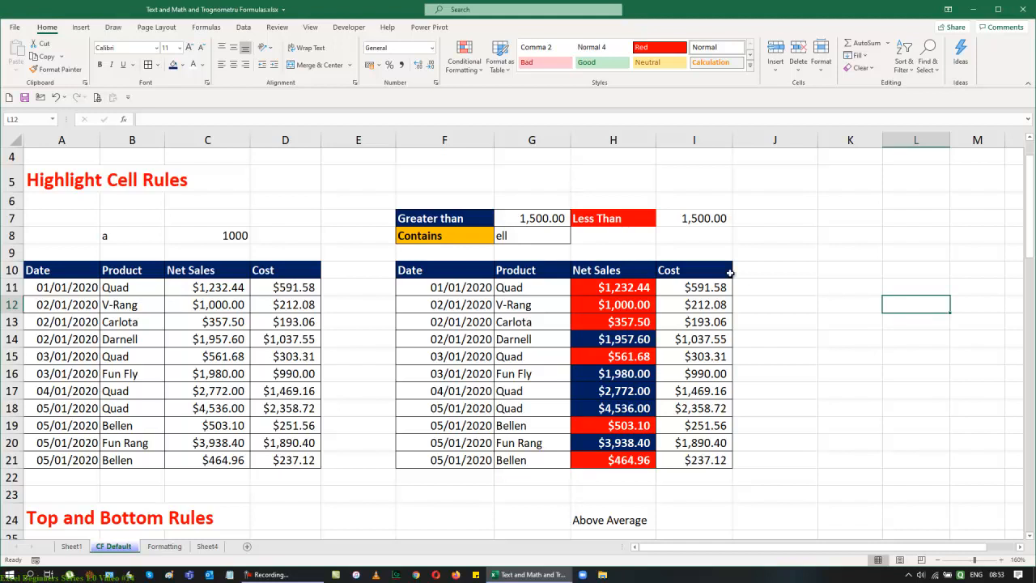
Step: Test both highlight rules by changing the Greater than threshold in G7 to 750, 2500, 1500 and 1250 in turn
left_click(546, 223)
type("750")
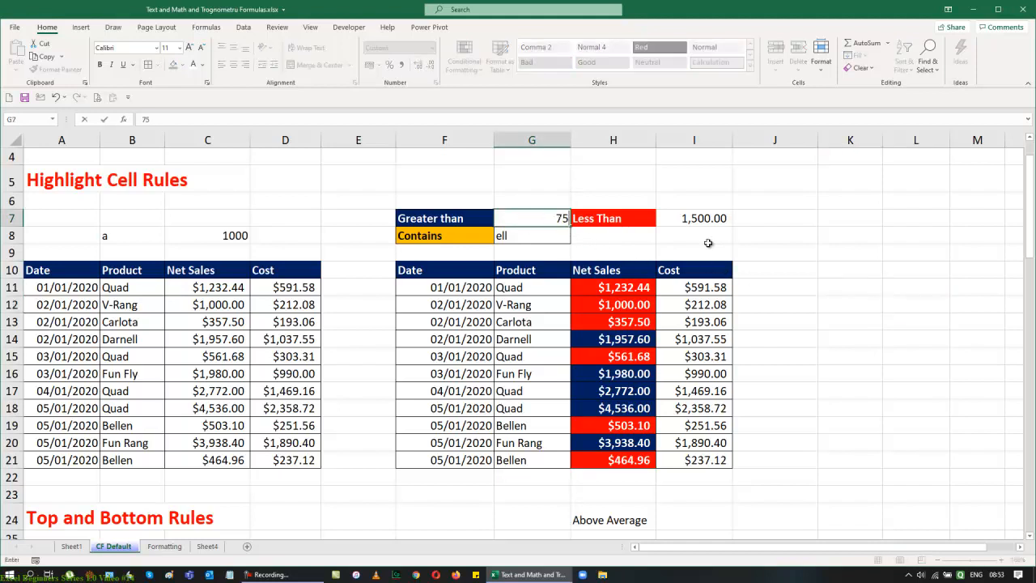
key("Return")
key("Up")
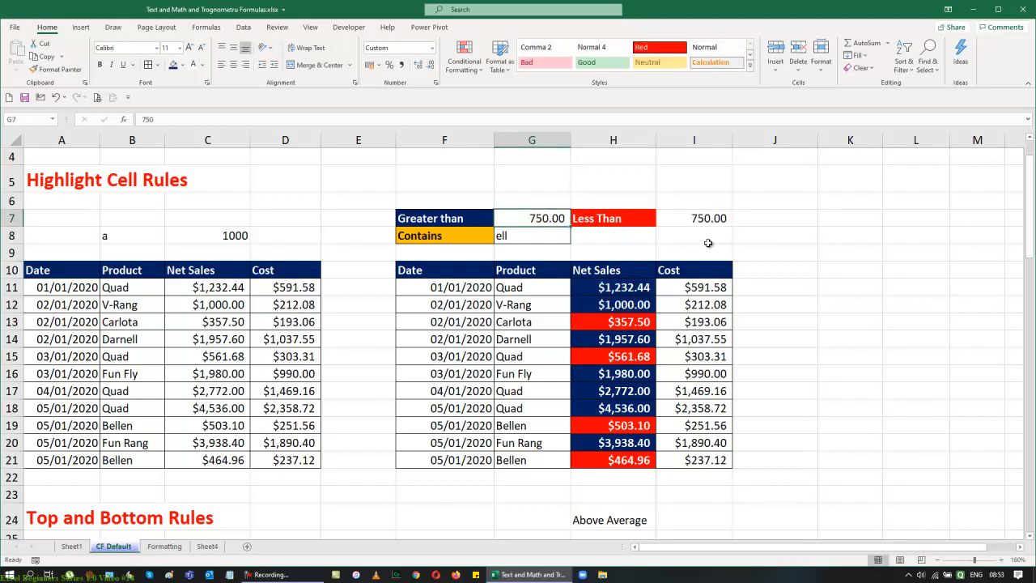
type("2500")
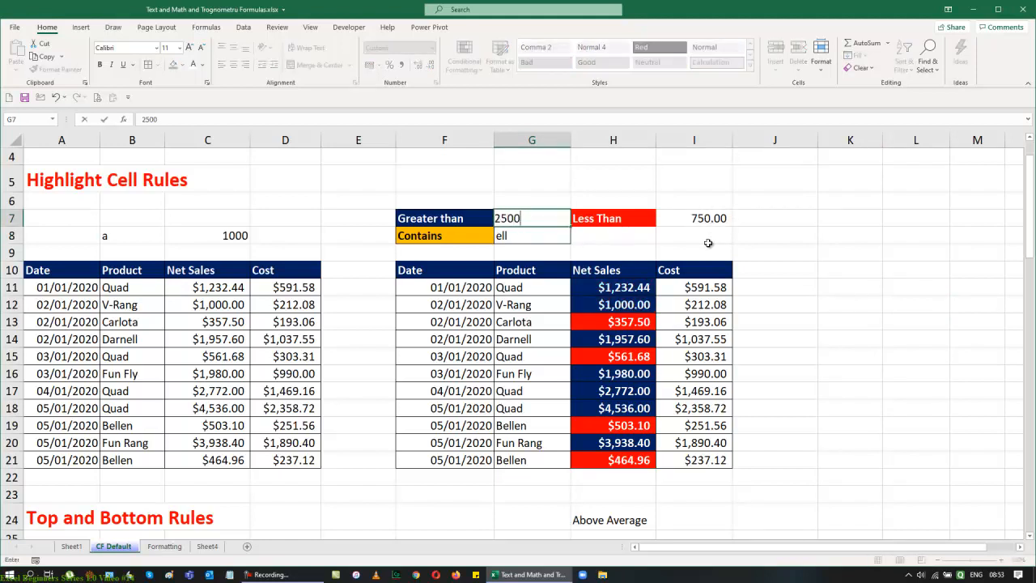
key("Return")
key("Up")
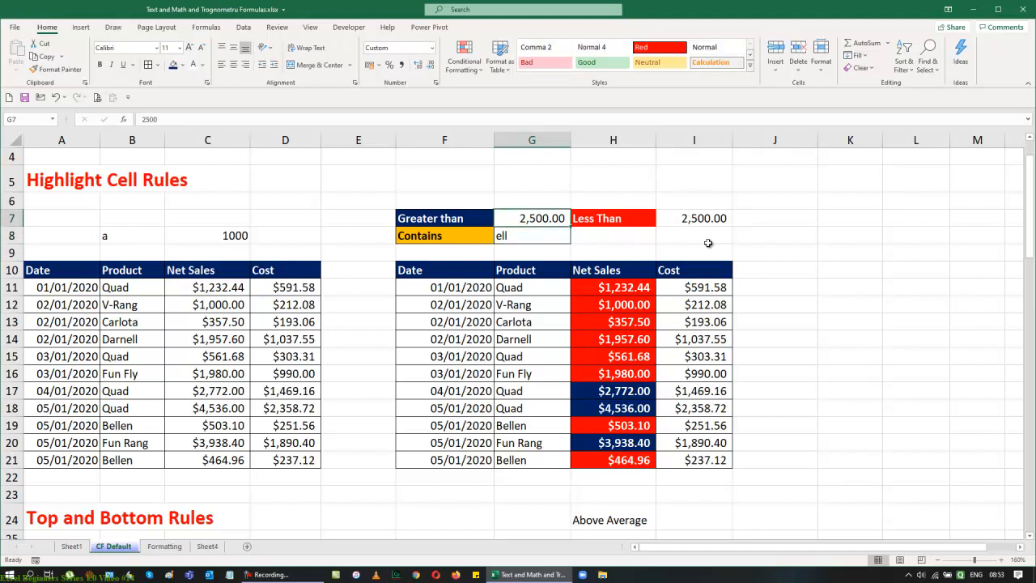
type("1500")
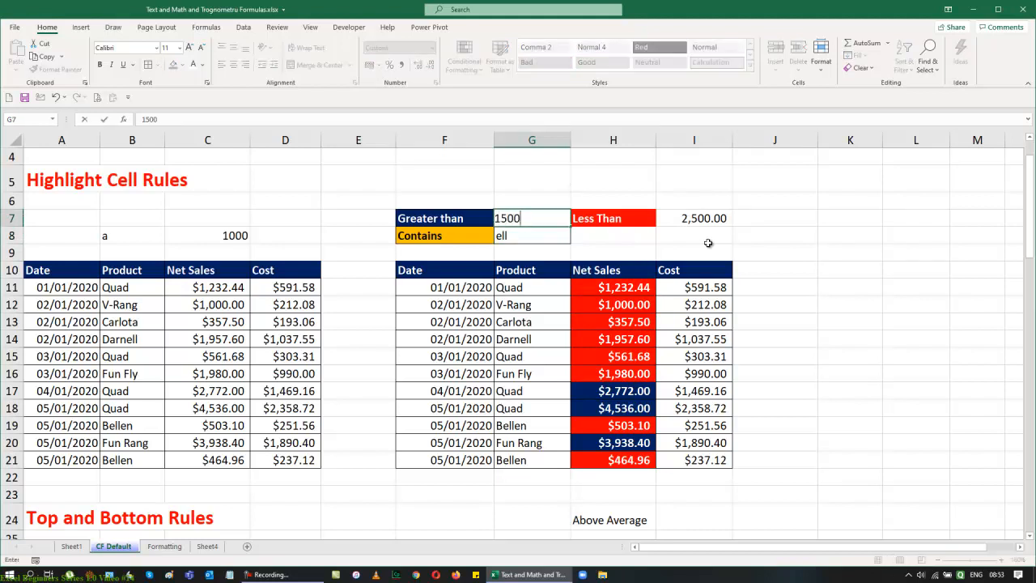
key("Return")
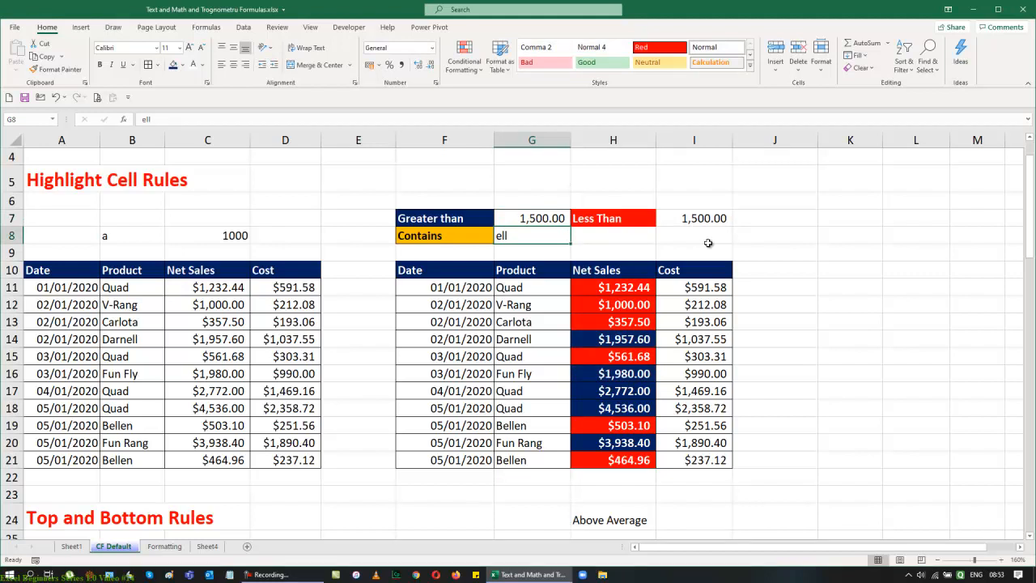
key("Up")
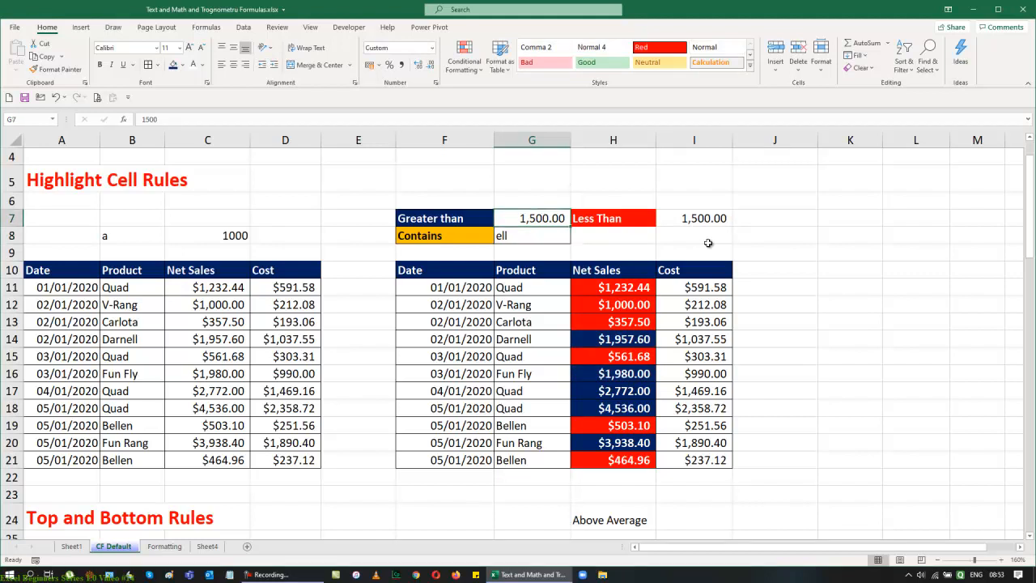
type("1250")
key("Return")
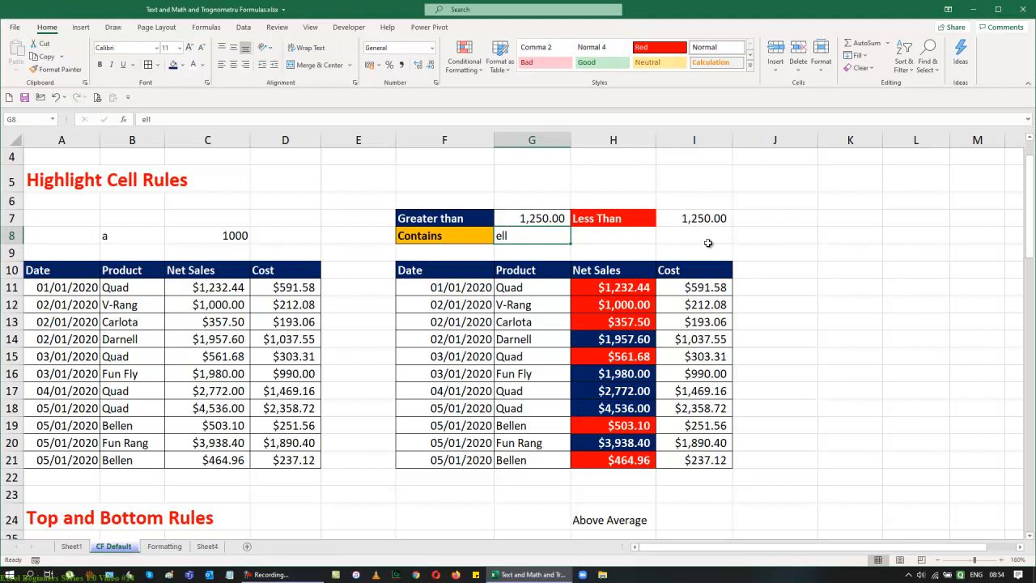
Step: Create a Text That Contains highlight rule on Product cells G11:G21 that takes its search text from cell G8
left_click_drag(527, 290, 539, 465)
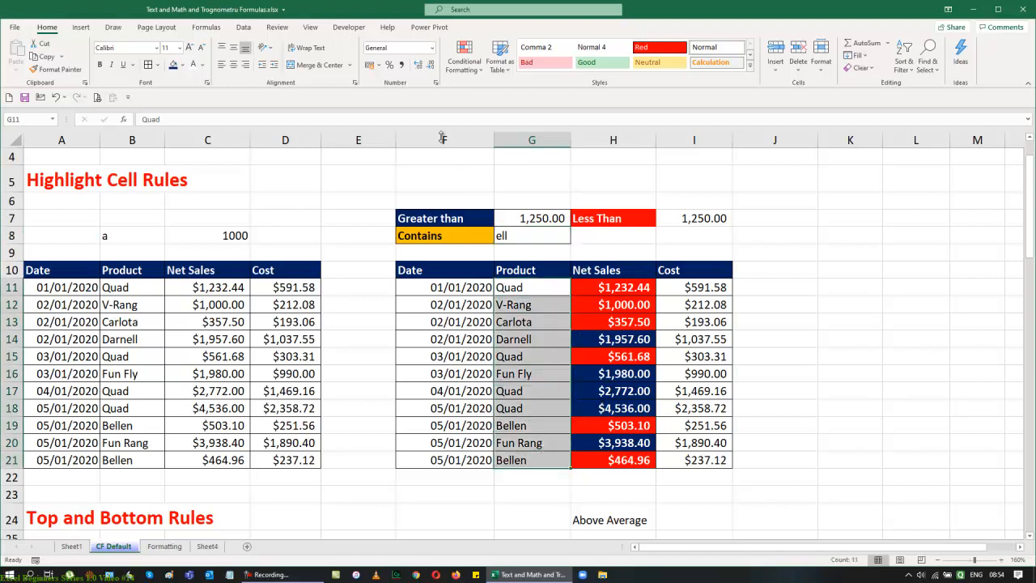
left_click(459, 71)
mouse_move(495, 92)
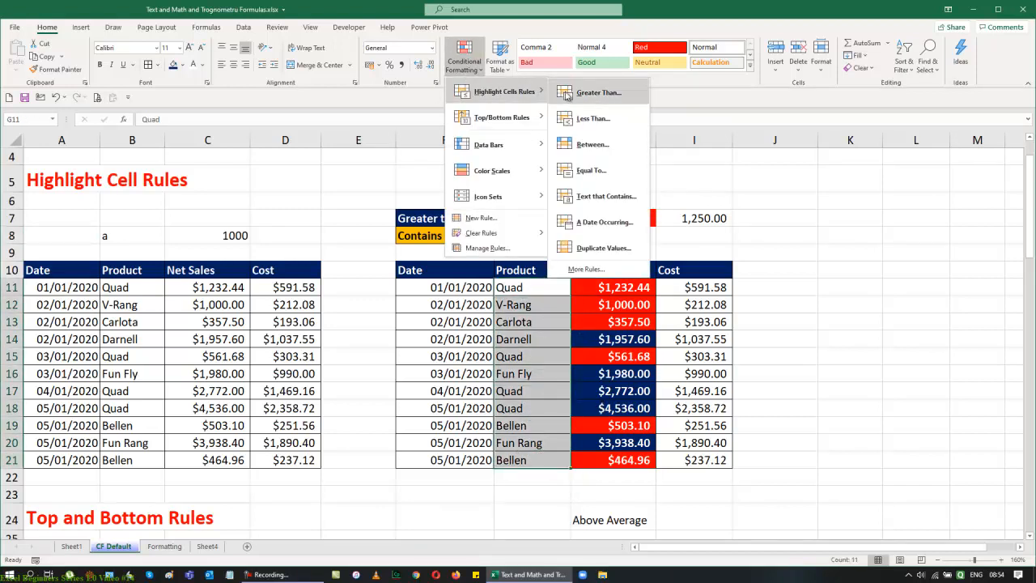
left_click(594, 195)
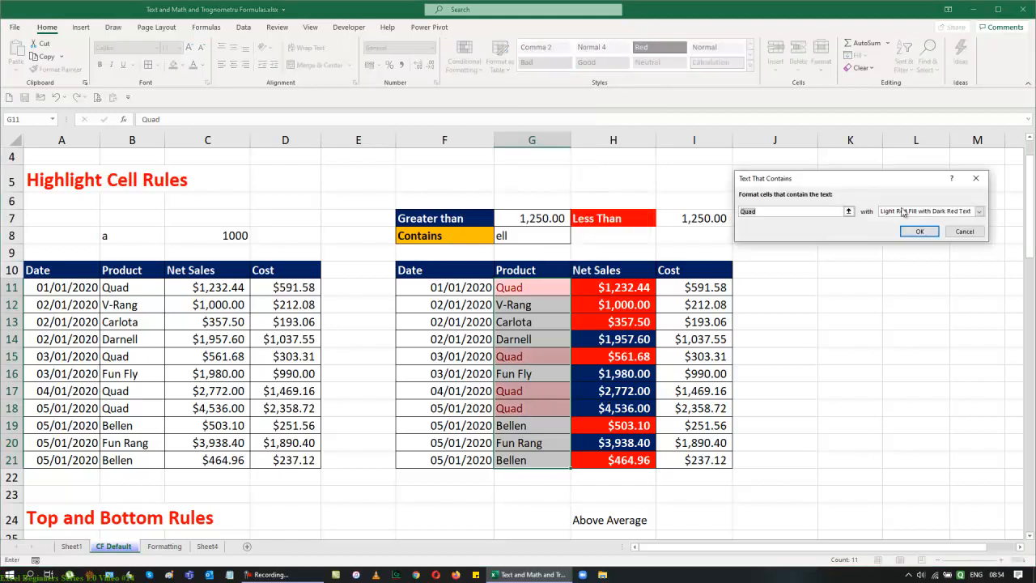
left_click_drag(835, 181, 856, 187)
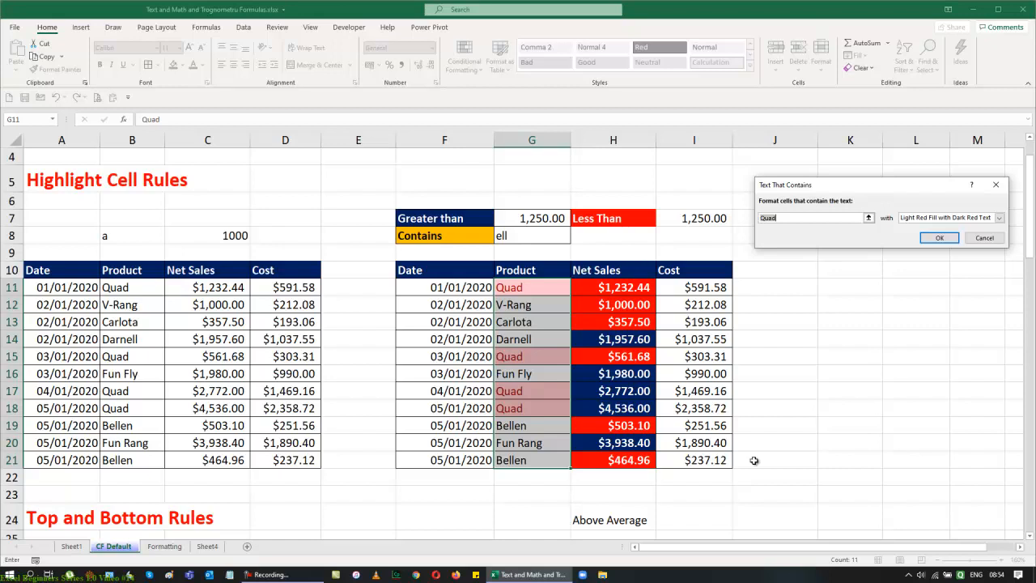
left_click(531, 236)
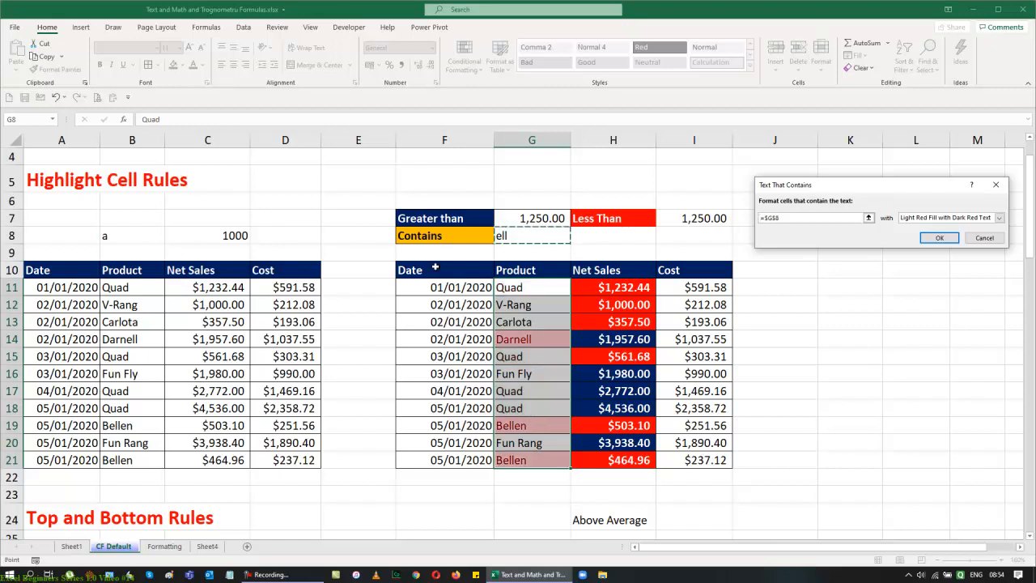
Step: Give the Text That Contains rule a custom format with orange fill and bold font, and apply it
left_click(1000, 219)
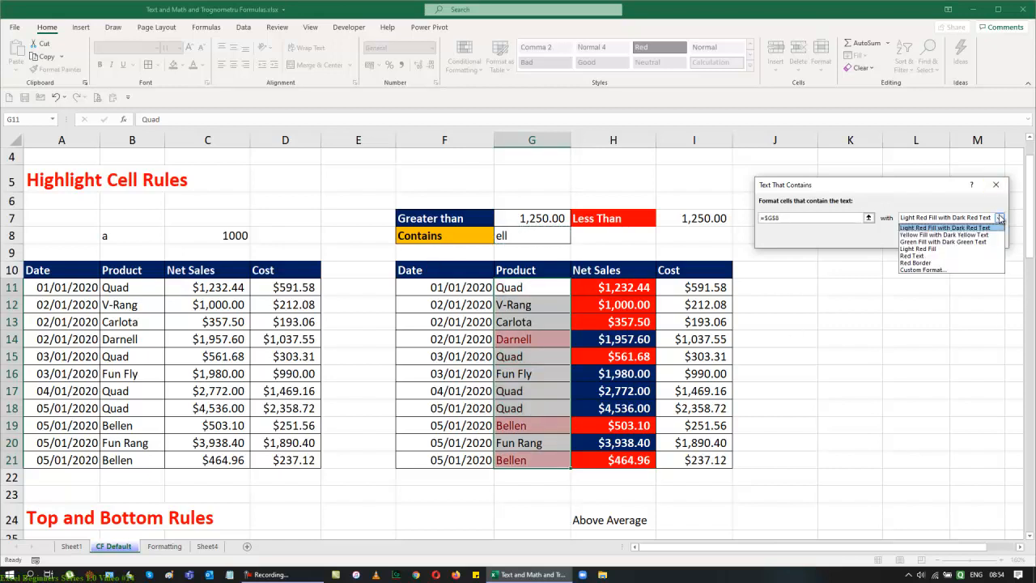
left_click(919, 271)
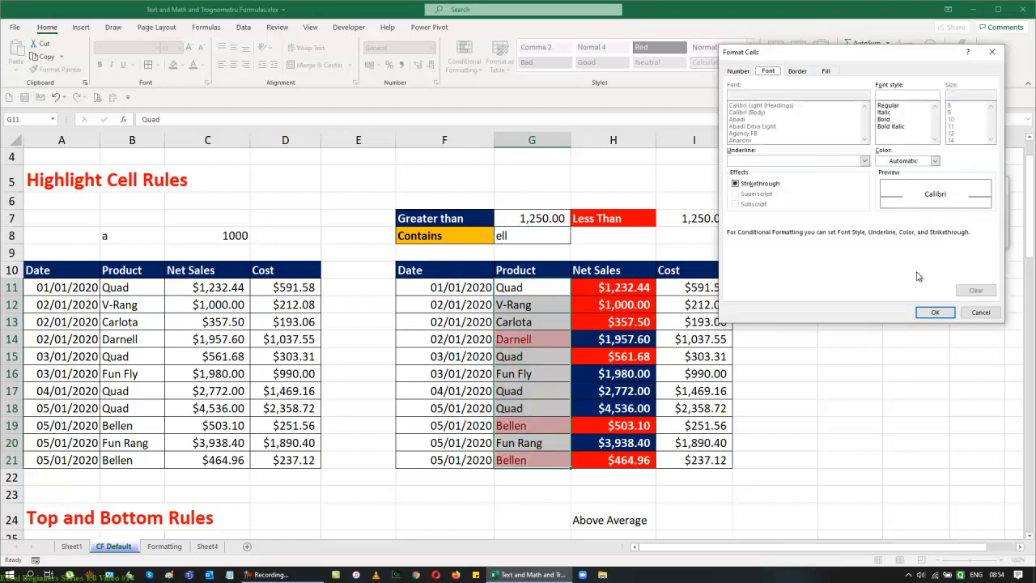
left_click(826, 71)
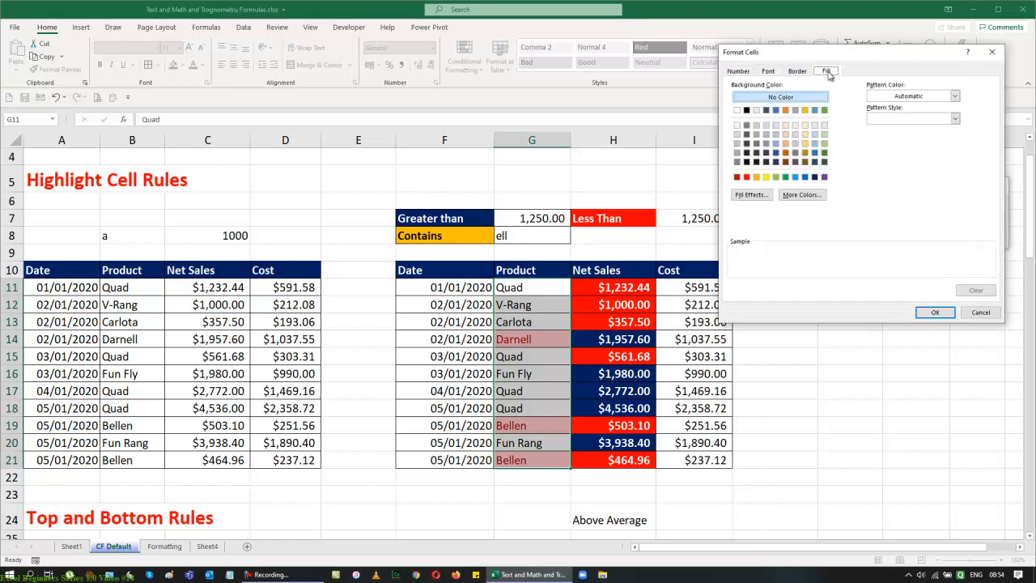
left_click(756, 176)
left_click(768, 71)
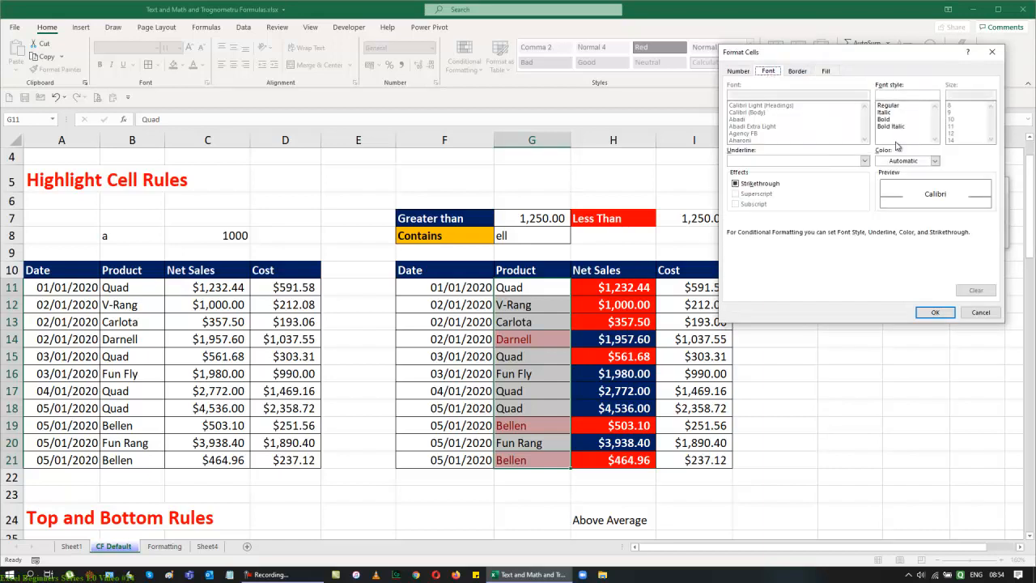
left_click(883, 119)
left_click(943, 318)
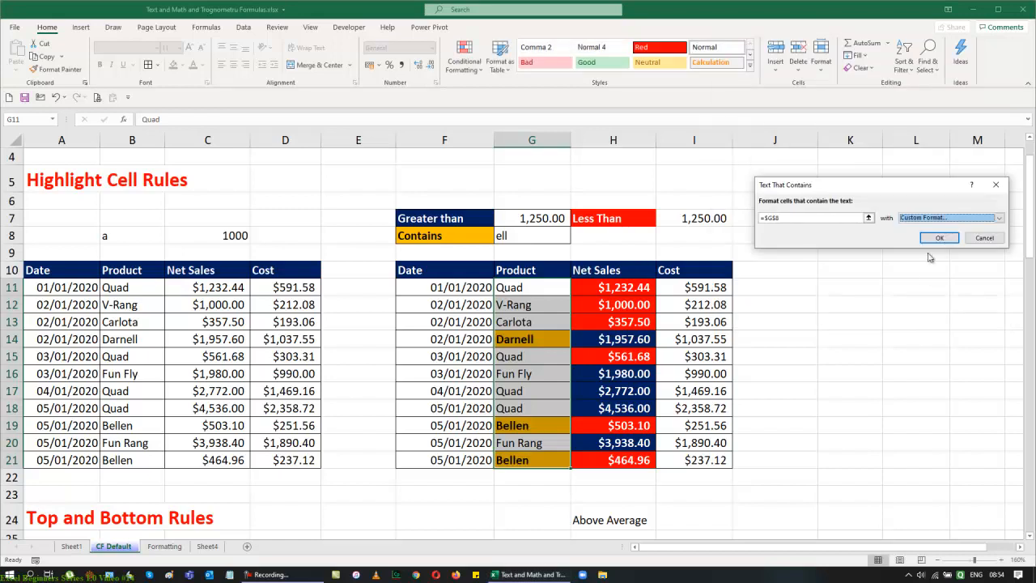
left_click(933, 239)
left_click(951, 319)
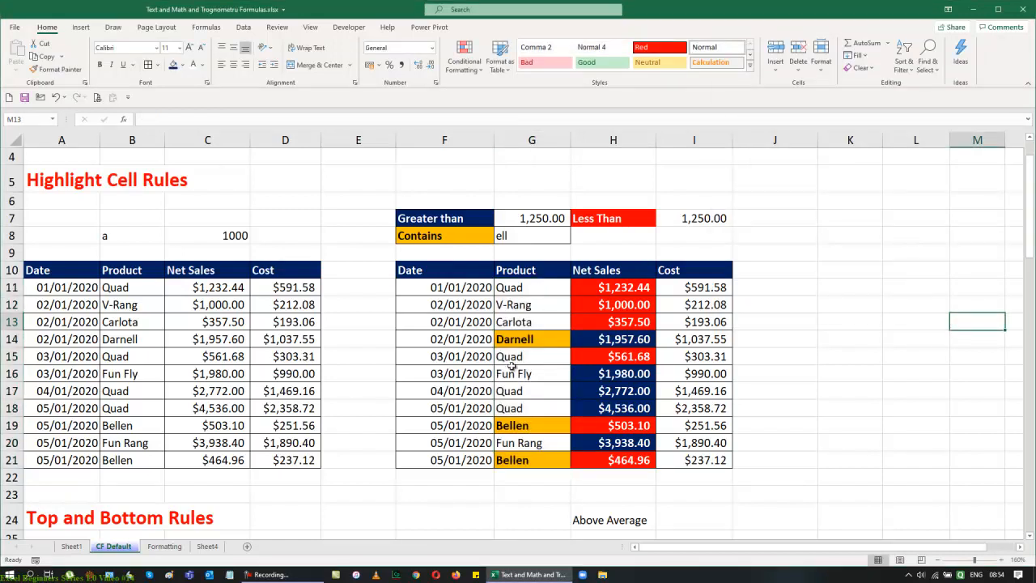
Step: Test the Contains rule's case sensitivity by entering ELL, ell, ELL and Ell in turn in criteria cell G8
left_click(519, 236)
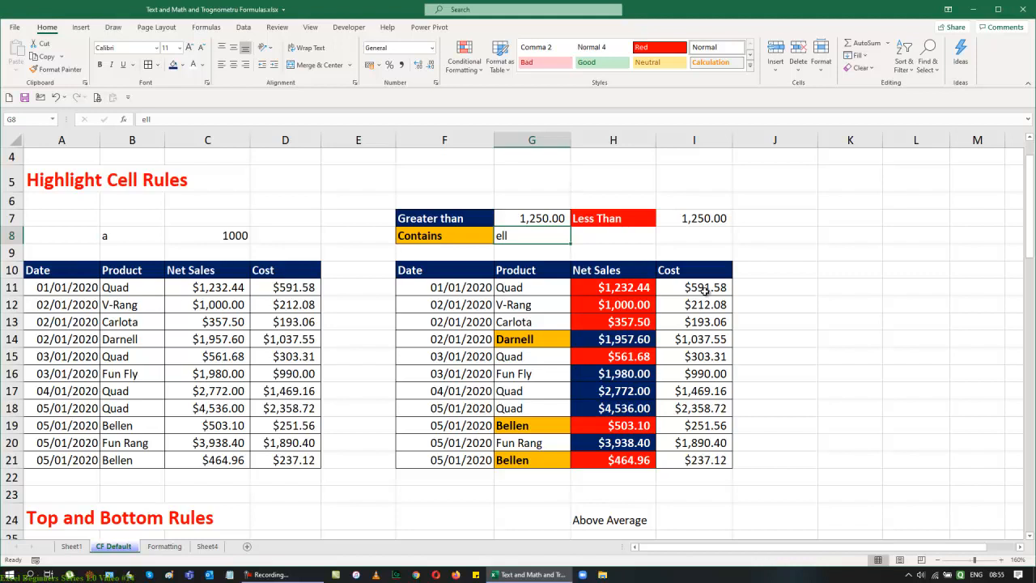
type("ELL")
key("Return")
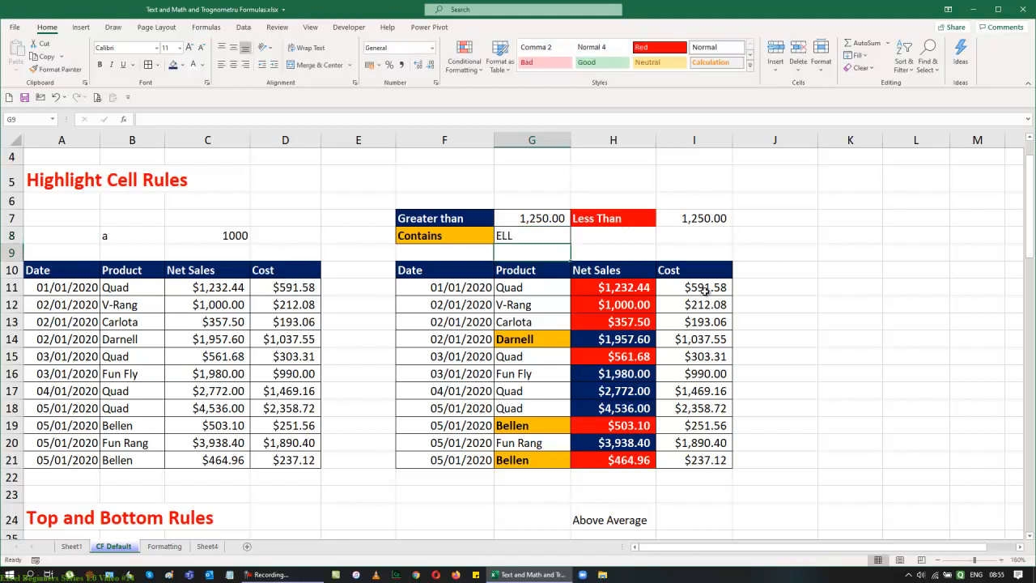
key("Up")
type("ell")
key("Return")
key("Up")
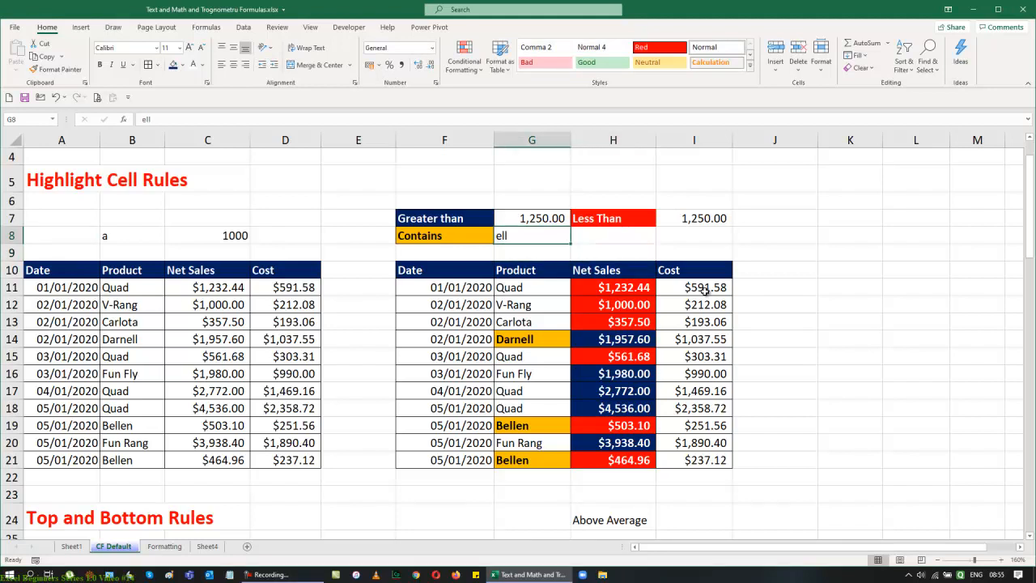
type("ELL")
key("Return")
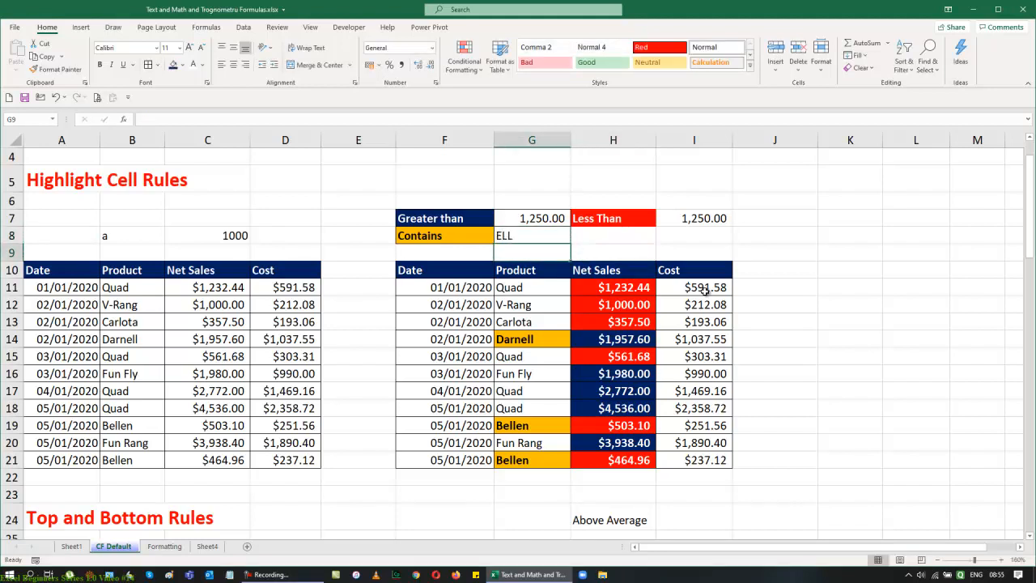
key("Up")
type("Ell")
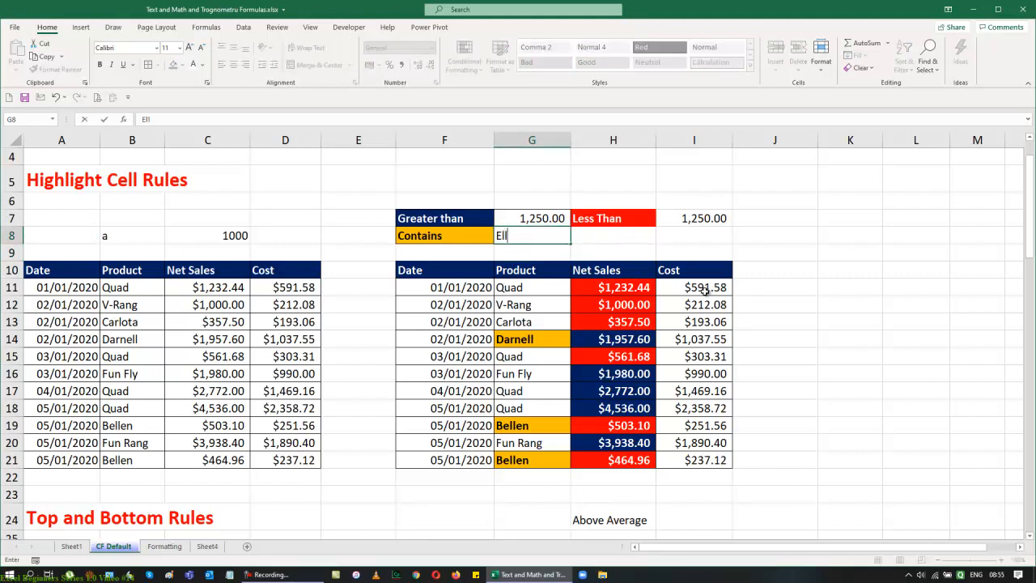
key("Return")
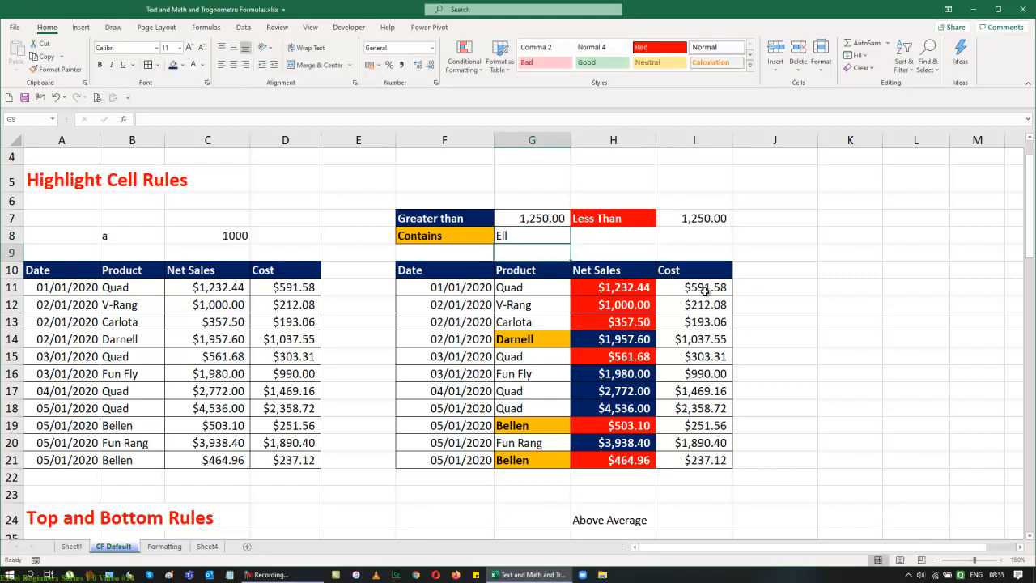
Step: Test the Contains rule with the search texts B, b, Be and bE in turn in cell G8
key("Up")
type("B")
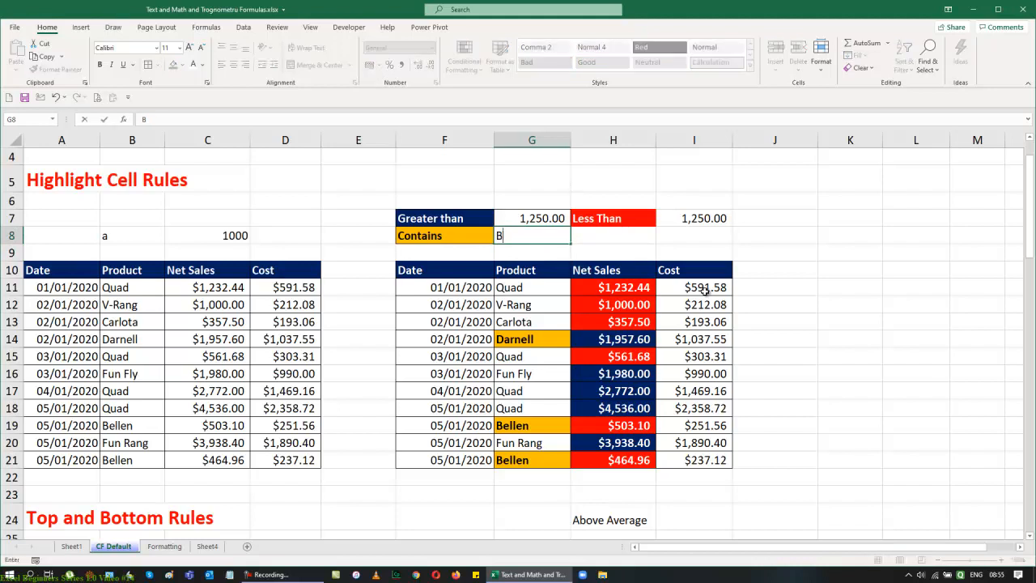
key("Return")
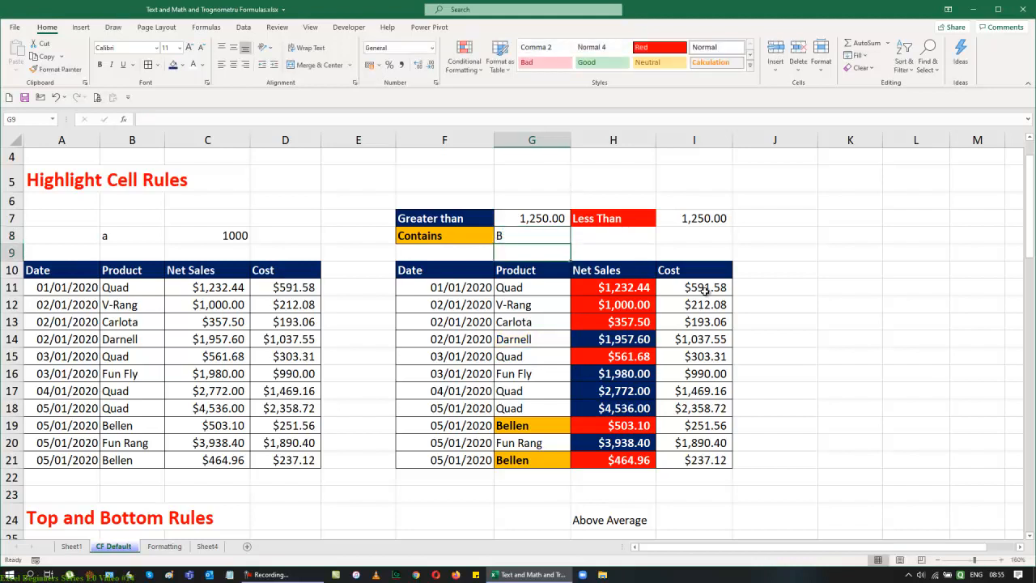
key("Up")
type("b")
key("Return")
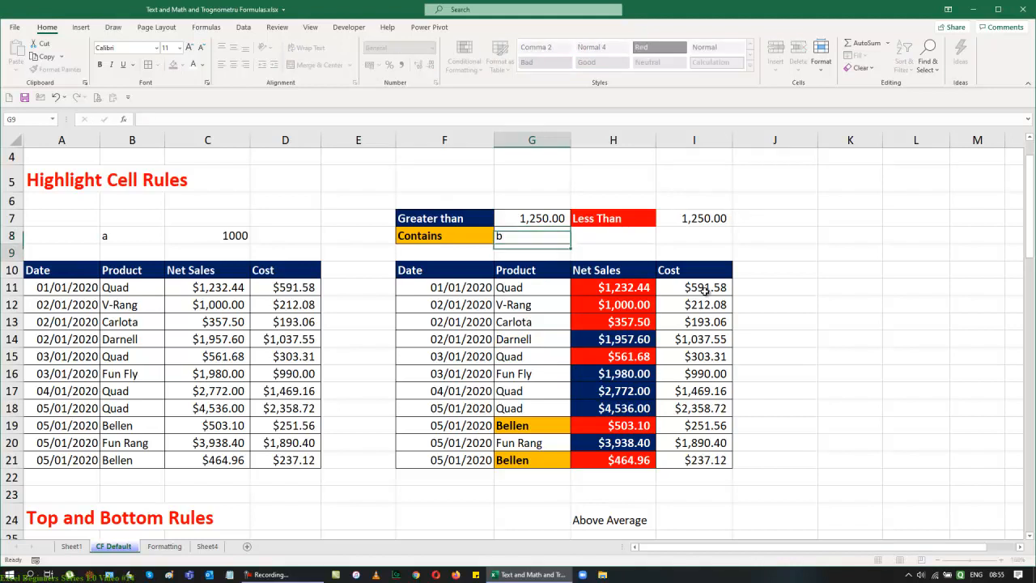
key("Up")
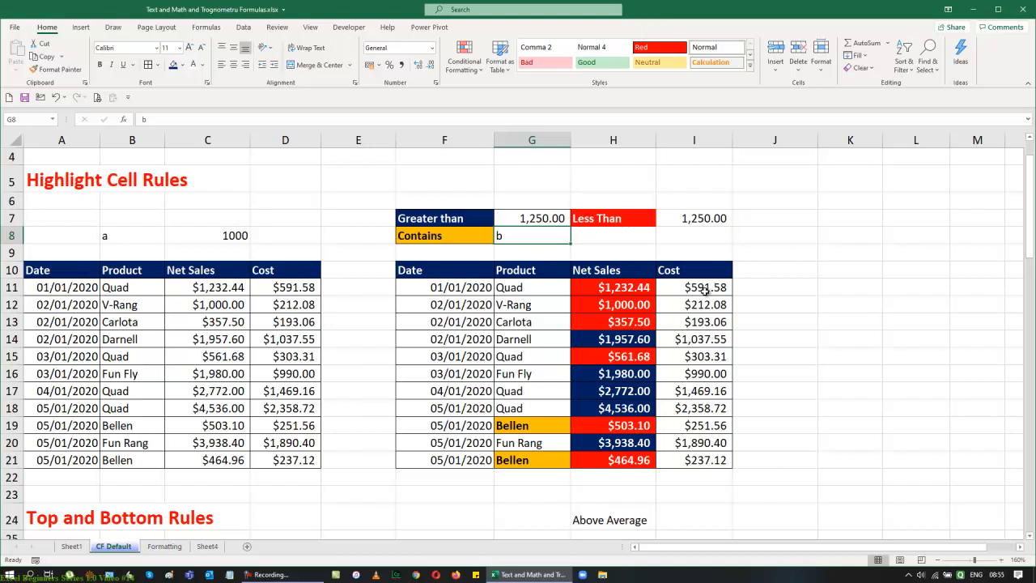
type("Be")
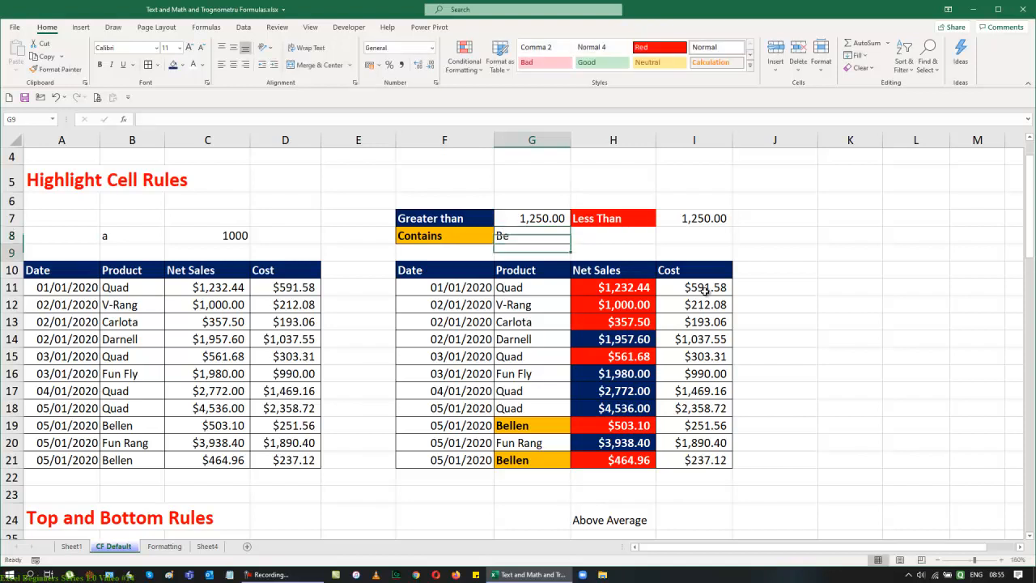
key("Return")
key("Up")
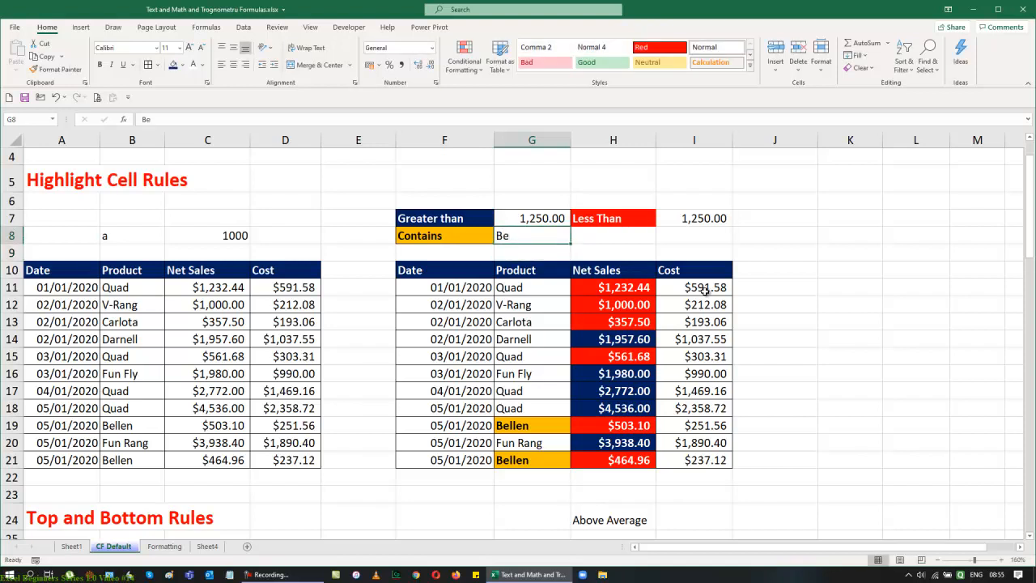
type("bE")
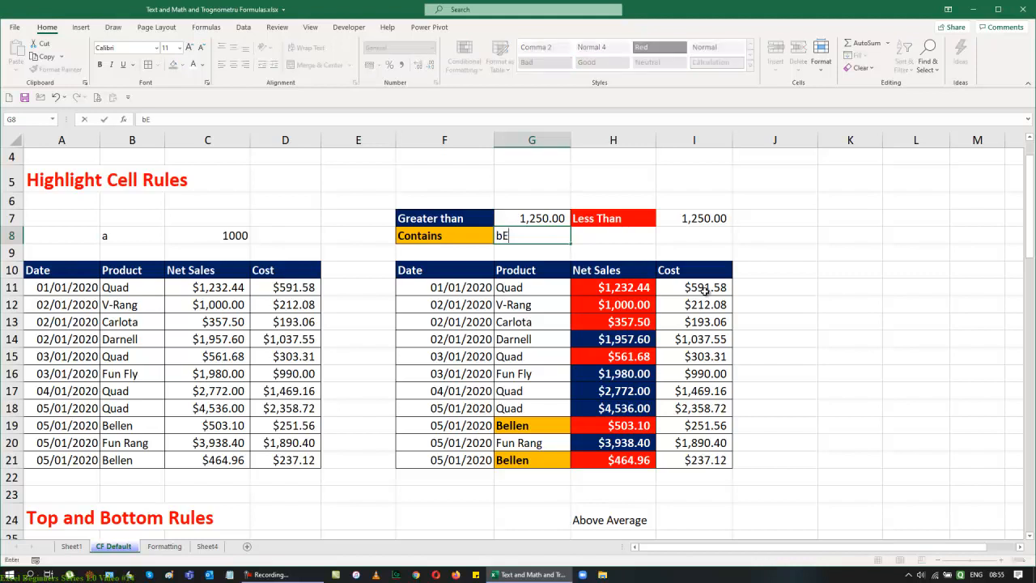
key("Return")
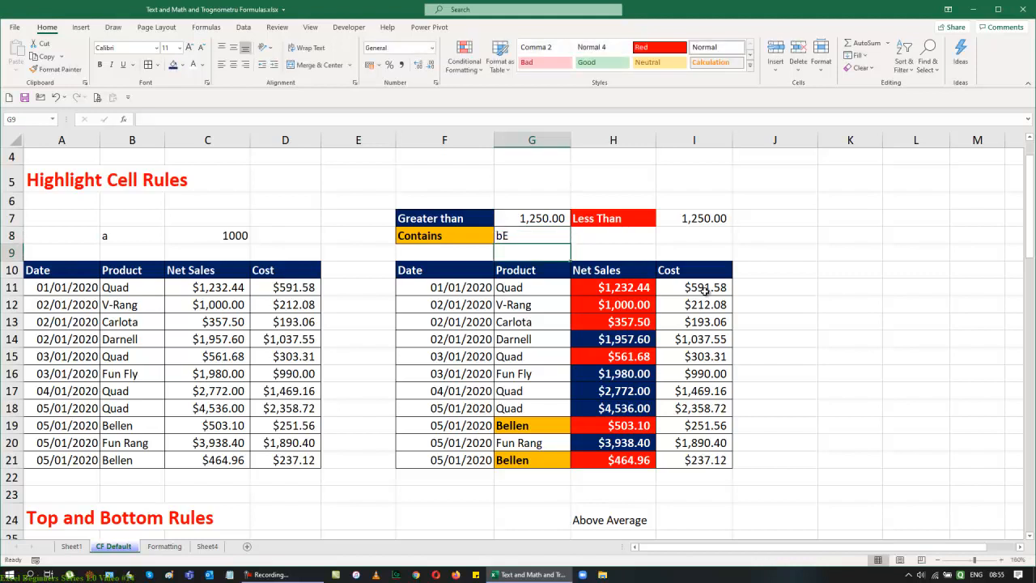
Step: Test the Contains rule on the Quad products by entering Q, q and finally qU in cell G8
key("Up")
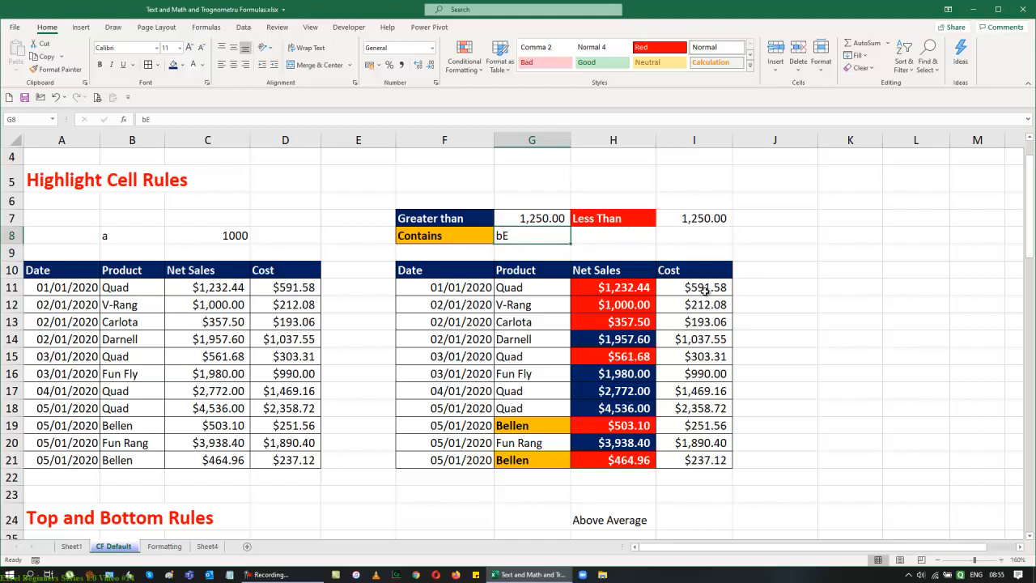
type("Q")
key("Return")
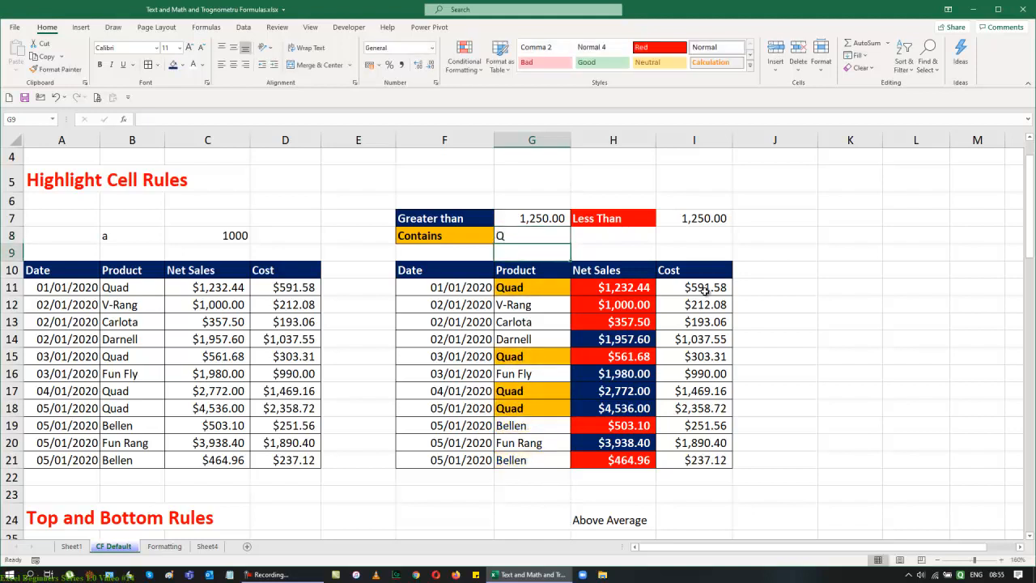
key("Up")
type("q")
key("Return")
key("Up")
type("Qu")
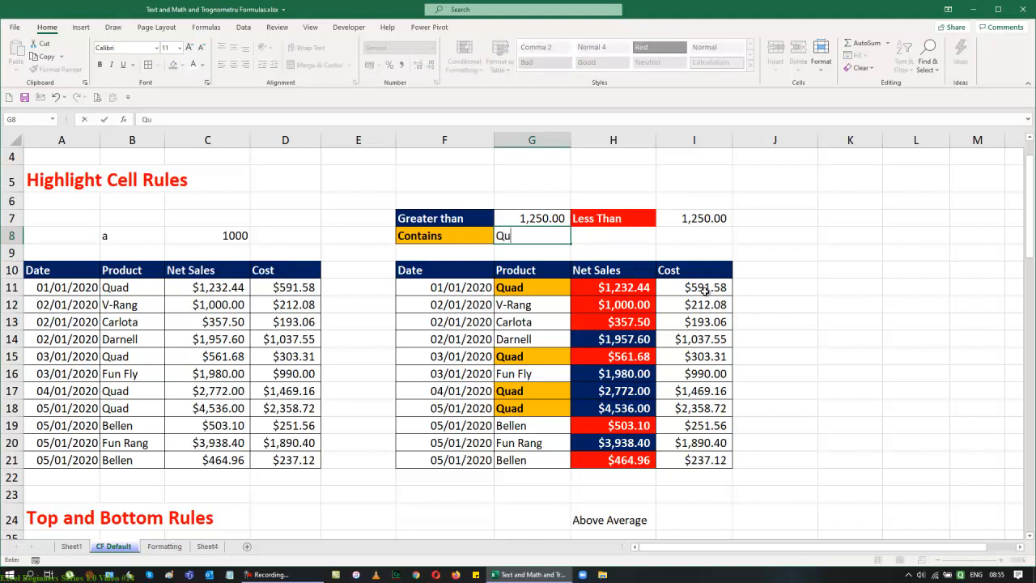
type("qU")
key("Return")
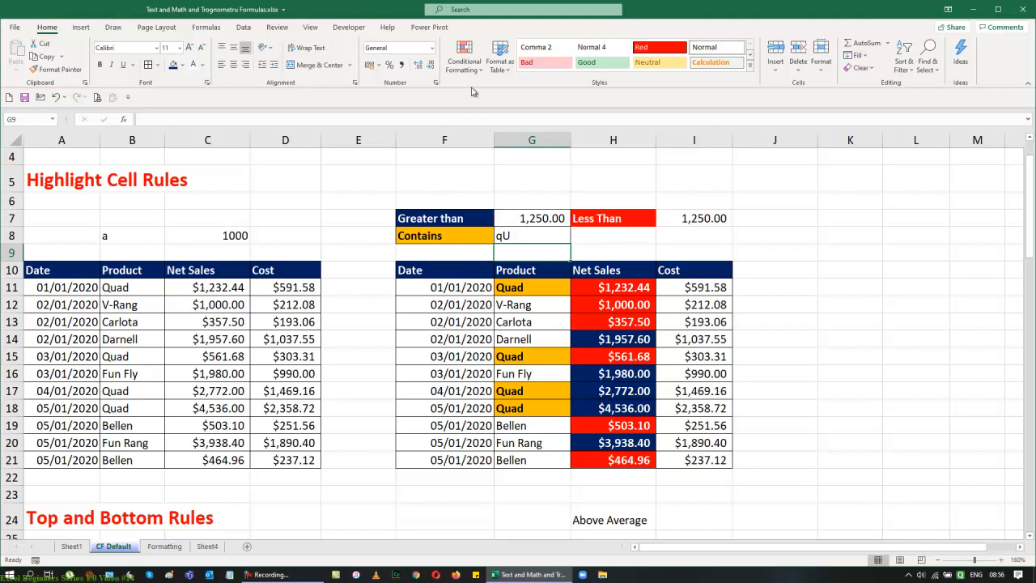
Step: Examine the date periods offered by the A Date Occurring highlight rule, and close it without applying
left_click(467, 58)
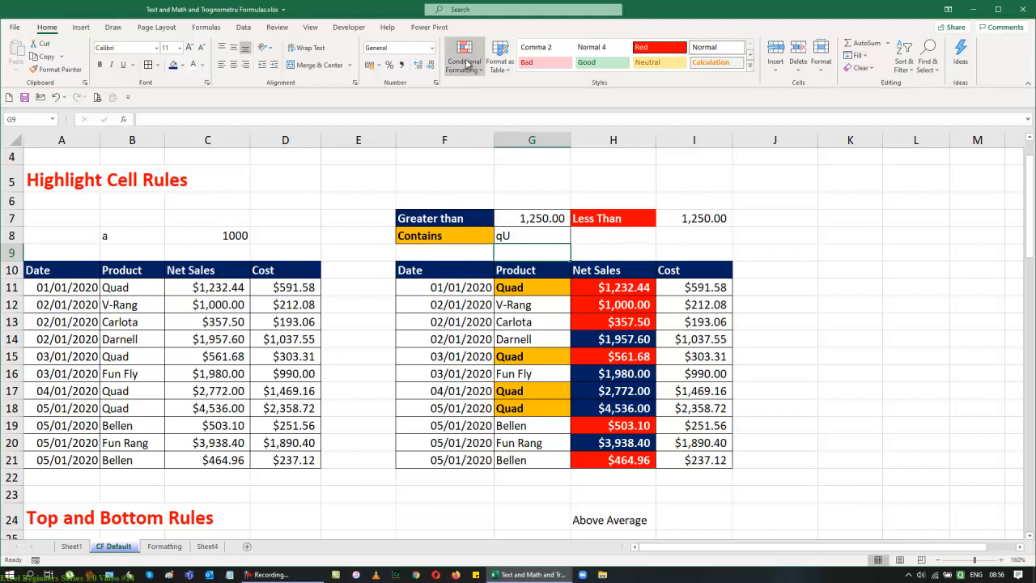
mouse_move(504, 92)
left_click(644, 215)
left_click_drag(858, 174, 867, 194)
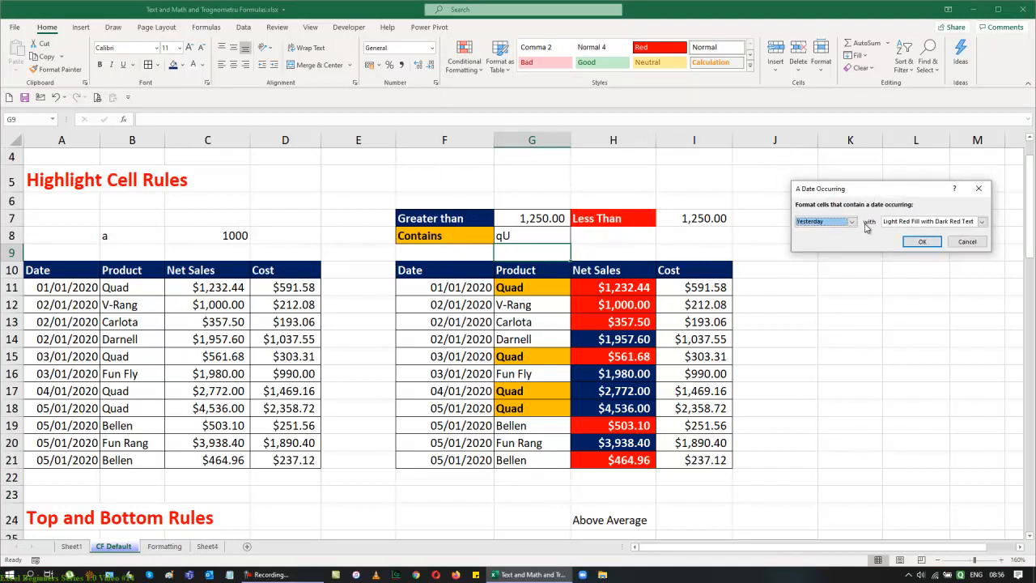
left_click(852, 222)
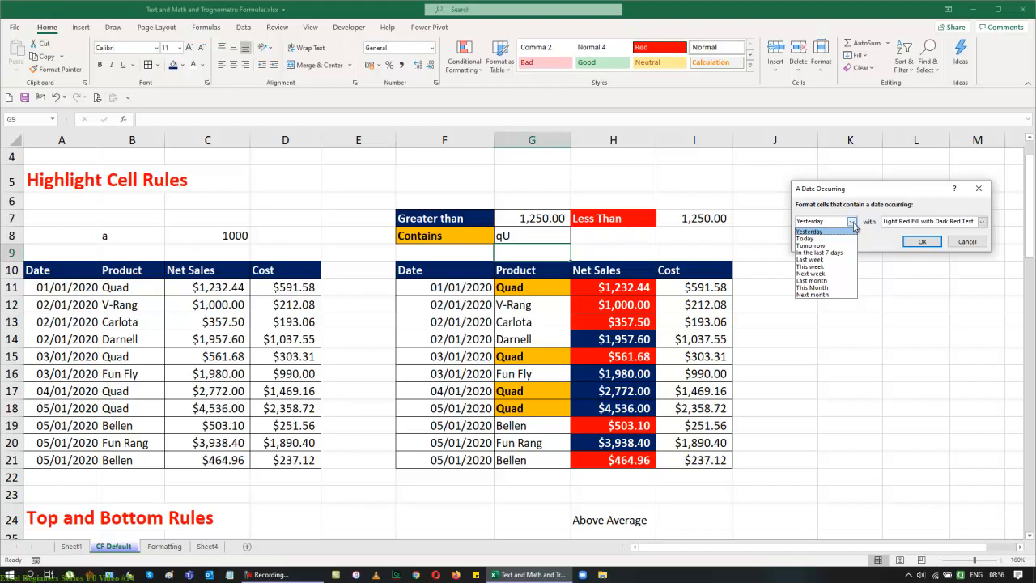
left_click(977, 244)
left_click(978, 245)
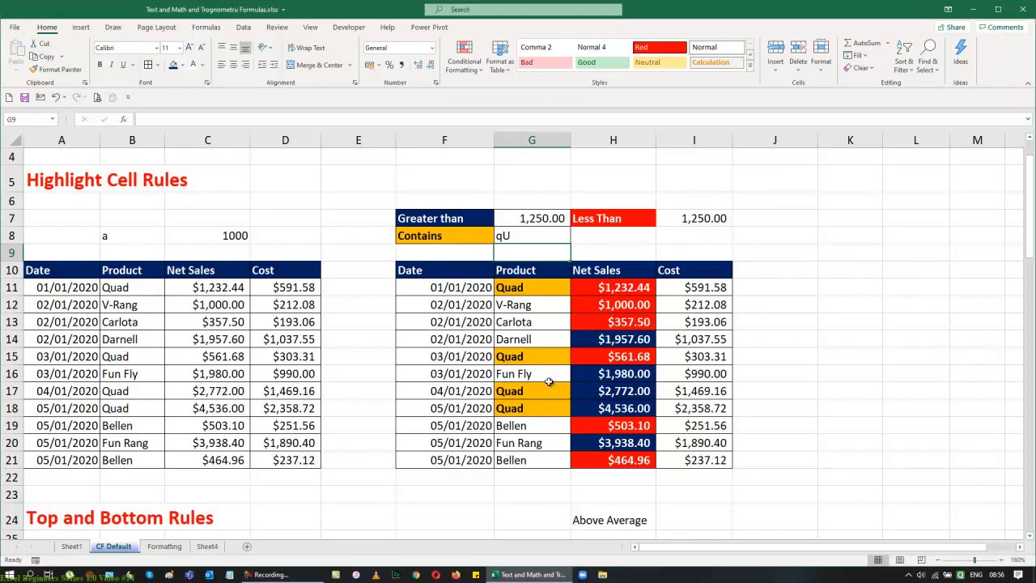
Step: Set the first date in the second table, cell F11, to 19/05/2020
left_click_drag(463, 289, 458, 454)
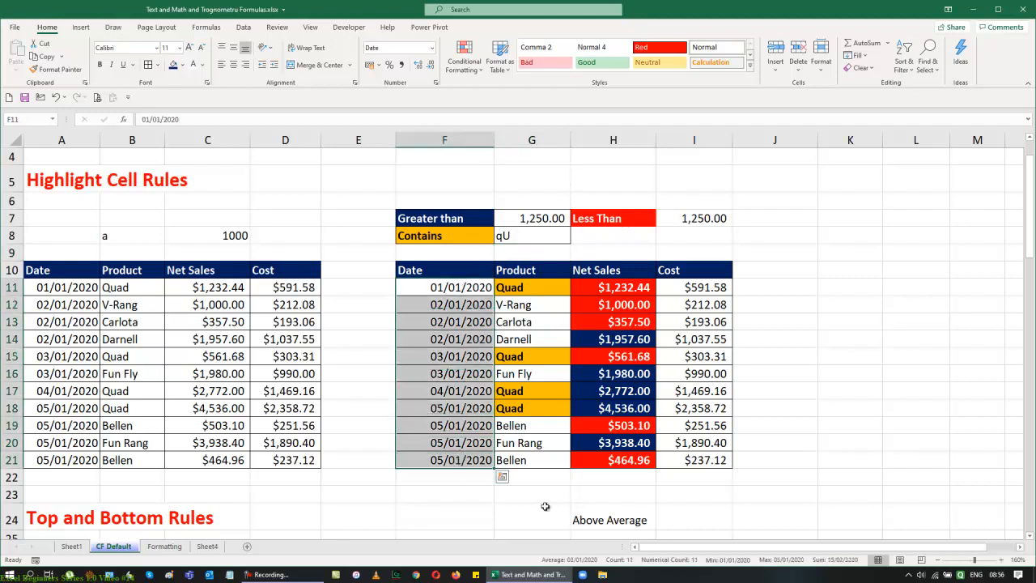
mouse_move(992, 575)
left_click(461, 292)
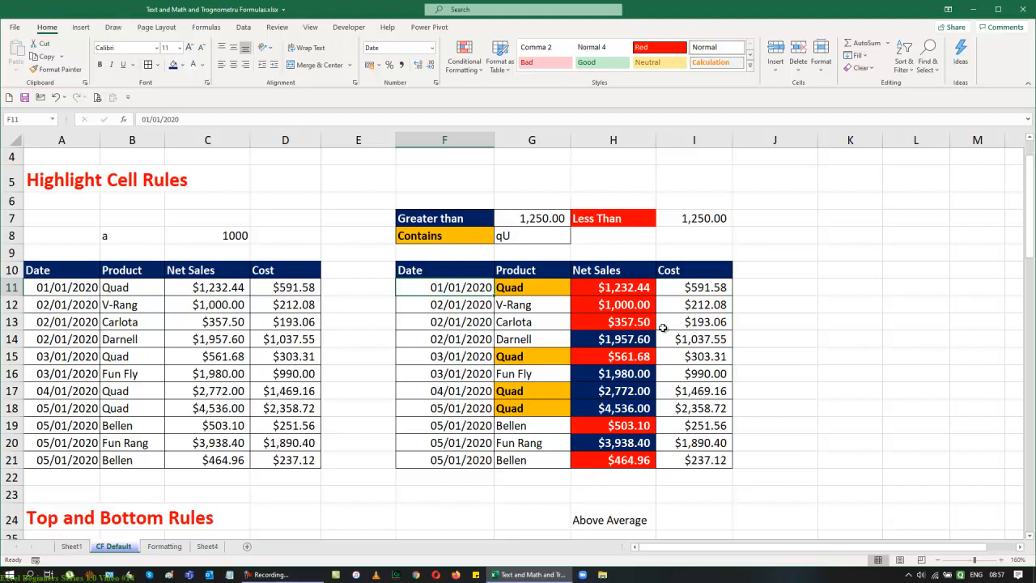
type("19-5-")
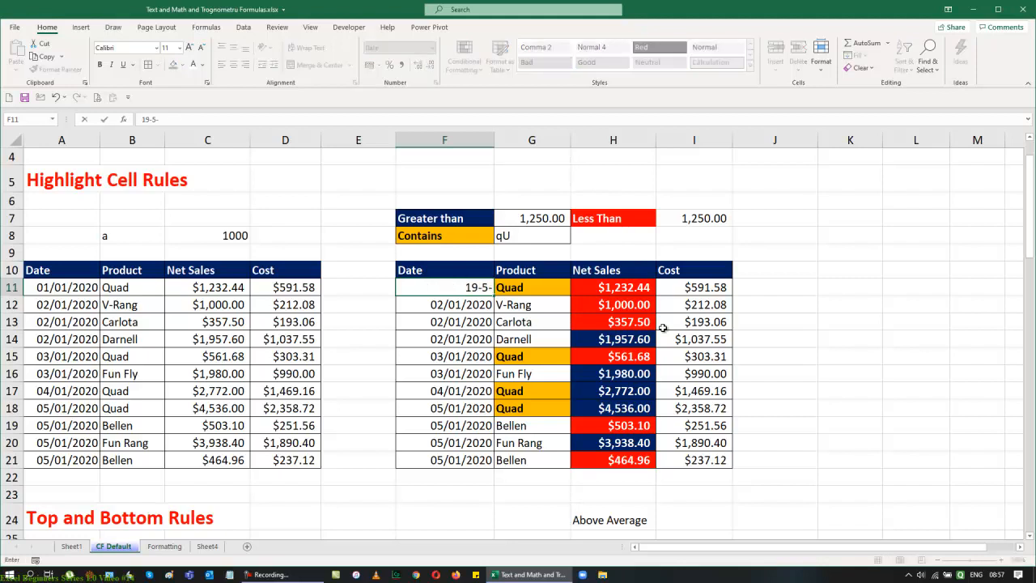
type("2020")
key("Return")
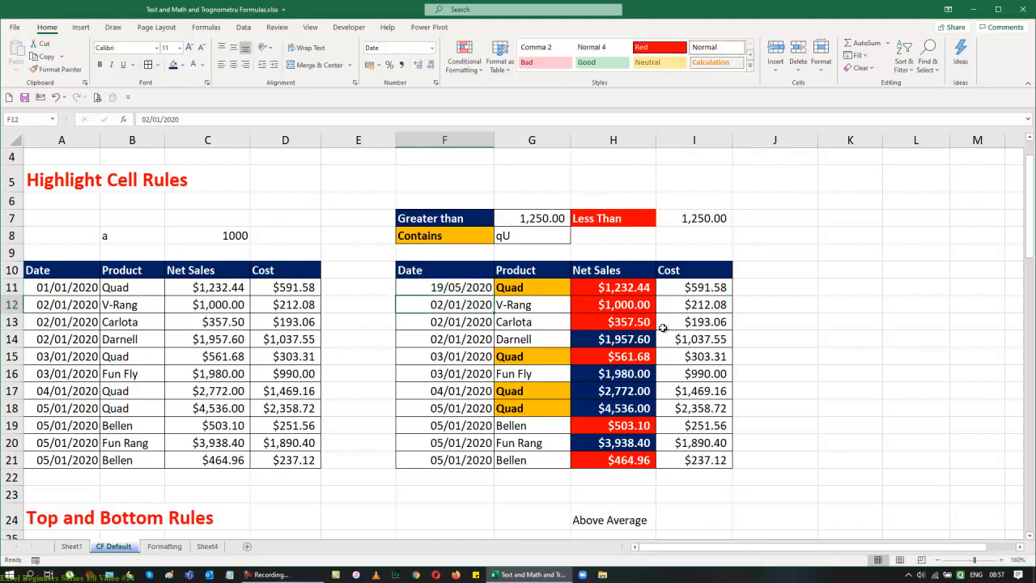
Step: Fill date cells F12:F21 at once with the formula =F11+5 so each date falls five days after the one above
key("shift+Down")
key("shift+Down")
key("shift+Down")
key("shift+Down")
key("shift+Down")
key("shift+Down")
key("shift+Down")
key("shift+Down")
key("shift+Down")
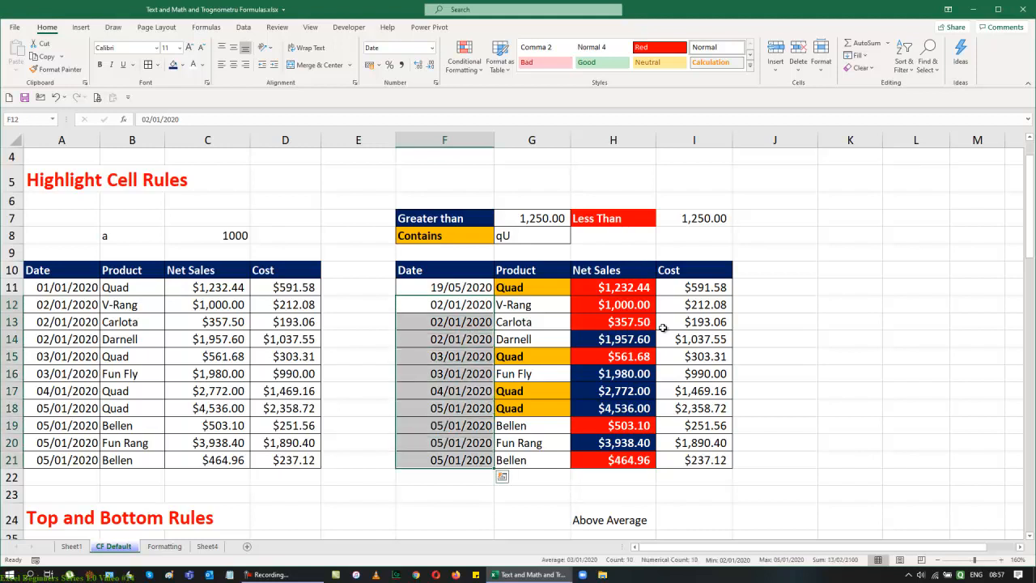
type("=")
key("Up")
type("+")
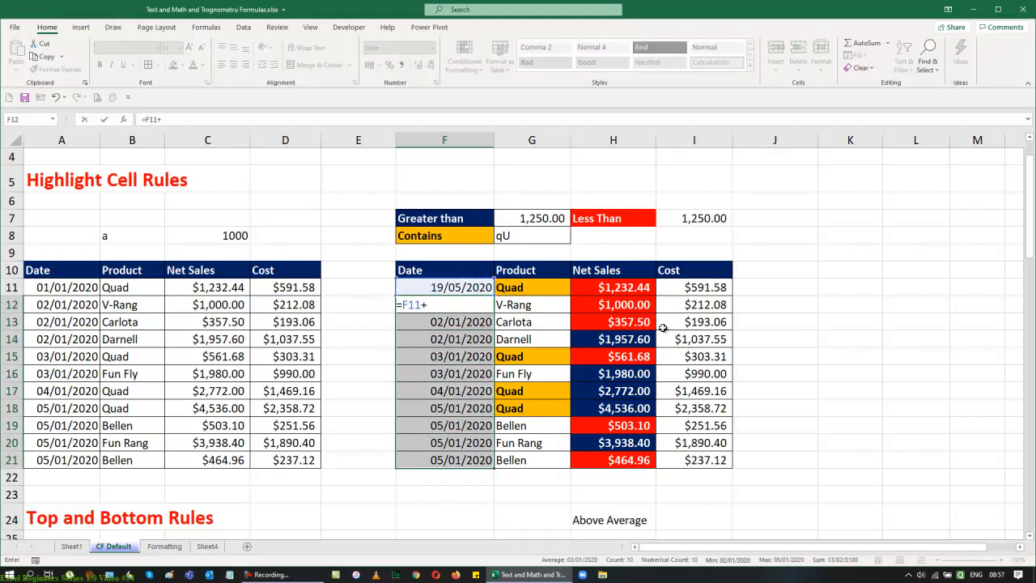
type("5")
key("ctrl+Return")
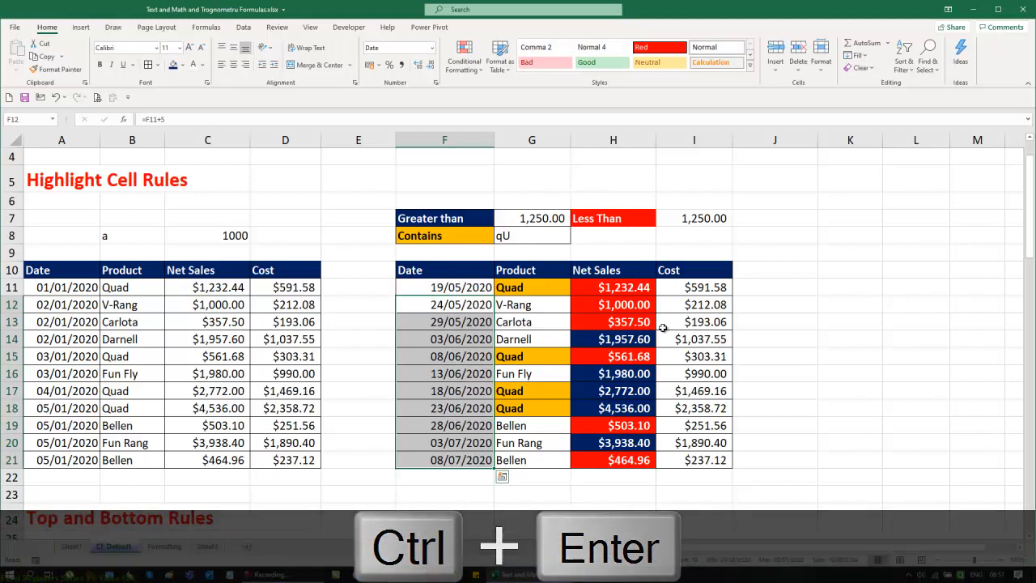
Step: Start an A Date Occurring highlight rule on dates F11:F21 in the second table, with the period set to Next month
left_click(968, 412)
left_click_drag(457, 296, 454, 458)
left_click(469, 64)
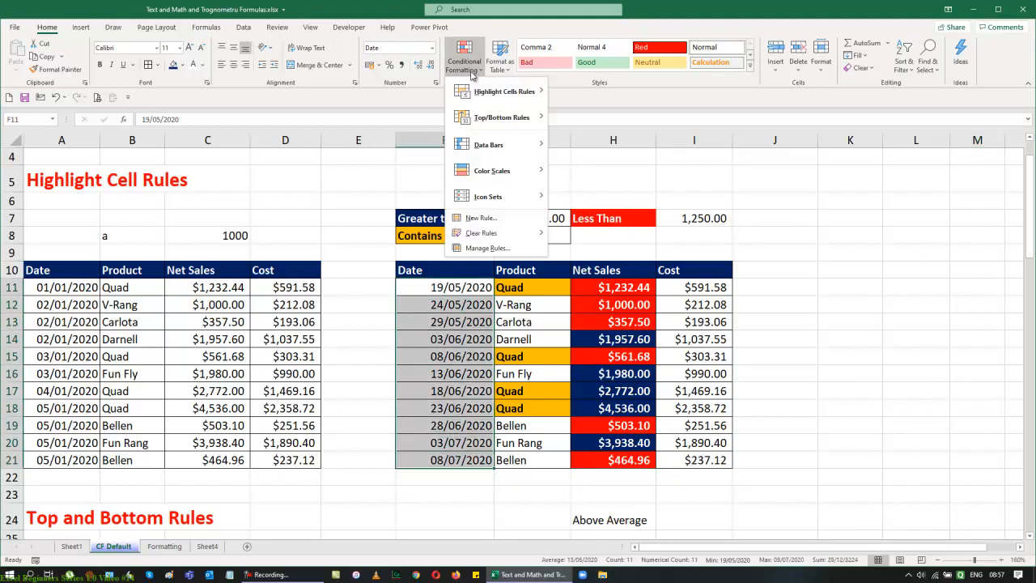
mouse_move(497, 91)
left_click(607, 222)
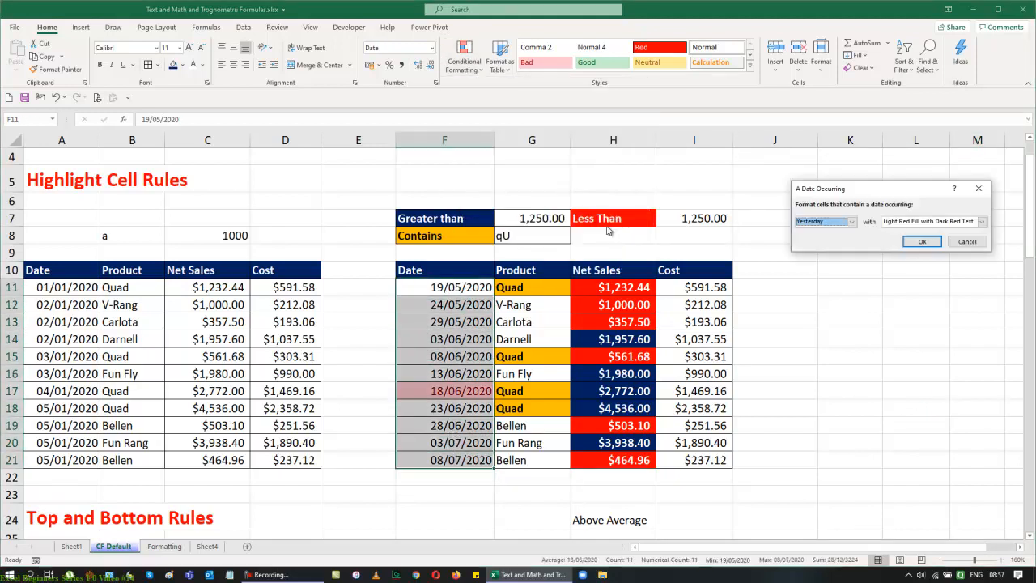
left_click(852, 221)
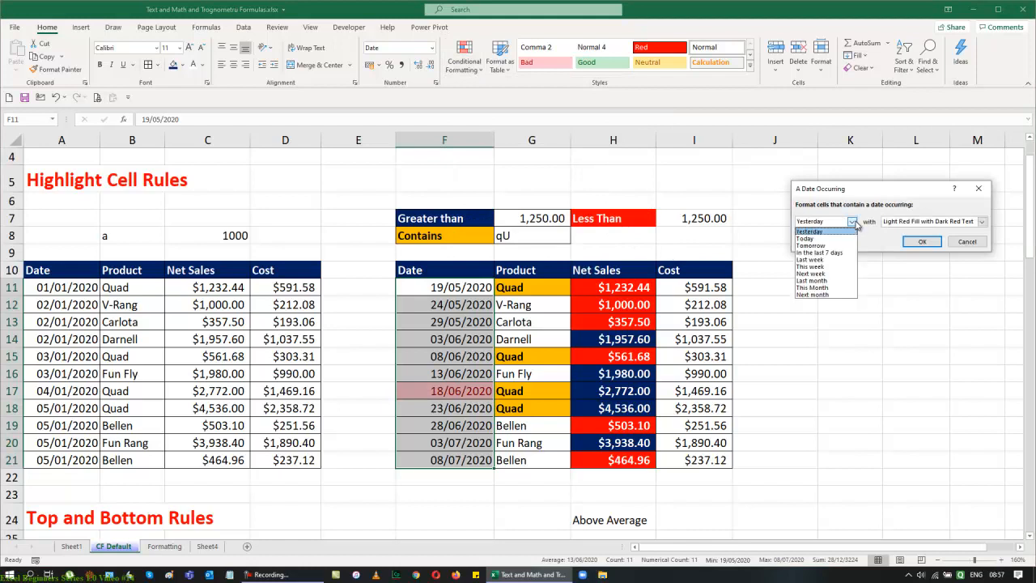
left_click(813, 295)
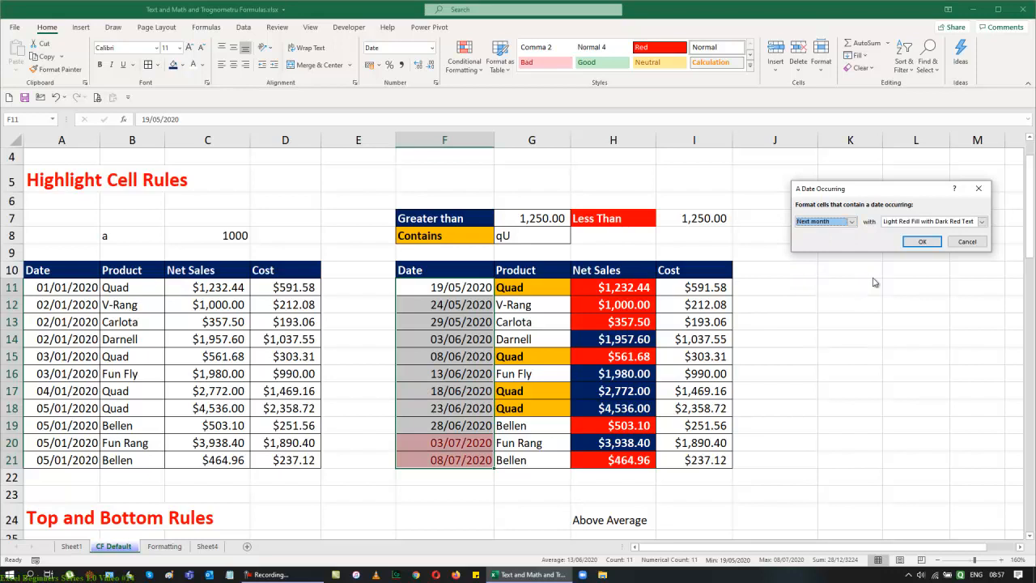
Step: Give the Next month date rule a custom format with orange fill and bold font, and apply it to the dates
left_click(981, 222)
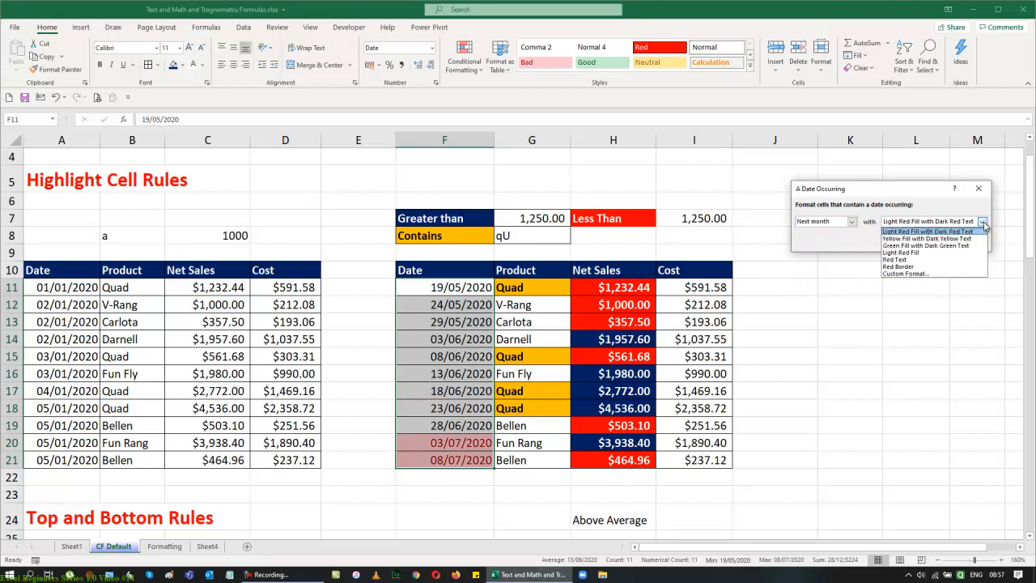
left_click(926, 274)
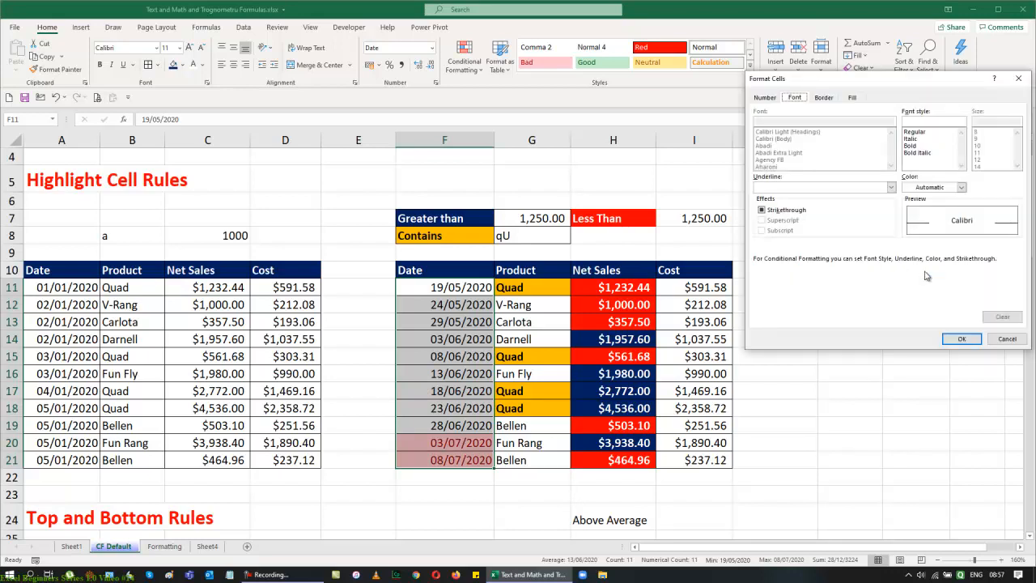
left_click(853, 98)
left_click(782, 203)
left_click(795, 97)
left_click(910, 153)
left_click(918, 146)
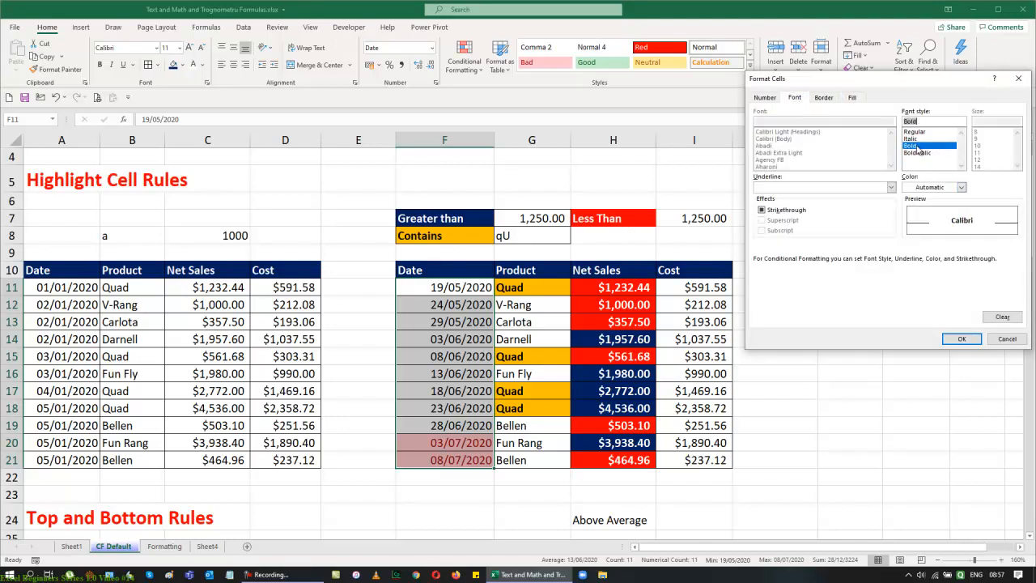
left_click(961, 338)
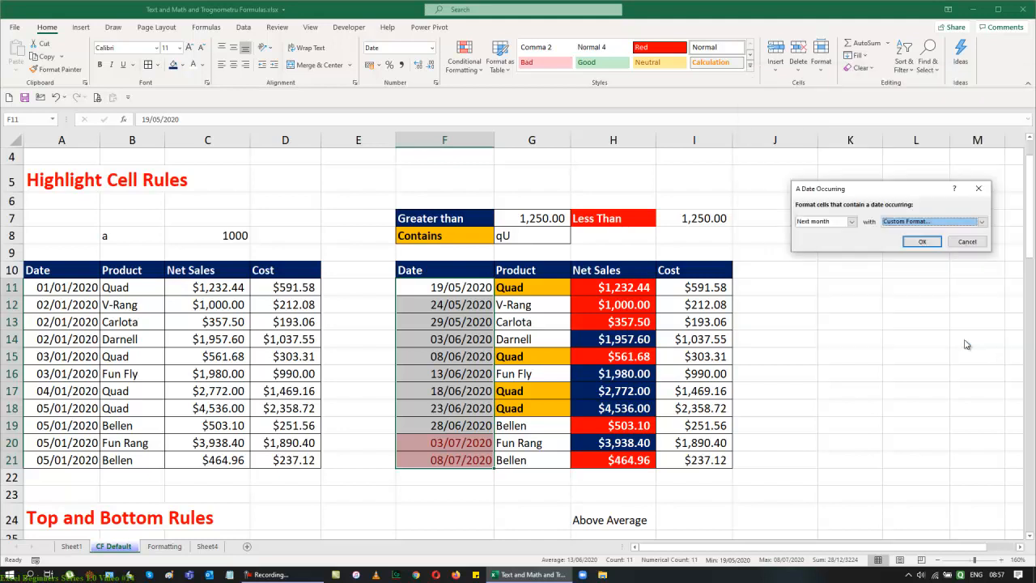
left_click(915, 240)
left_click(918, 287)
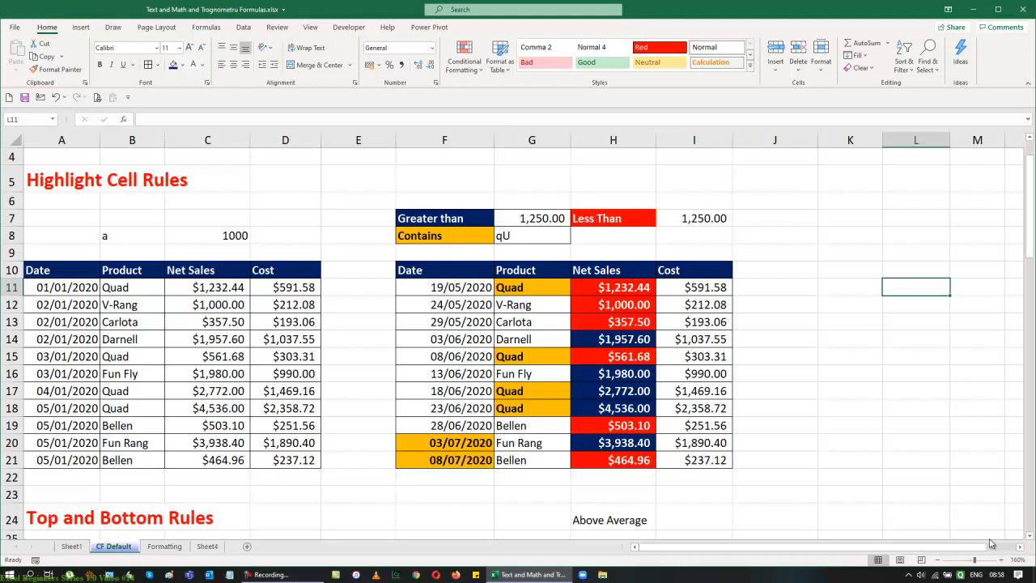
Step: Edit the existing date rule on F11:F21 so it highlights dates occurring Last month, and apply the change
left_click_drag(455, 286, 466, 460)
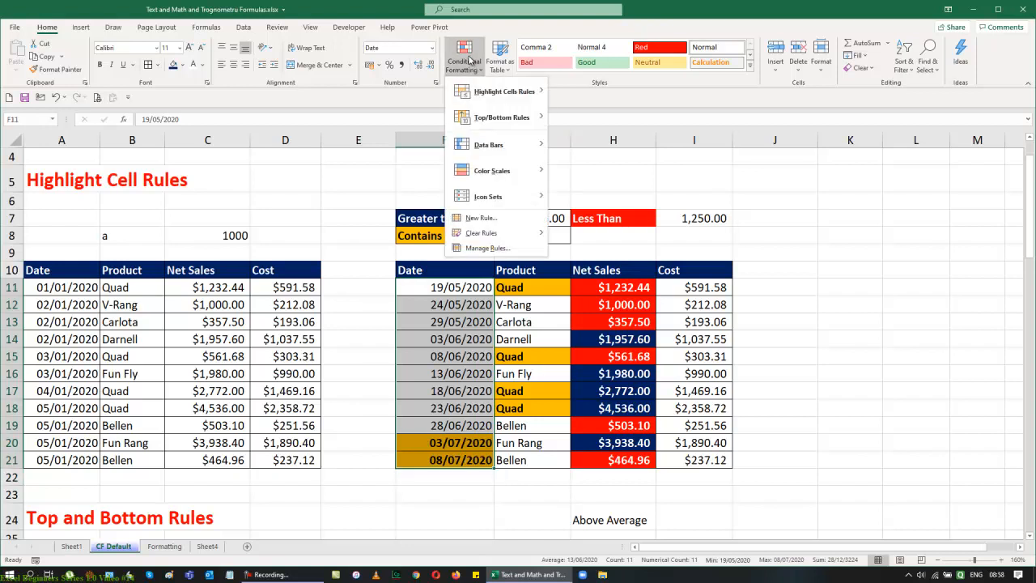
left_click(488, 243)
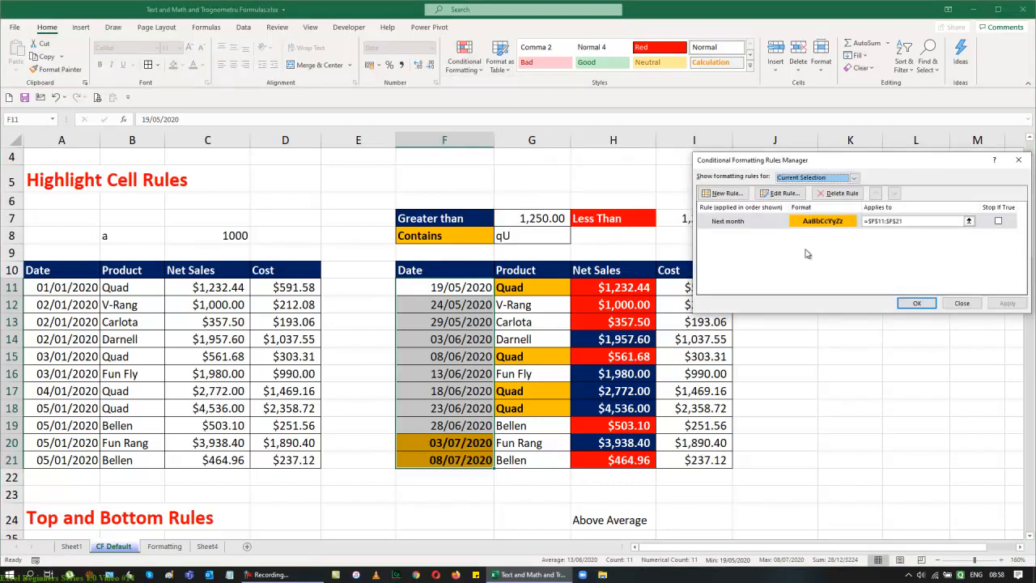
left_click(782, 194)
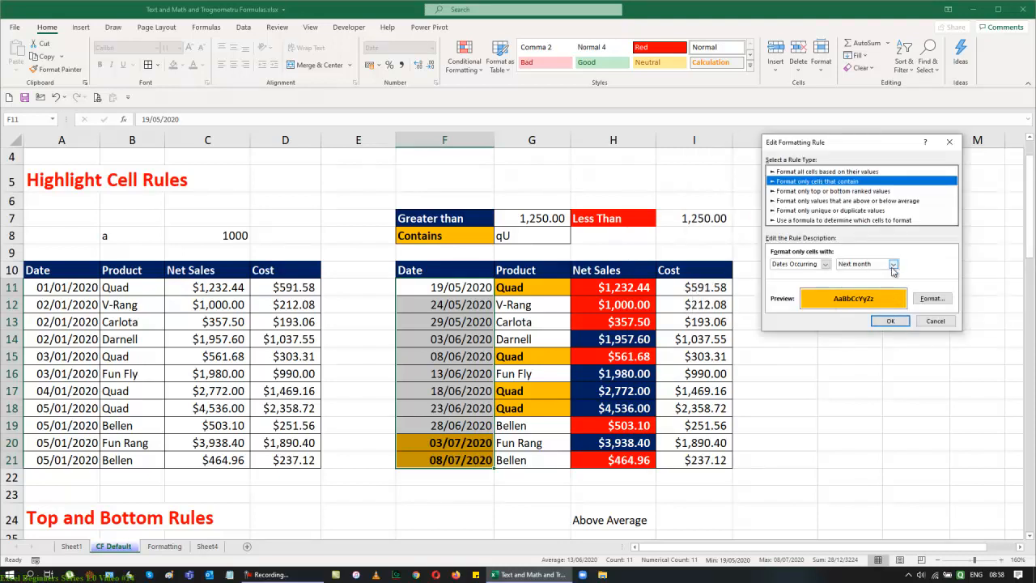
left_click(892, 265)
left_click(871, 324)
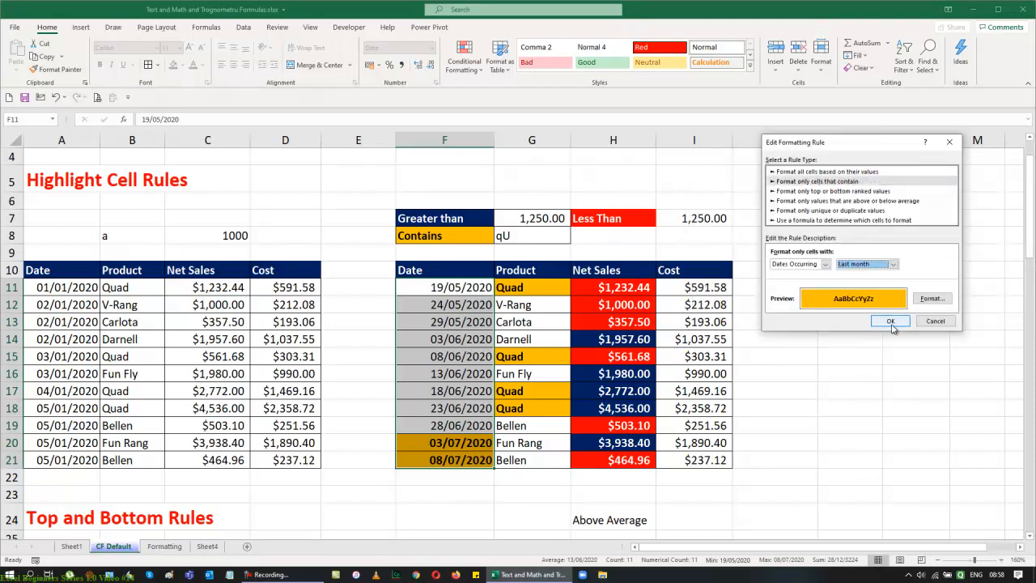
left_click(890, 322)
left_click(1005, 304)
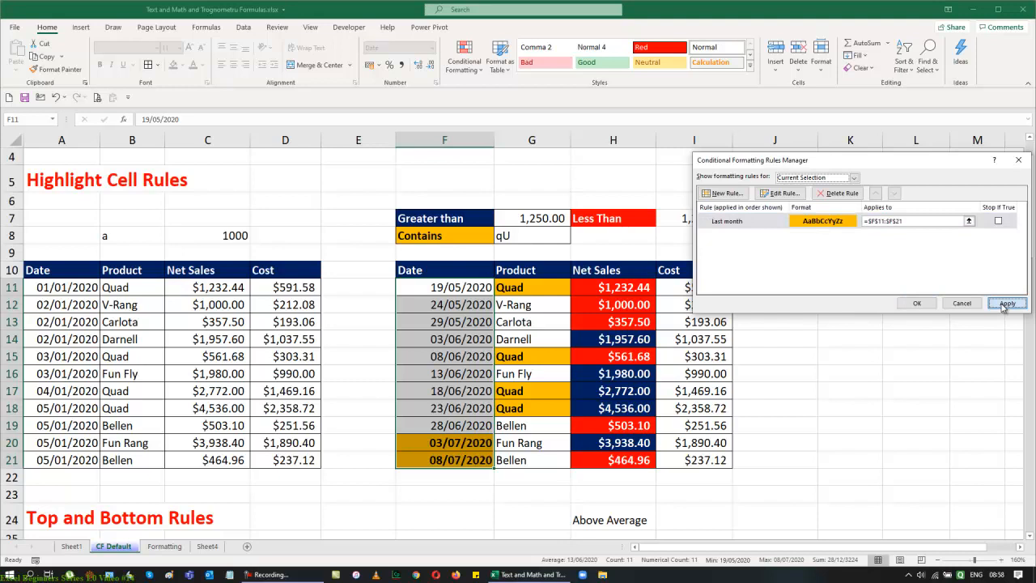
left_click(916, 304)
left_click(913, 303)
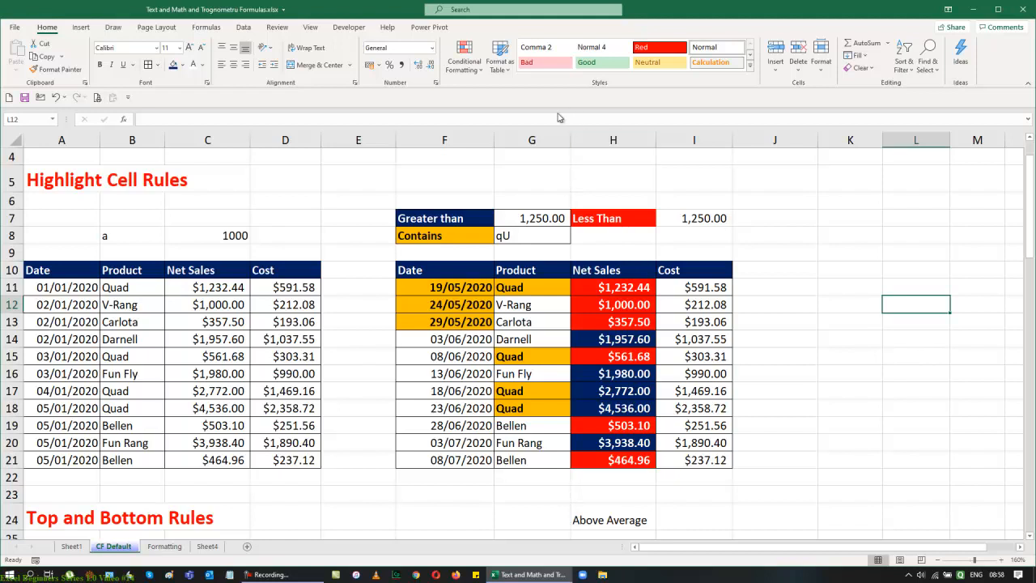
Step: Examine the Highlight Cells, Icon Sets and Top/Bottom choices offered by conditional formatting, without applying any
left_click(464, 57)
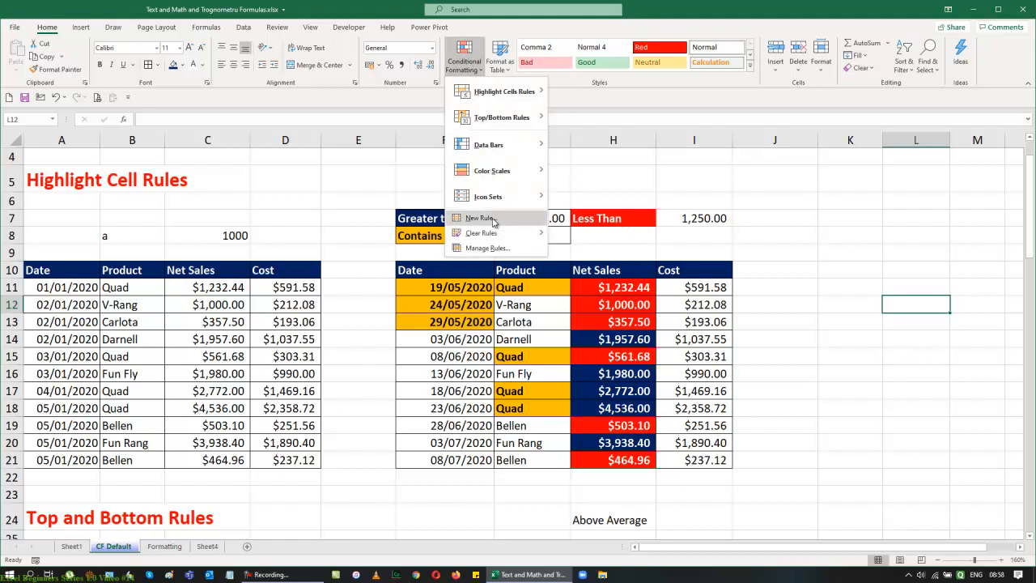
mouse_move(503, 97)
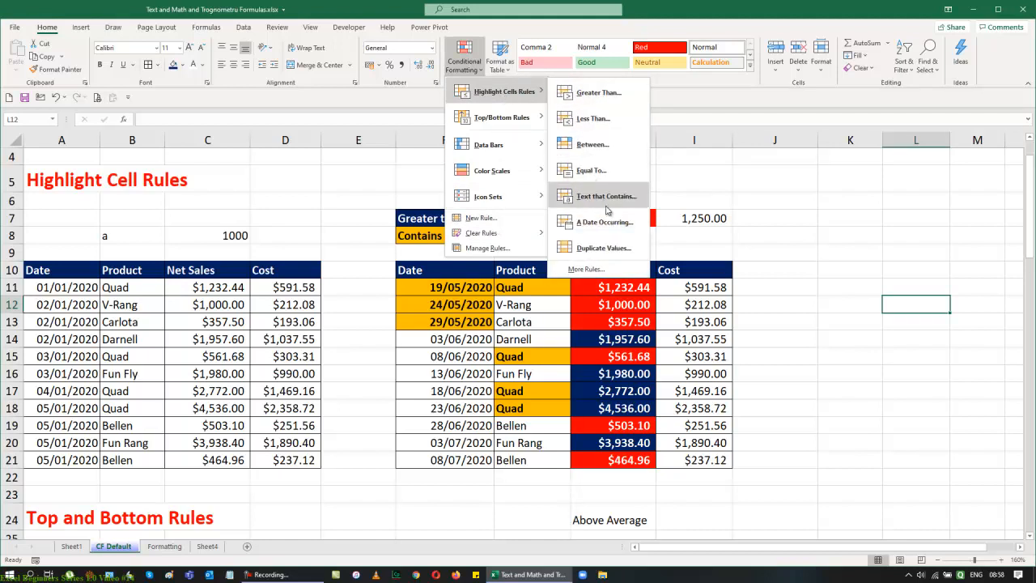
left_click(834, 225)
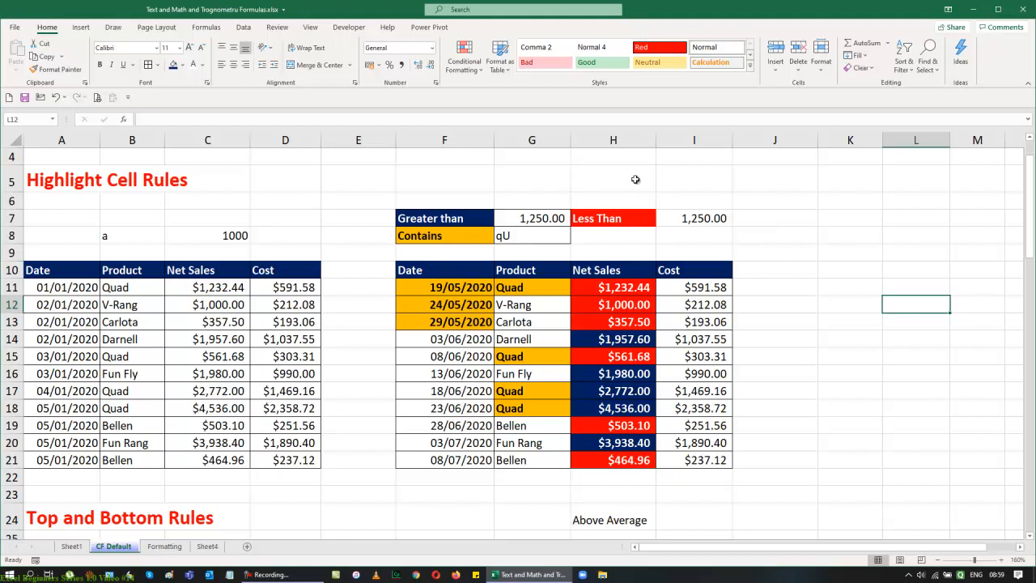
left_click(464, 57)
mouse_move(489, 93)
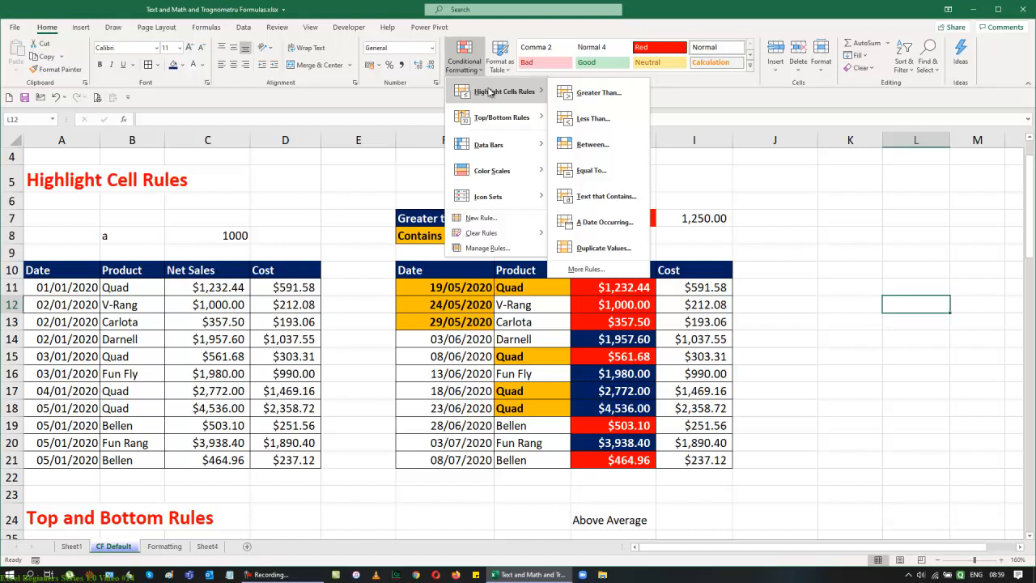
mouse_move(478, 199)
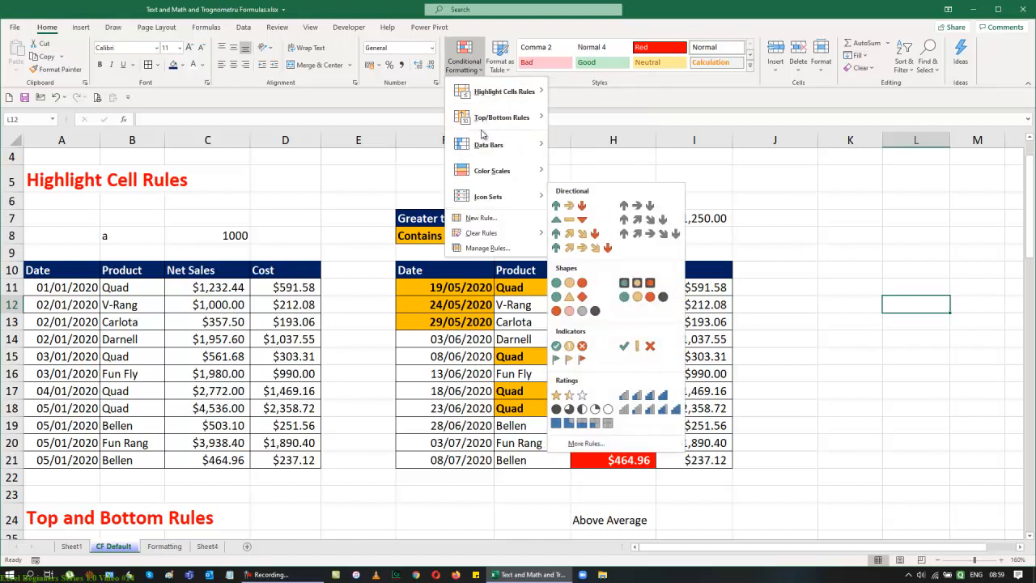
mouse_move(477, 120)
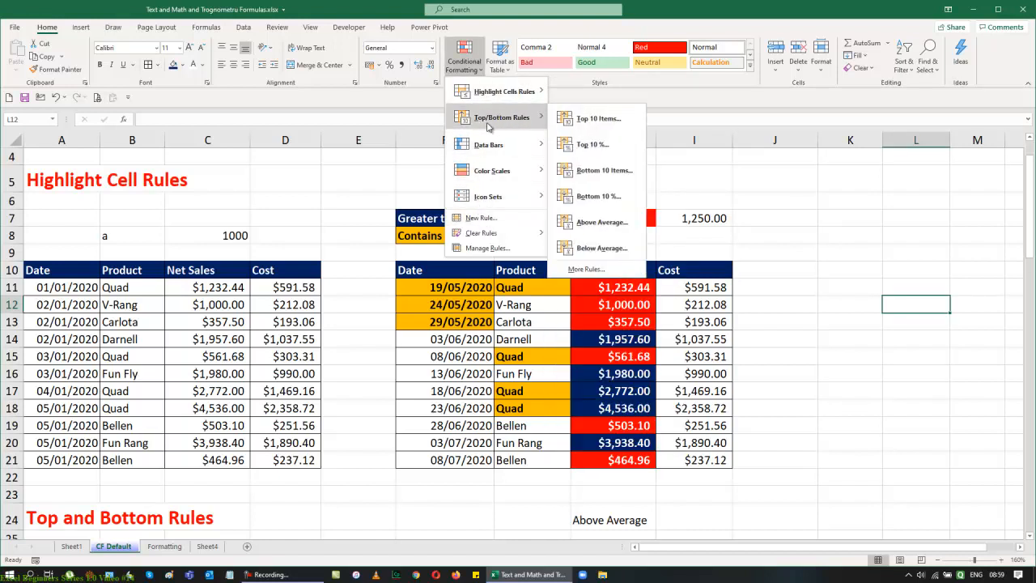
left_click(888, 221)
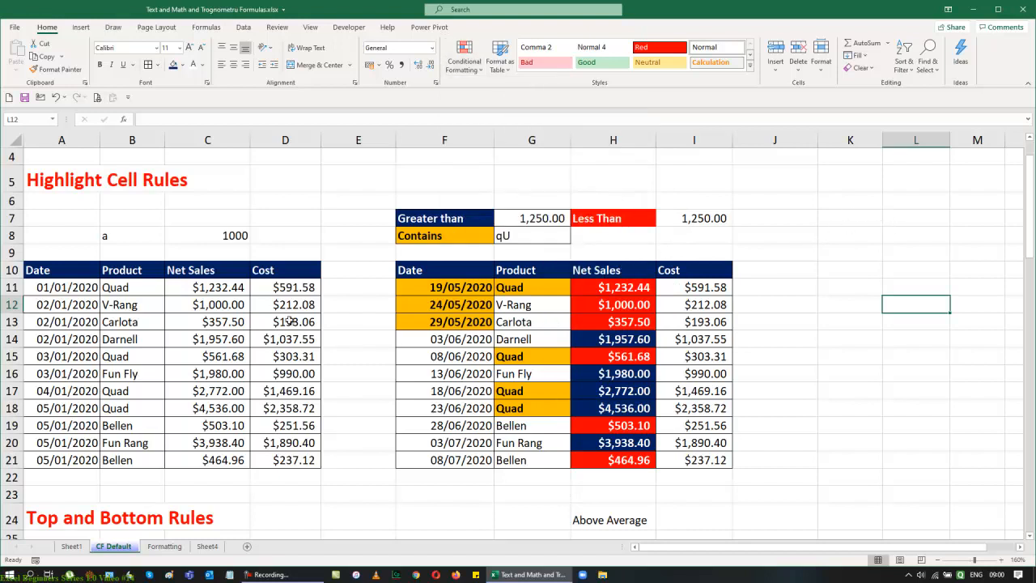
Step: Start a Duplicate Values highlight rule on products B11:B21 in the first table, set to format Unique values
left_click_drag(130, 293, 127, 460)
left_click(474, 65)
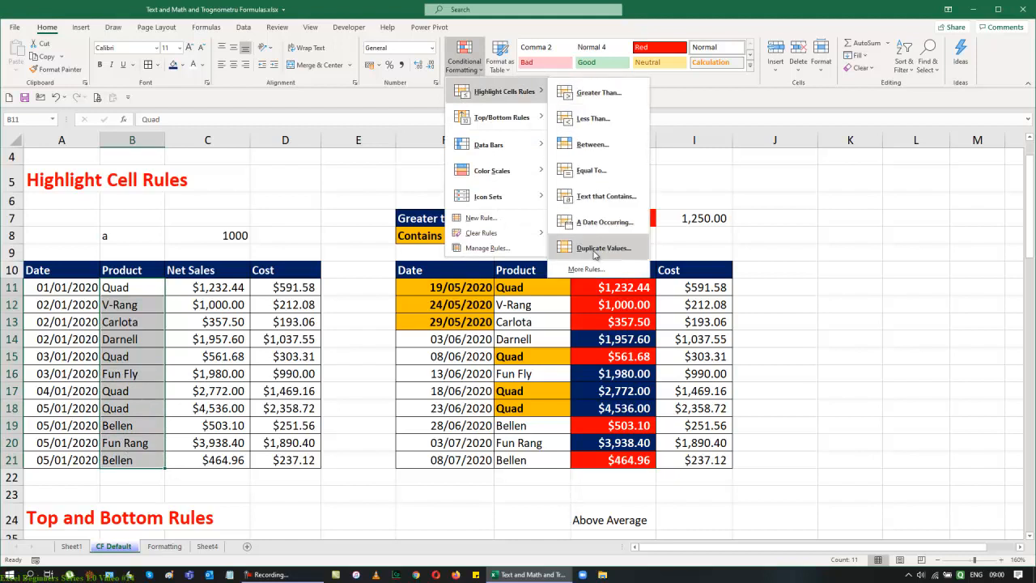
left_click(596, 248)
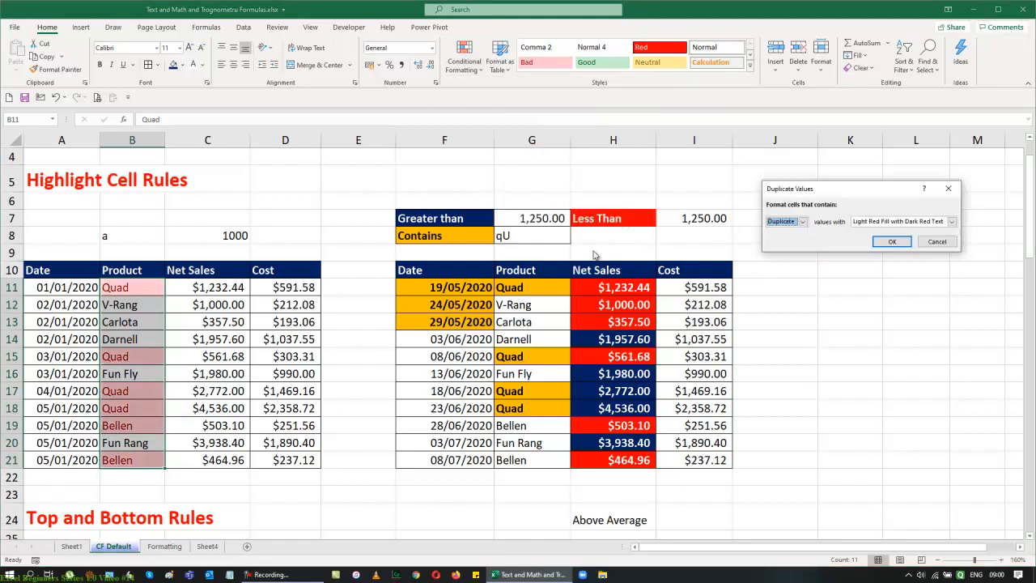
left_click_drag(820, 190, 857, 187)
left_click(845, 220)
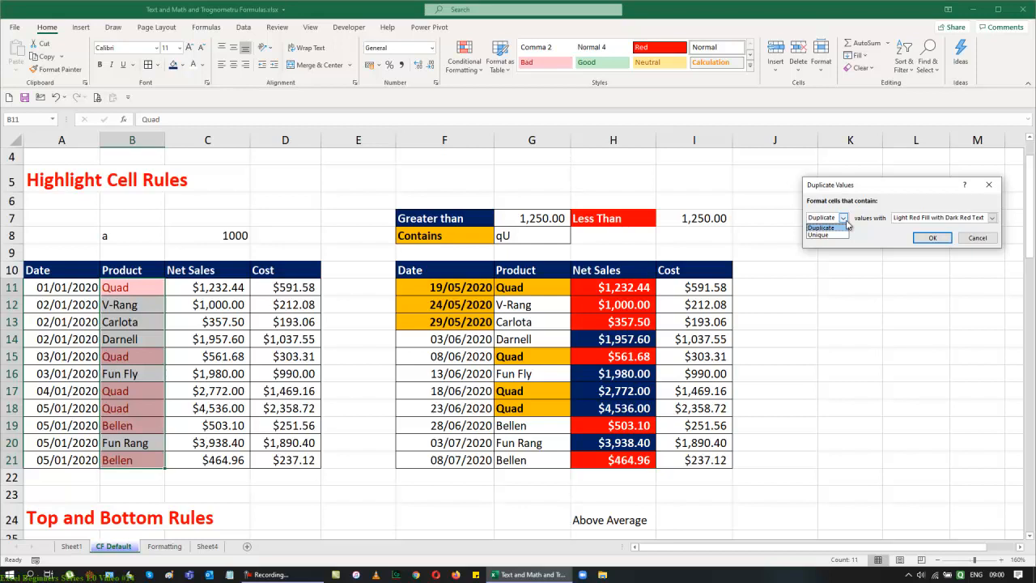
left_click(821, 235)
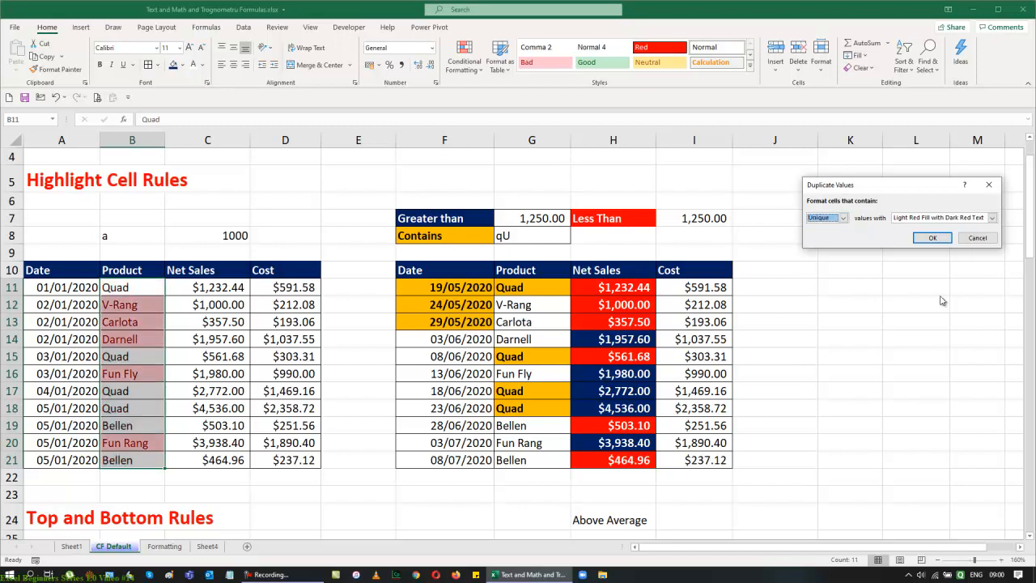
Step: Give the Unique values rule a custom format with orange fill and bold font, and apply it to the products
left_click(992, 220)
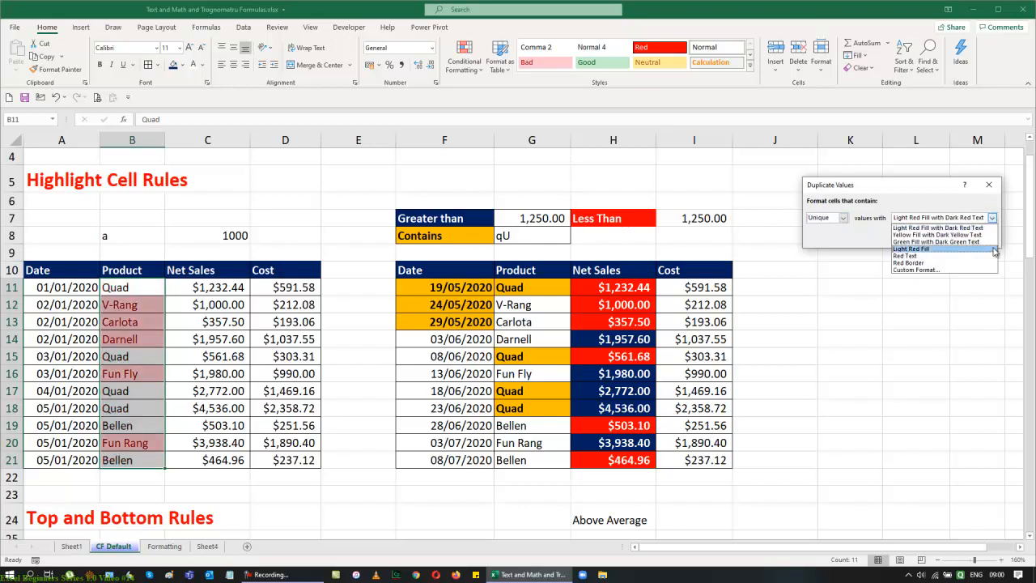
left_click(932, 272)
left_click(826, 97)
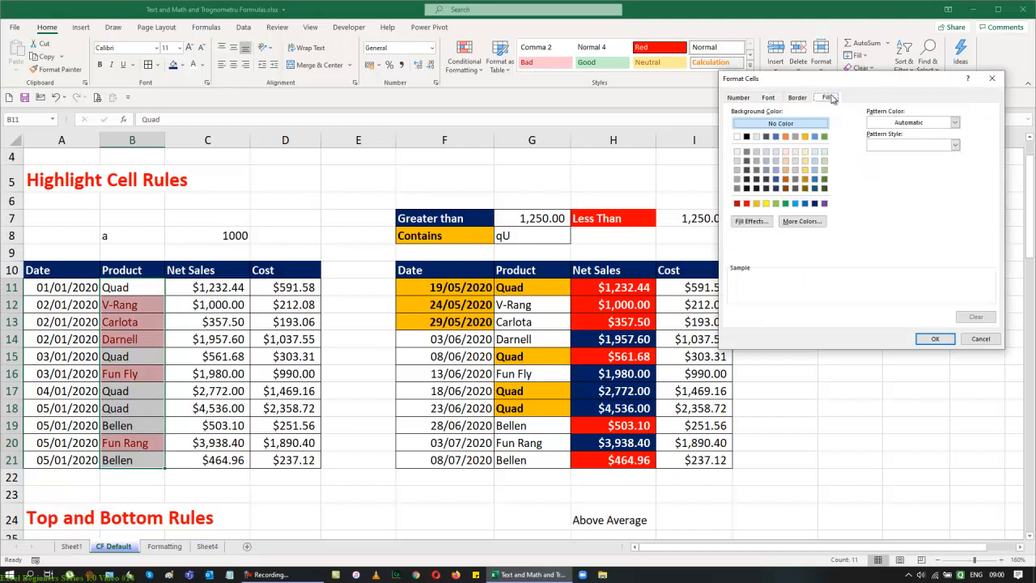
left_click(756, 204)
left_click(768, 98)
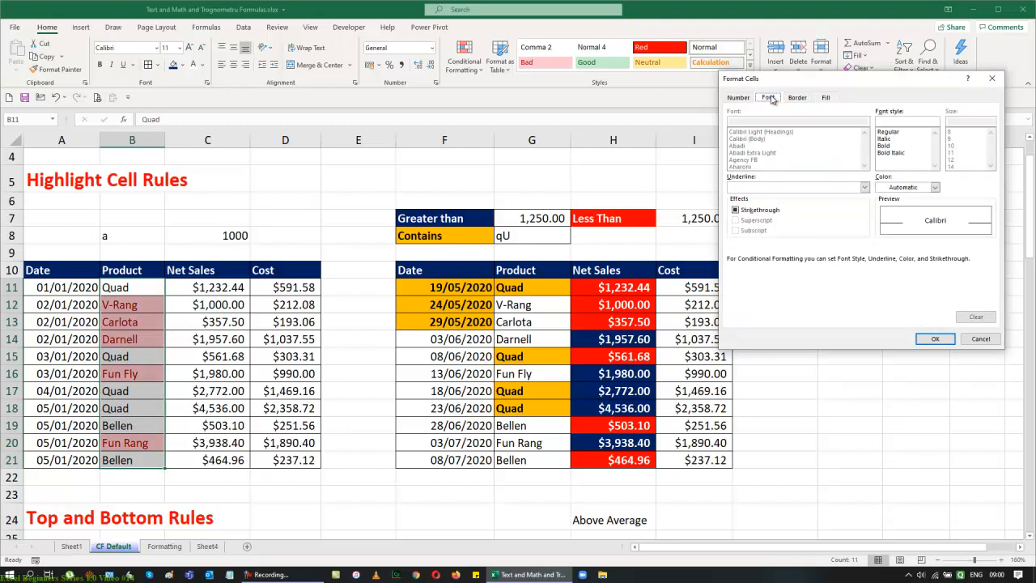
left_click(886, 146)
left_click(936, 340)
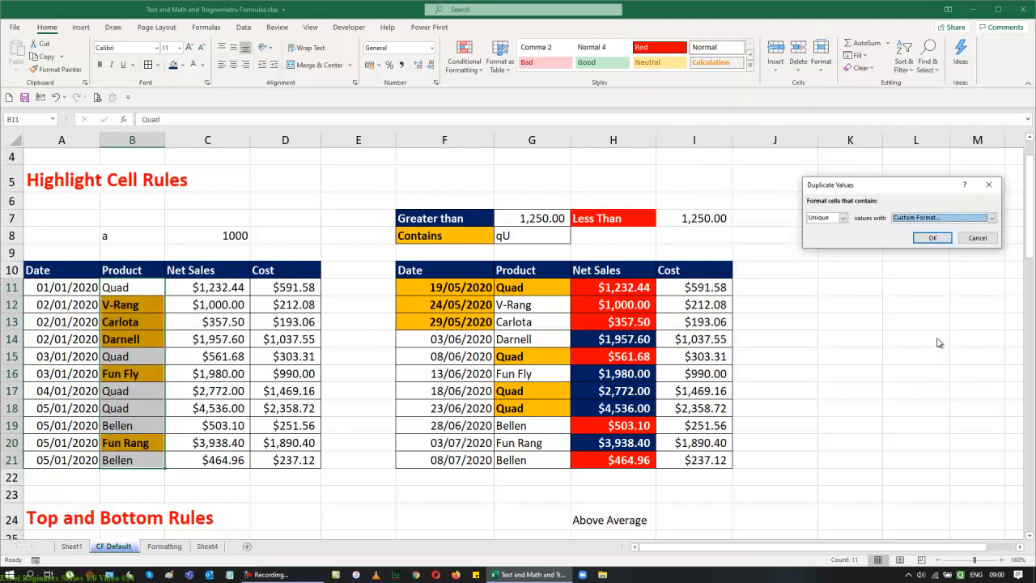
left_click(927, 238)
left_click(970, 332)
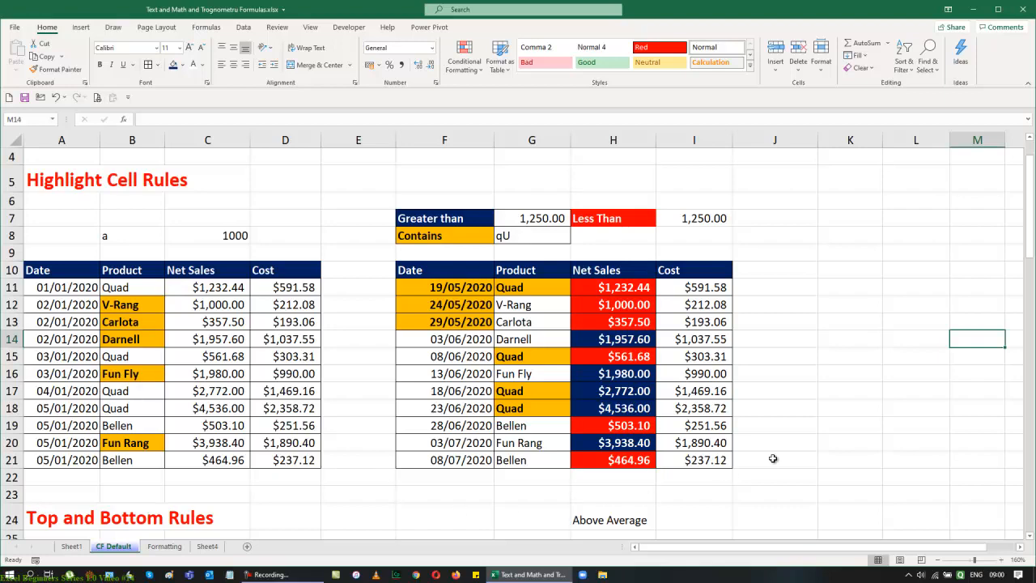
scroll(774, 451, "down", 5)
scroll(774, 451, "down", 1)
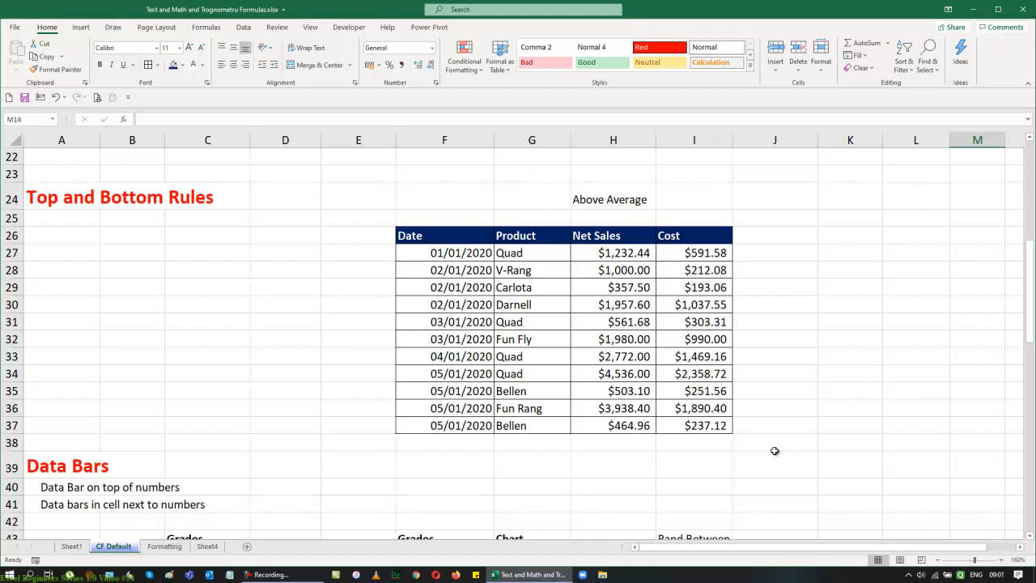
scroll(777, 453, "up", 7)
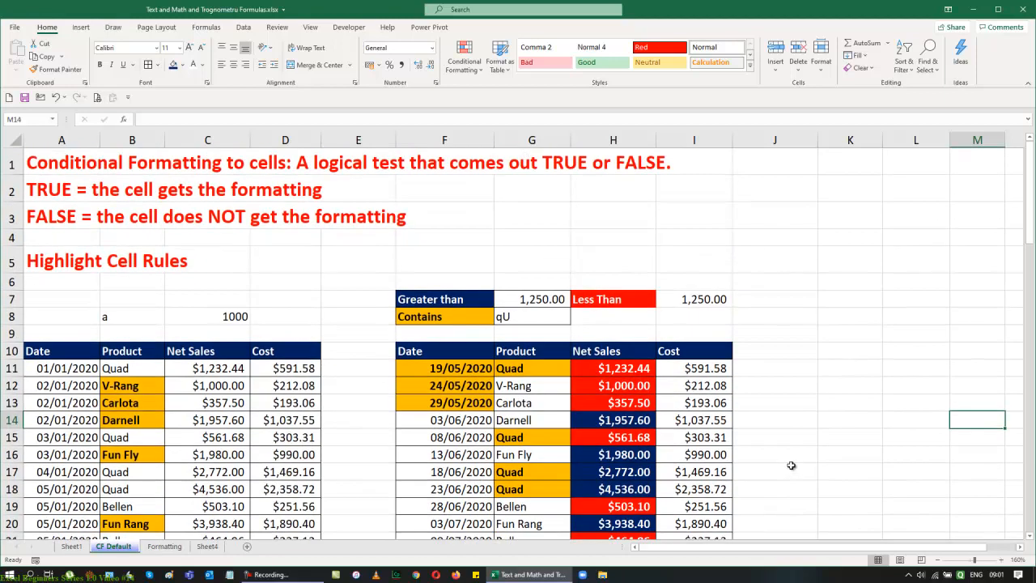
scroll(790, 466, "down", 2)
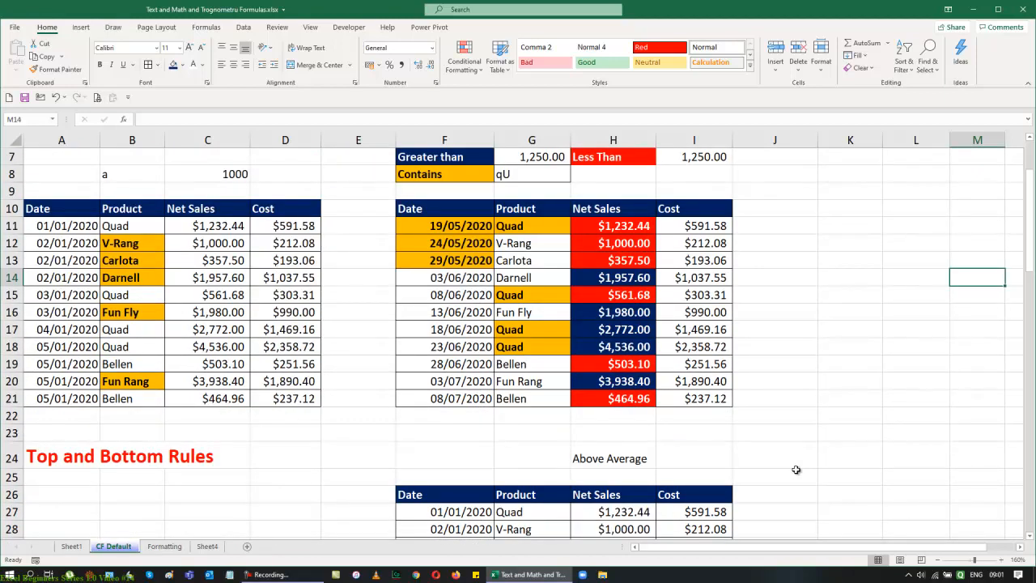
scroll(796, 470, "up", 2)
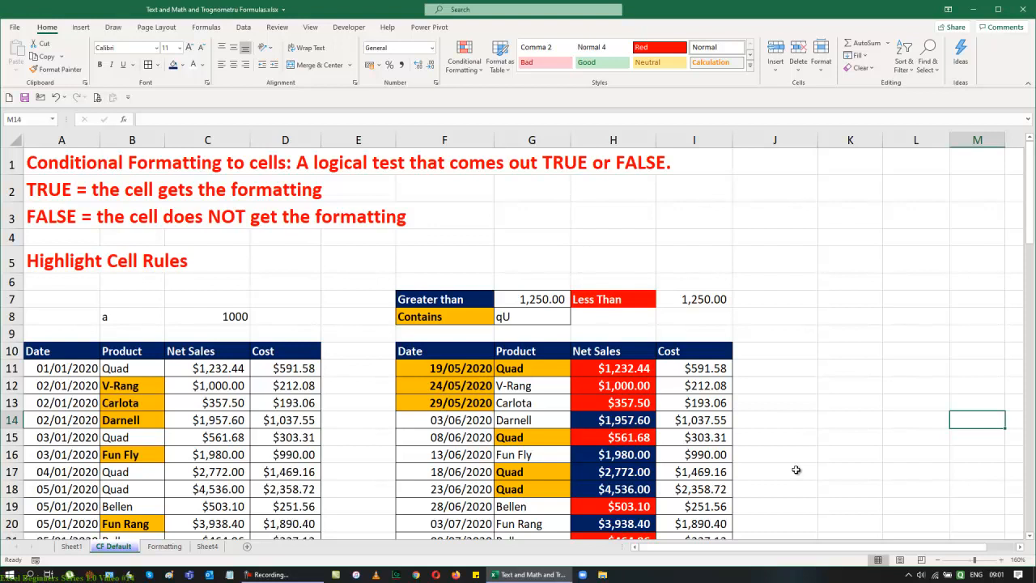
Step: Save the workbook under the new name Formatting as an Excel Workbook, and show Sheet1
key("F12")
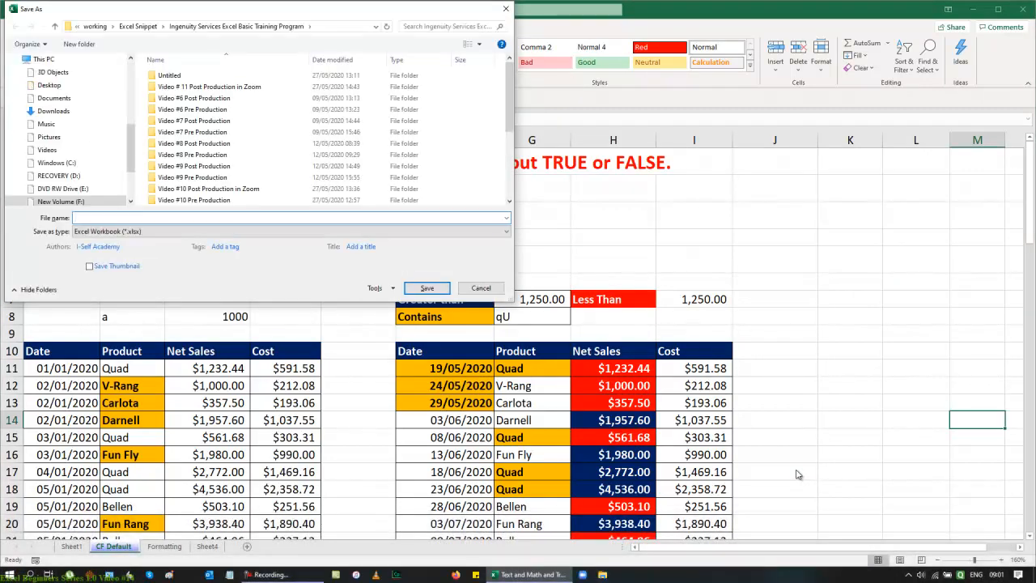
type("Formatt")
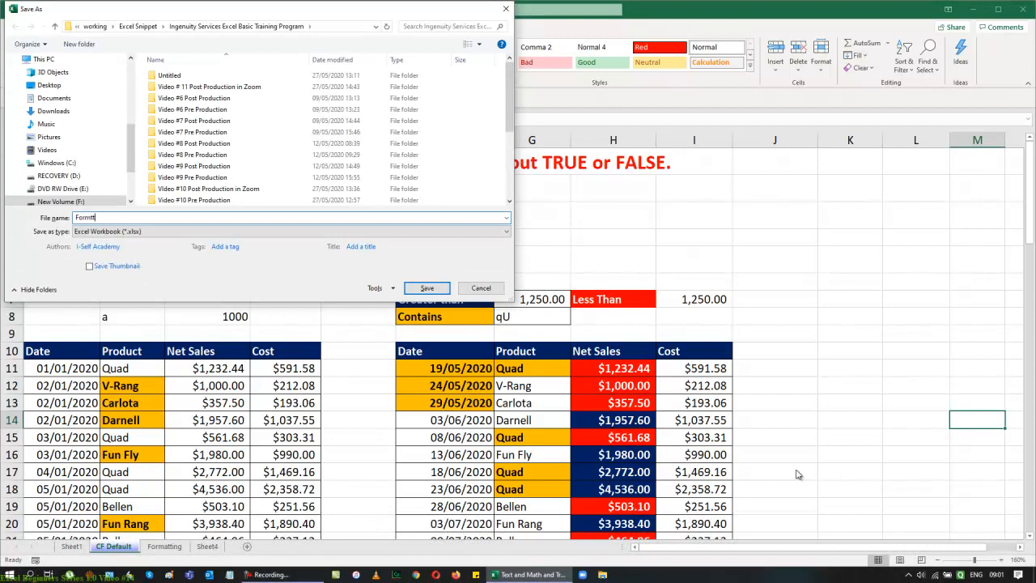
key("BackSpace")
type("atting")
left_click(437, 288)
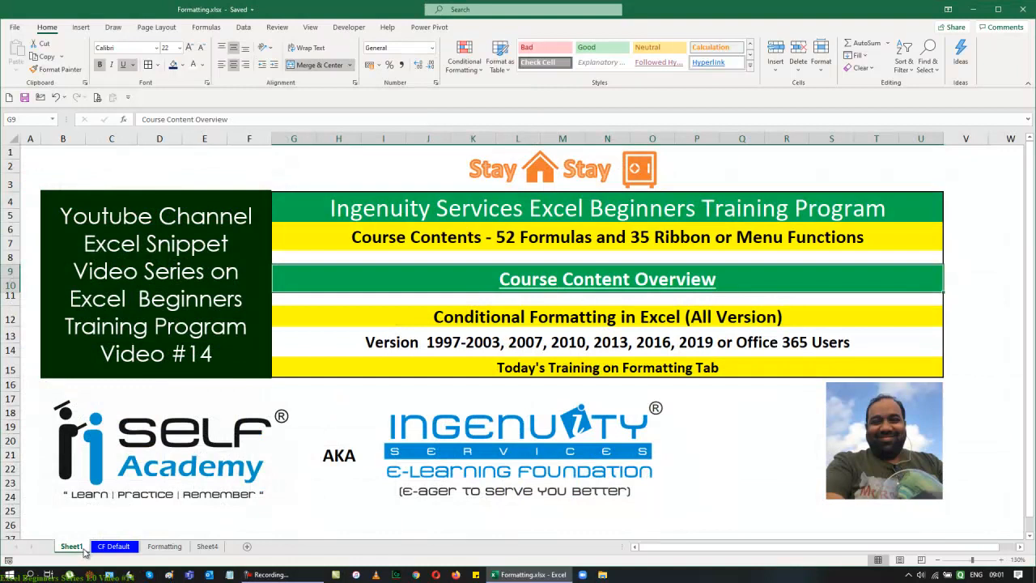
left_click(80, 548)
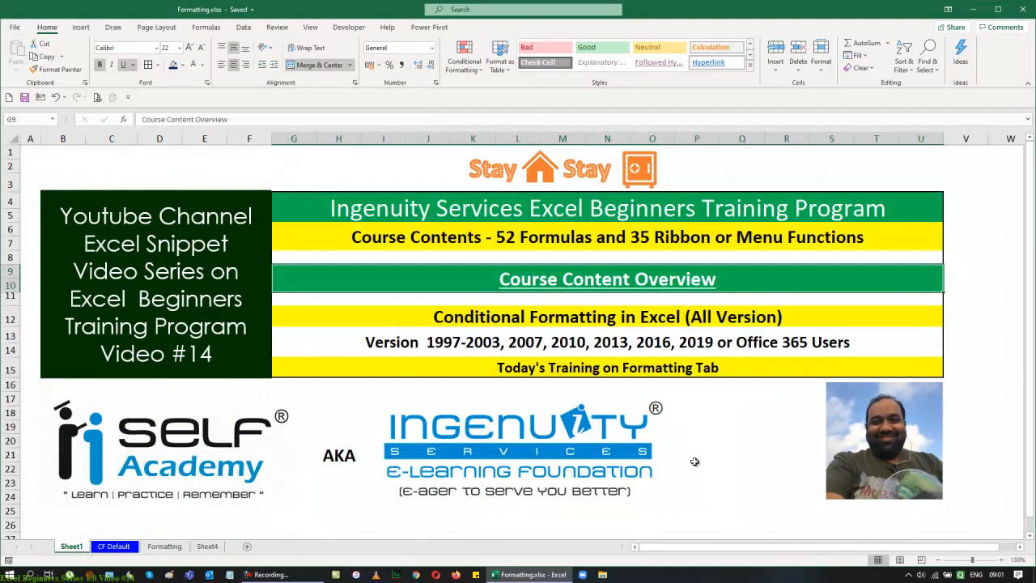